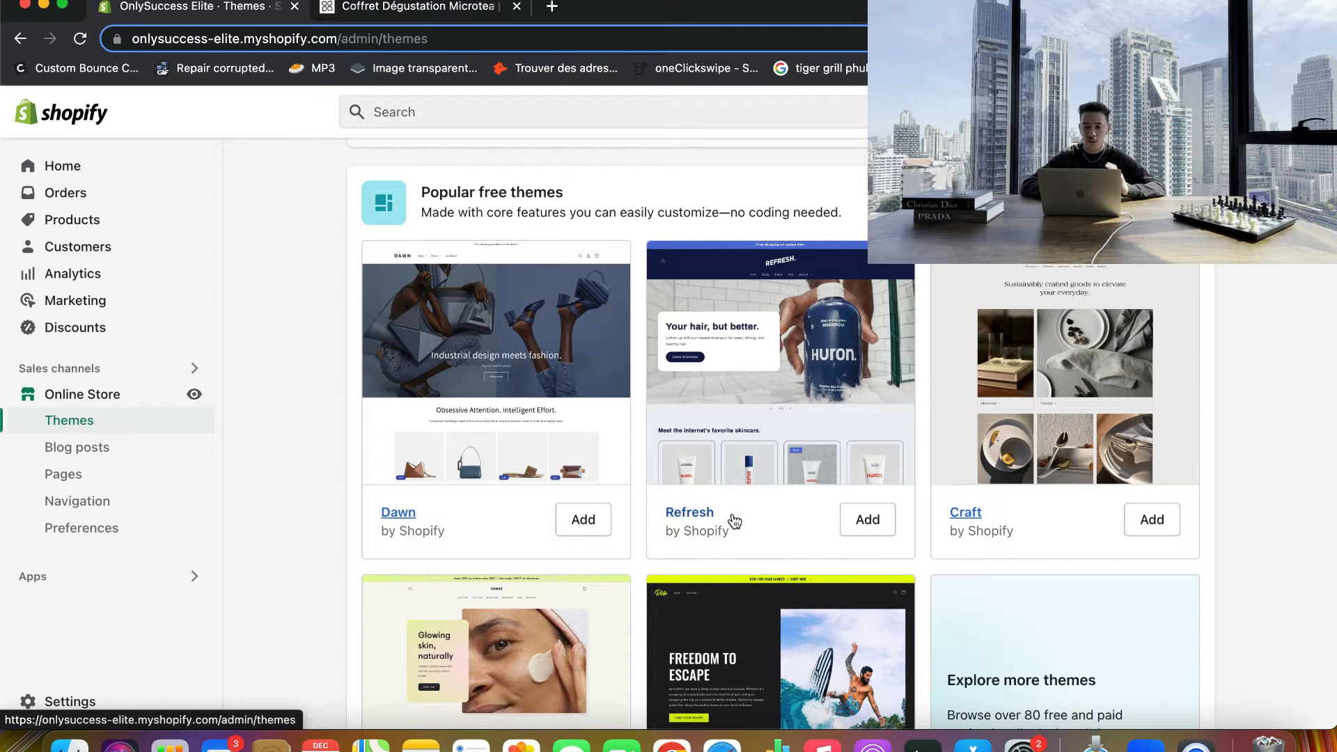
- Open the draft Refresh theme, version 2.0.2, from the theme library for customization
scroll(833, 519, up, 6)
scroll(830, 511, up, 2)
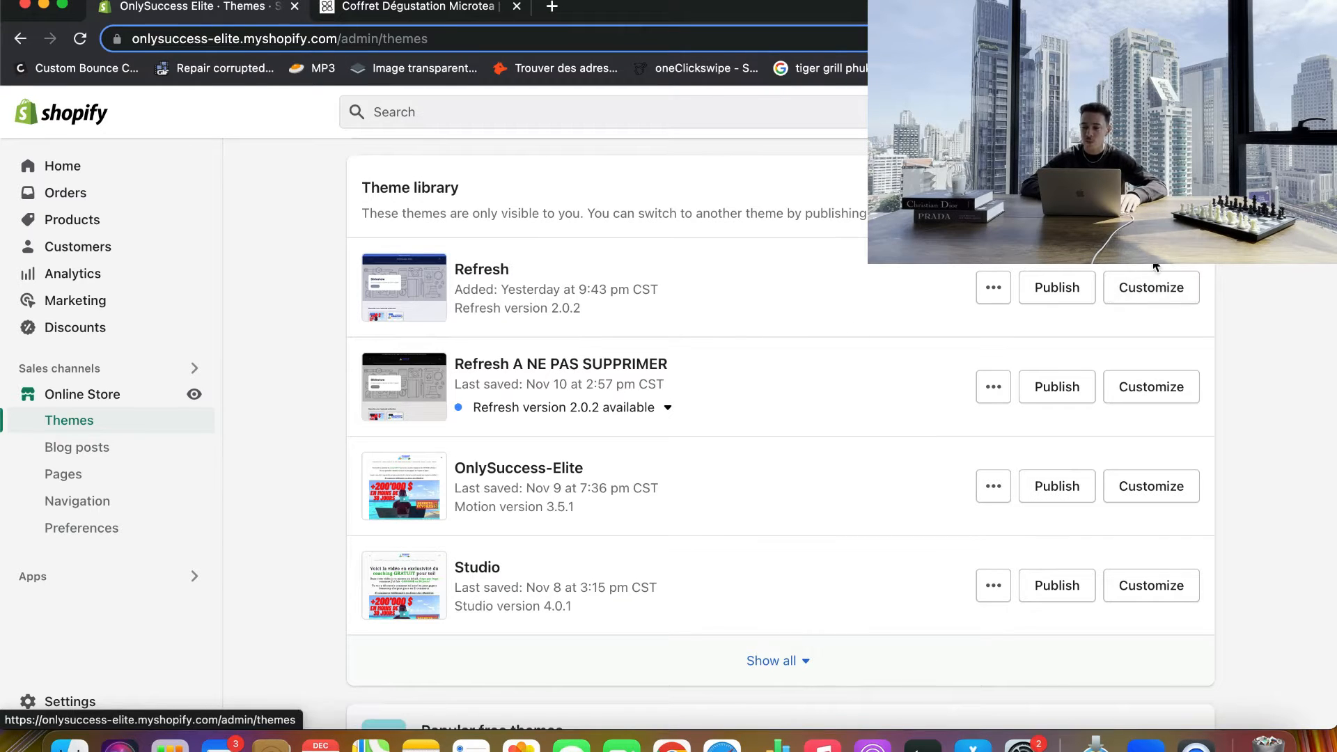
scroll(1237, 291, up, 1)
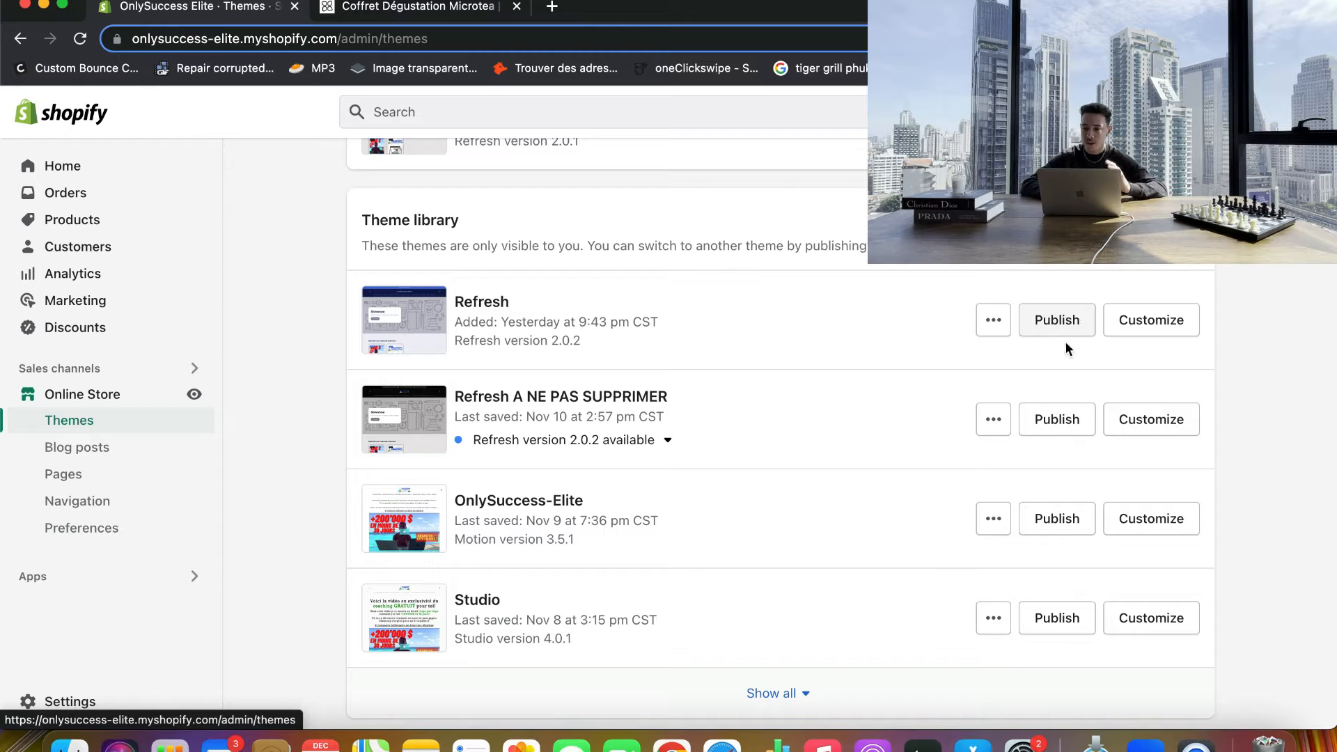
scroll(1051, 326, up, 6)
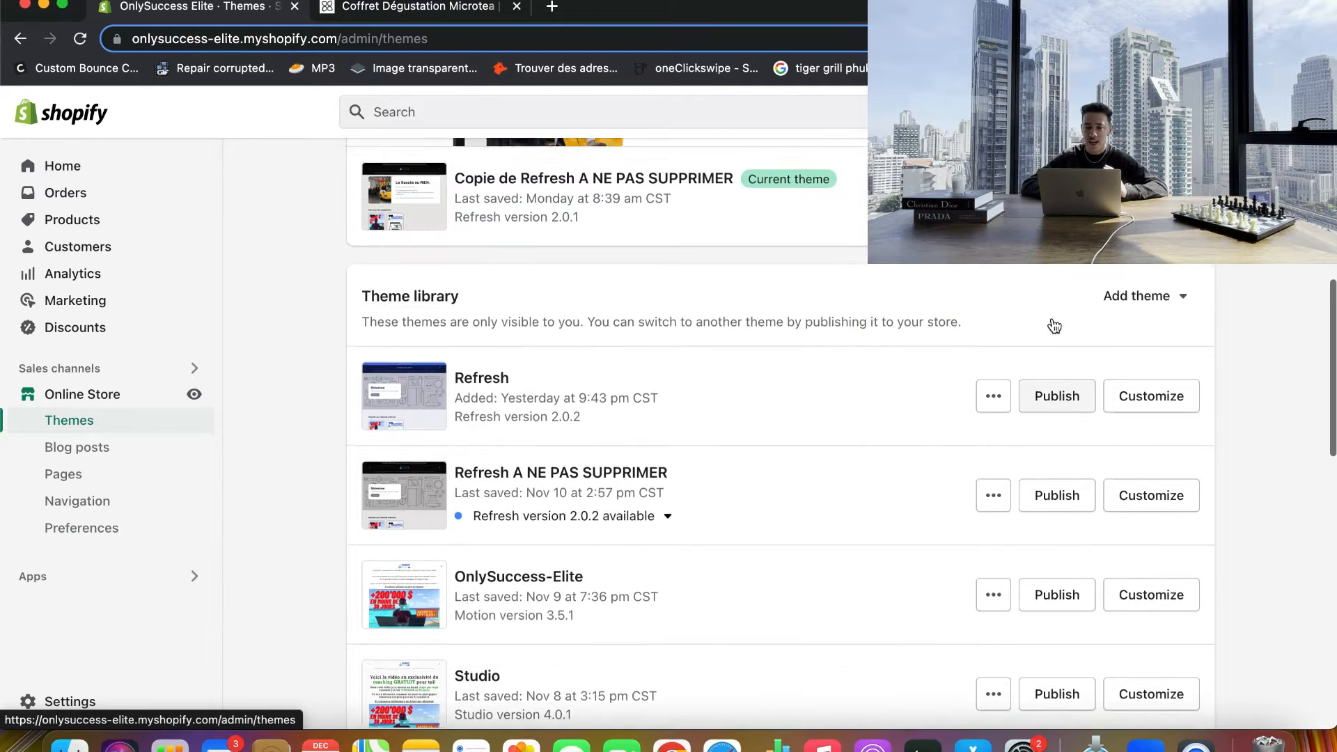
scroll(1052, 318, up, 1)
scroll(1052, 318, down, 1)
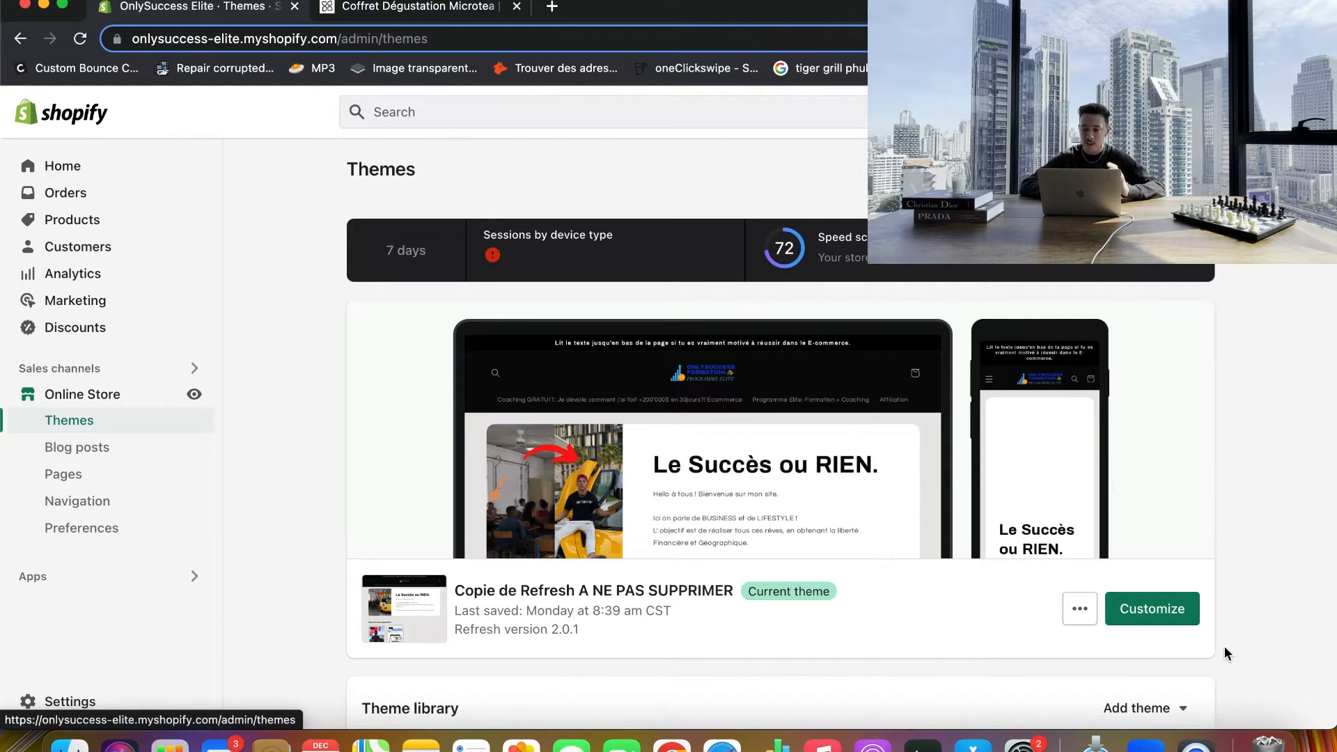
scroll(1218, 590, down, 5)
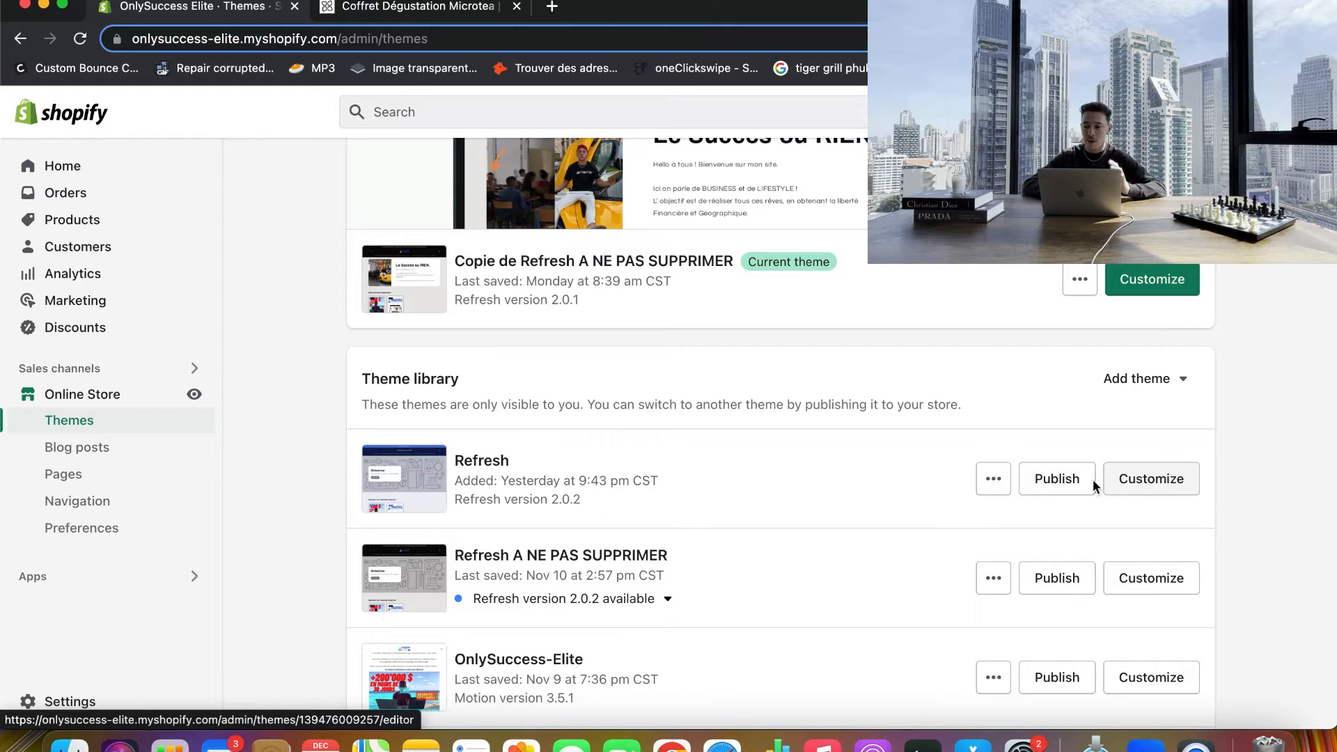
click(1137, 480)
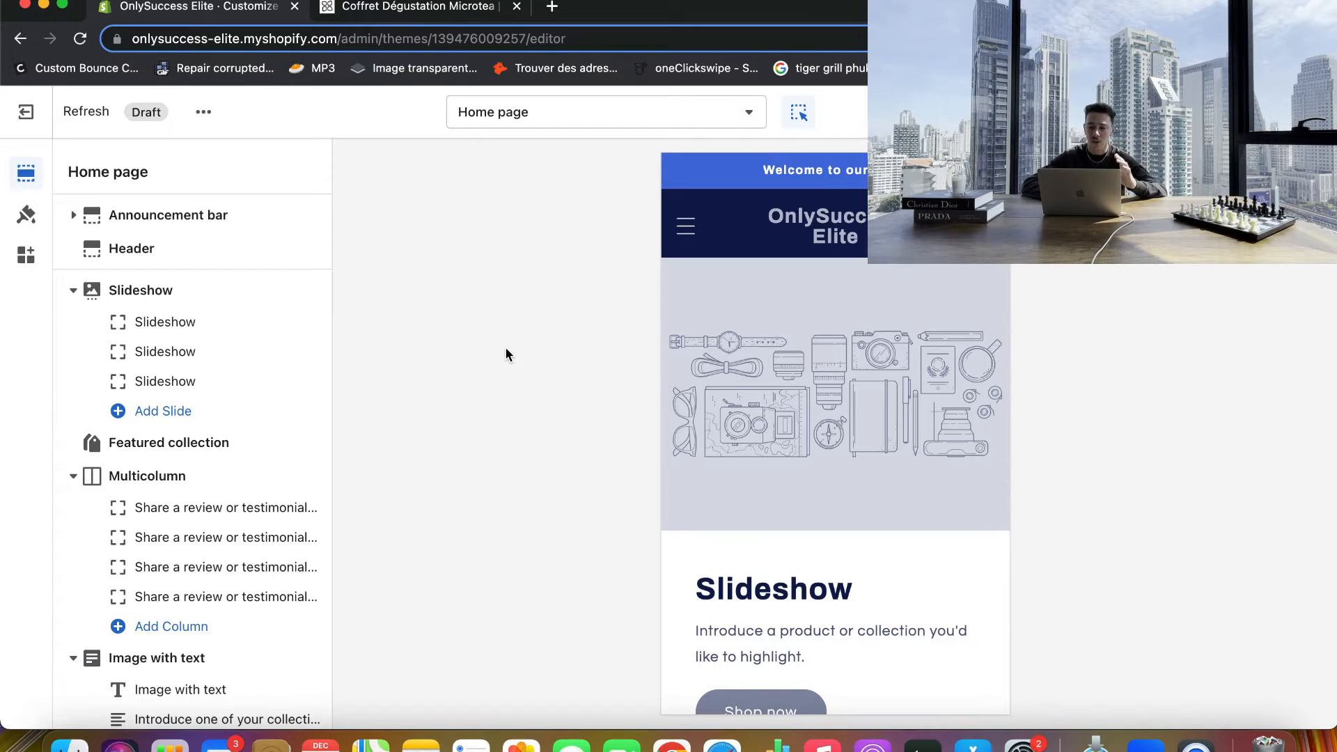
- Switch the theme editor to the Default product template and preview it with the Coffret Dégustation Microtea product
scroll(691, 436, down, 10)
scroll(692, 430, down, 15)
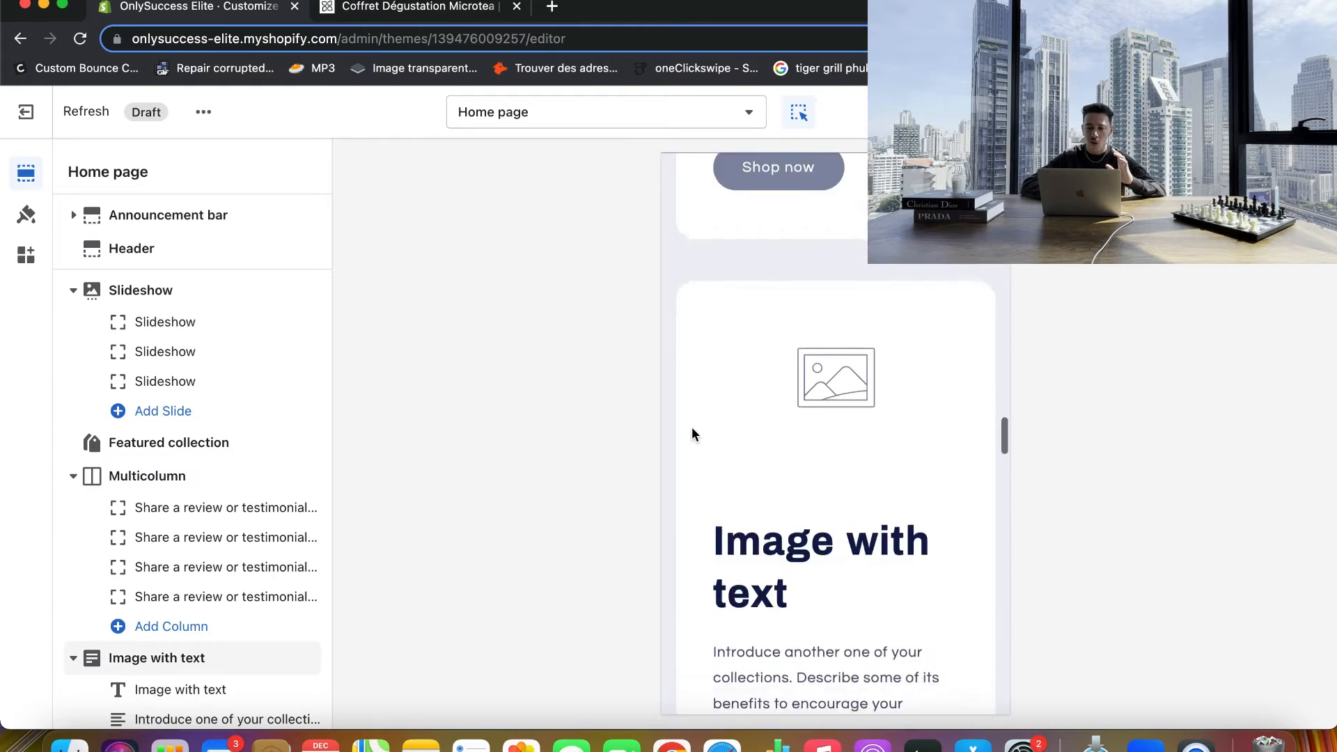
scroll(691, 428, up, 20)
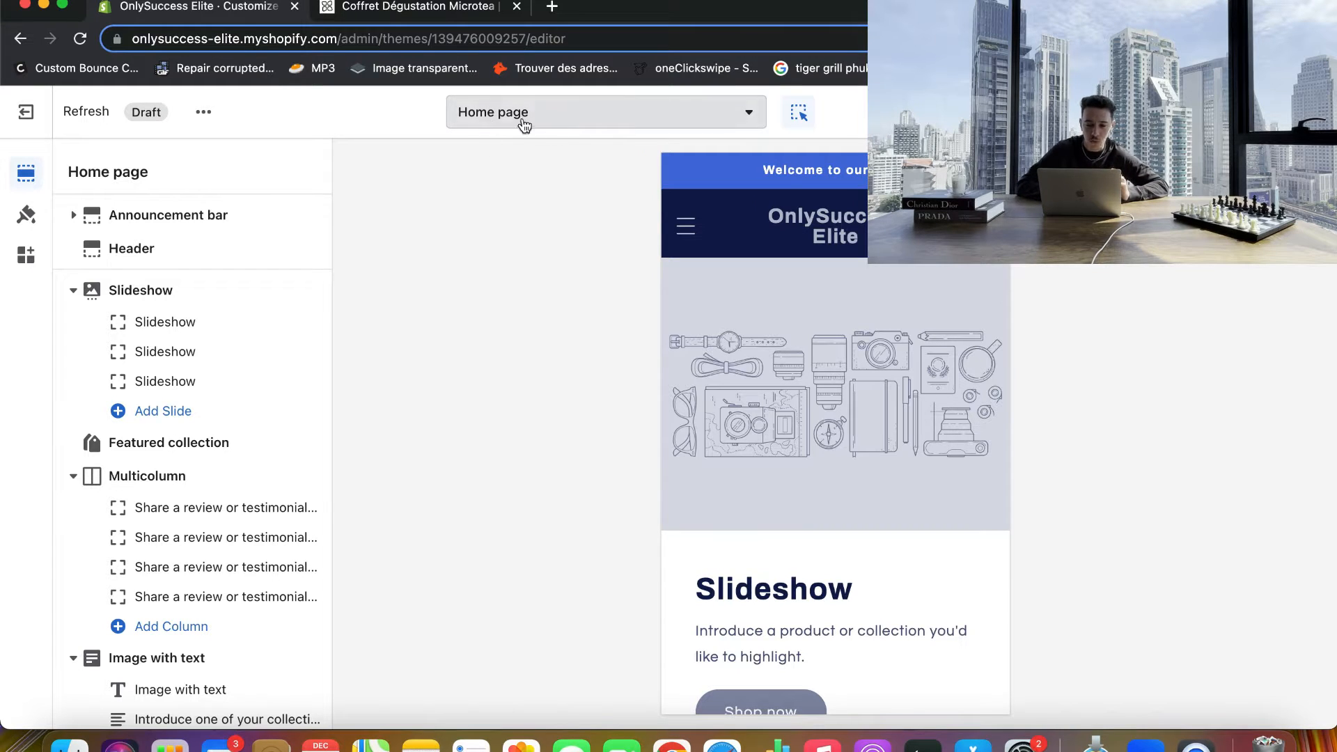
click(619, 115)
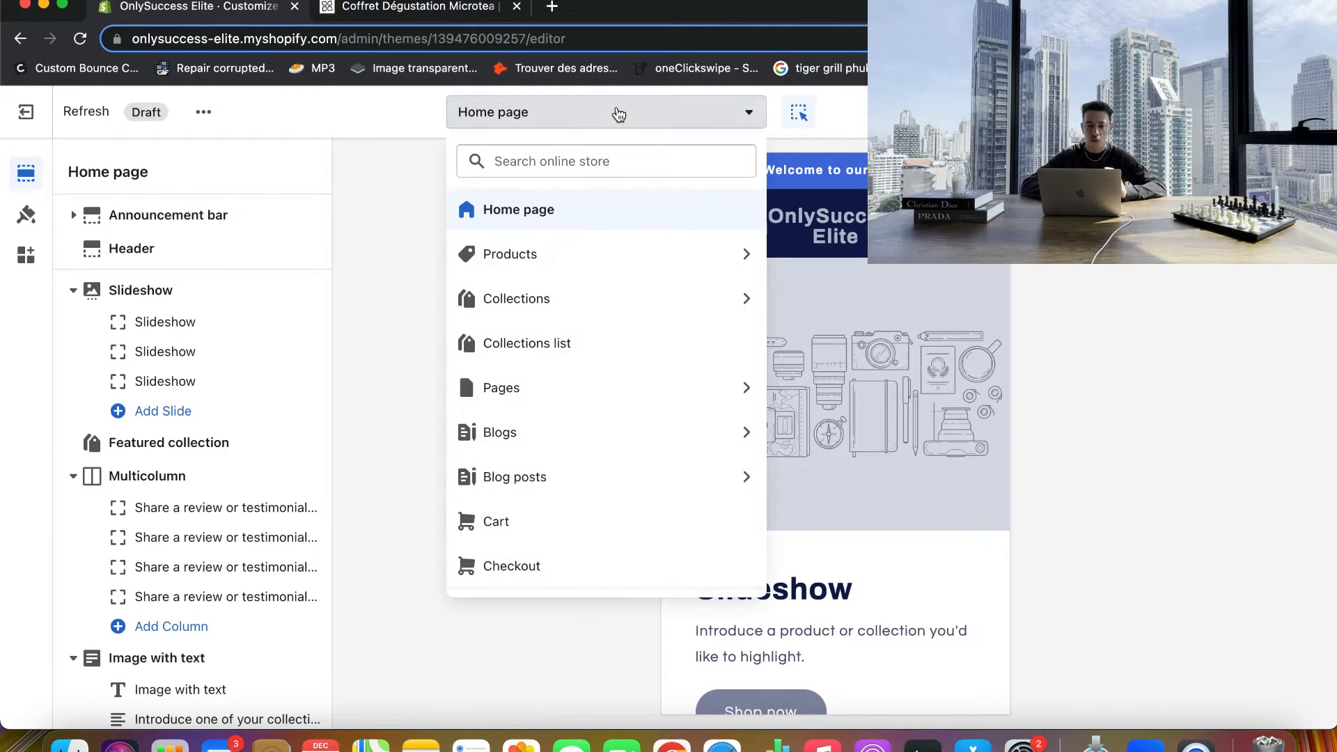
click(609, 258)
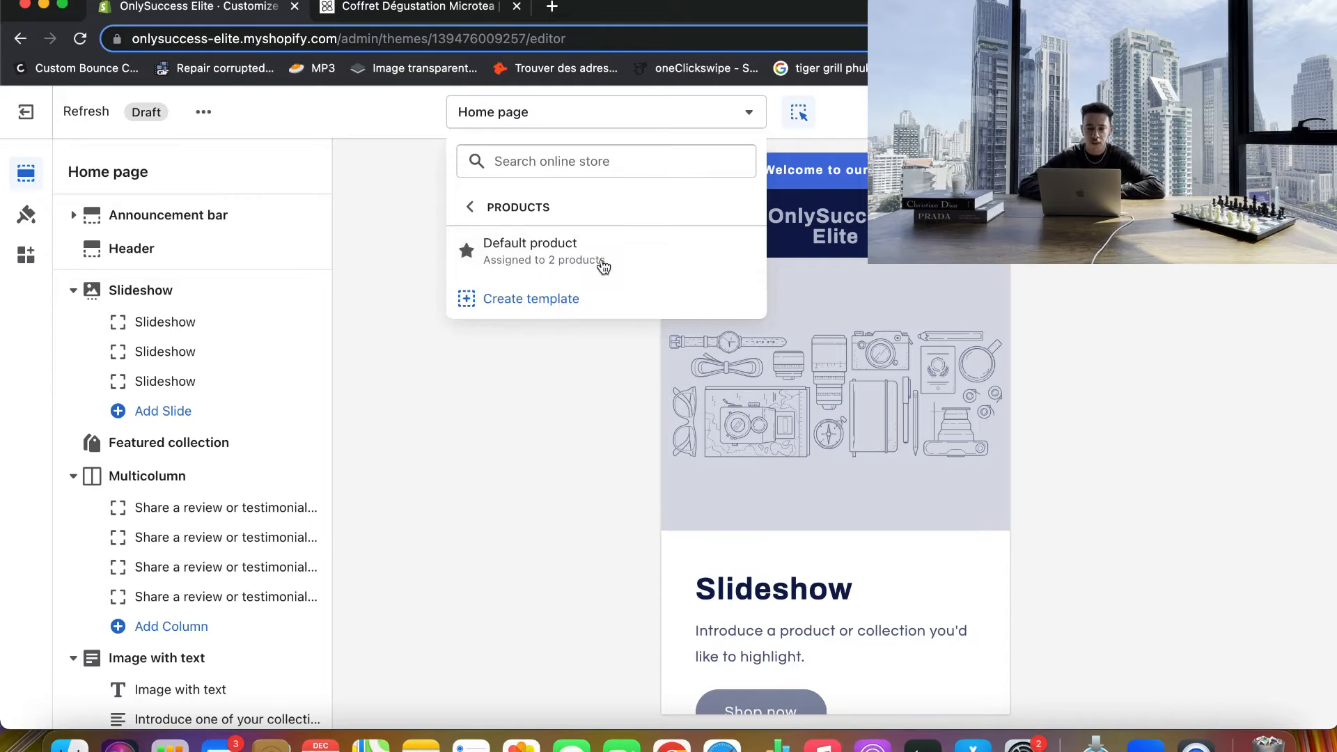
click(564, 250)
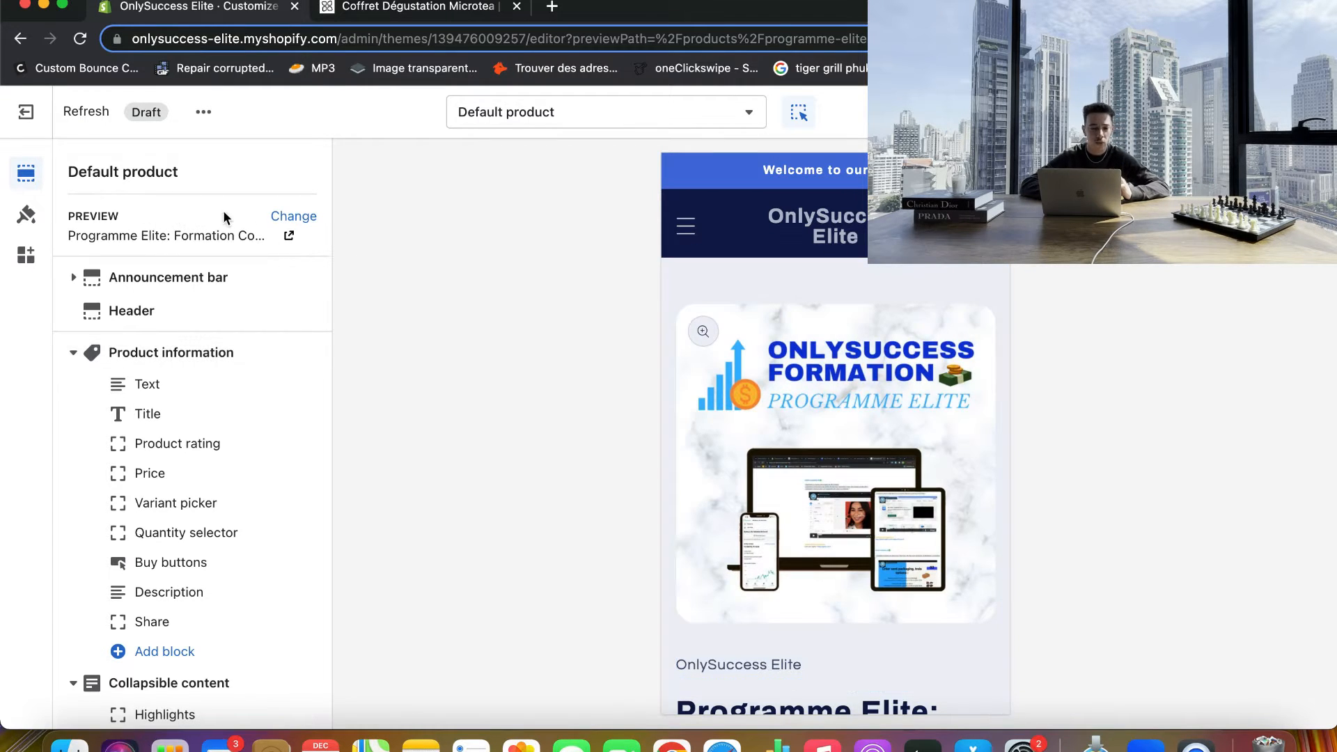
click(302, 210)
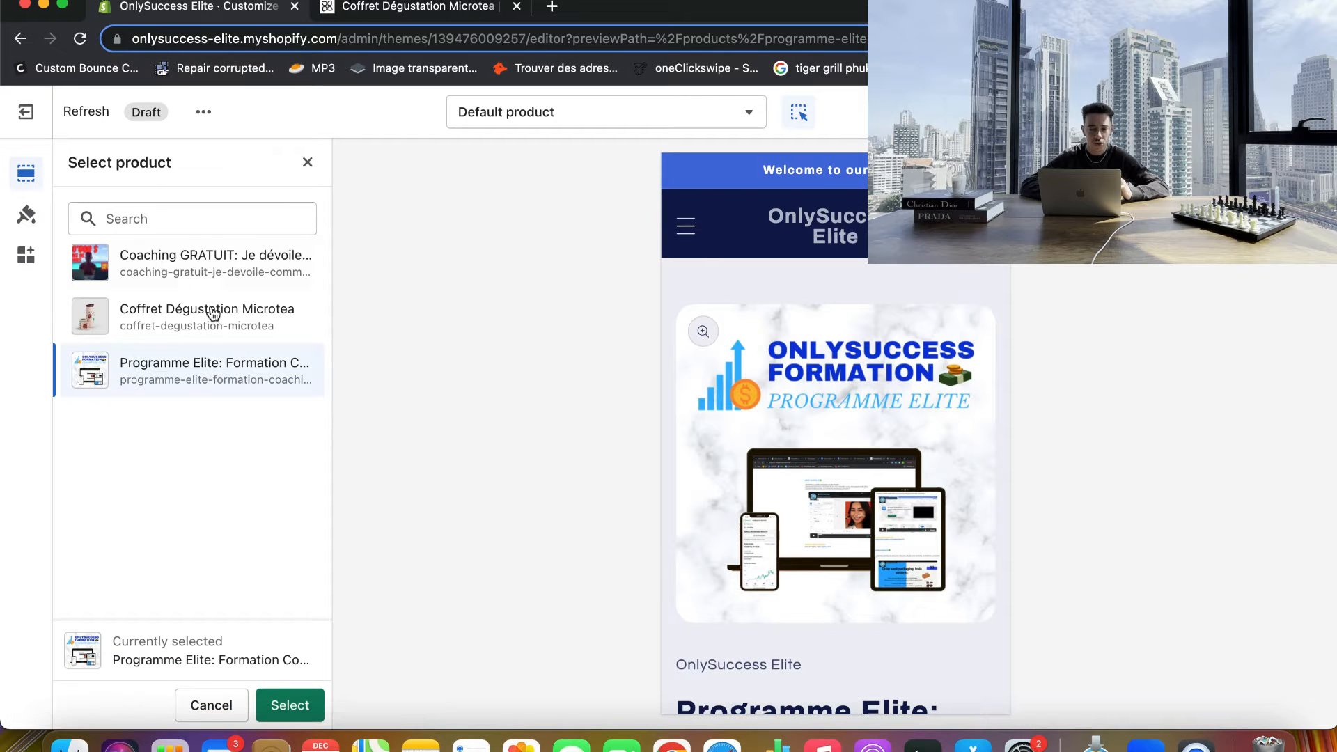
double_click(190, 315)
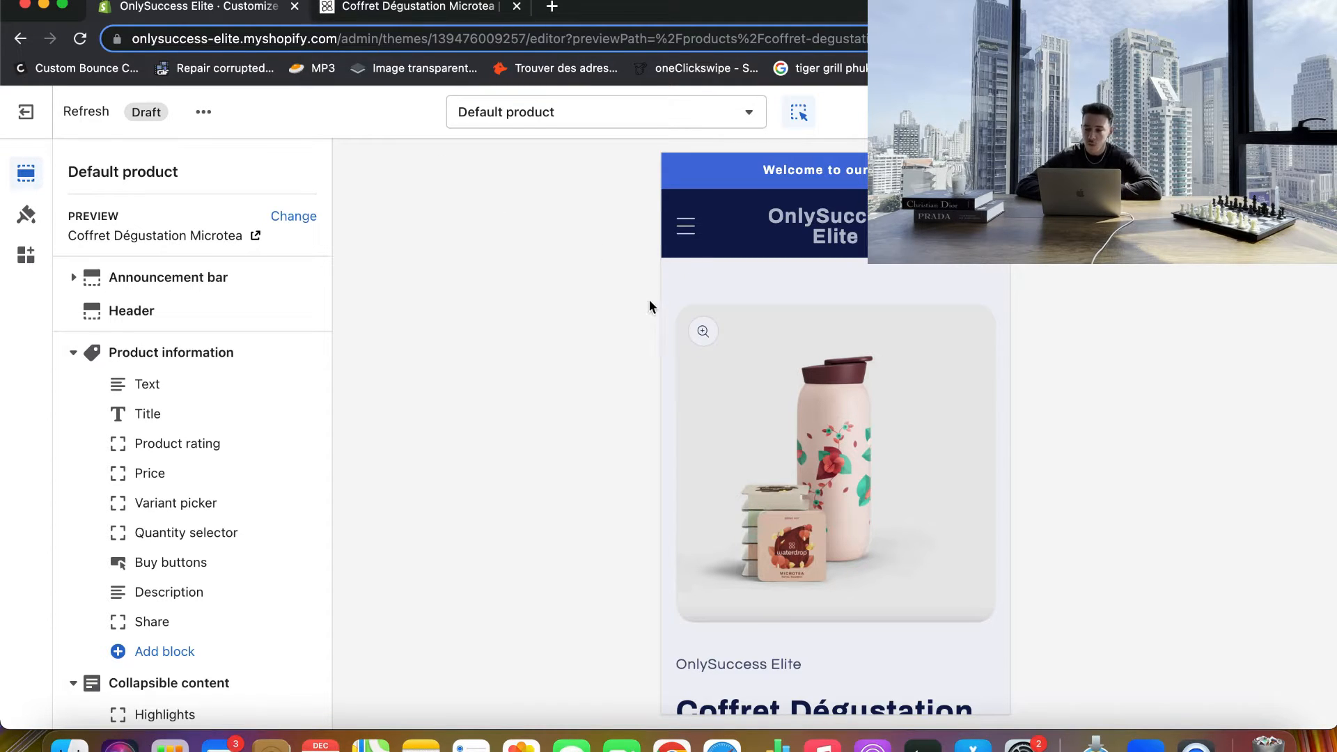
- Examine the product page preview from the product image and collapsible rows through the image-with-text sections to the footer
scroll(674, 334, down, 10)
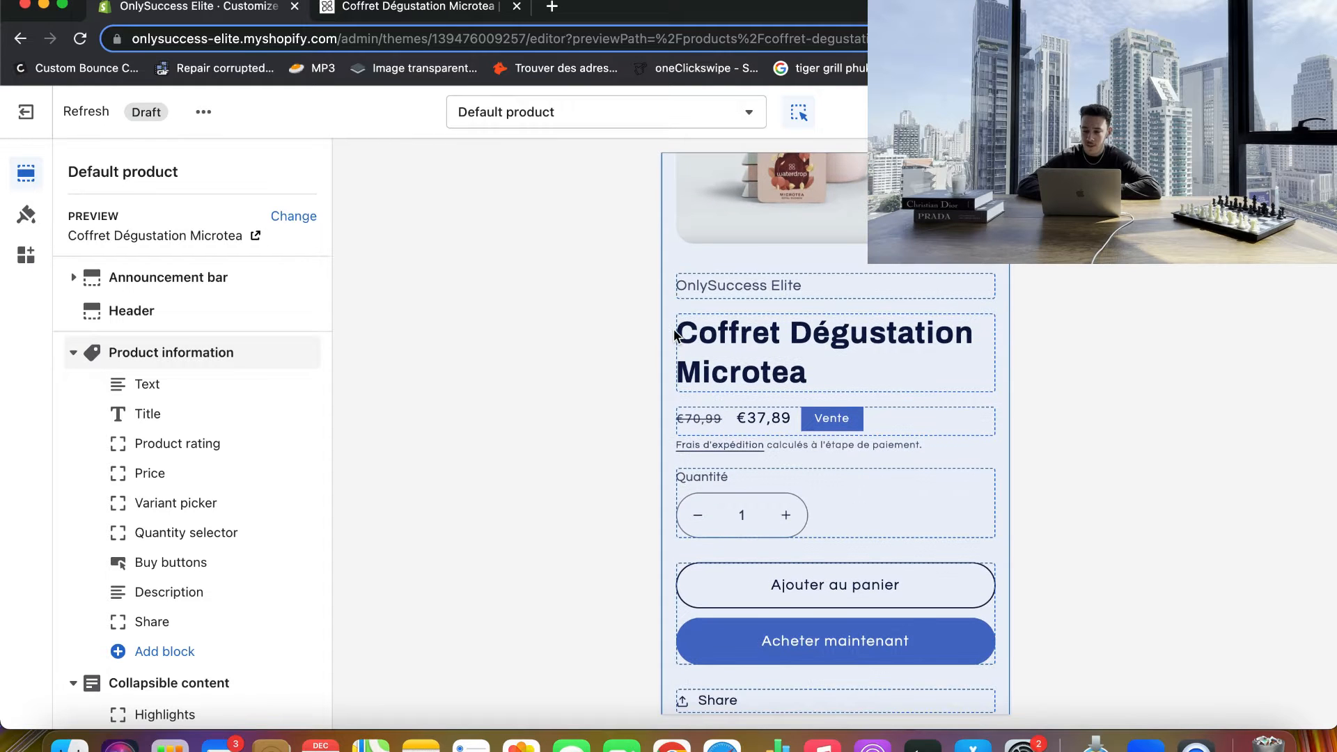
scroll(674, 336, down, 8)
scroll(674, 337, up, 7)
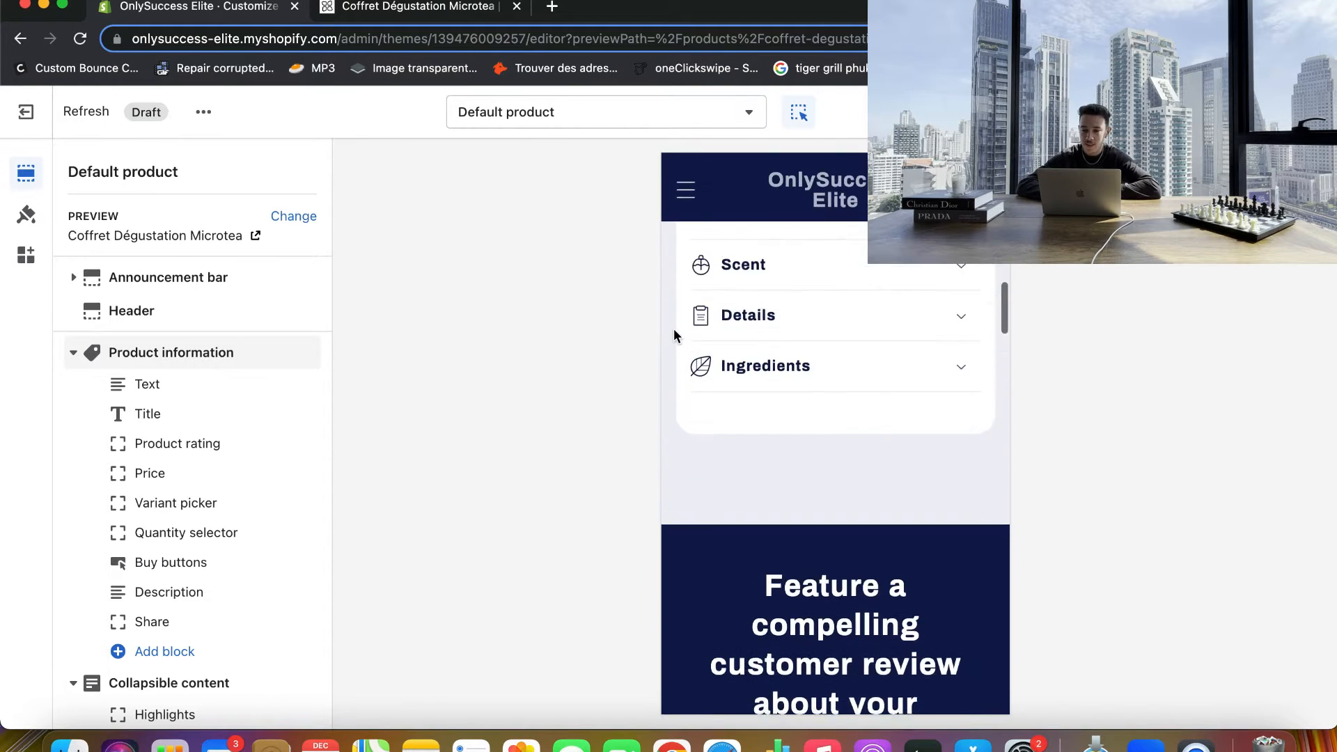
scroll(674, 335, up, 2)
scroll(674, 336, down, 3)
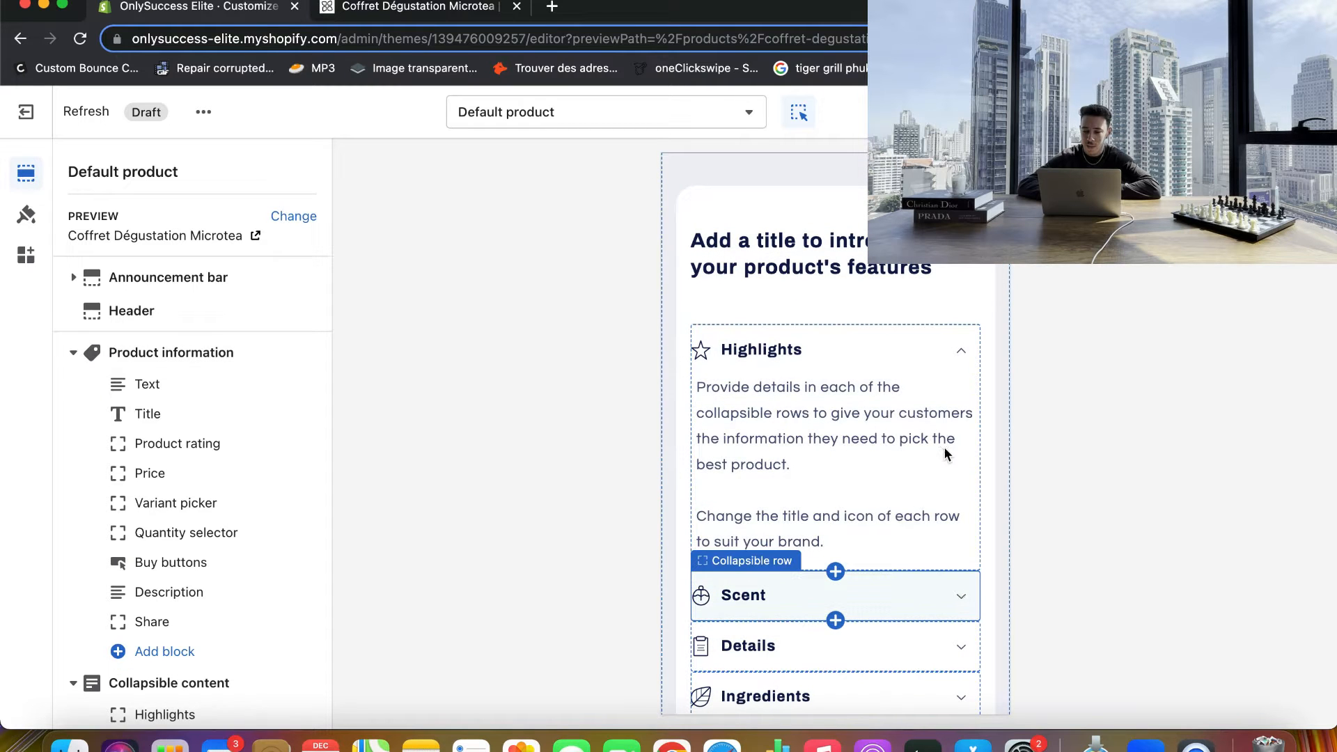
click(945, 453)
scroll(946, 446, down, 6)
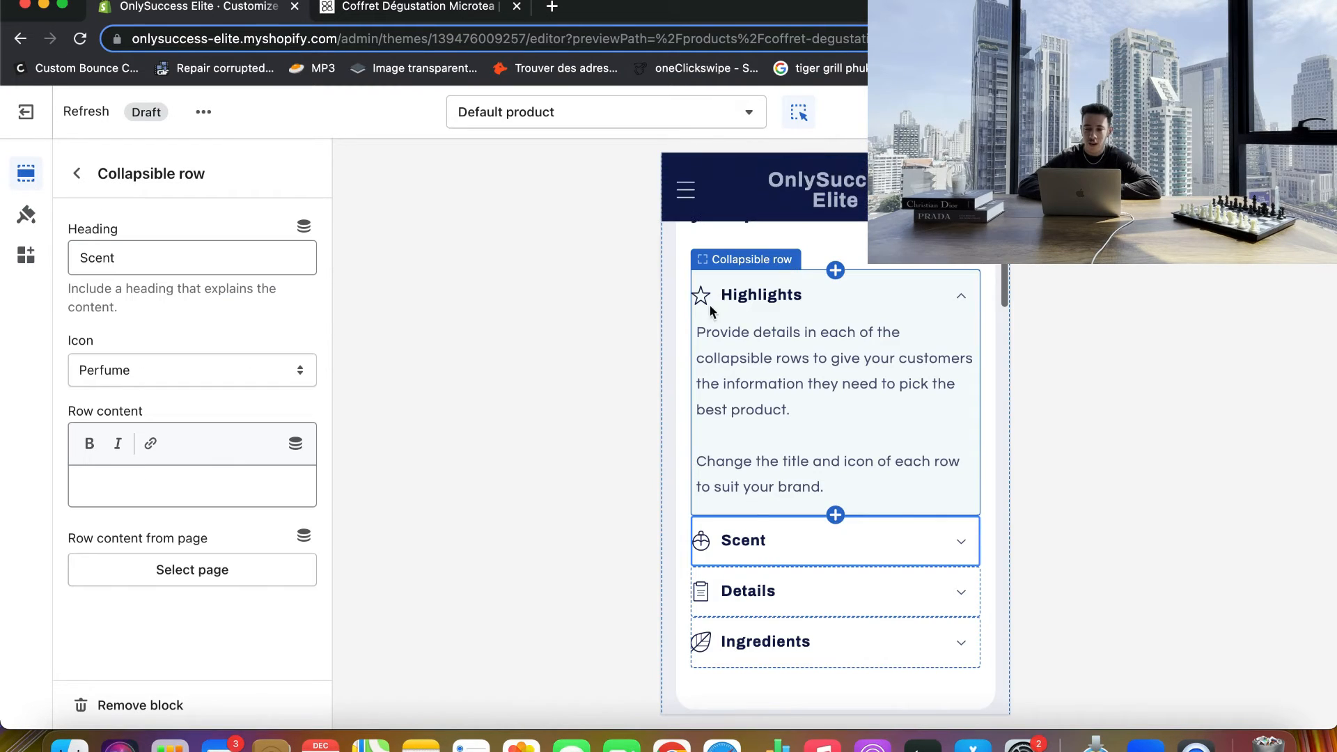
scroll(737, 553, down, 6)
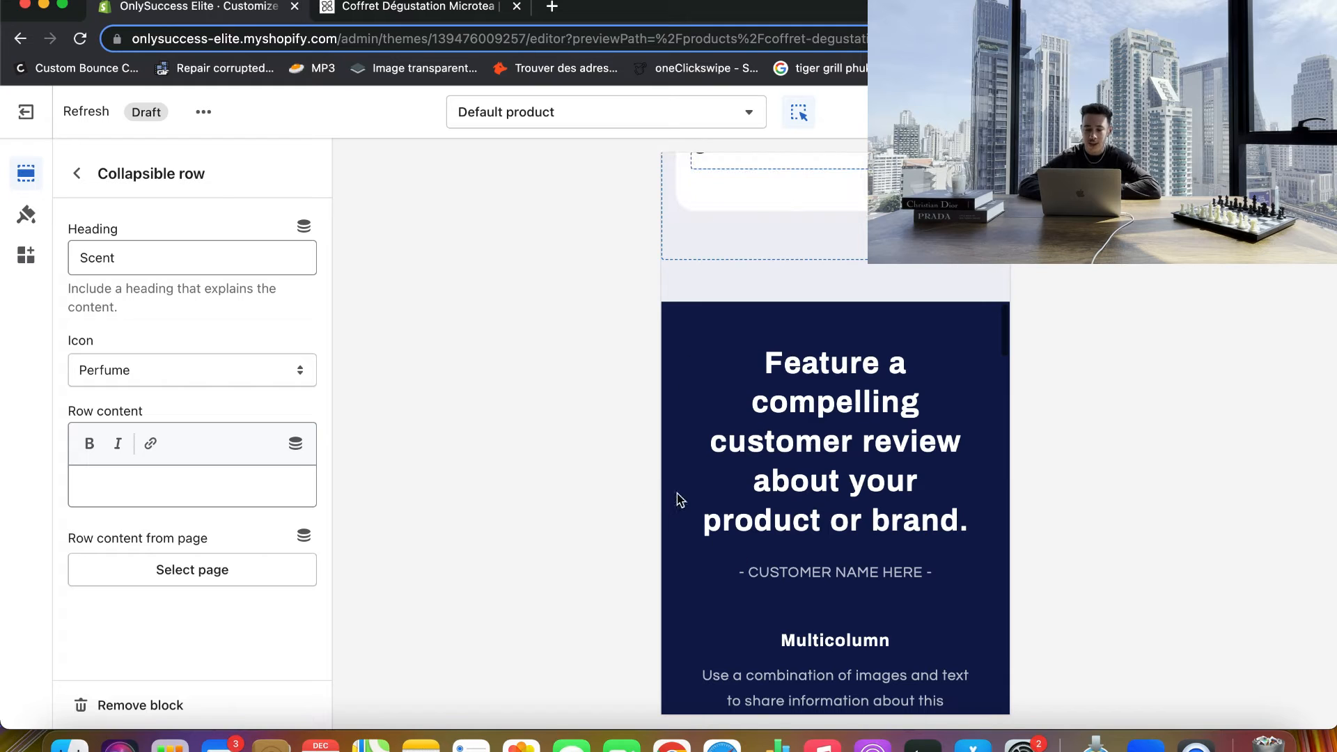
scroll(674, 494, down, 1)
scroll(682, 215, up, 15)
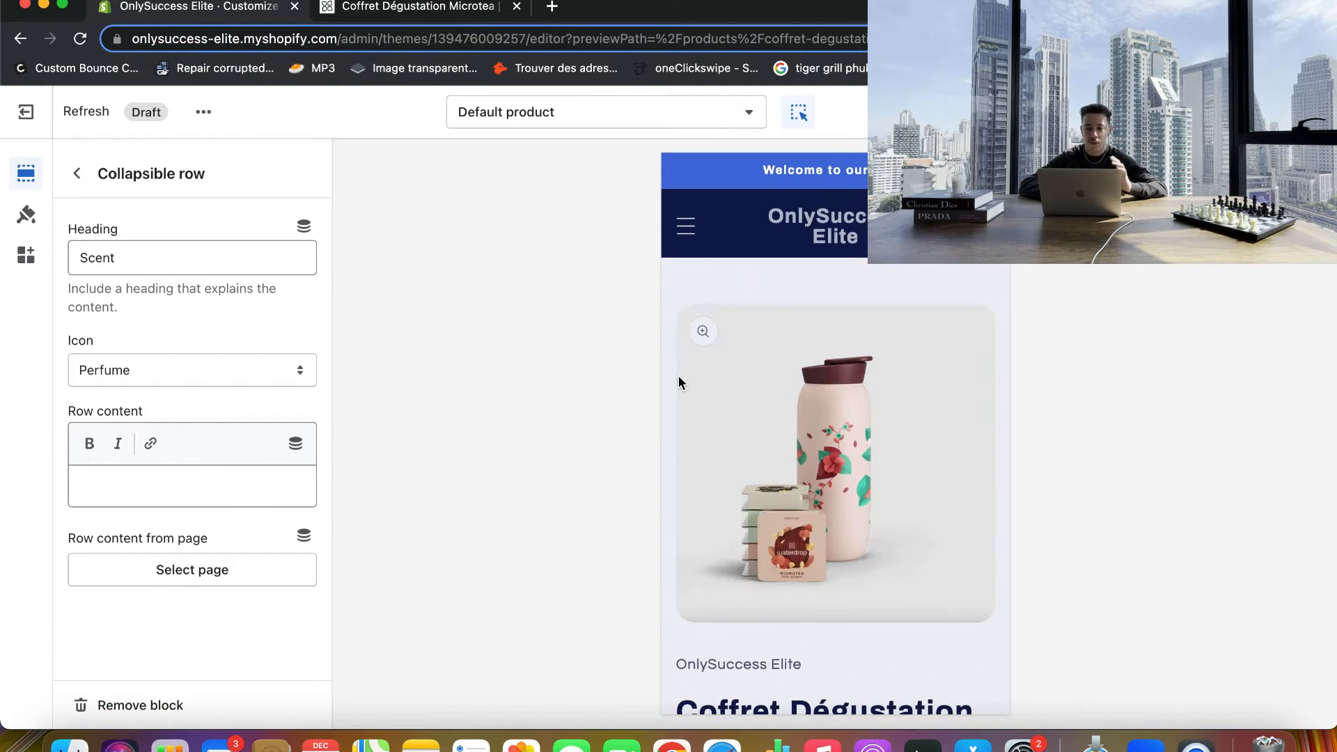
scroll(678, 369, down, 15)
scroll(681, 374, down, 15)
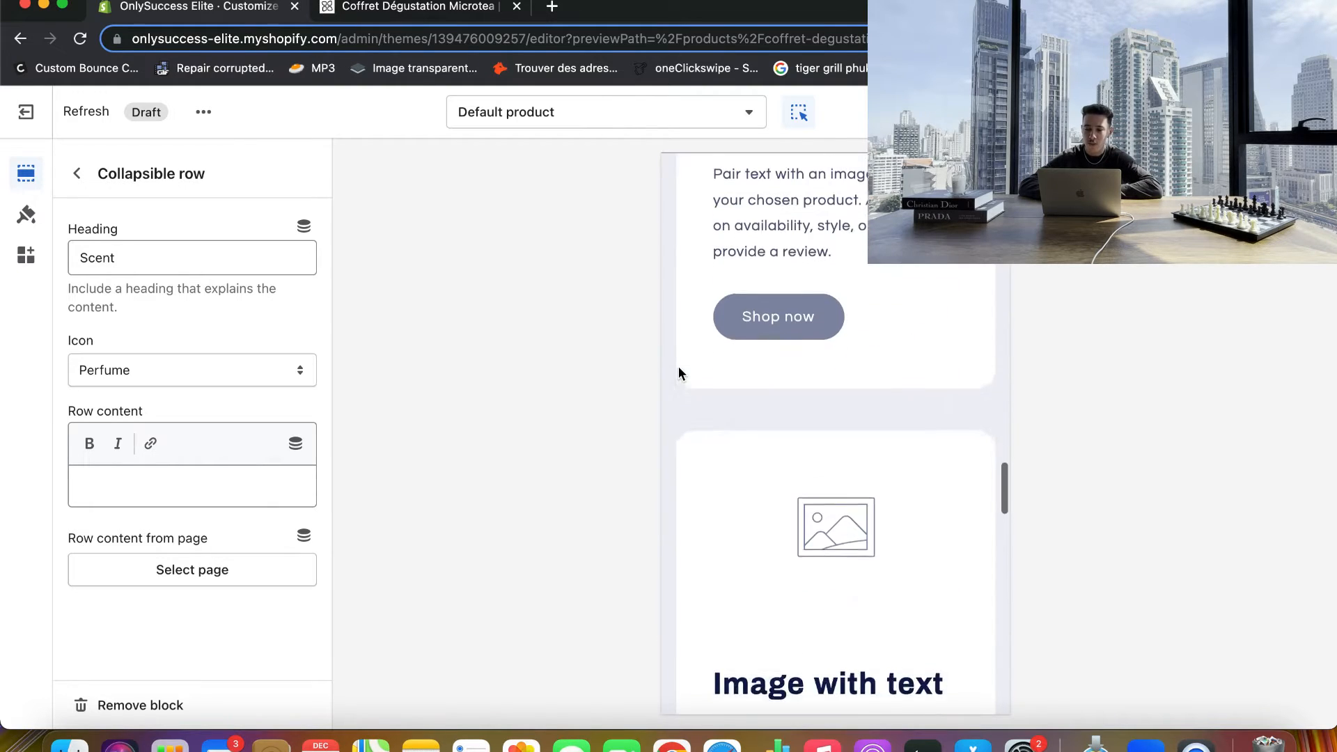
scroll(678, 373, up, 6)
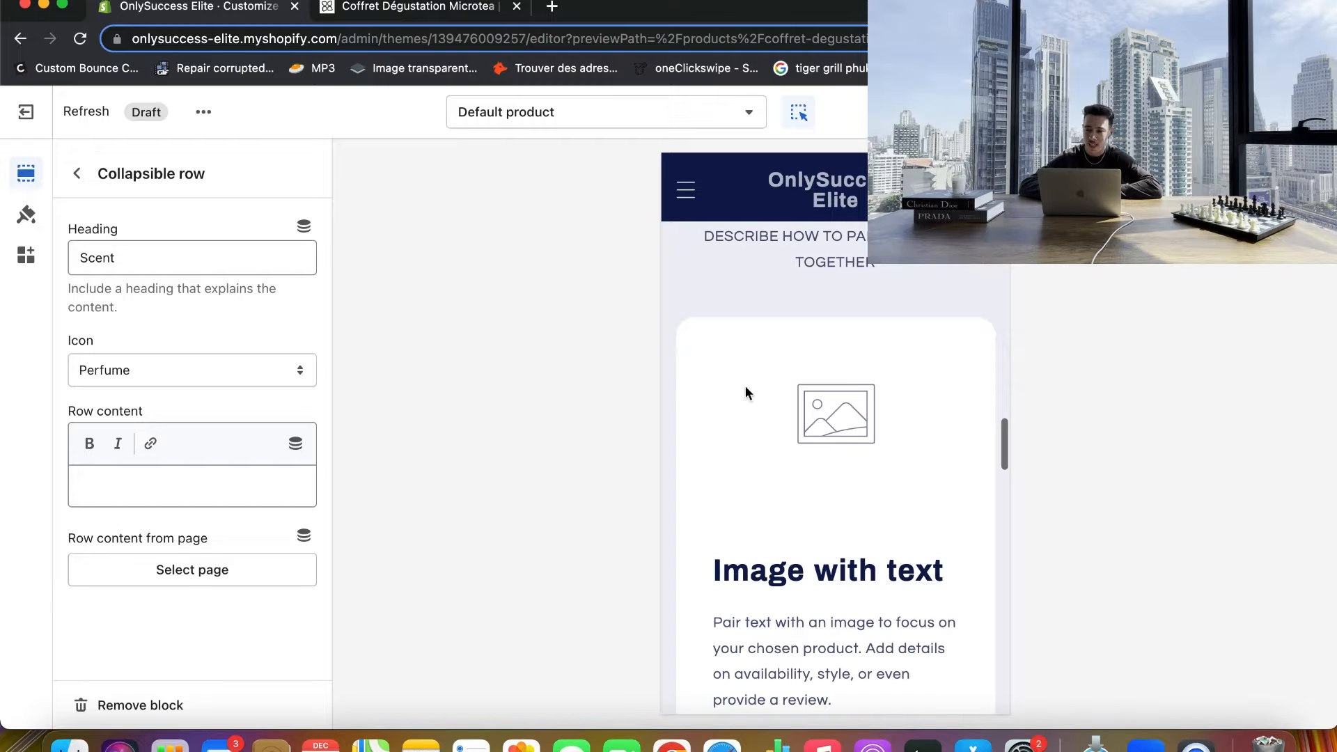
scroll(808, 389, down, 5)
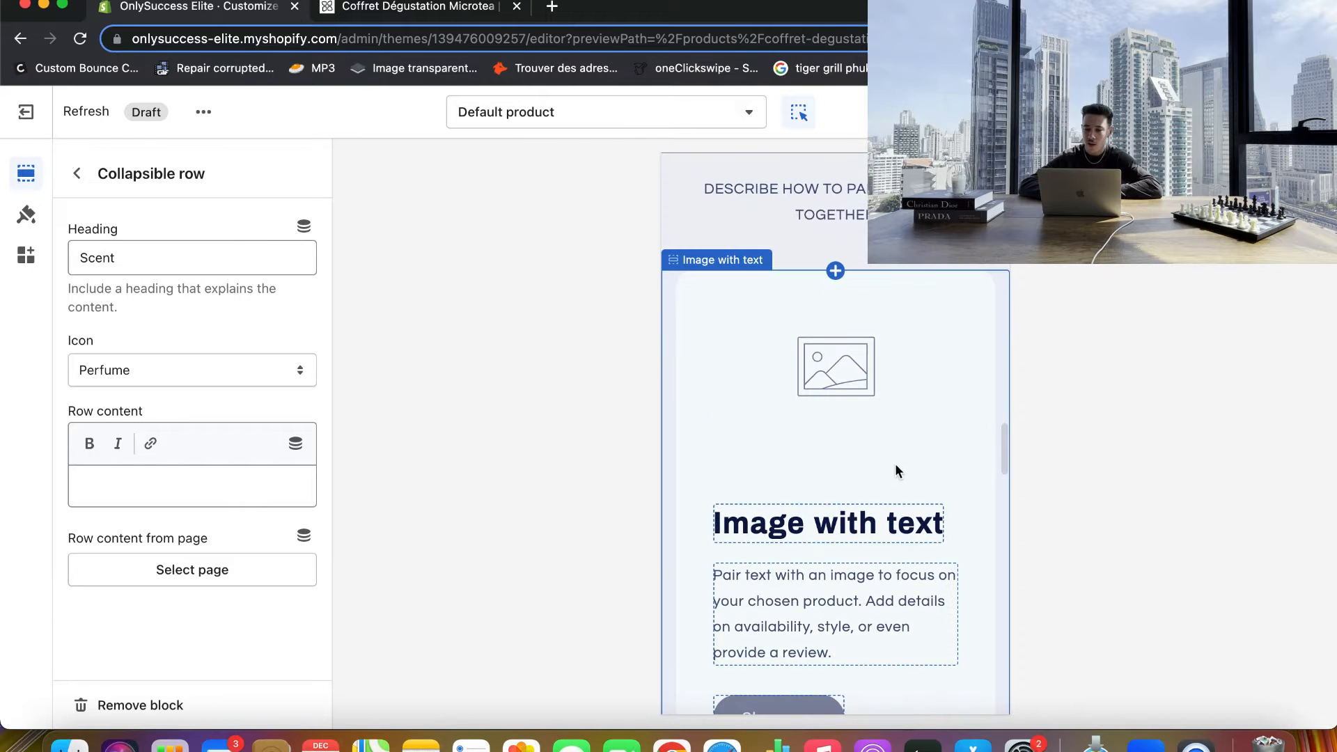
scroll(937, 616, down, 11)
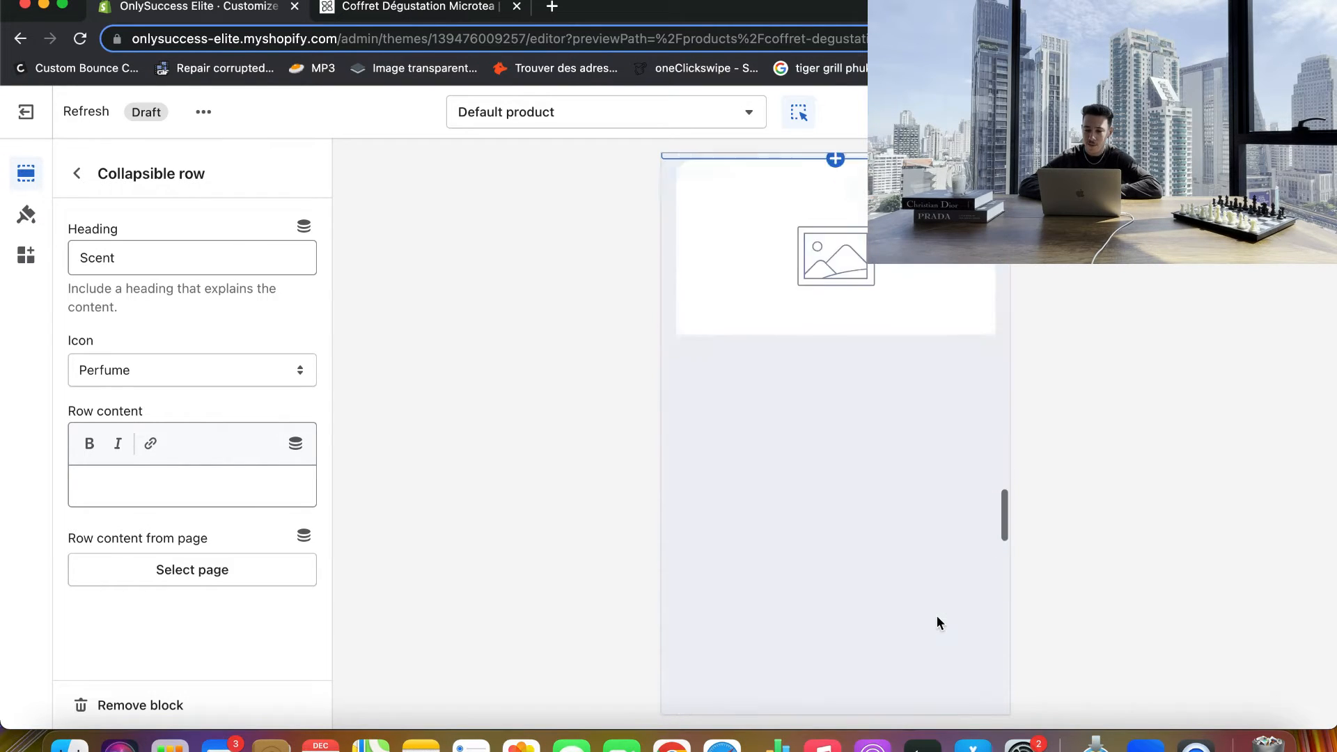
scroll(937, 616, up, 3)
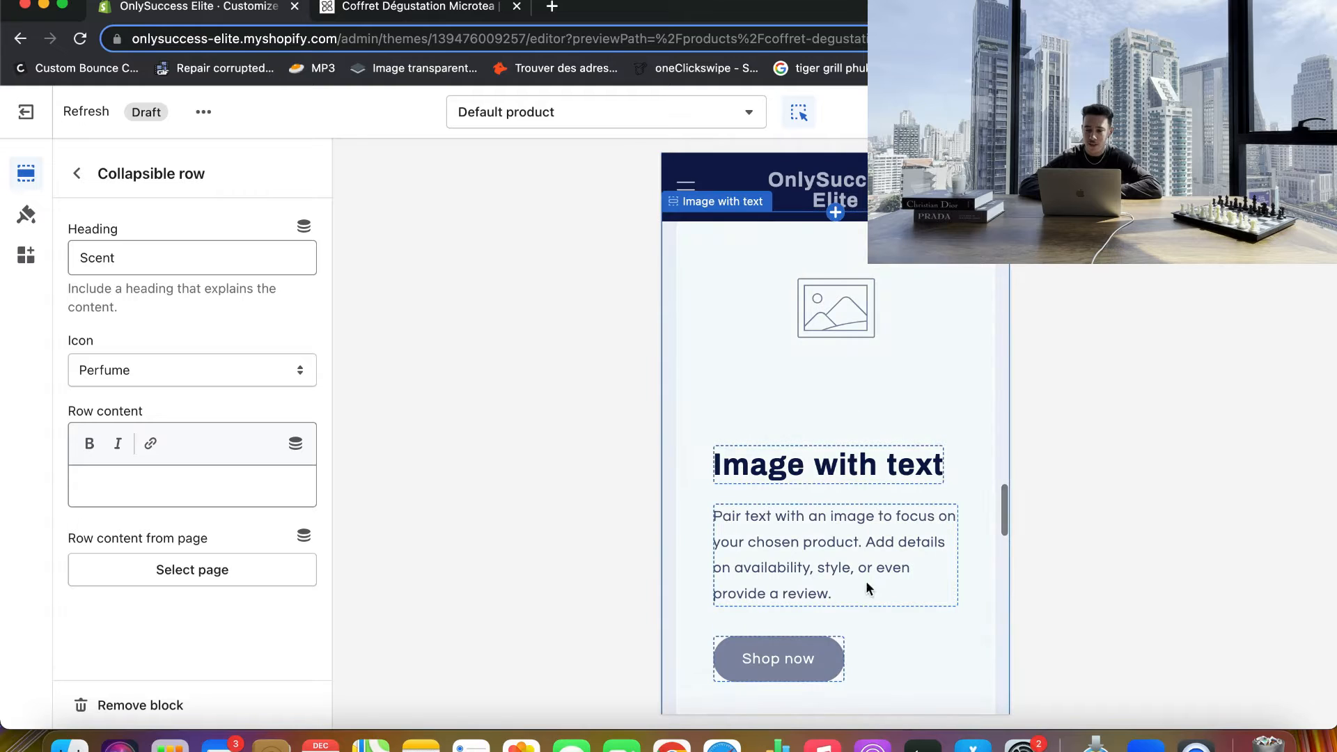
scroll(871, 616, down, 20)
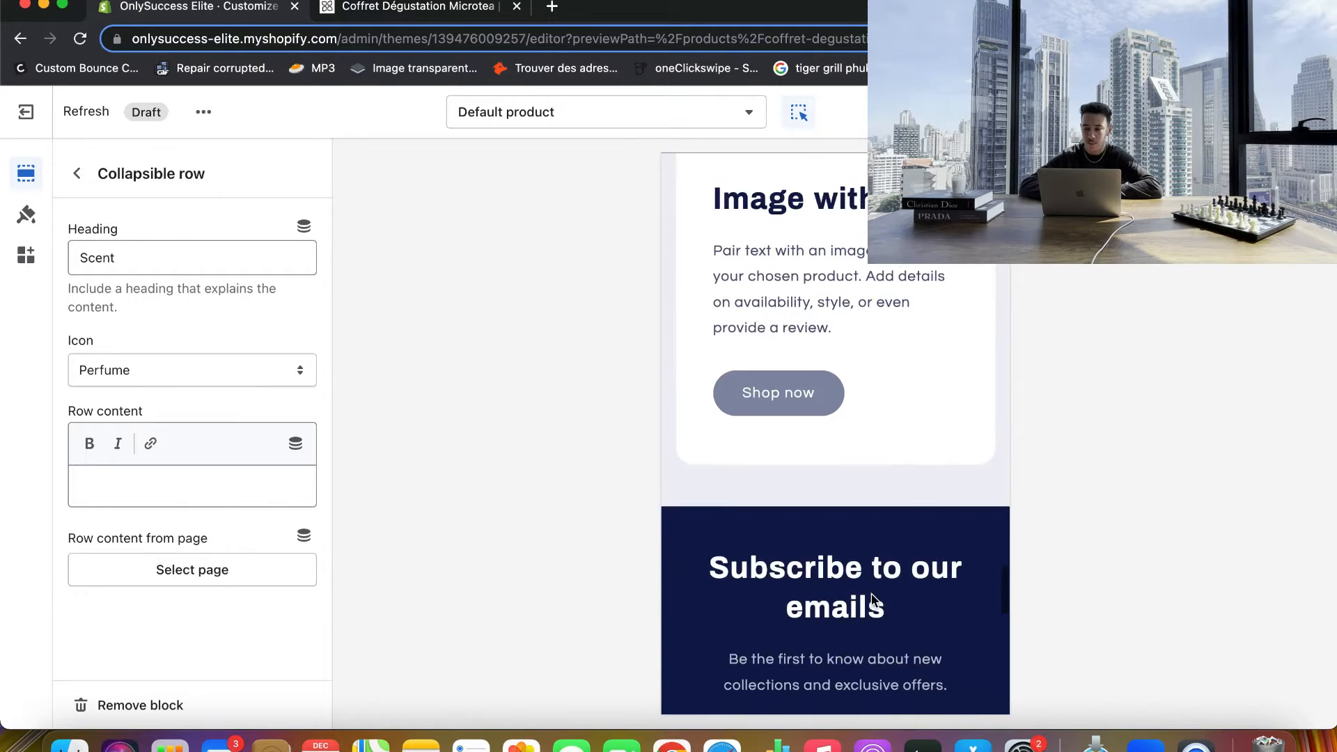
scroll(875, 600, down, 10)
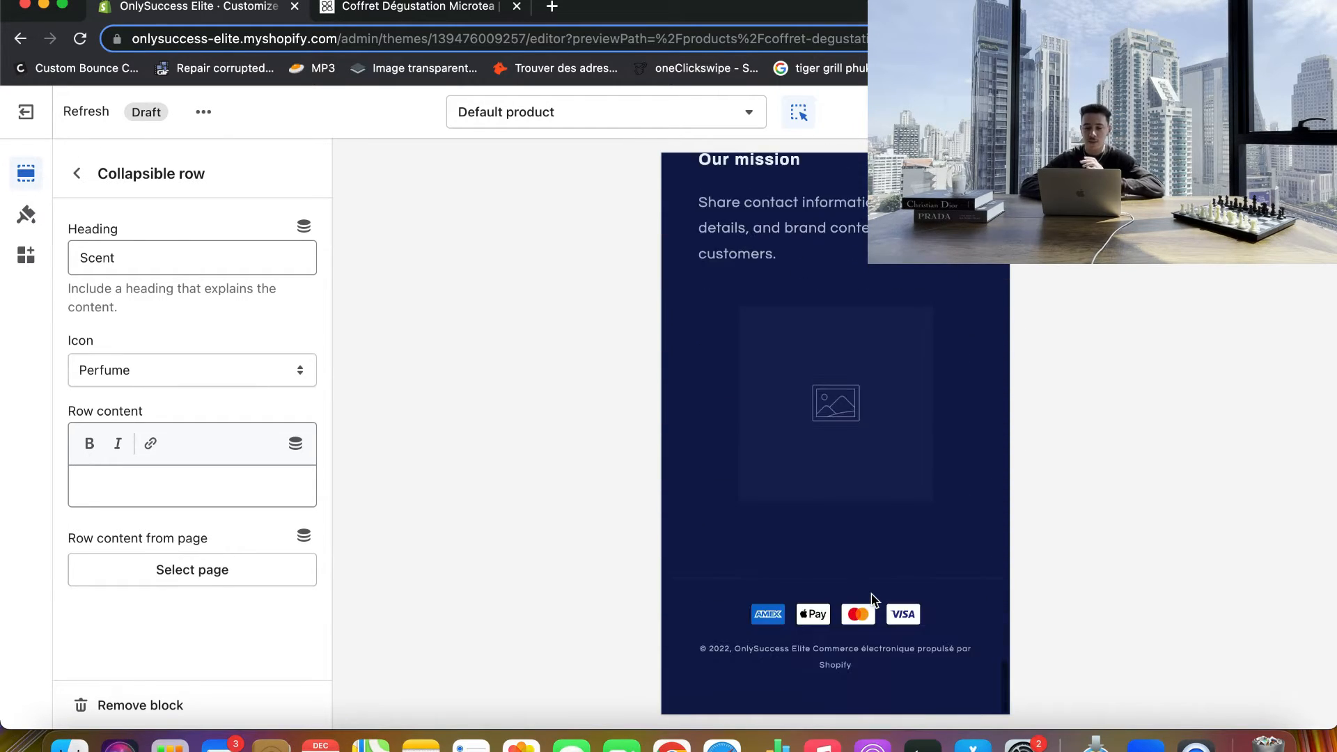
scroll(875, 600, up, 15)
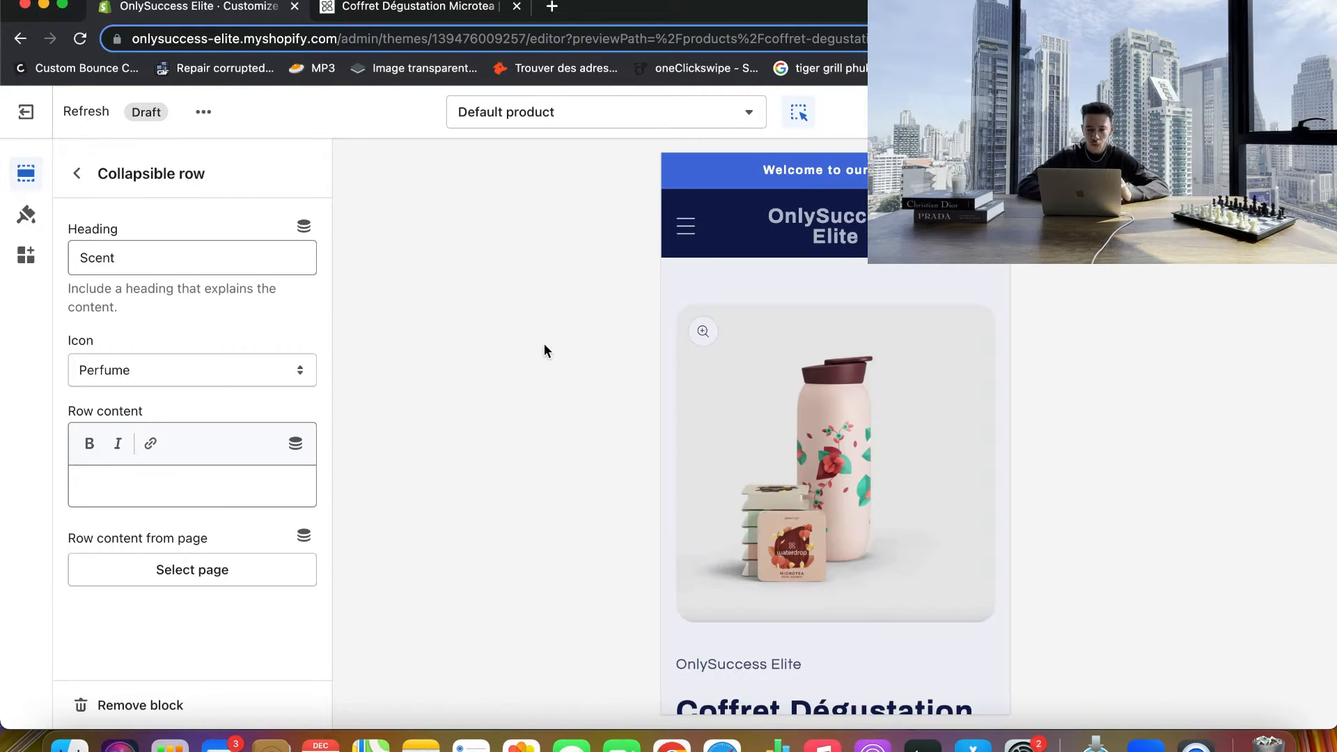
click(77, 173)
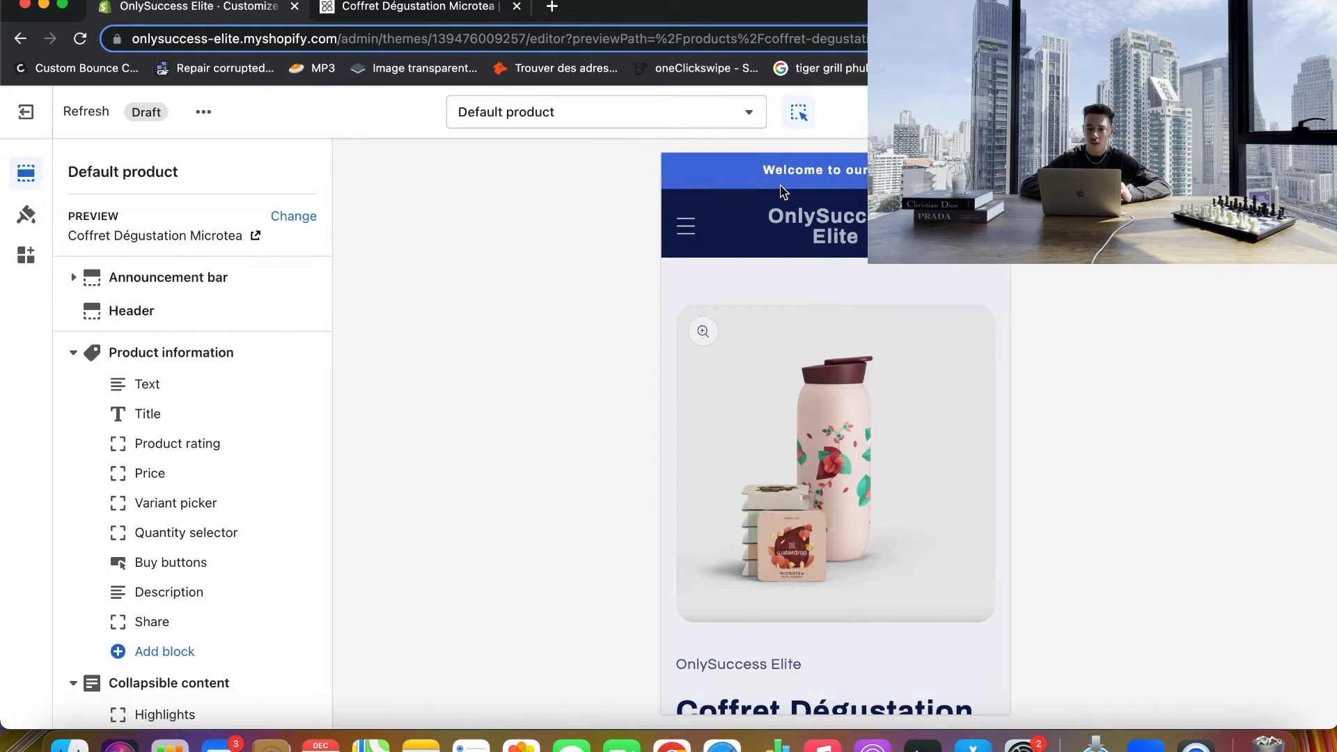
- Change the announcement bar's text to "Welcome to Waterdrop Official"
click(239, 283)
click(77, 173)
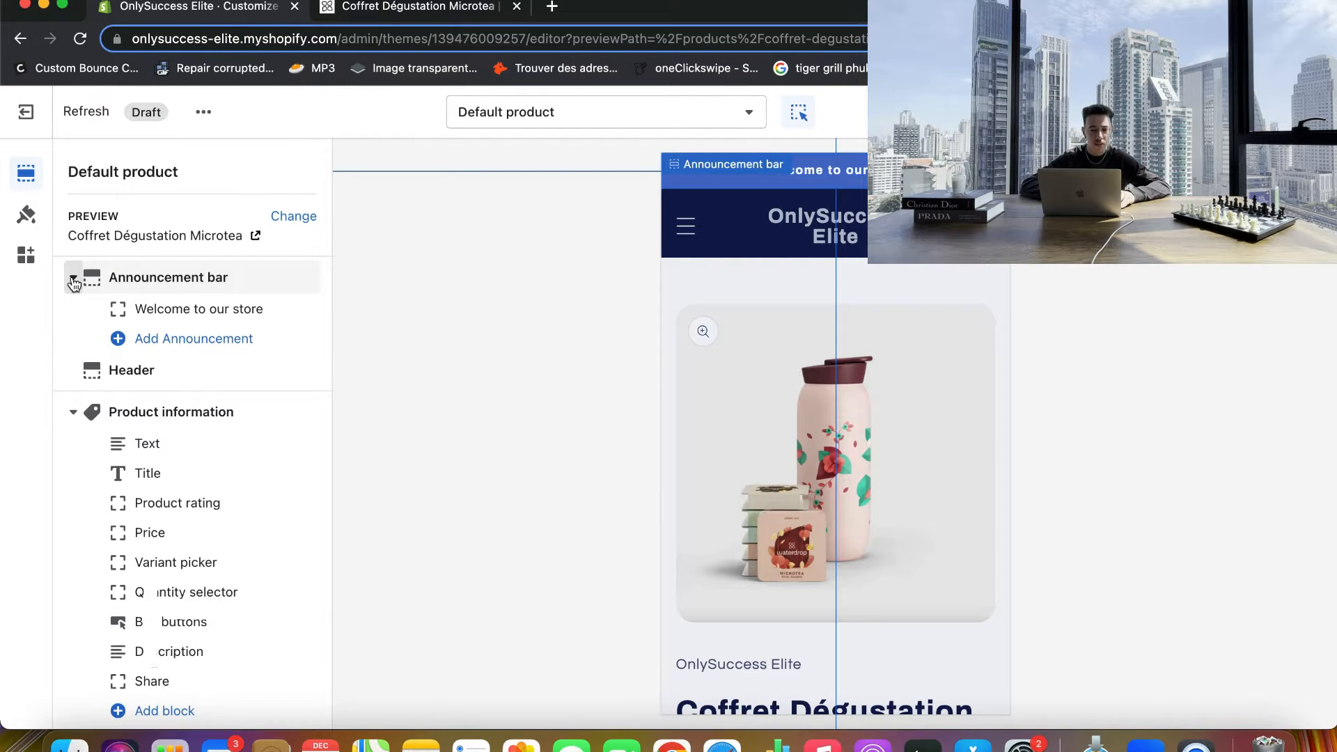
click(74, 280)
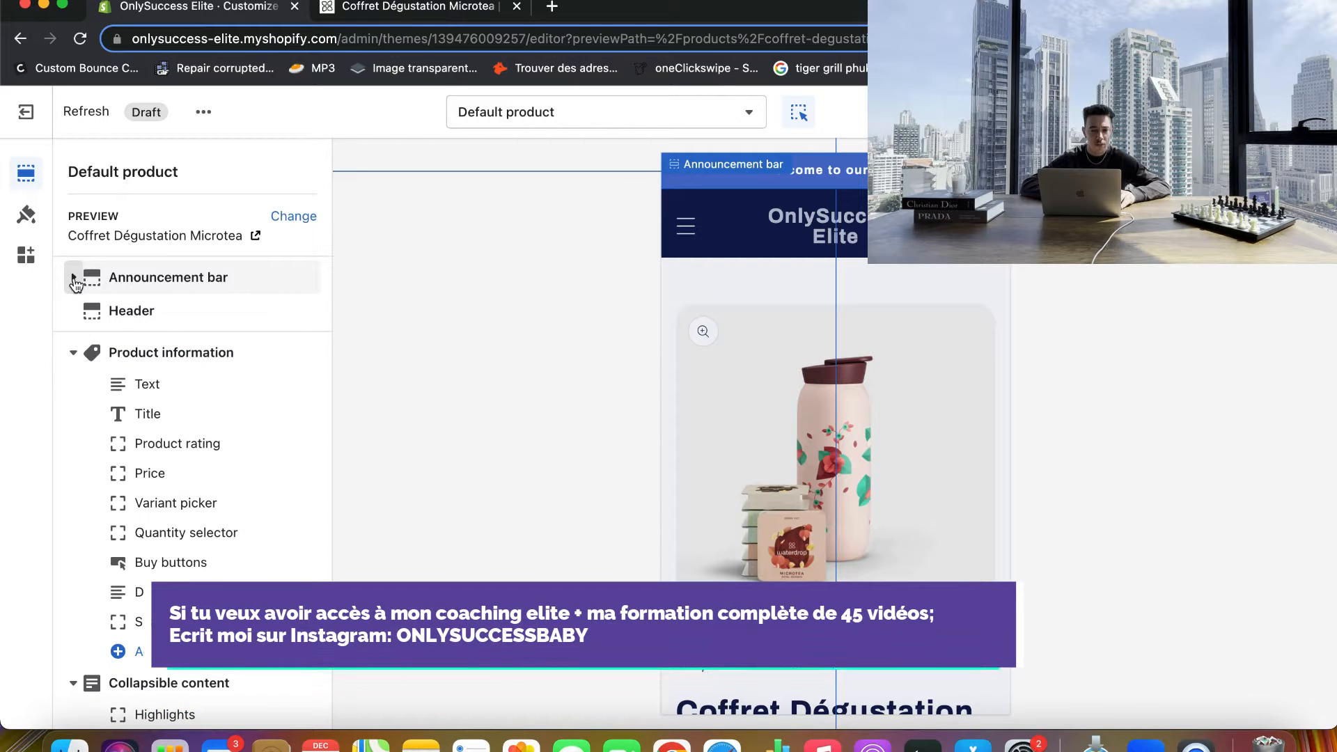
click(74, 280)
click(170, 306)
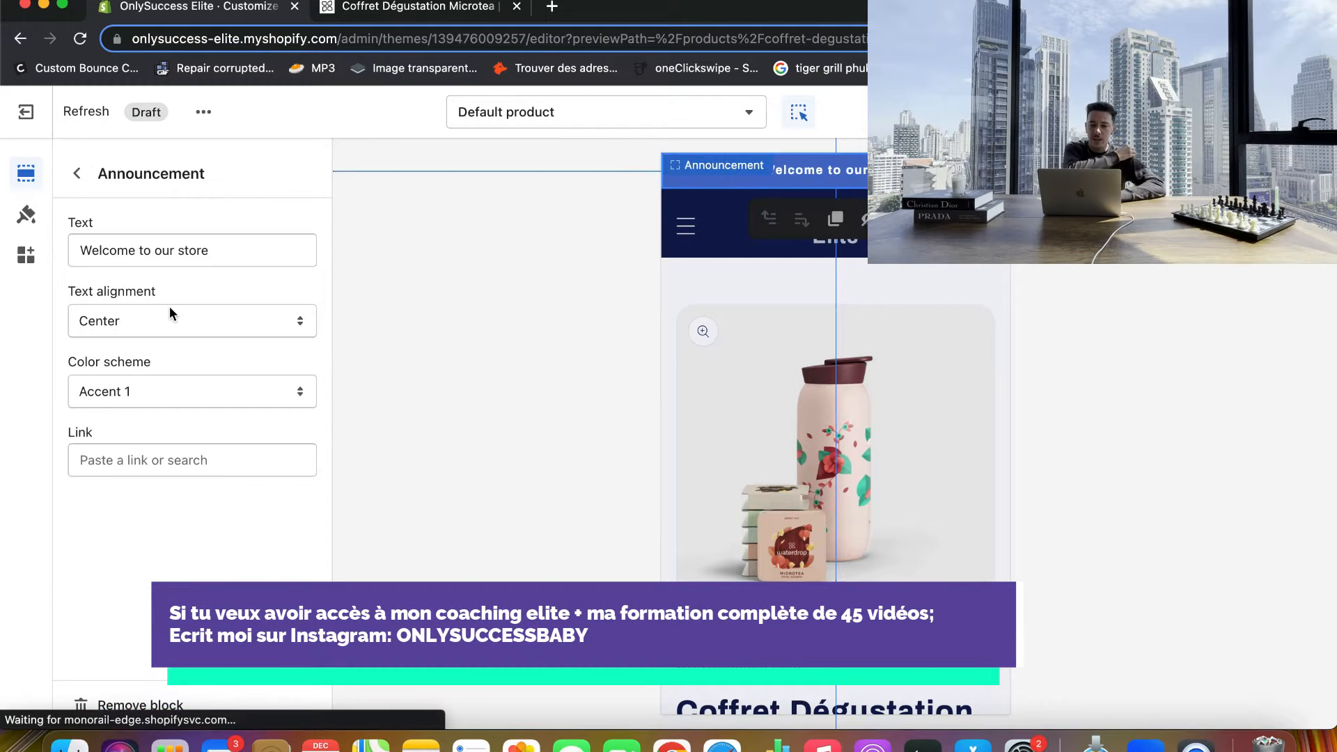
double_click(158, 252)
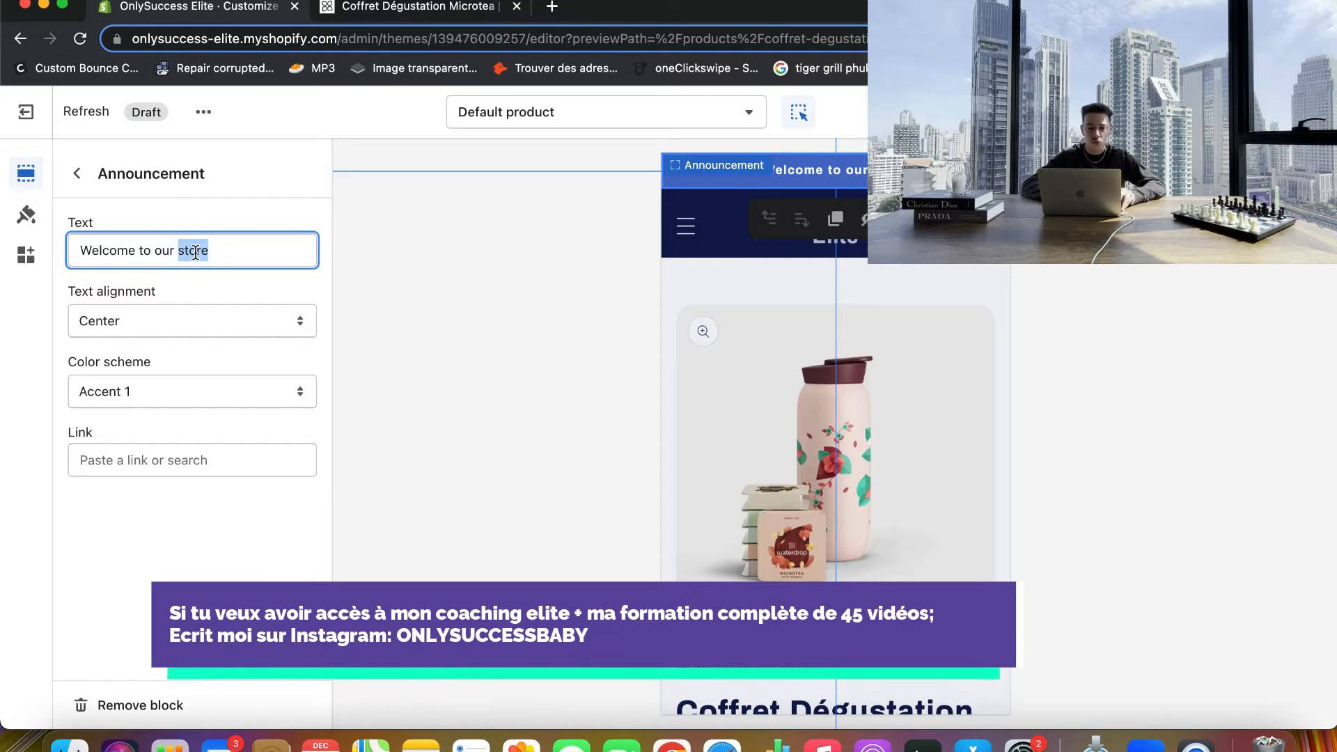
key(BackSpace)
key(BackSpace)
key(BackSpace)
key(BackSpace)
key(BackSpace)
key(BackSpace)
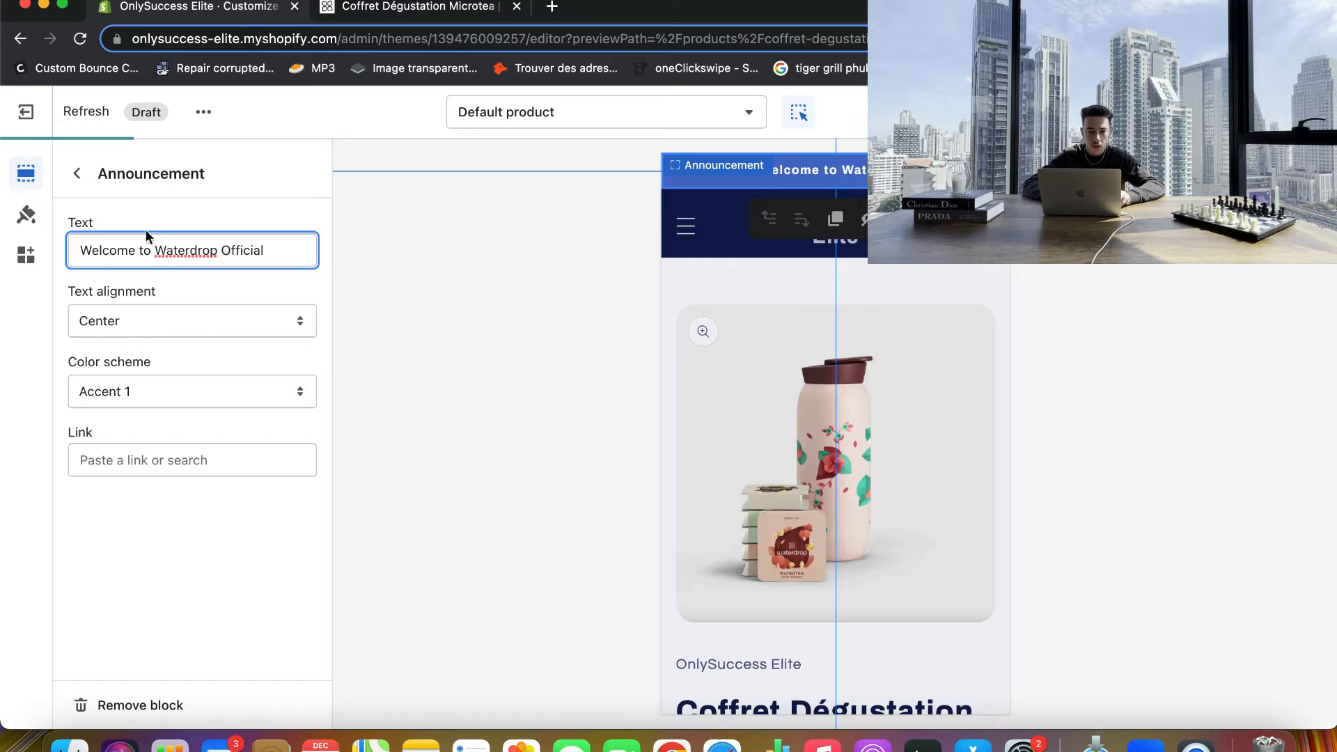
click(78, 179)
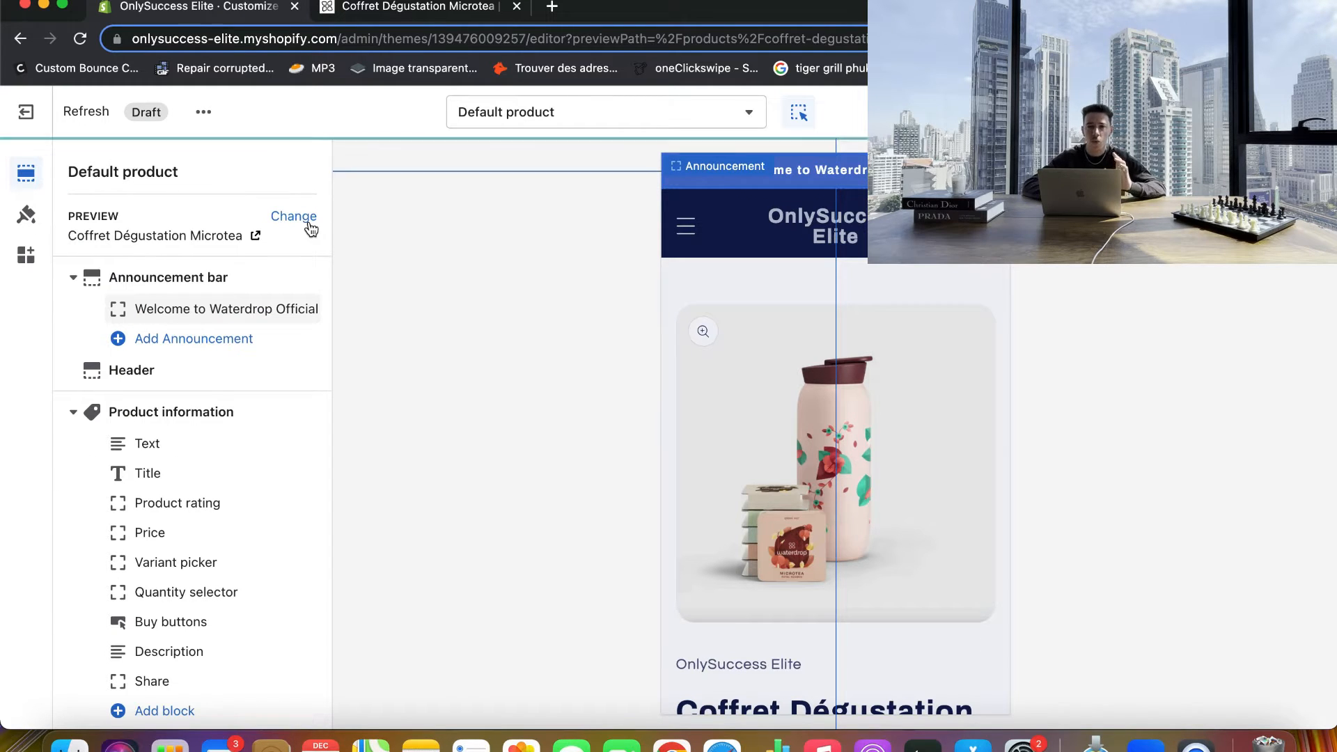
- View the Header section's settings, including its logo image and menu options, and return to the section list
click(106, 369)
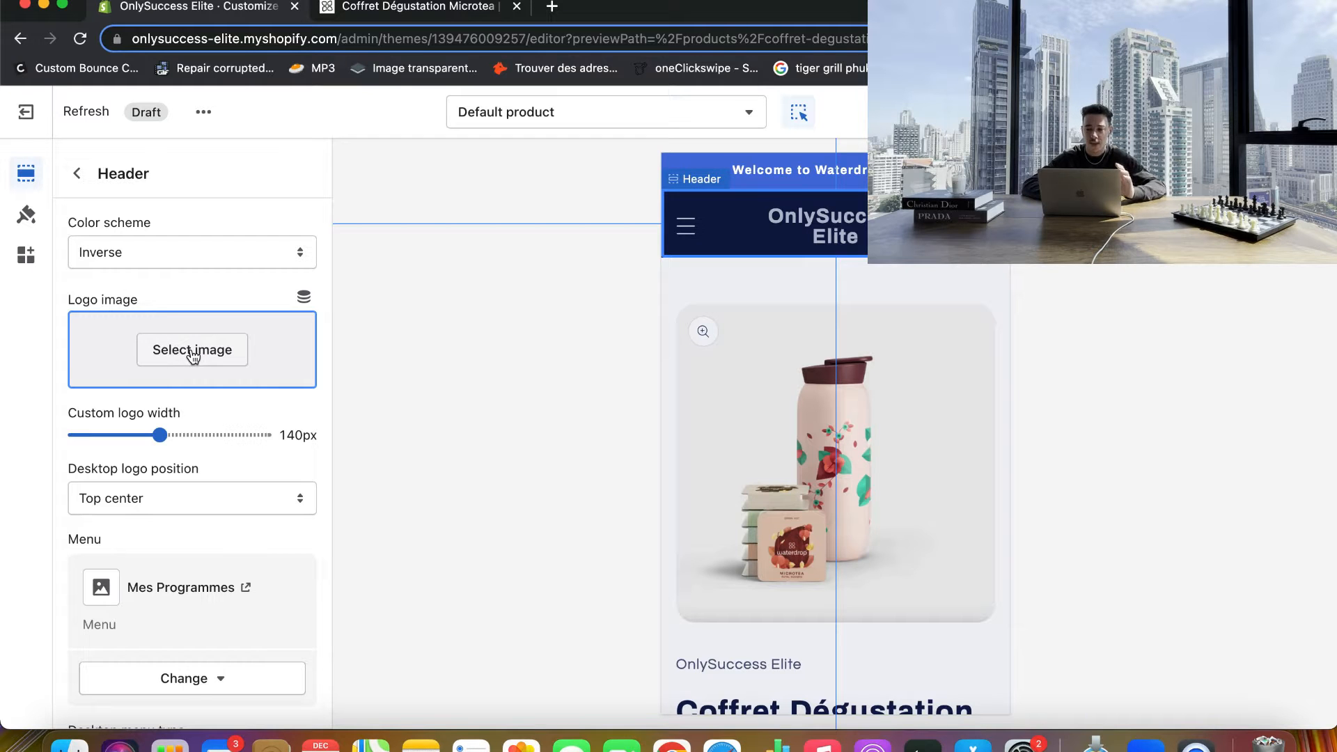
click(77, 180)
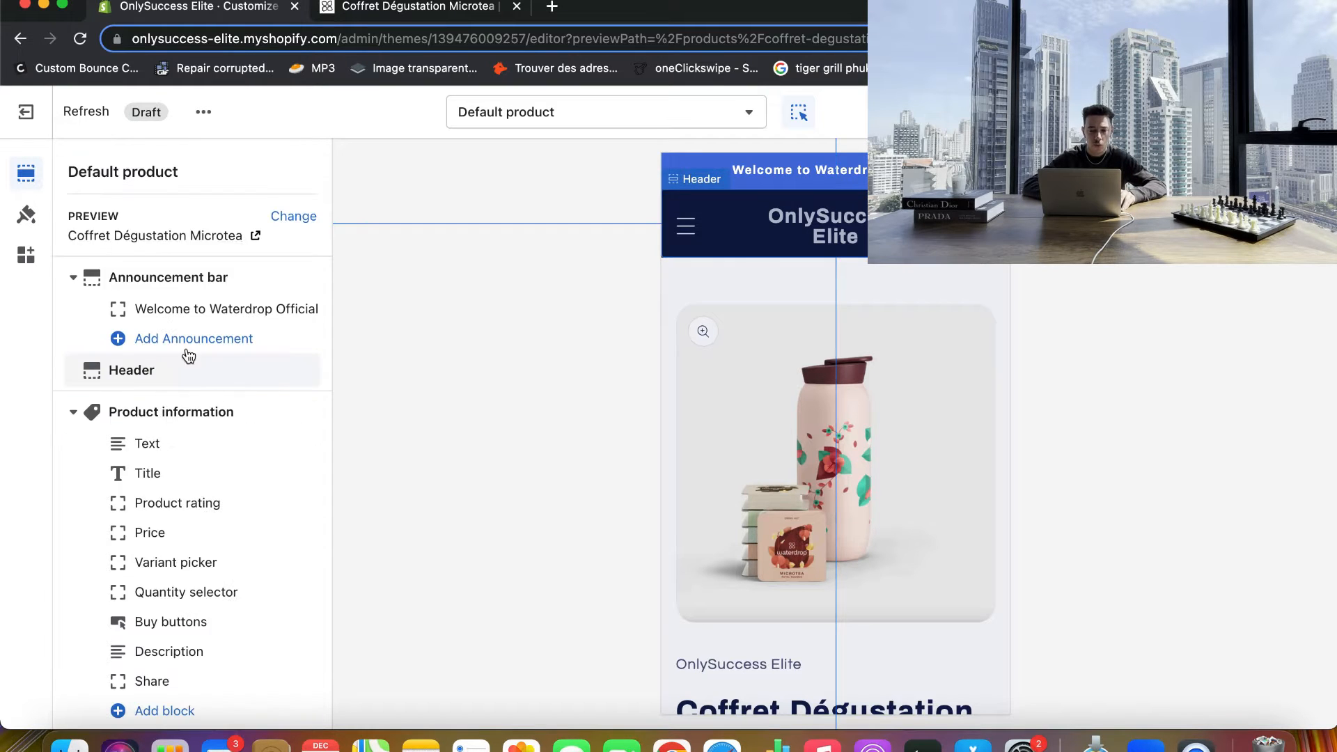
- Hide the Share block in the Product information section
scroll(234, 432, down, 2)
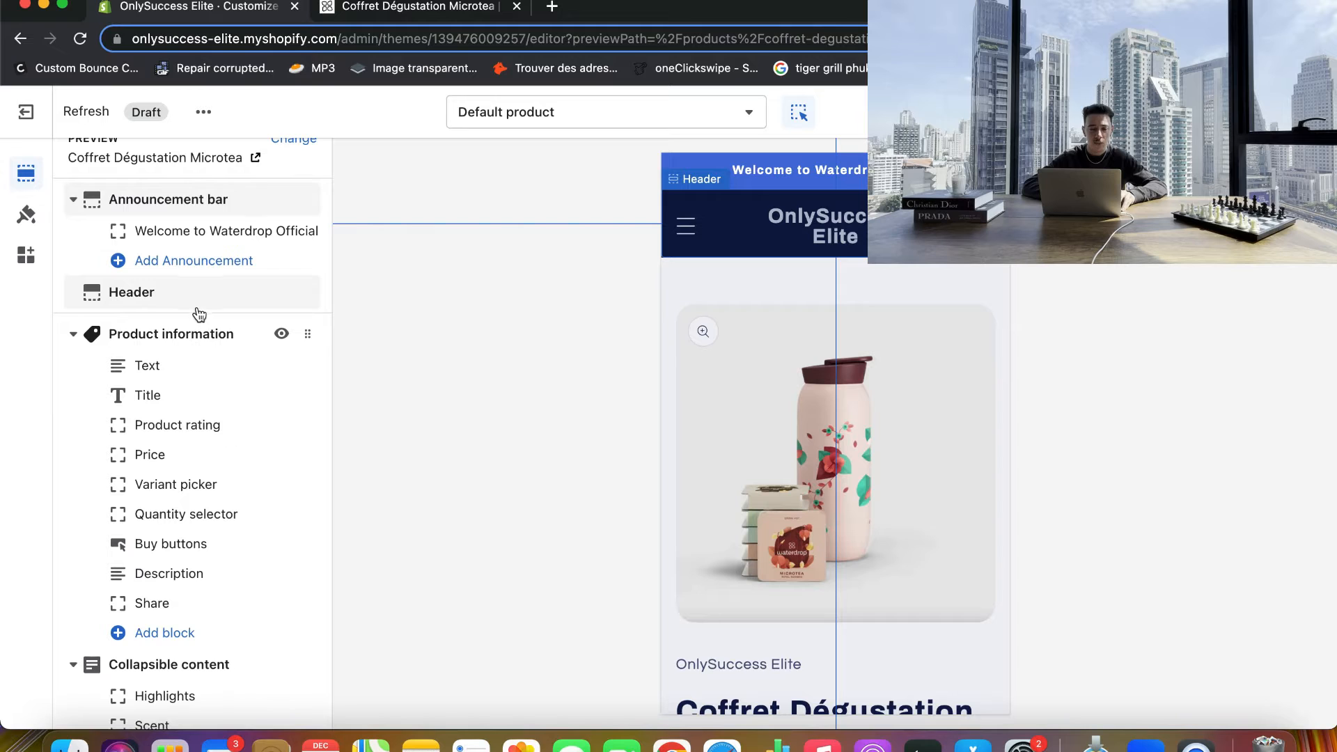
click(189, 365)
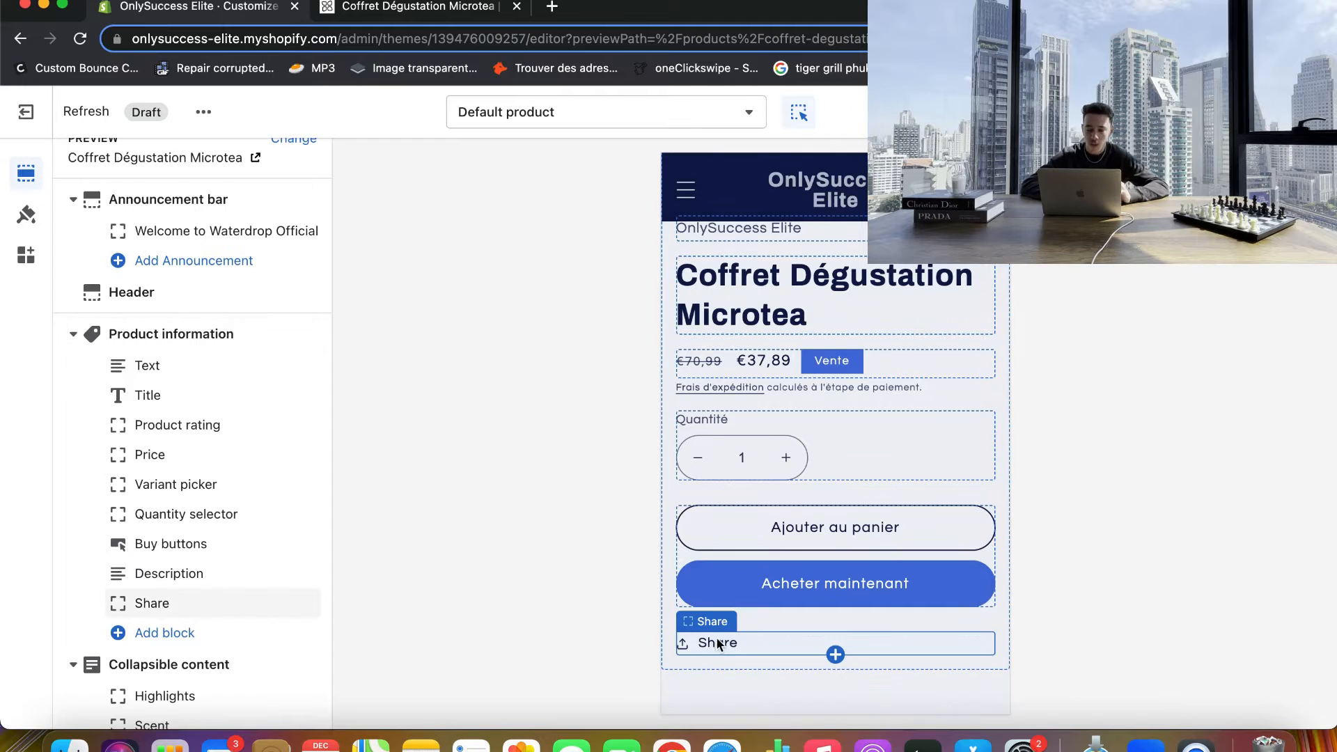
mouse_move(281, 618)
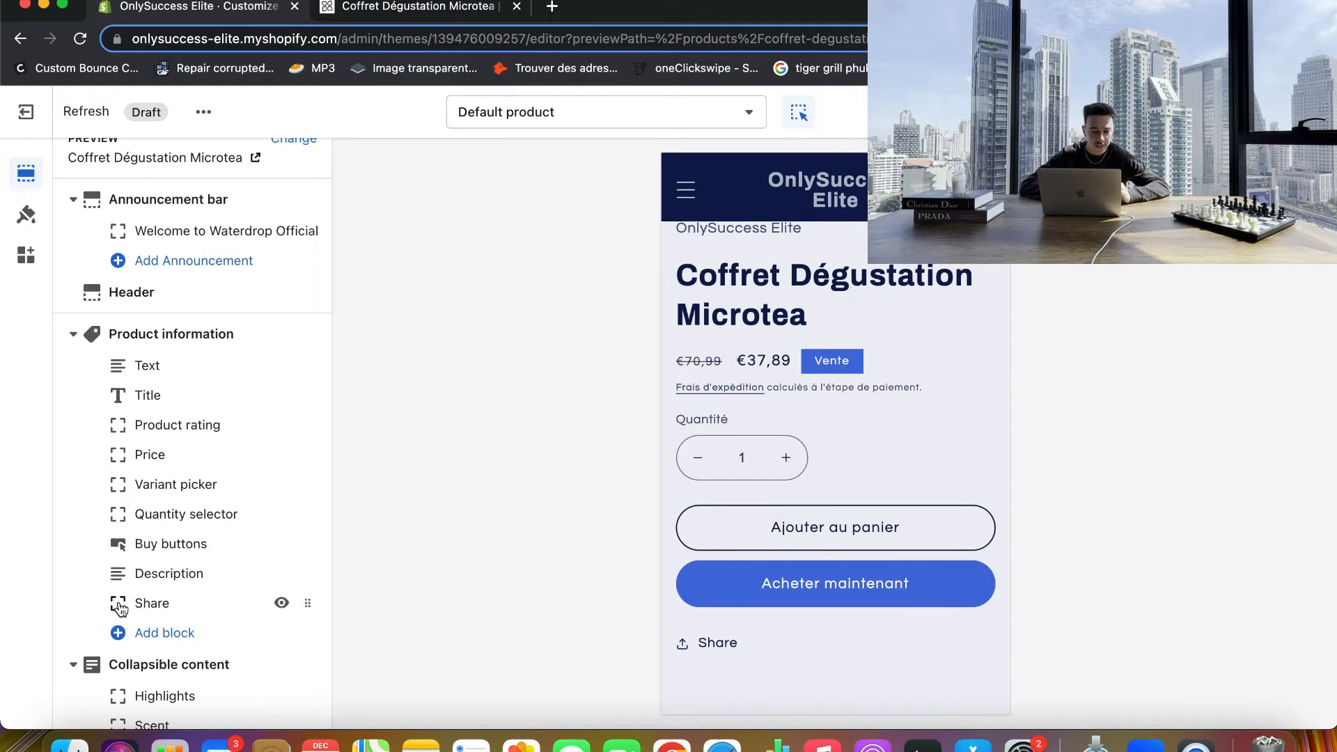
click(281, 603)
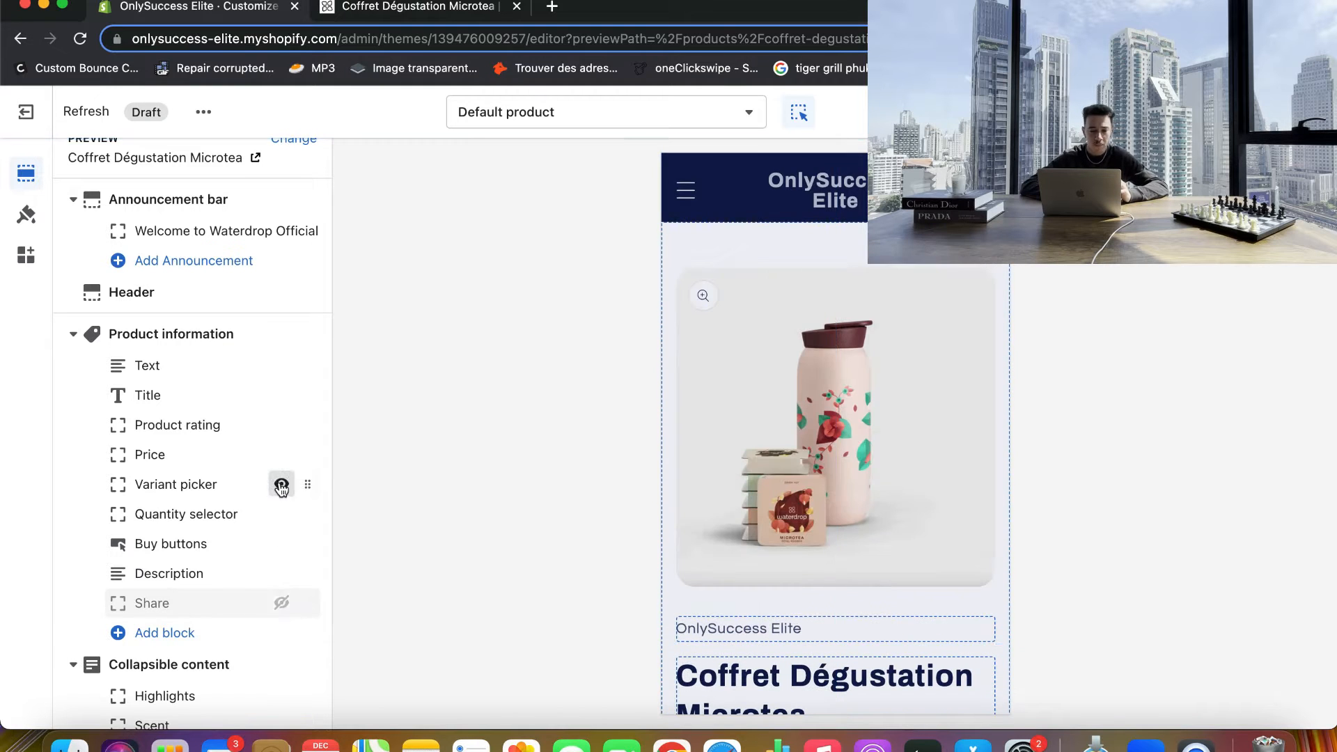
- Check the Buy buttons block's dynamic checkout setting against the purchase buttons in the product page preview
scroll(700, 508, down, 4)
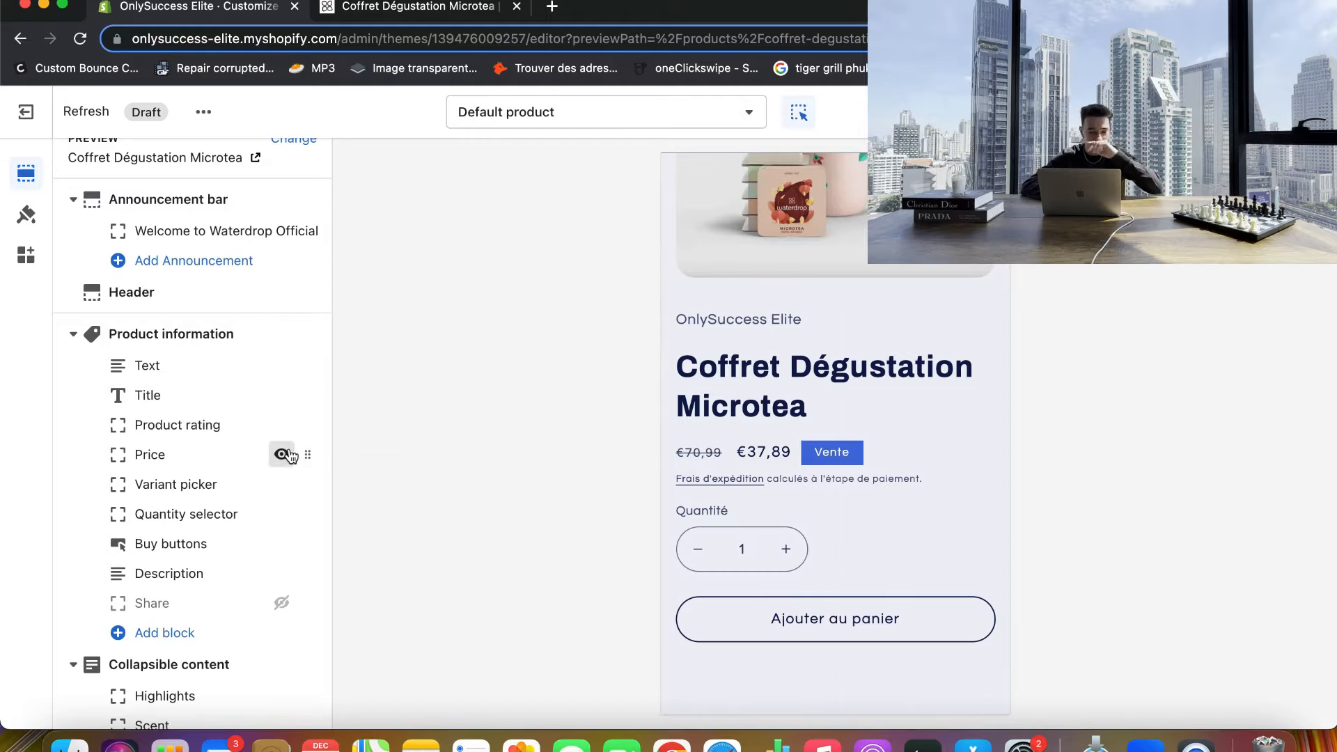
click(281, 485)
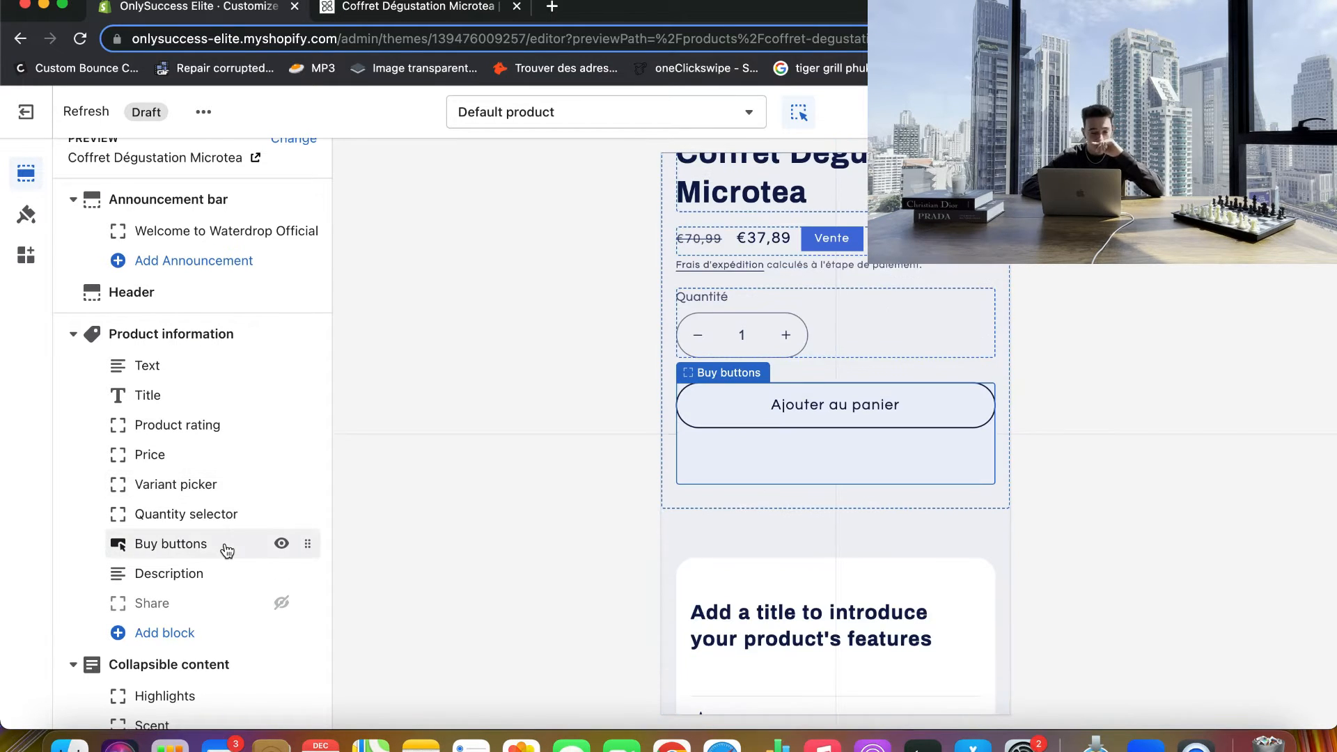
click(224, 547)
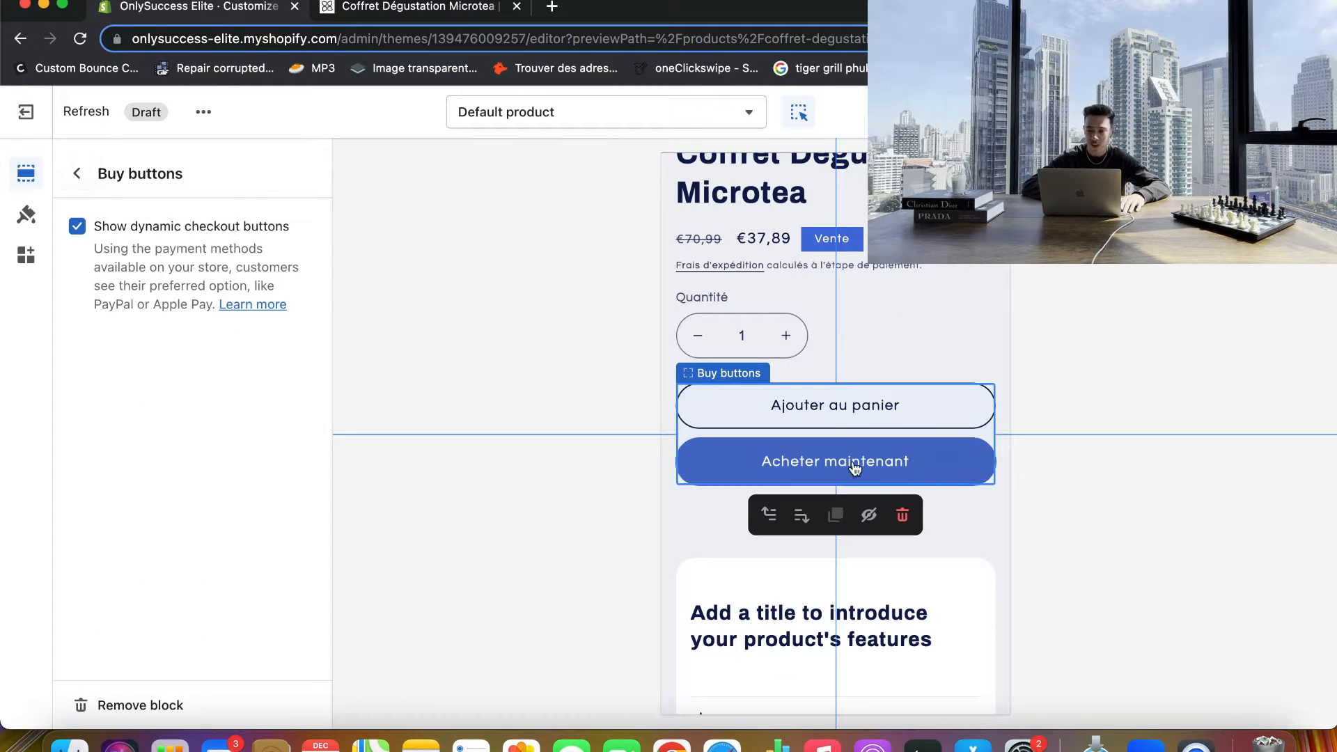
click(77, 175)
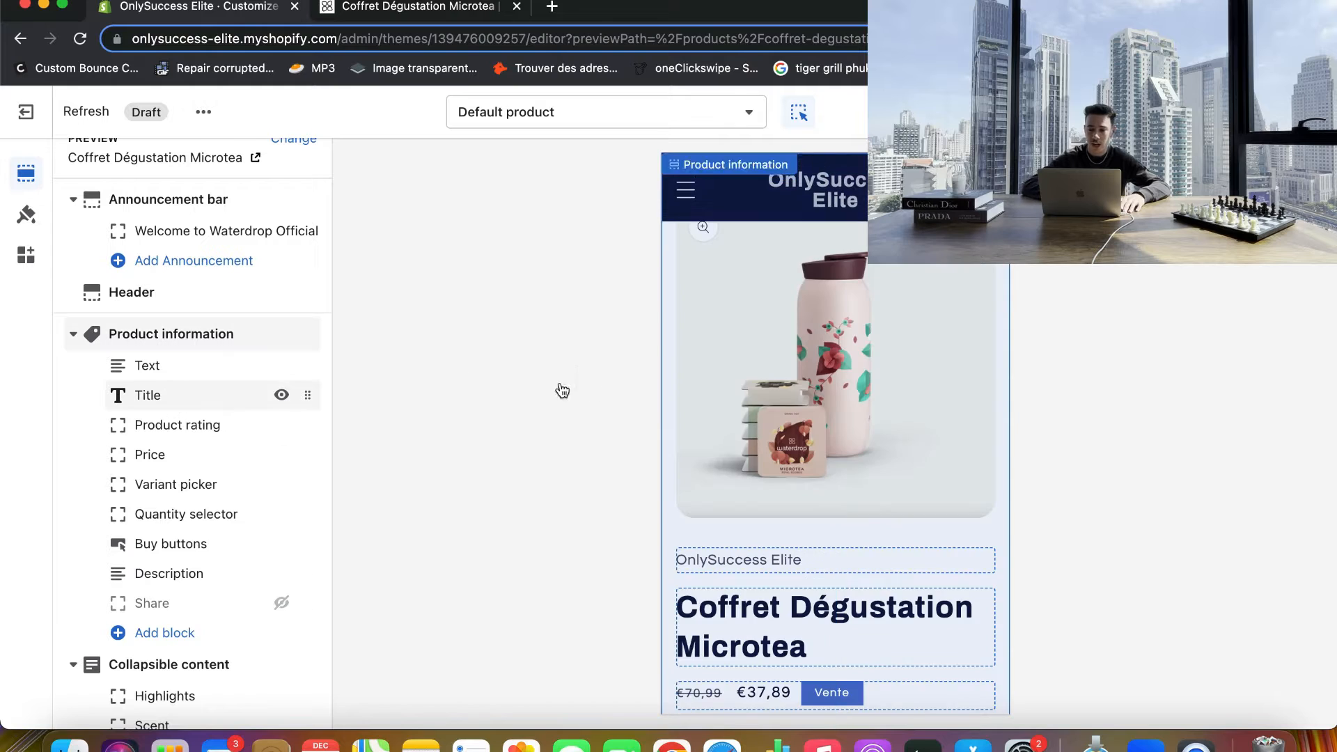
- Copy the subtitle "18 Microteas & 600ml Mug Isotherme" from the Waterdrop product page and return to the theme editor
scroll(667, 404, down, 5)
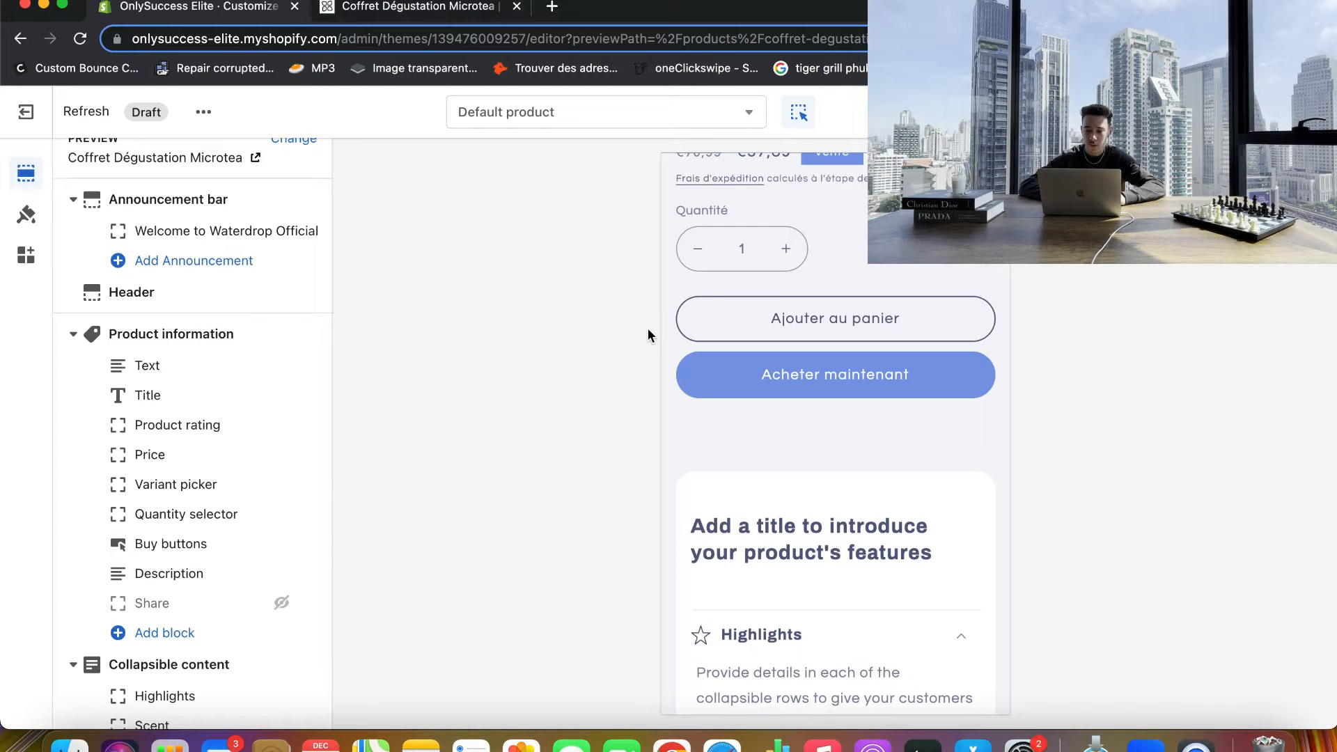
scroll(713, 470, down, 5)
scroll(694, 480, down, 1)
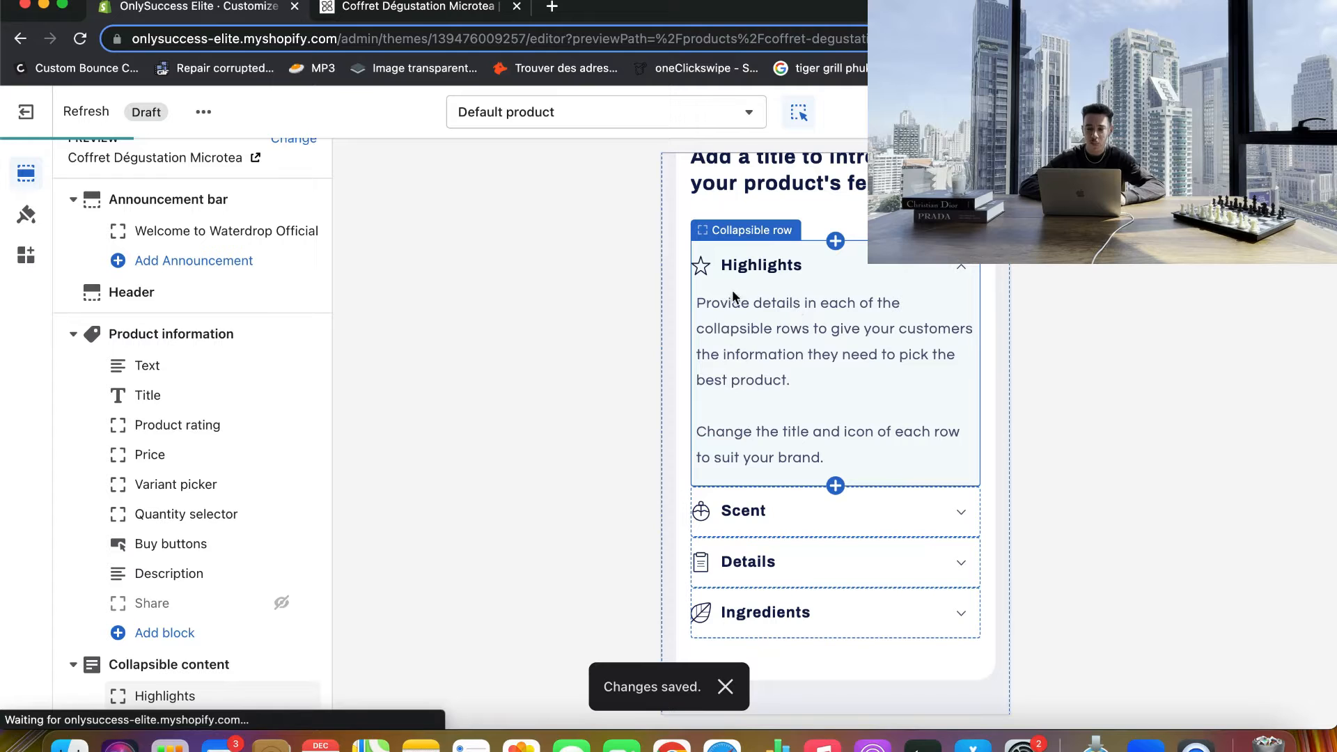
click(404, 10)
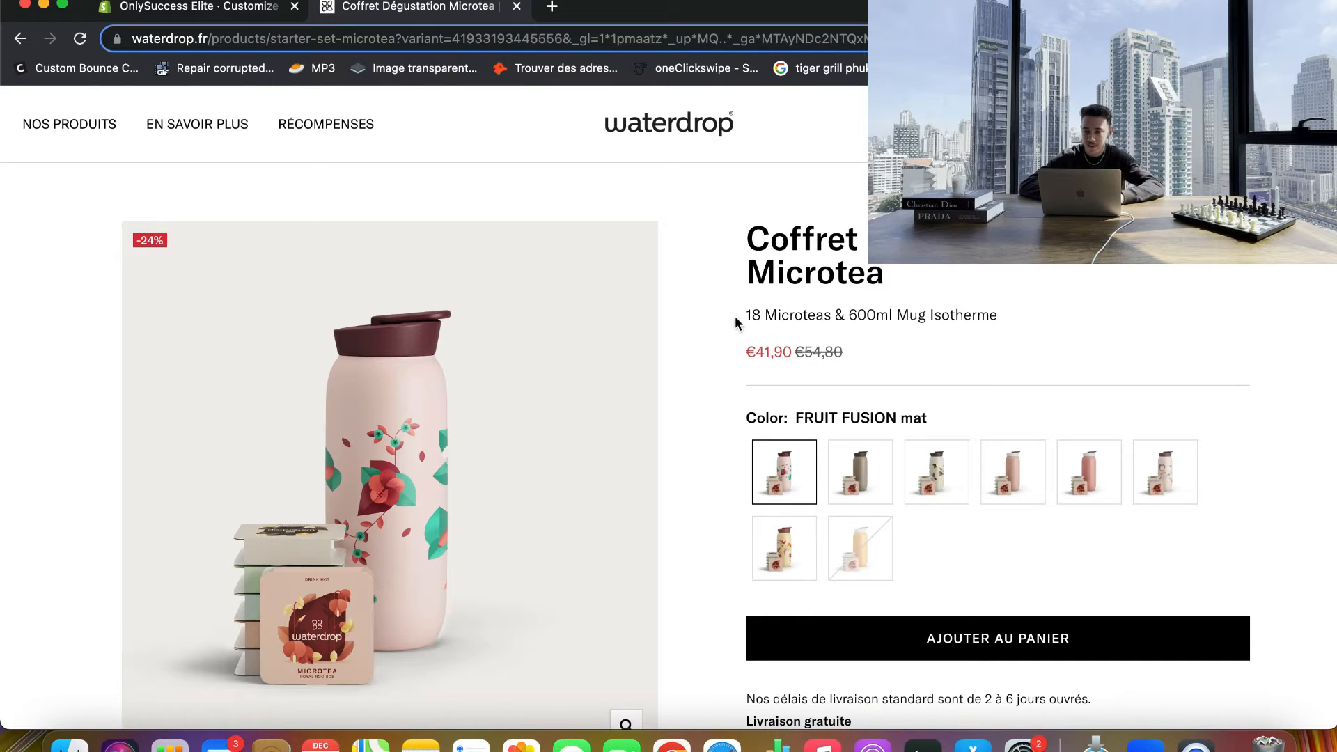
triple_click(771, 319)
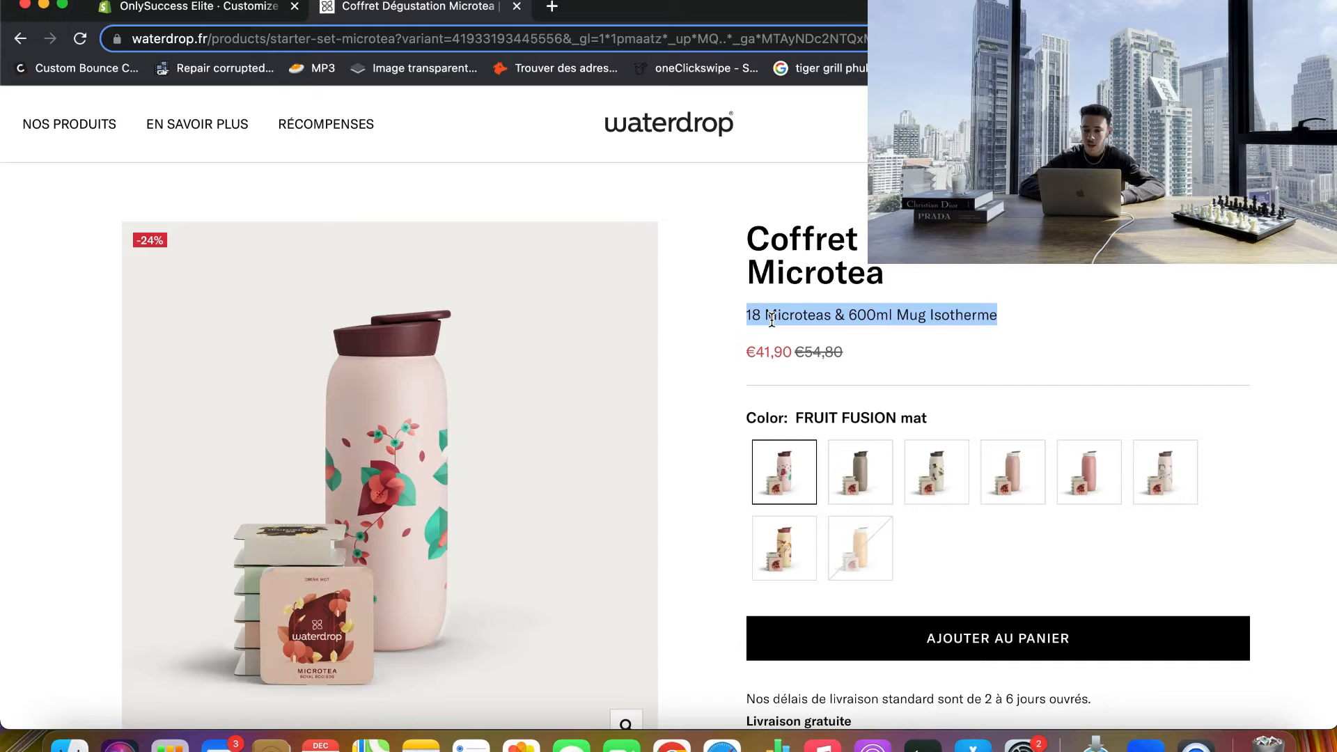
click(212, 8)
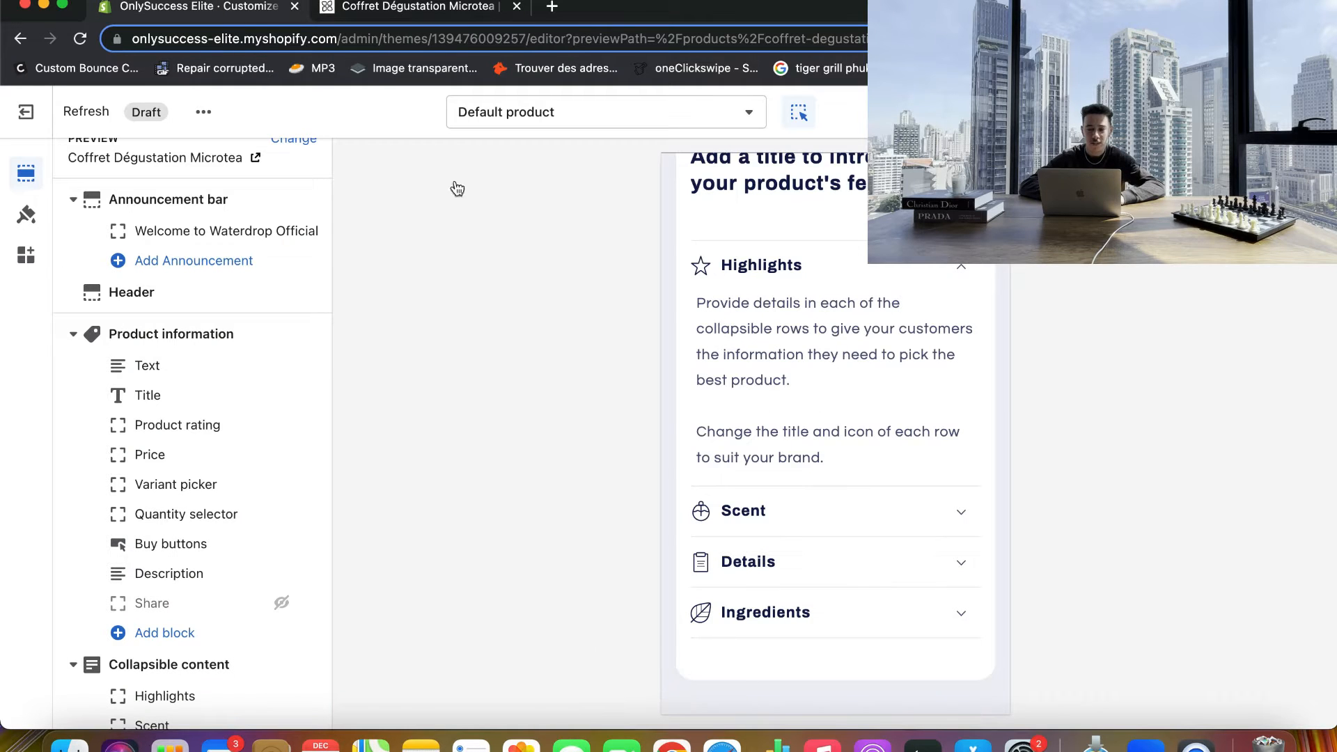
- Examine the Highlights row and the Collapsible content section in the preview, together with their editable settings
click(773, 352)
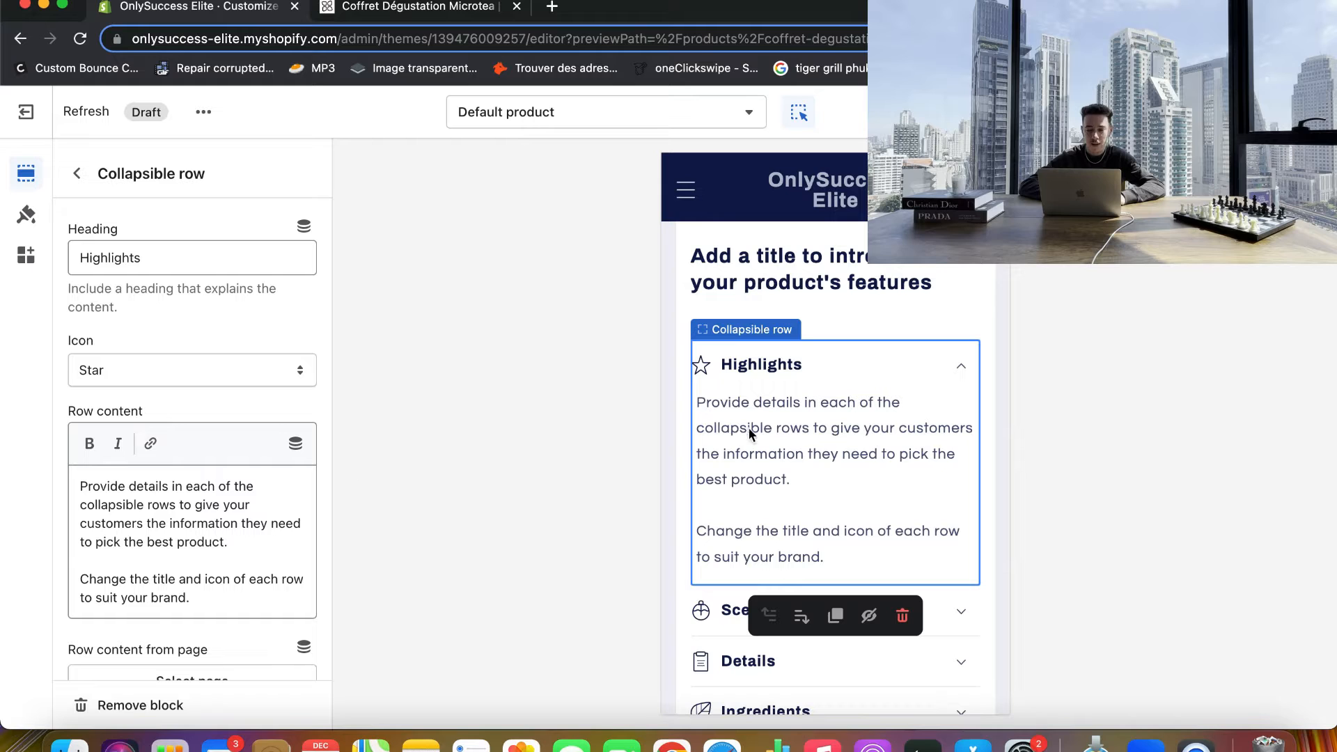
click(77, 175)
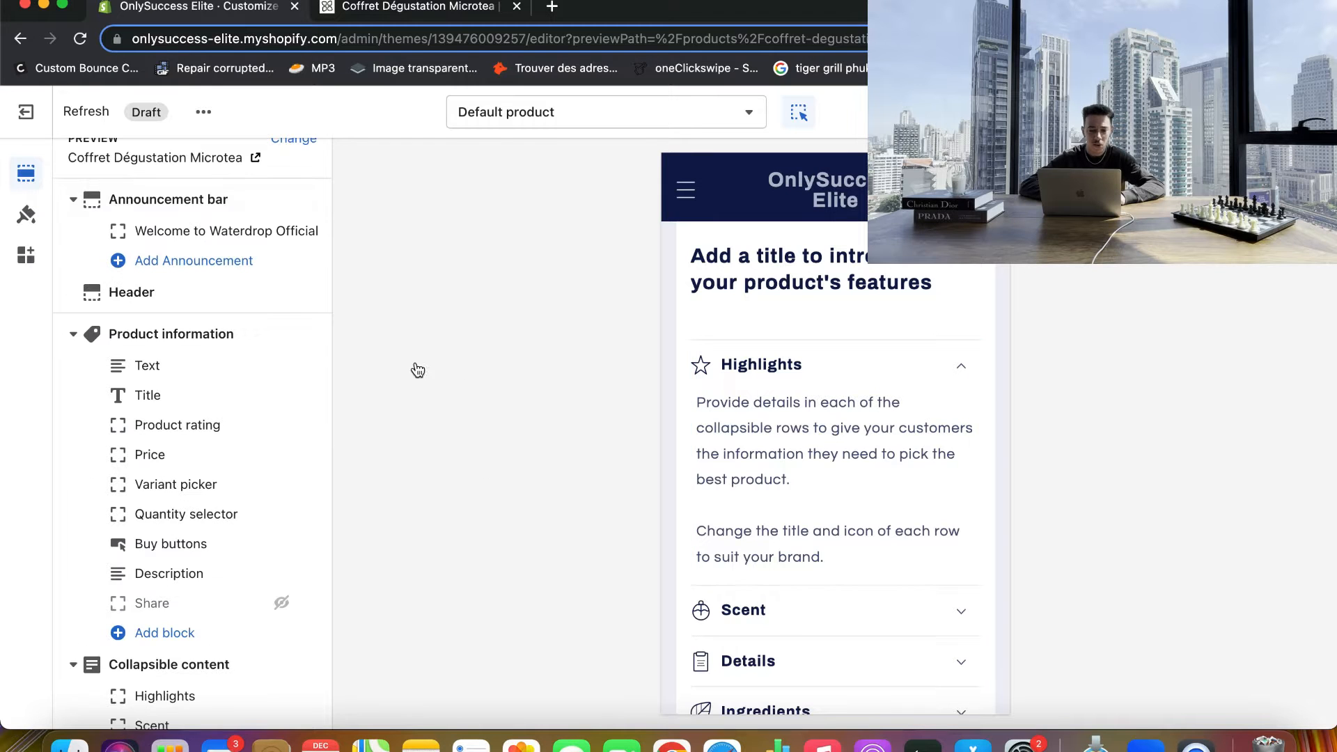
scroll(736, 384, up, 3)
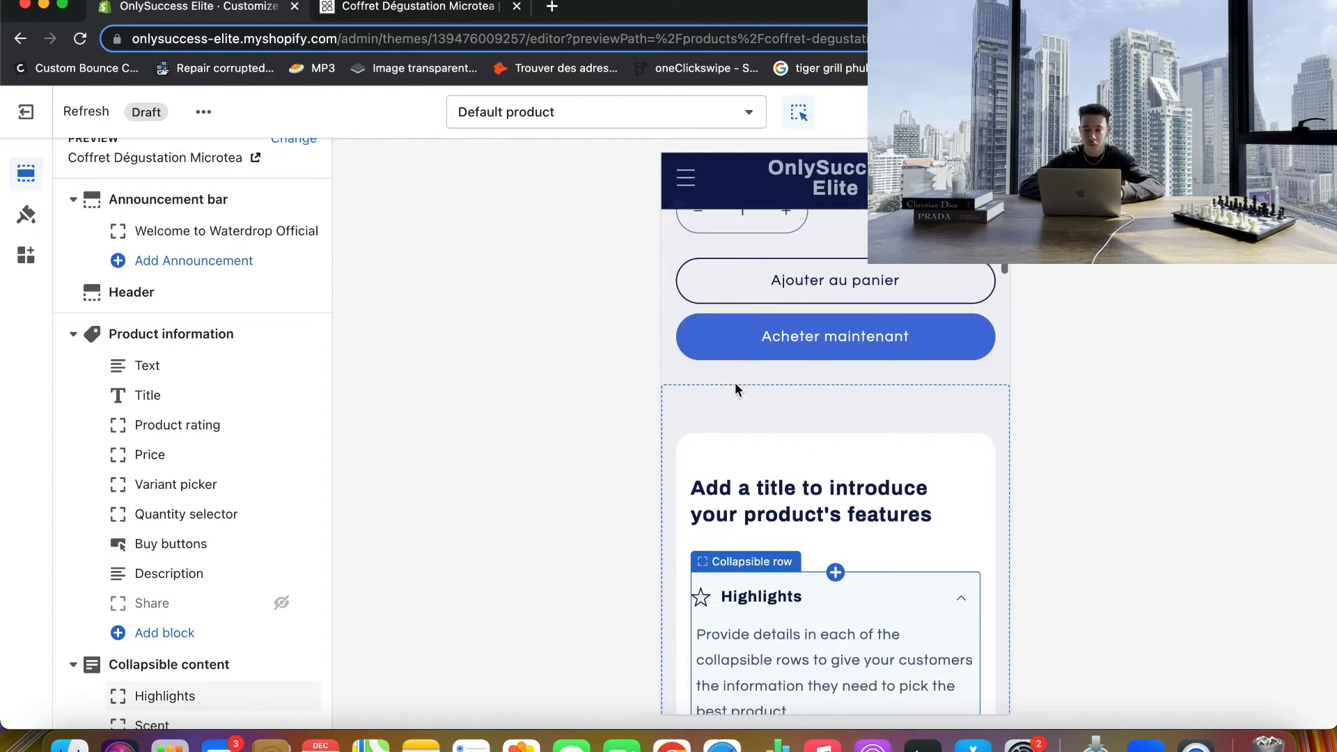
scroll(735, 384, down, 2)
scroll(735, 383, down, 1)
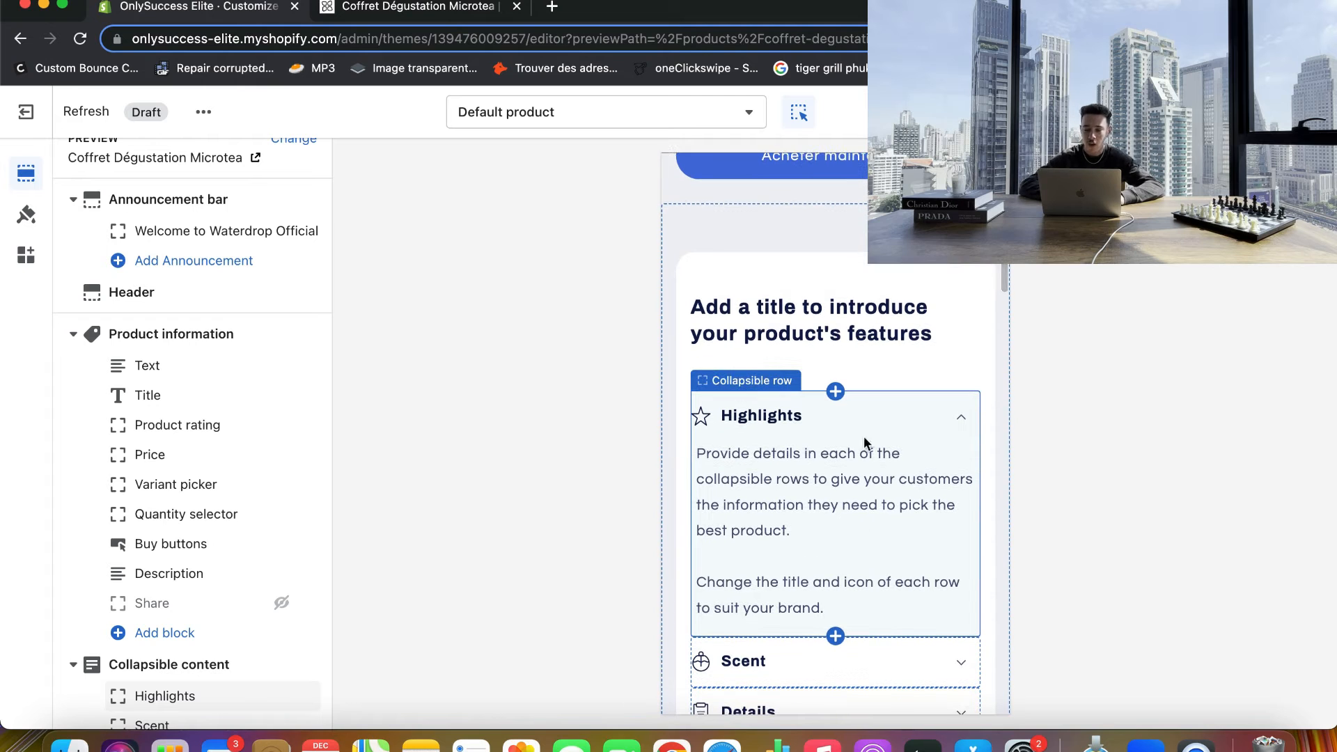
scroll(843, 352, up, 4)
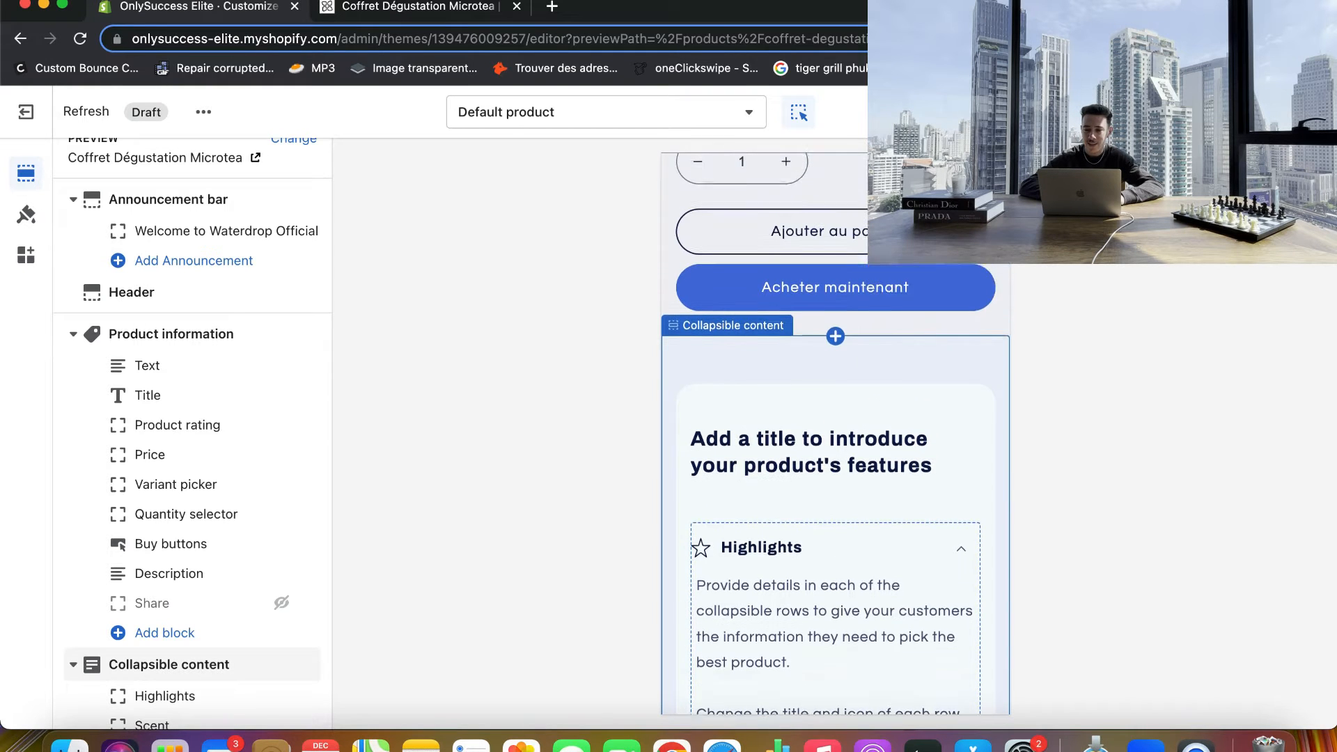
click(842, 355)
scroll(842, 360, up, 5)
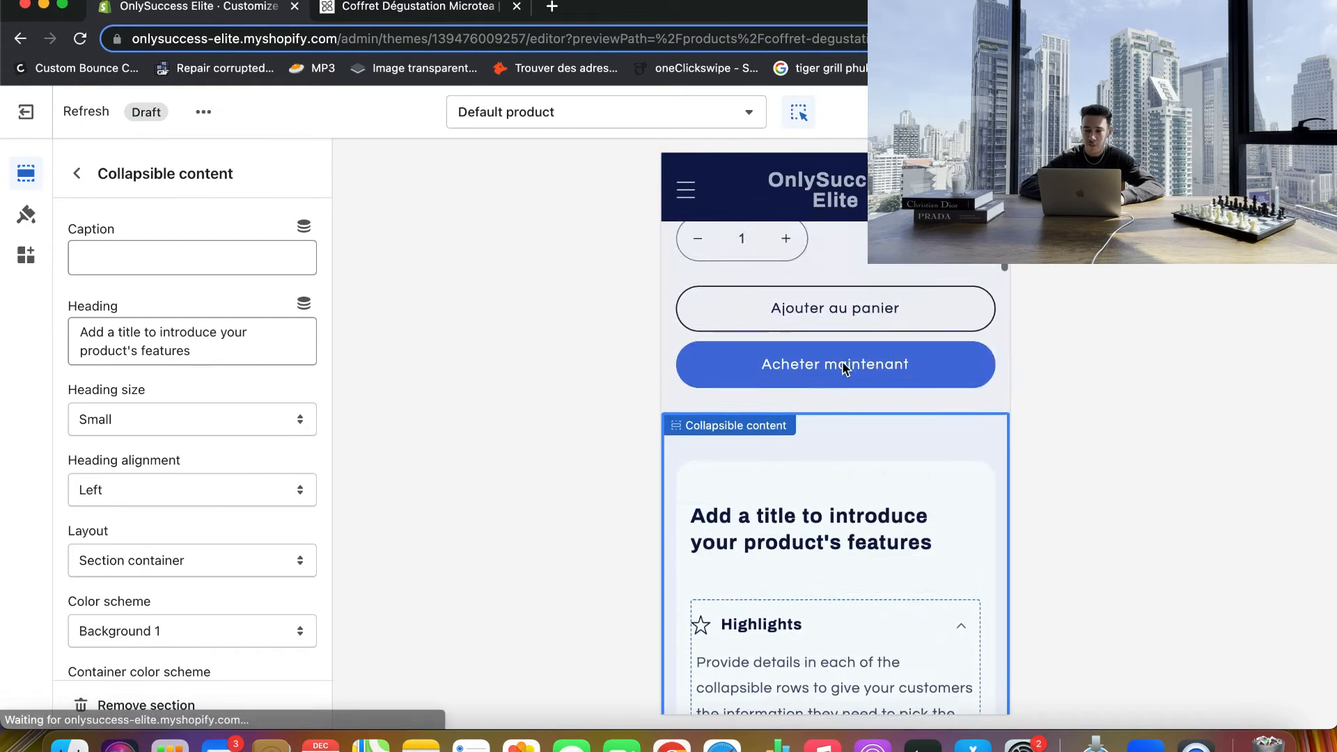
- Replace the customer review heading in the rich text section with "dddd"
scroll(842, 361, down, 10)
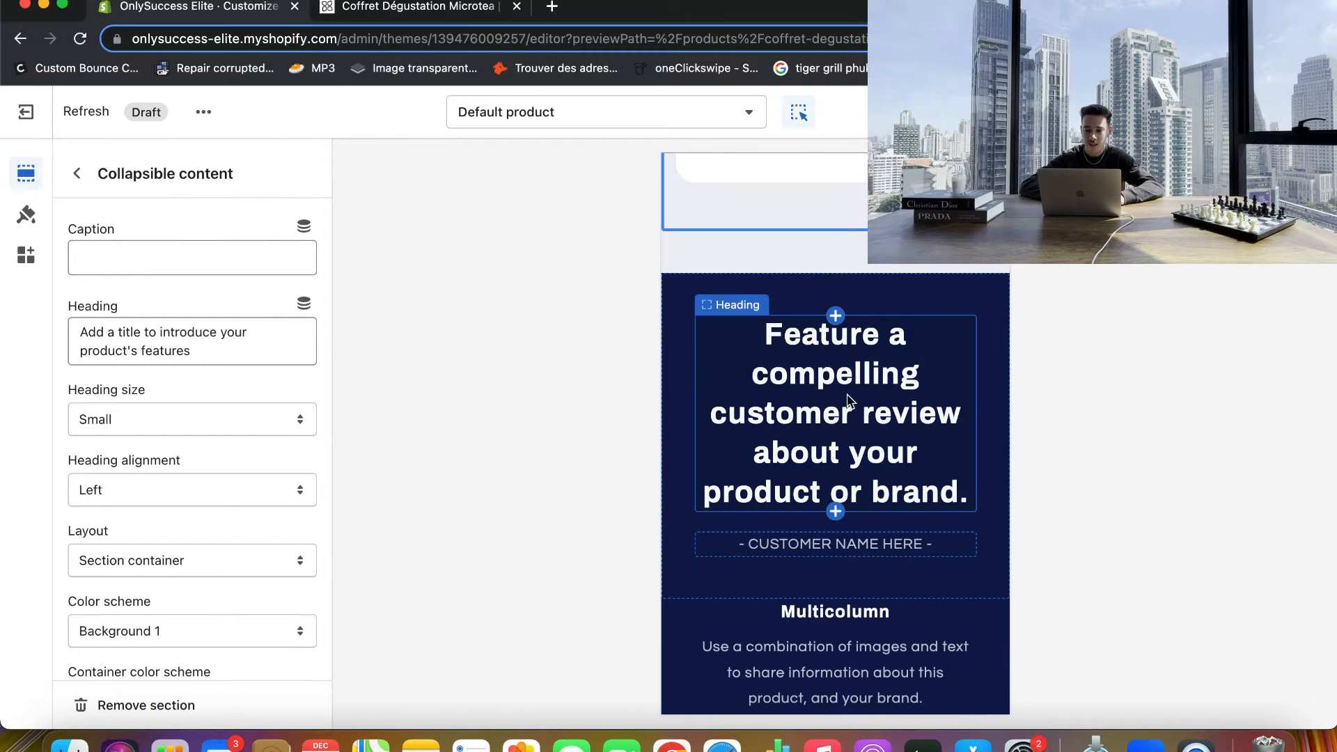
click(848, 399)
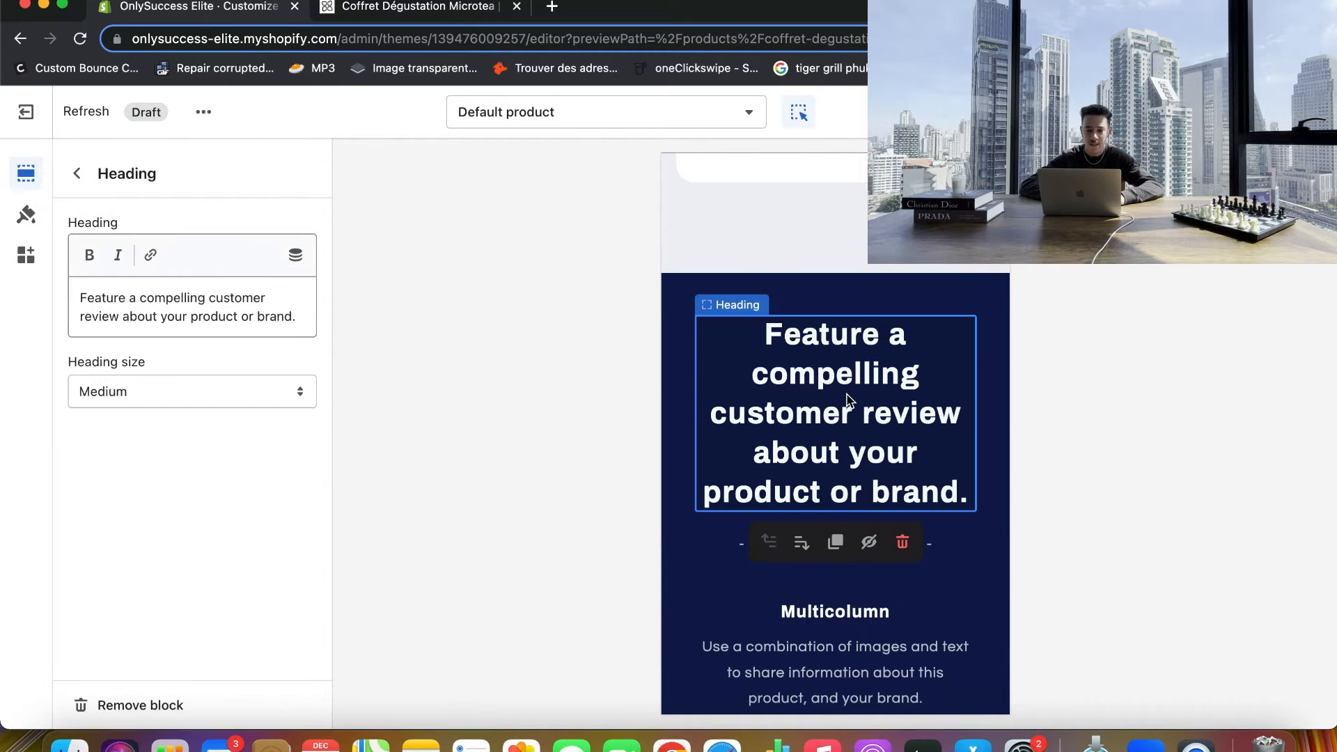
triple_click(162, 318)
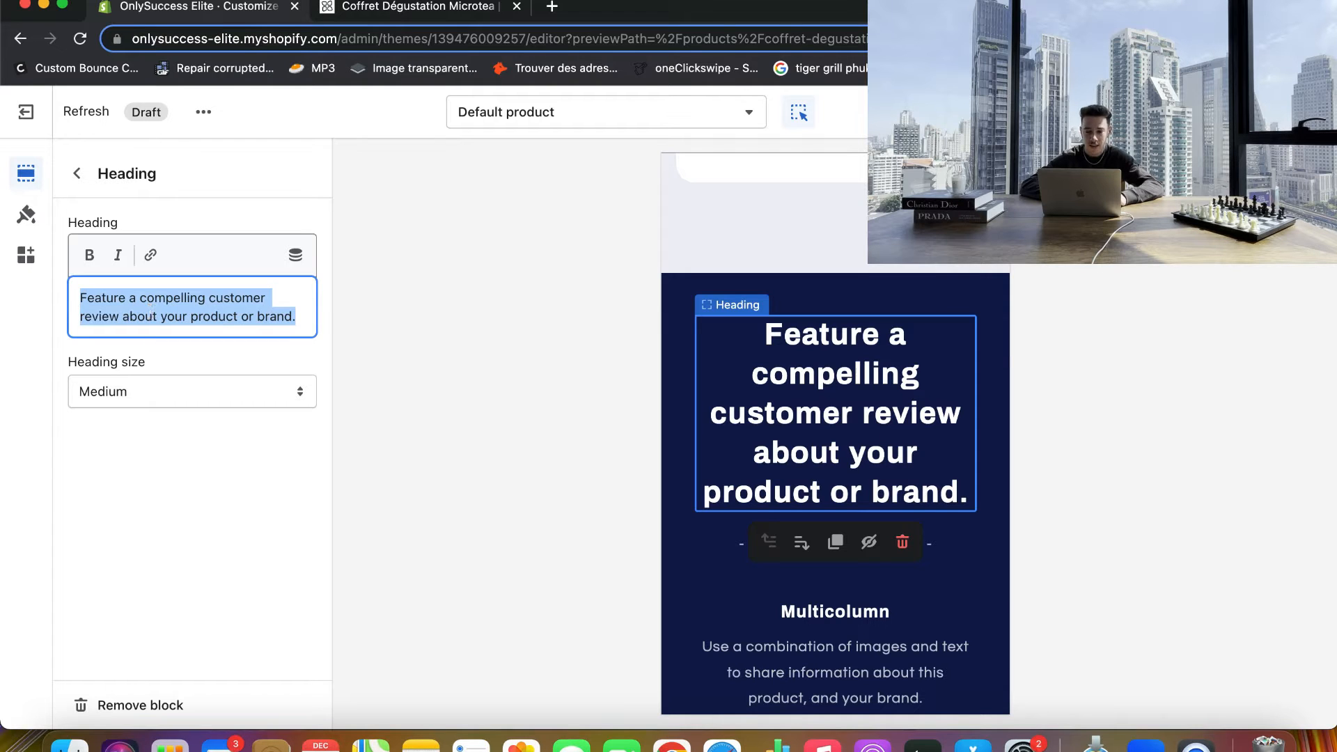
text(dddd)
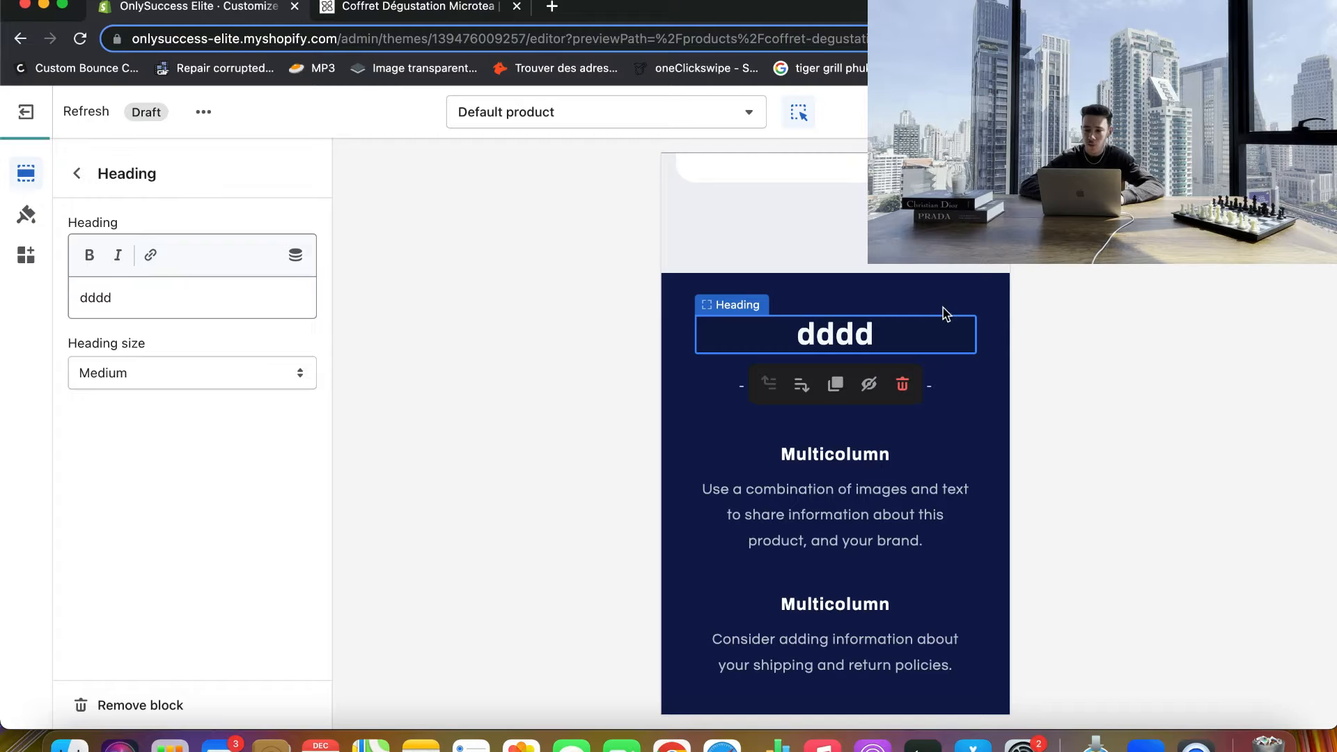
- Replace the Highlights collapsible row's content with "18 Microteas & 600ml Mug Isotherme"
scroll(930, 304, up, 10)
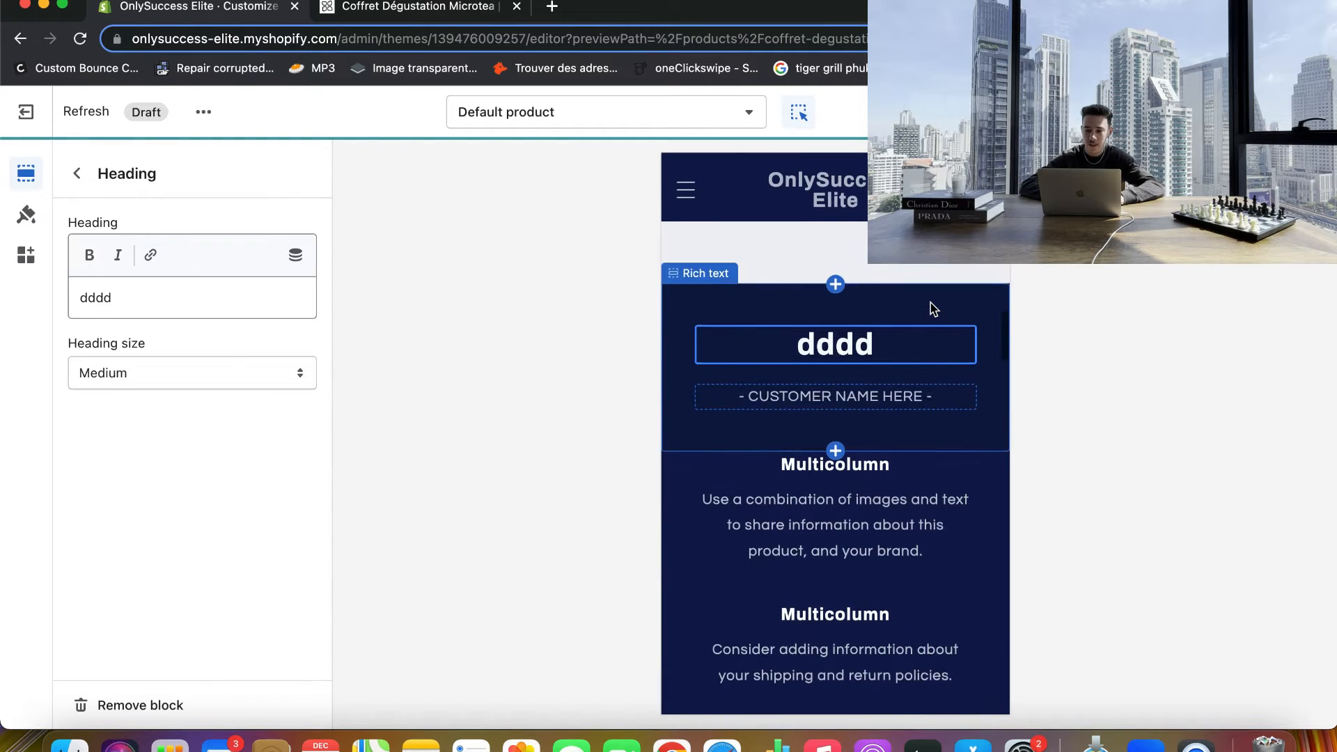
scroll(931, 303, down, 1)
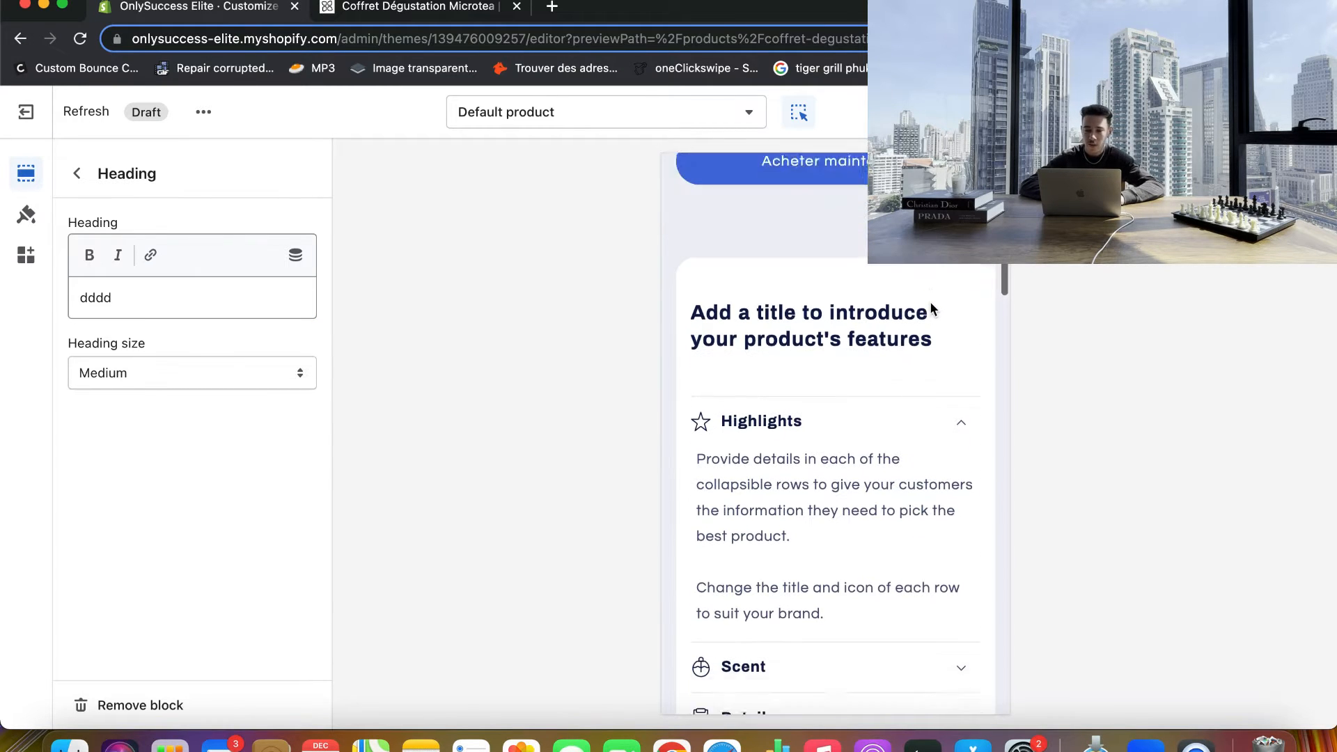
click(775, 440)
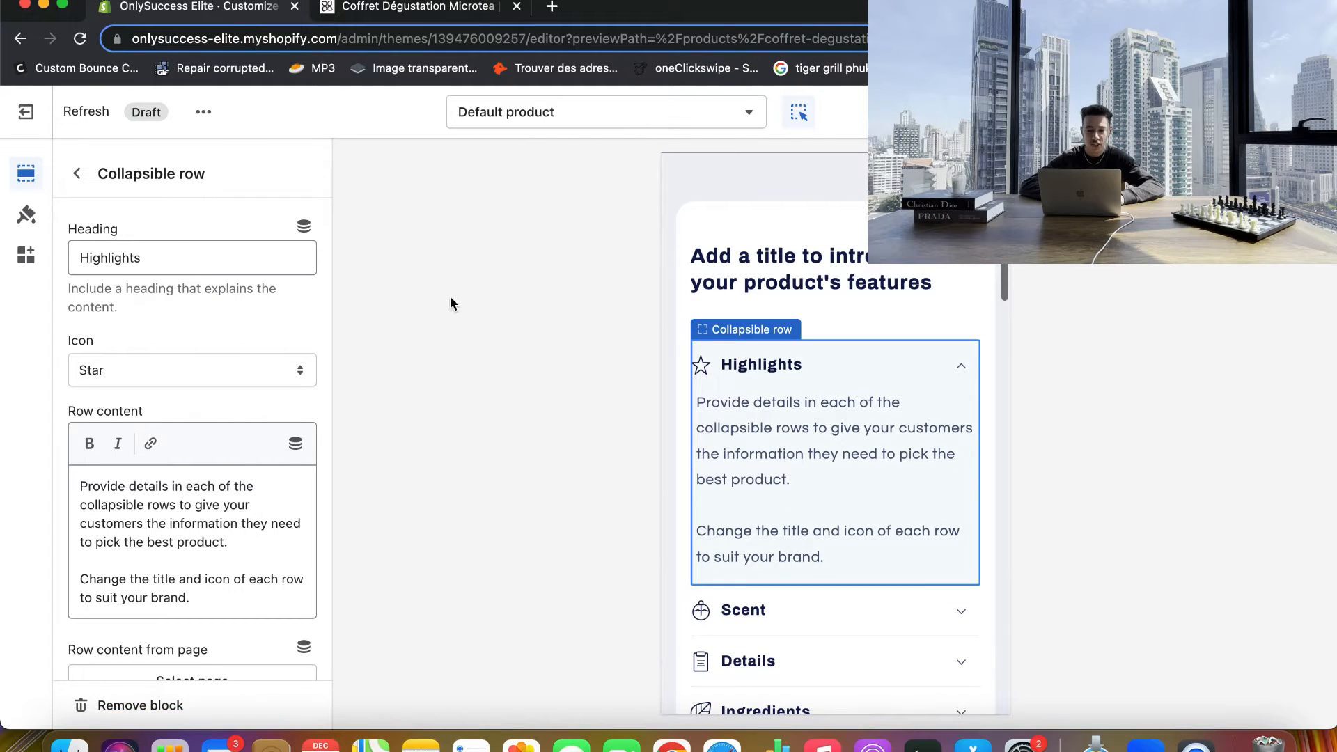
triple_click(183, 548)
drag(209, 597, 57, 458)
text(18 Microteas & 600ml Mug Isotherme)
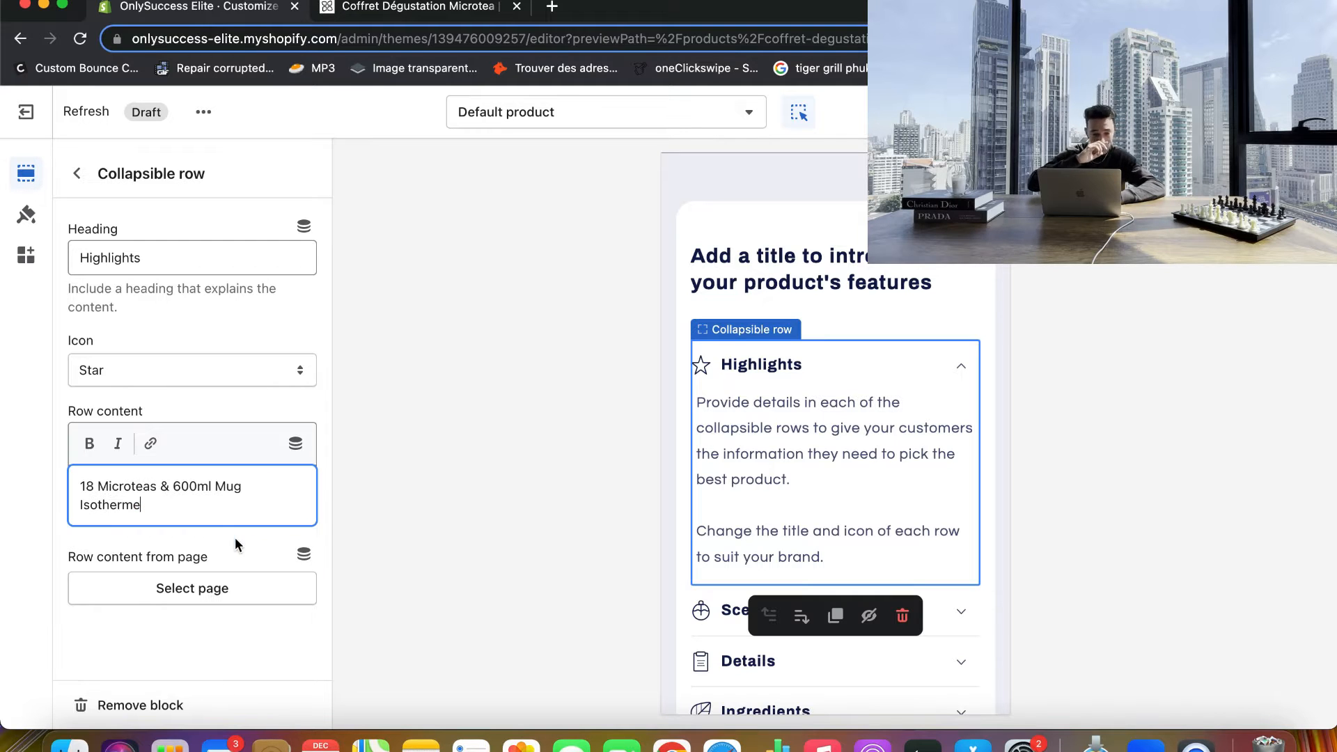
drag(178, 500, 65, 465)
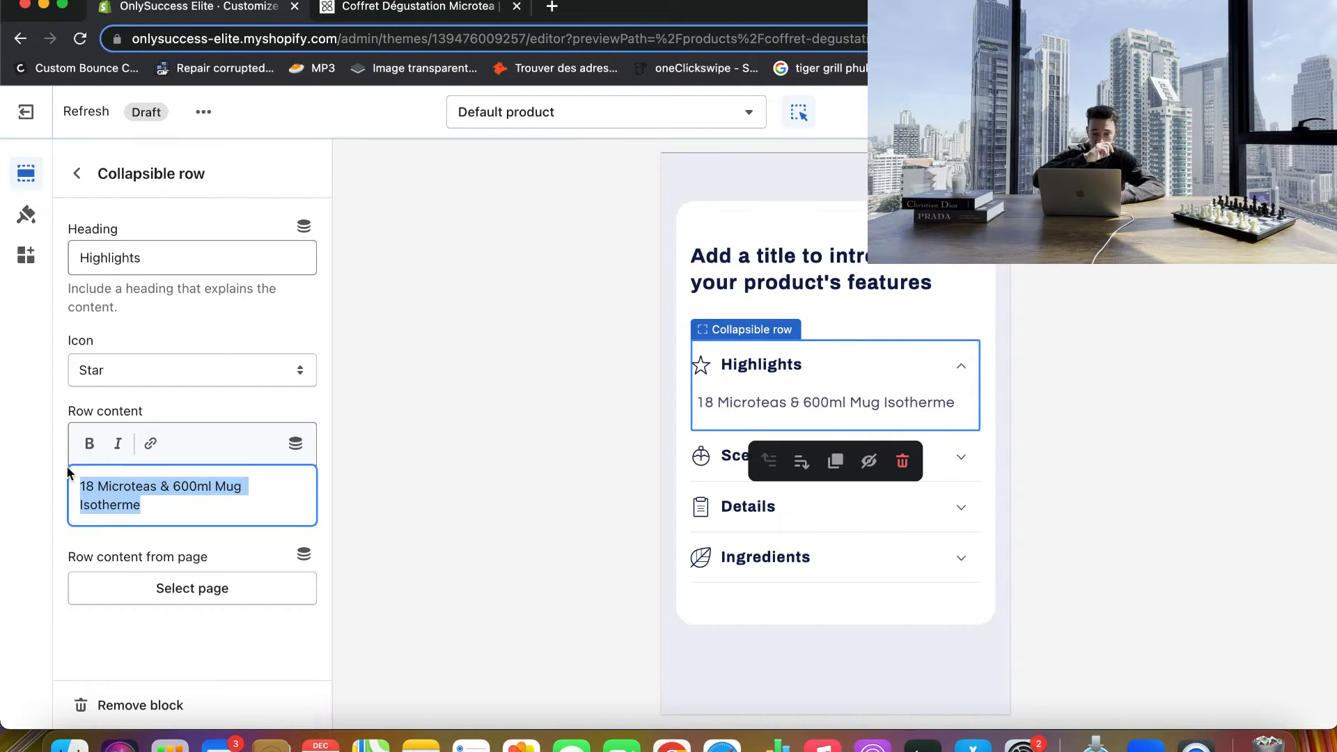
click(186, 509)
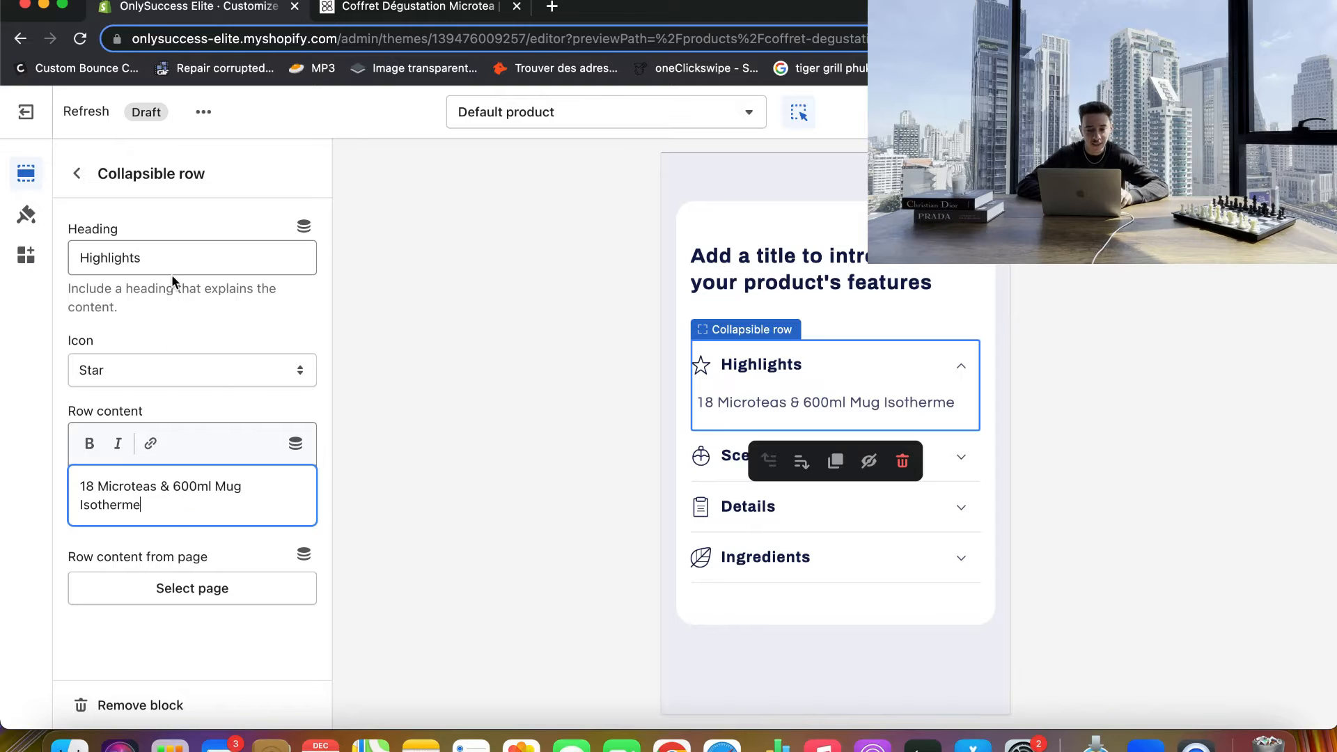
- Change the Highlights row's heading to "Caractéristiques"
double_click(165, 257)
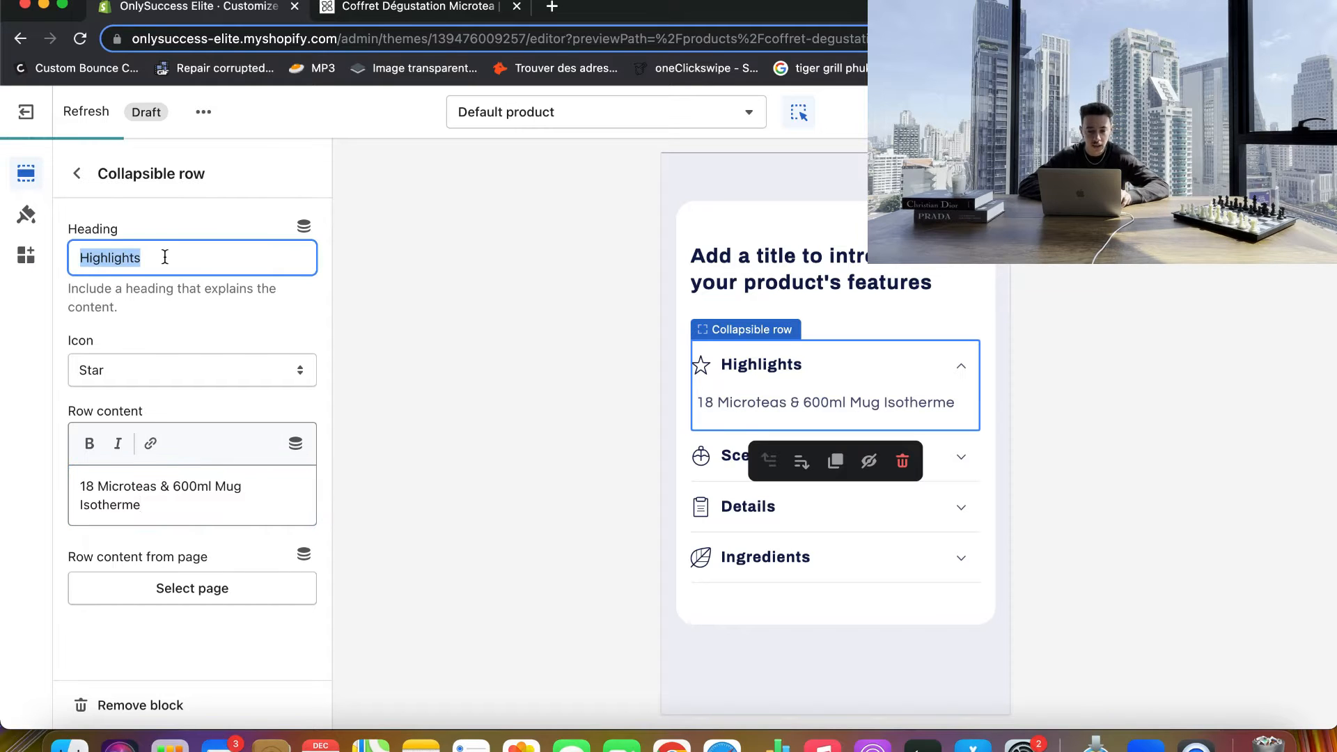
click(552, 7)
click(220, 15)
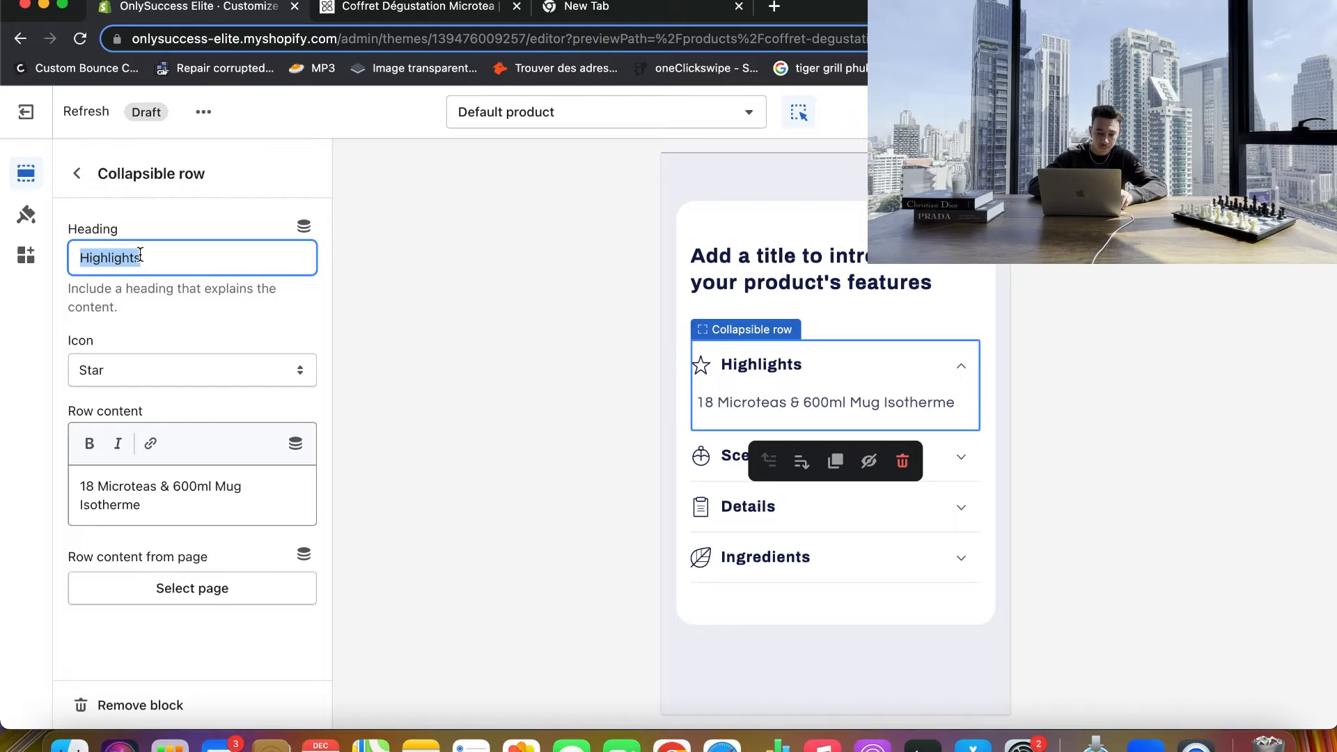
text(Caractéristiques)
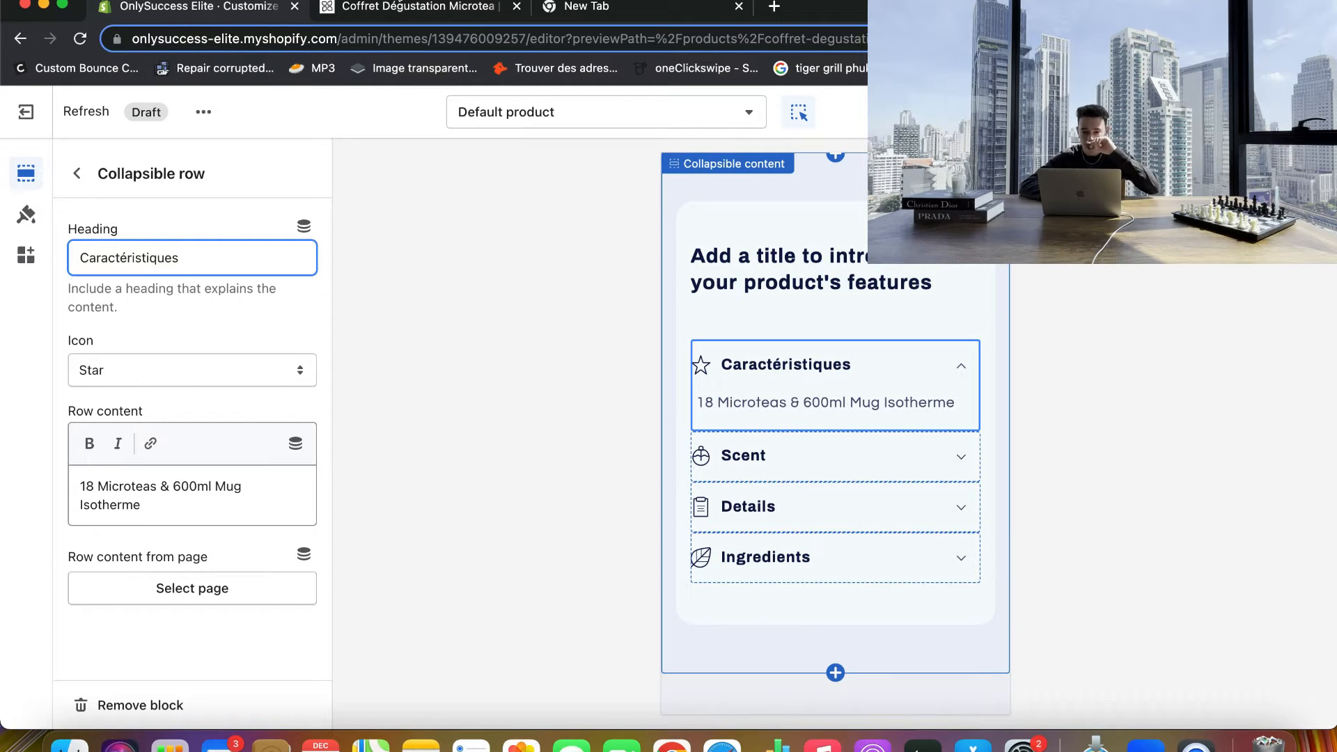
- Open the Collapsible content section's settings, and review the product title, description and detailed information on the Waterdrop product page
click(787, 259)
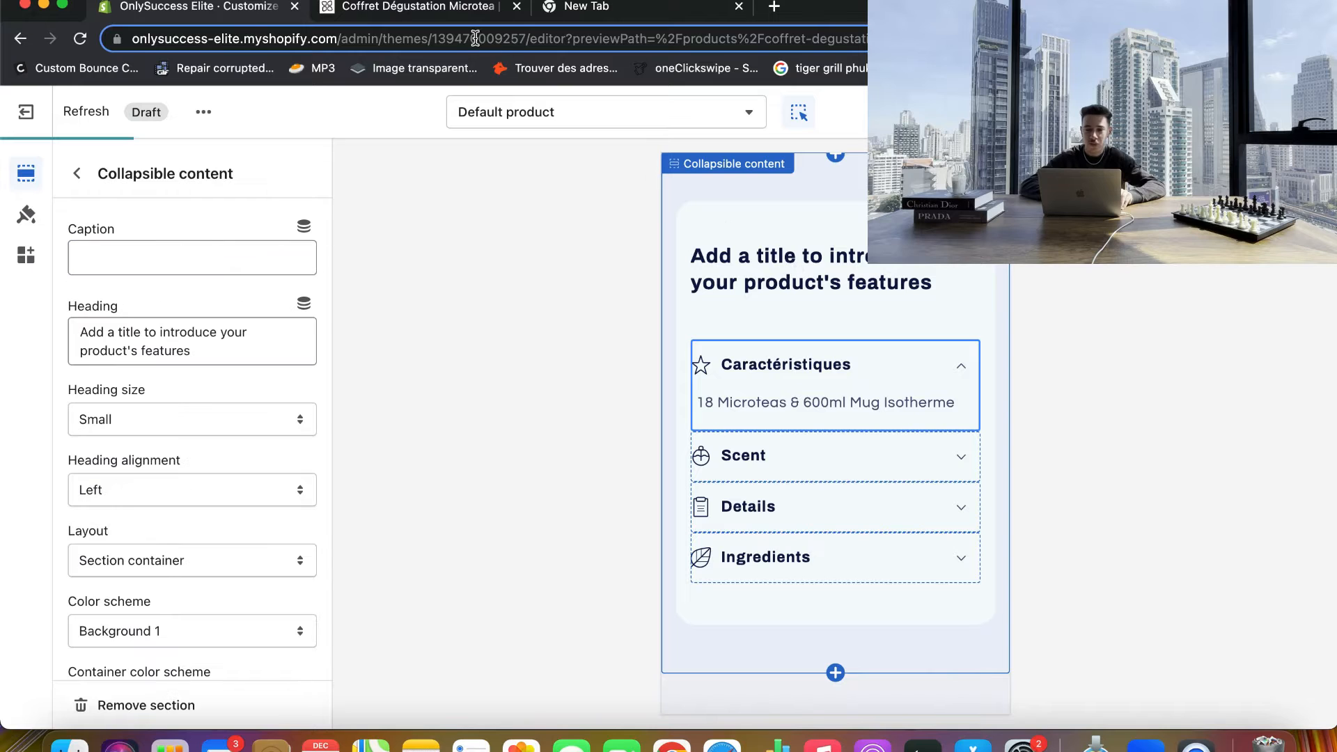
click(454, 8)
scroll(662, 465, down, 5)
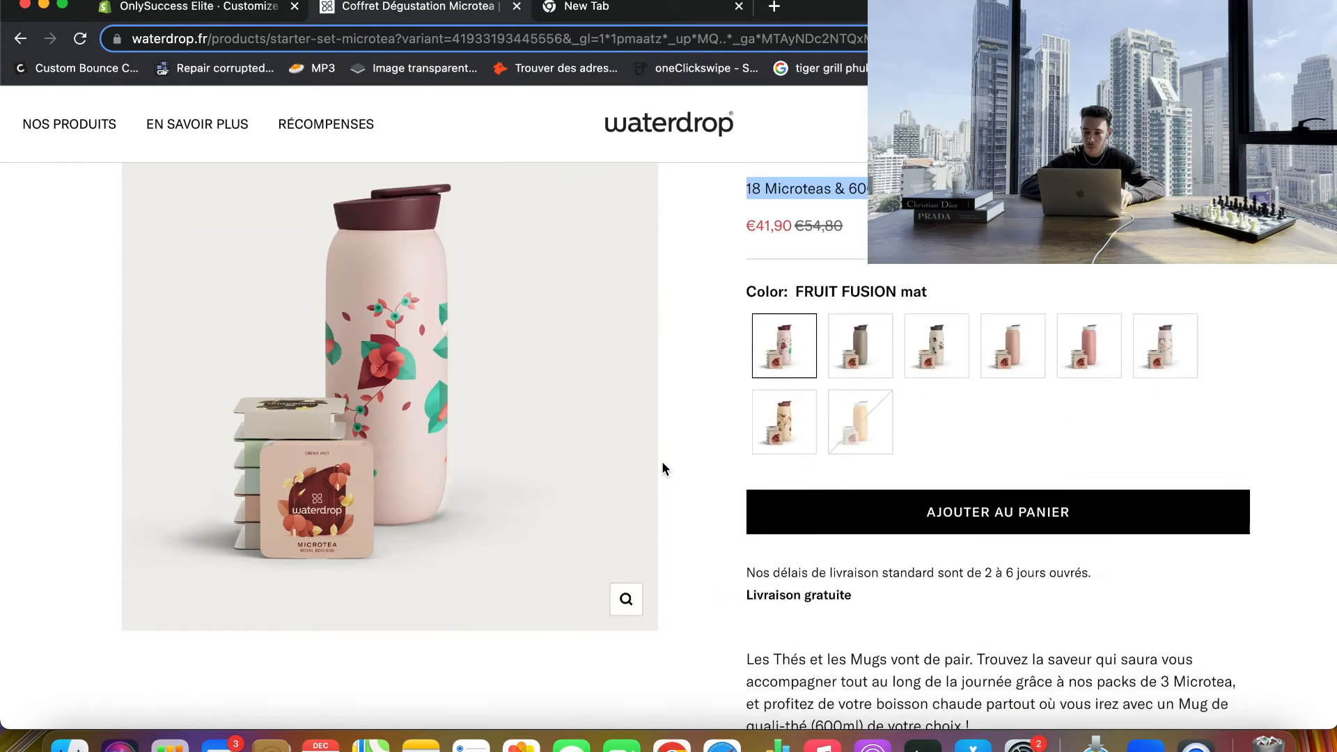
scroll(713, 443, down, 1)
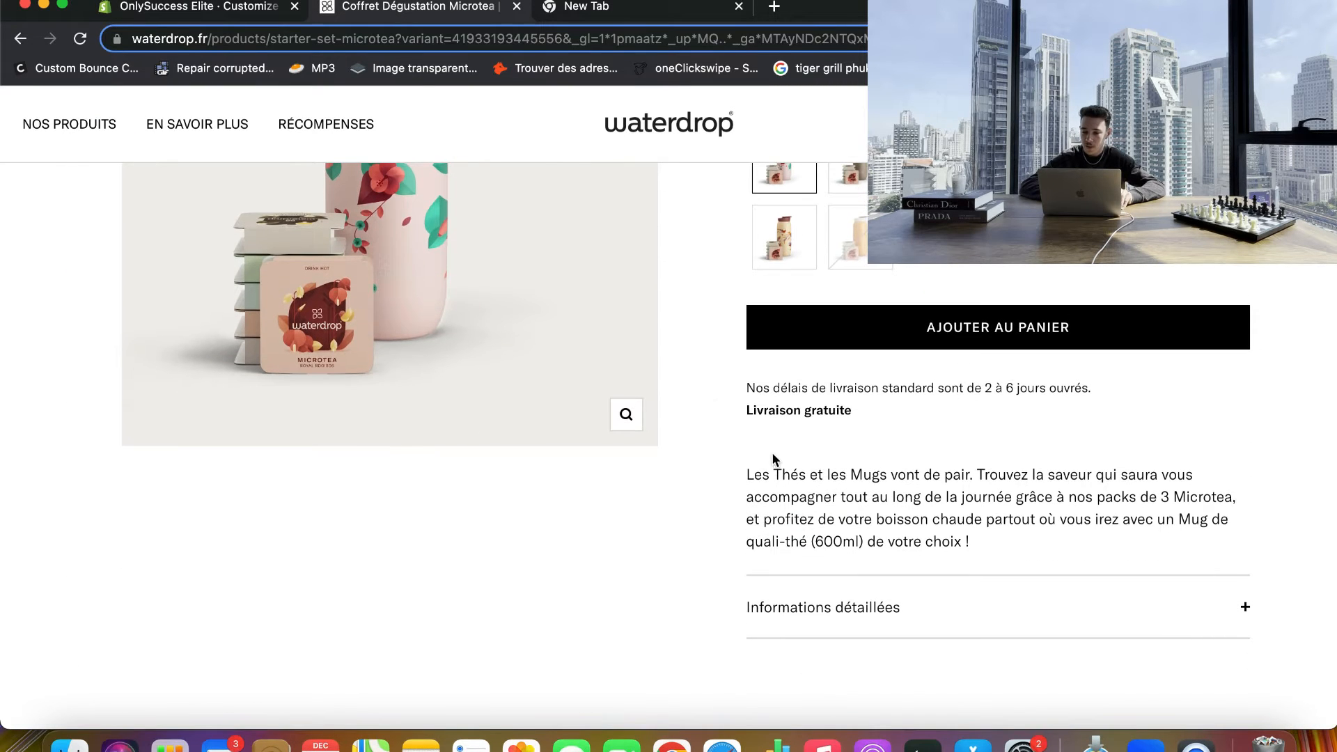
scroll(819, 496, down, 4)
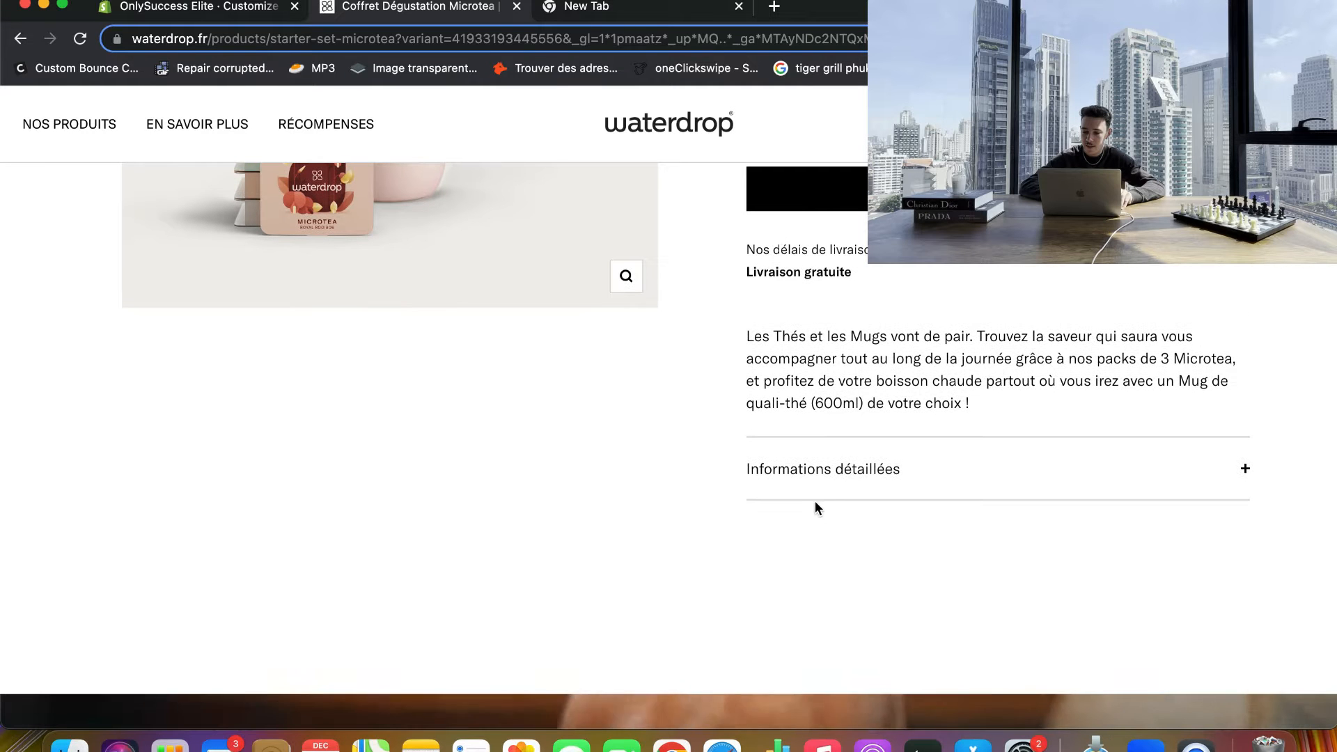
click(821, 498)
scroll(823, 467, down, 14)
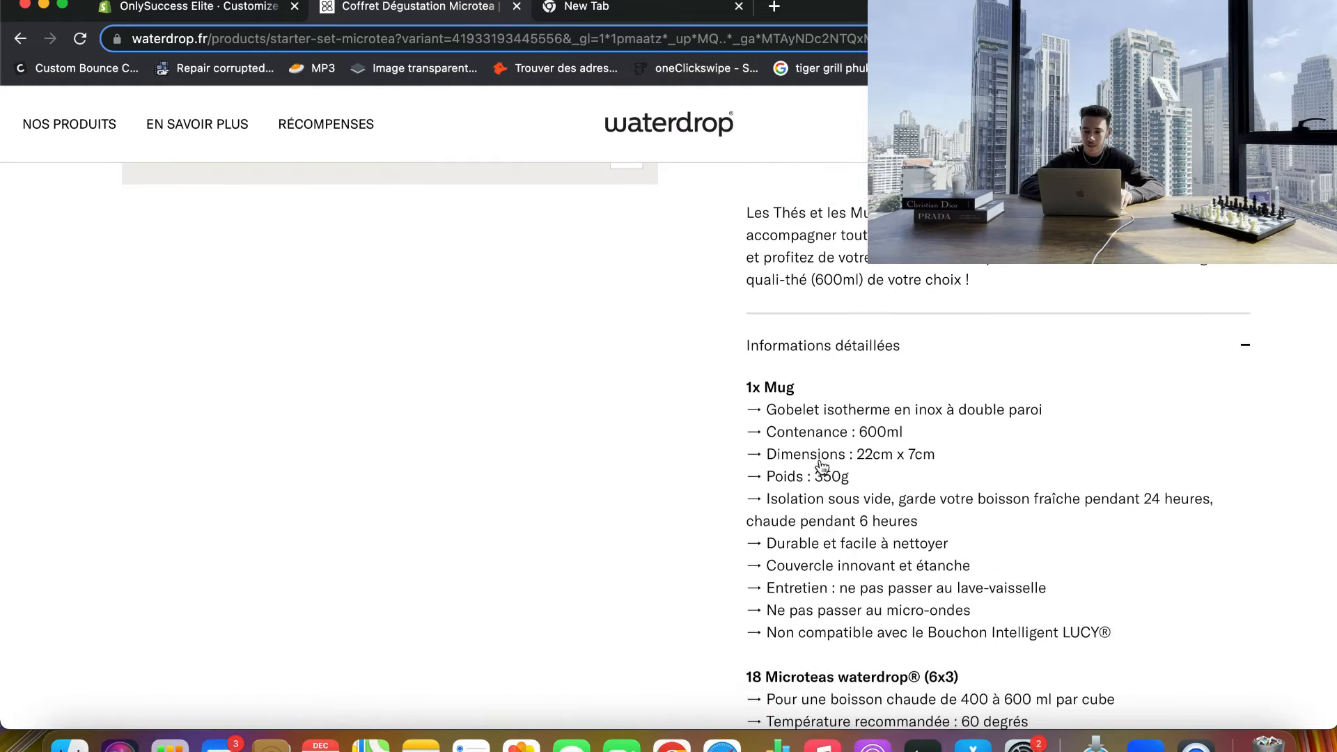
scroll(822, 465, down, 6)
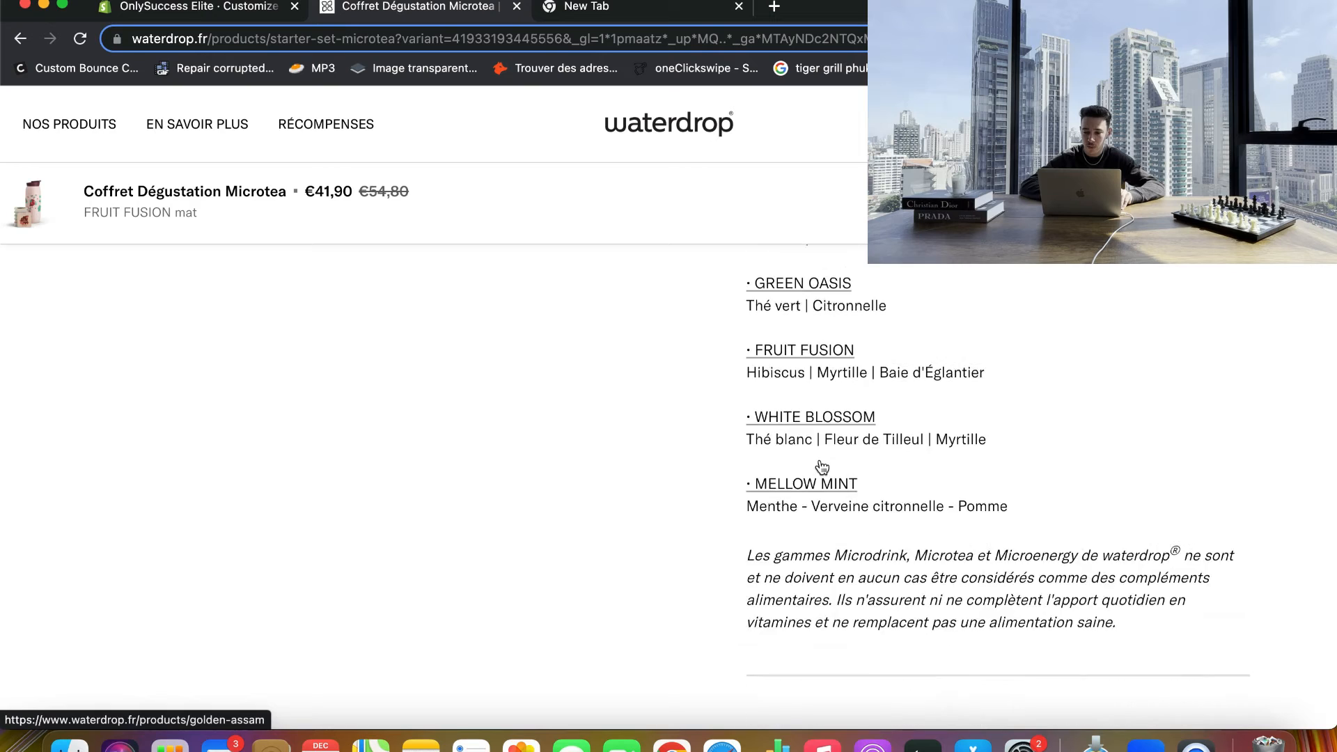
scroll(819, 458, up, 20)
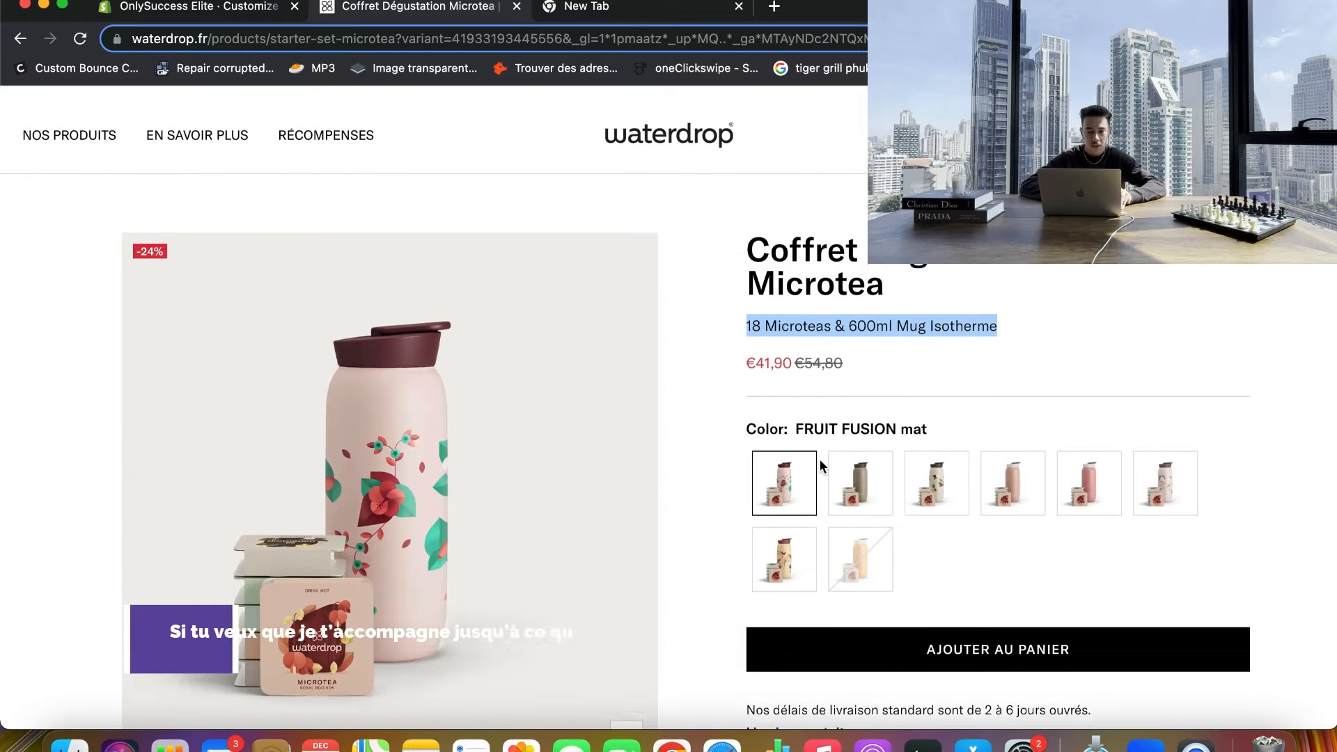
triple_click(806, 251)
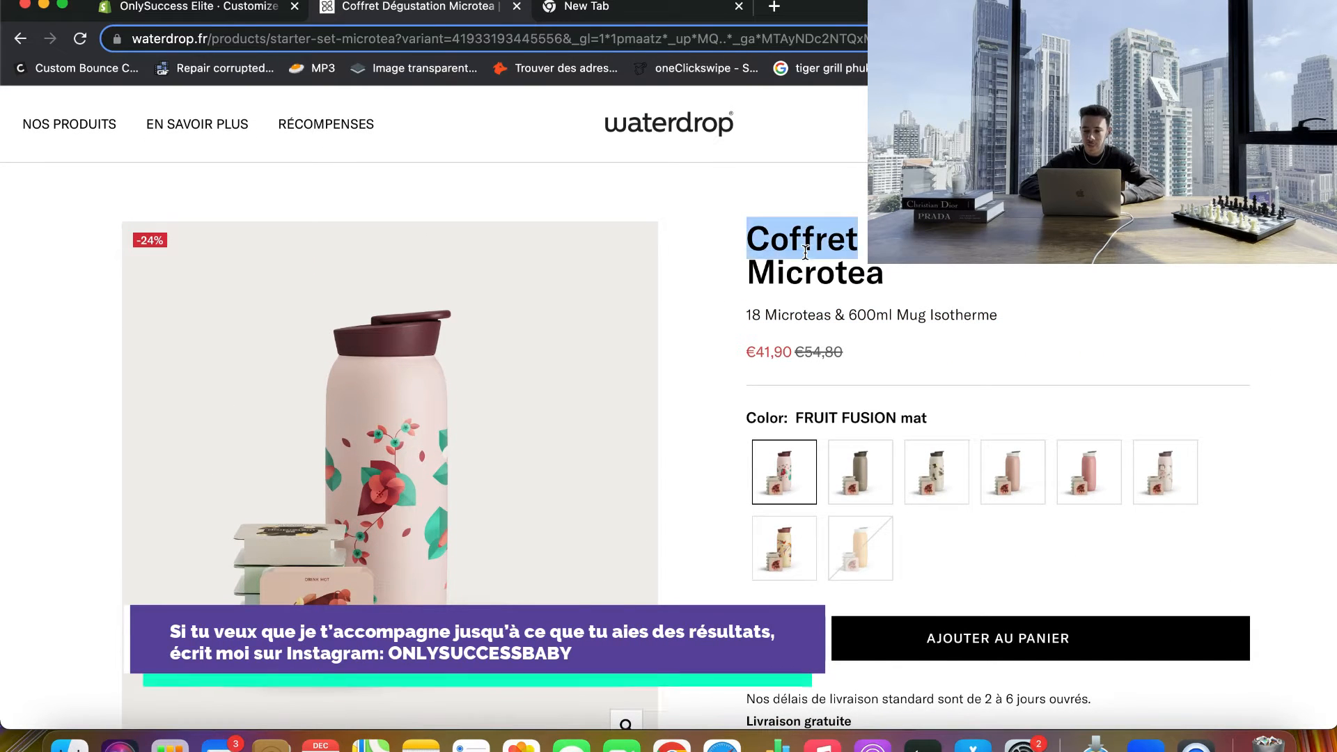
- Return to the theme editor and set the Collapsible content section's caption to "Découvrez notre Best Seller:"
click(265, 16)
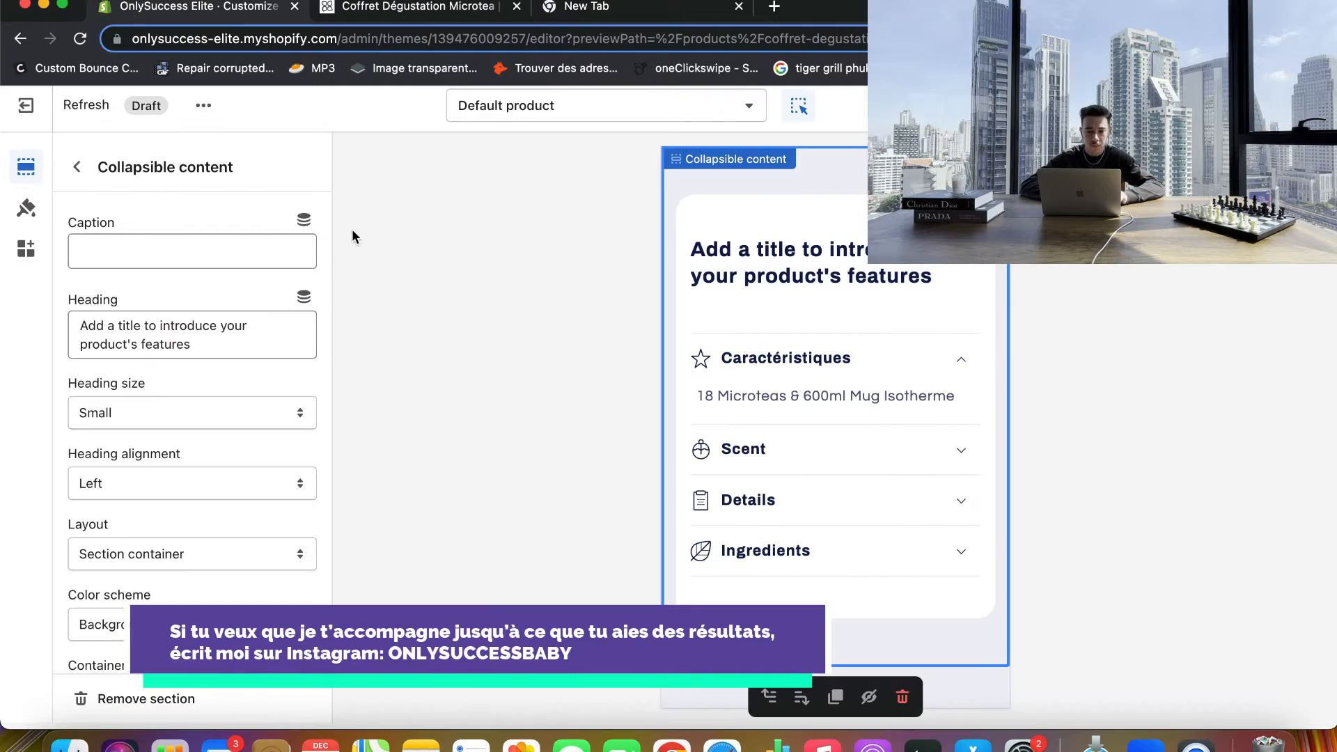
click(192, 252)
text(Déc)
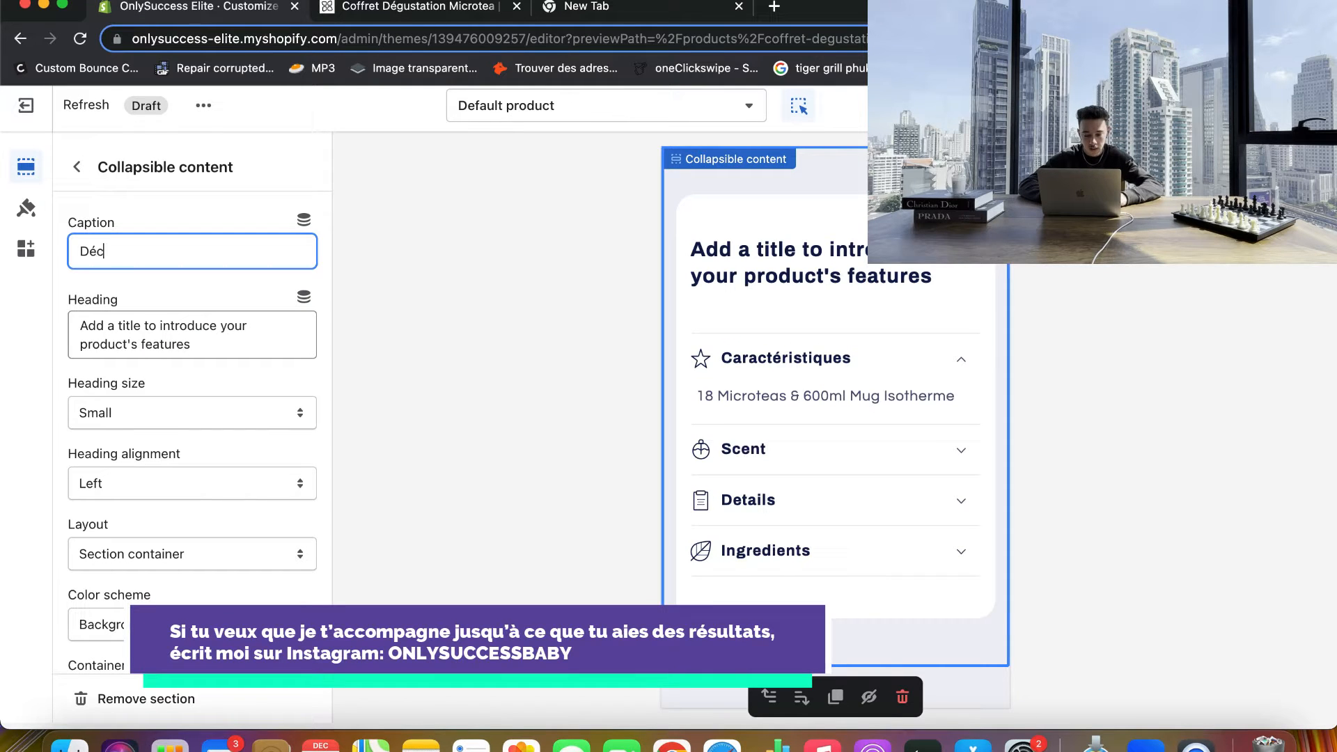
text(ouvrez notre)
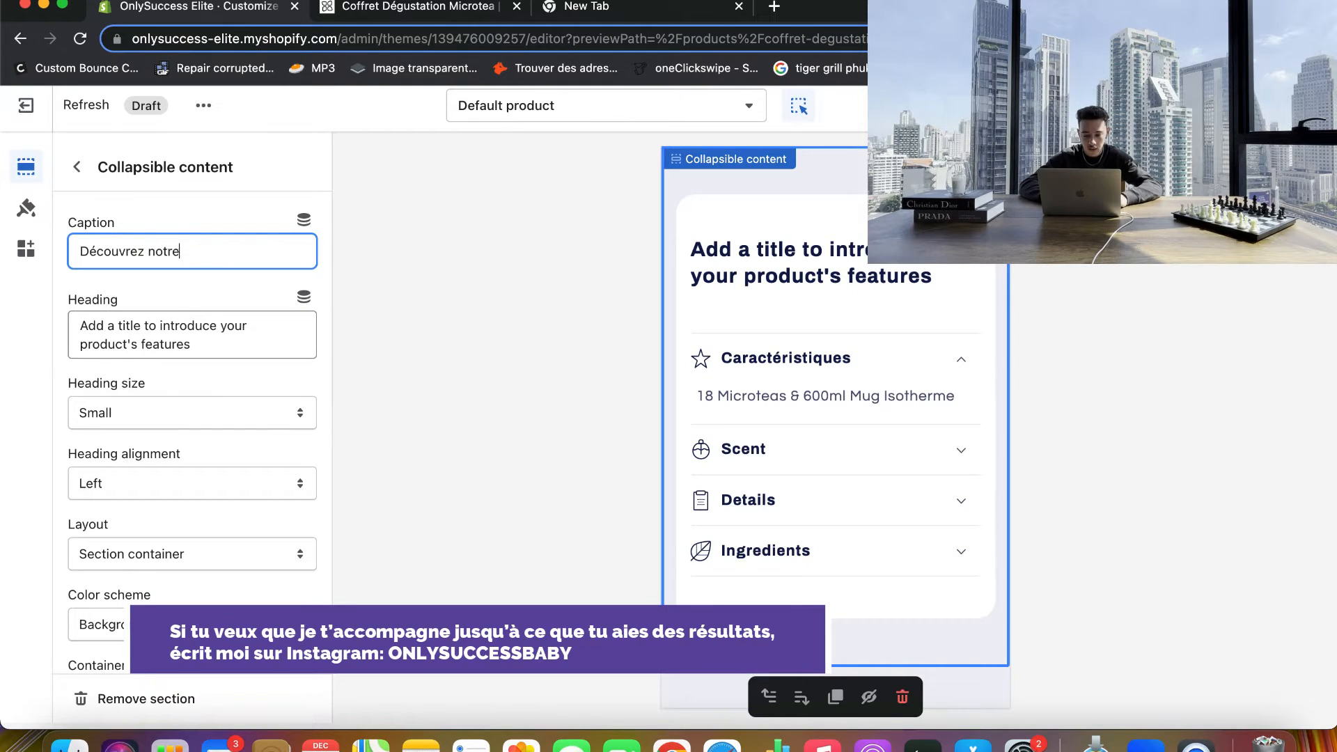
text( Best )
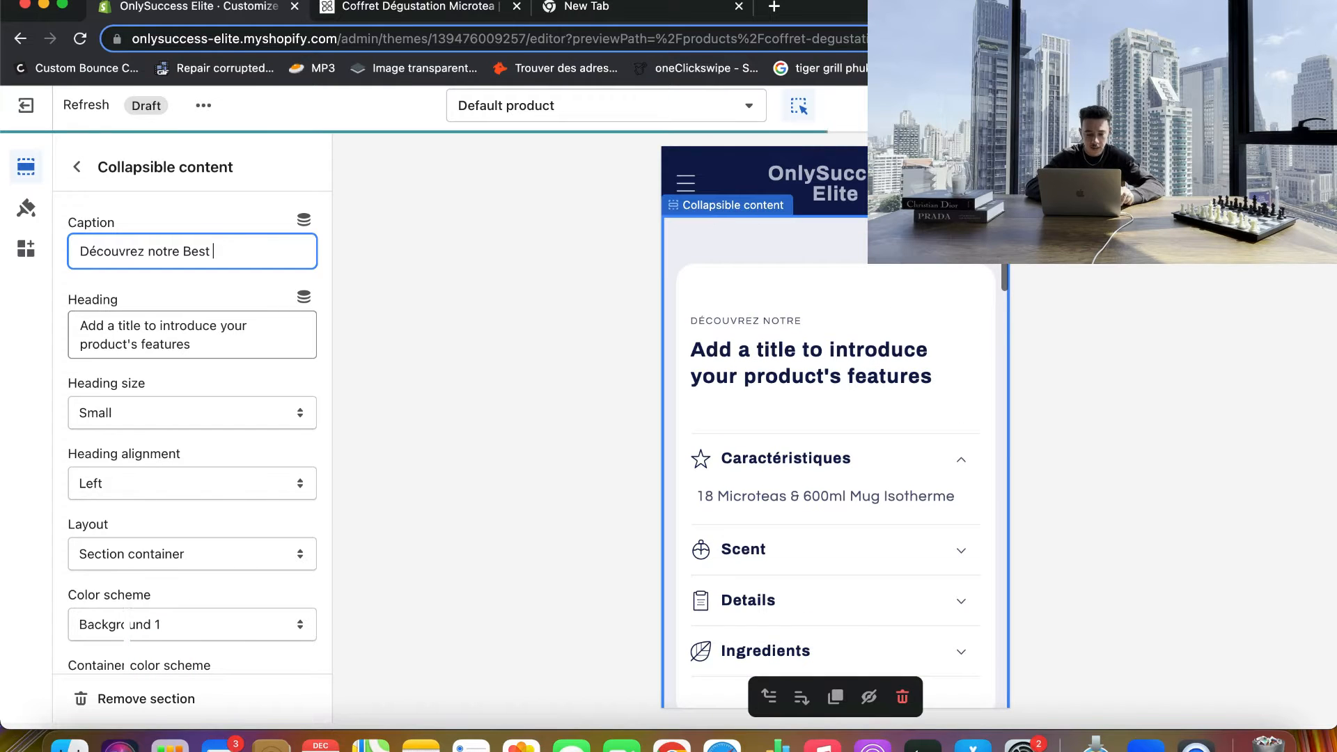
text(Seller:)
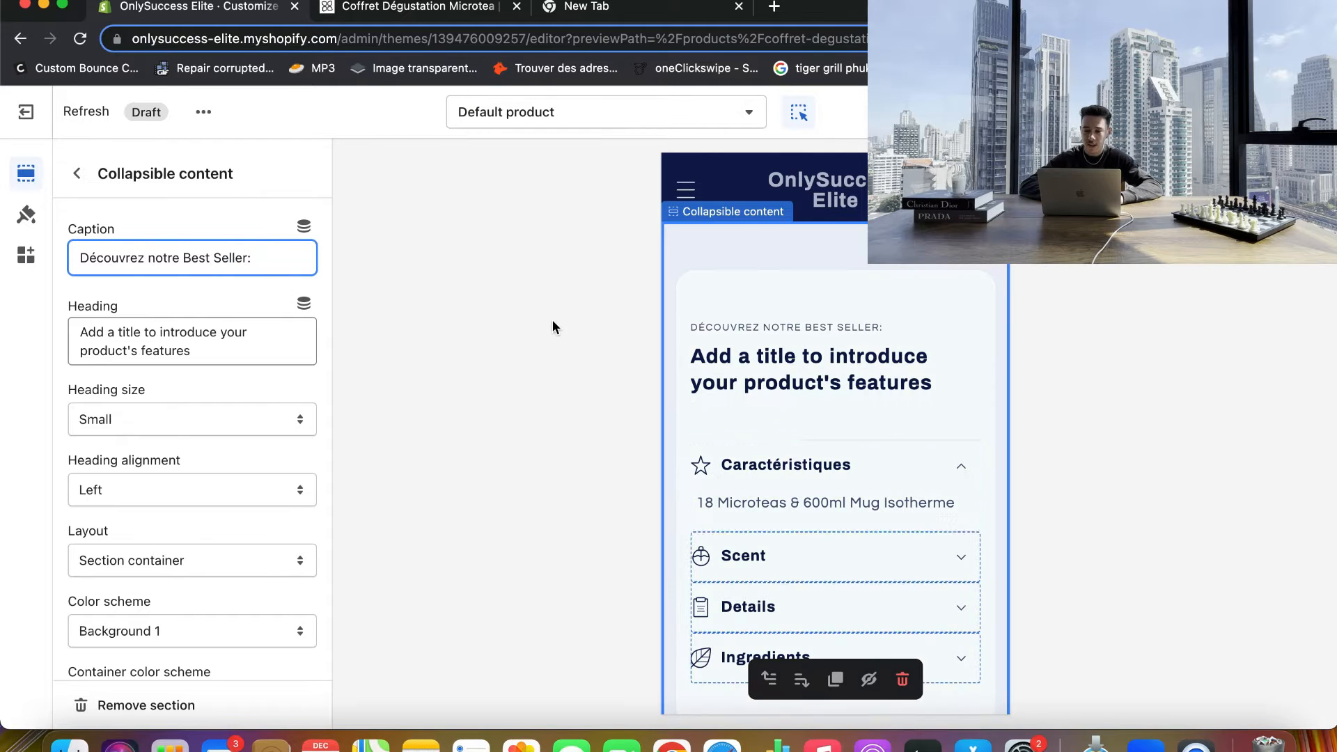
- Copy the caption text and replace the section's heading with it, "Découvrez notre Best Seller:"
triple_click(225, 258)
key(super+c)
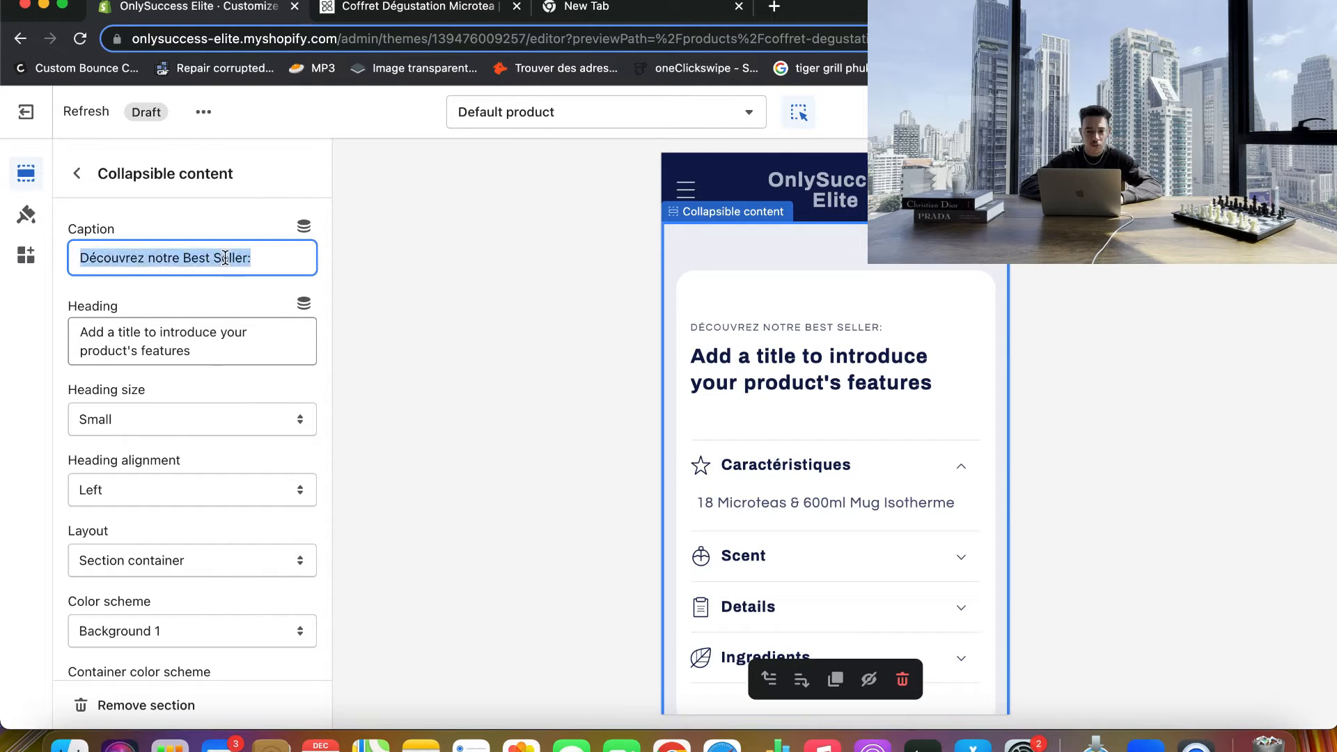
triple_click(186, 341)
key(super+v)
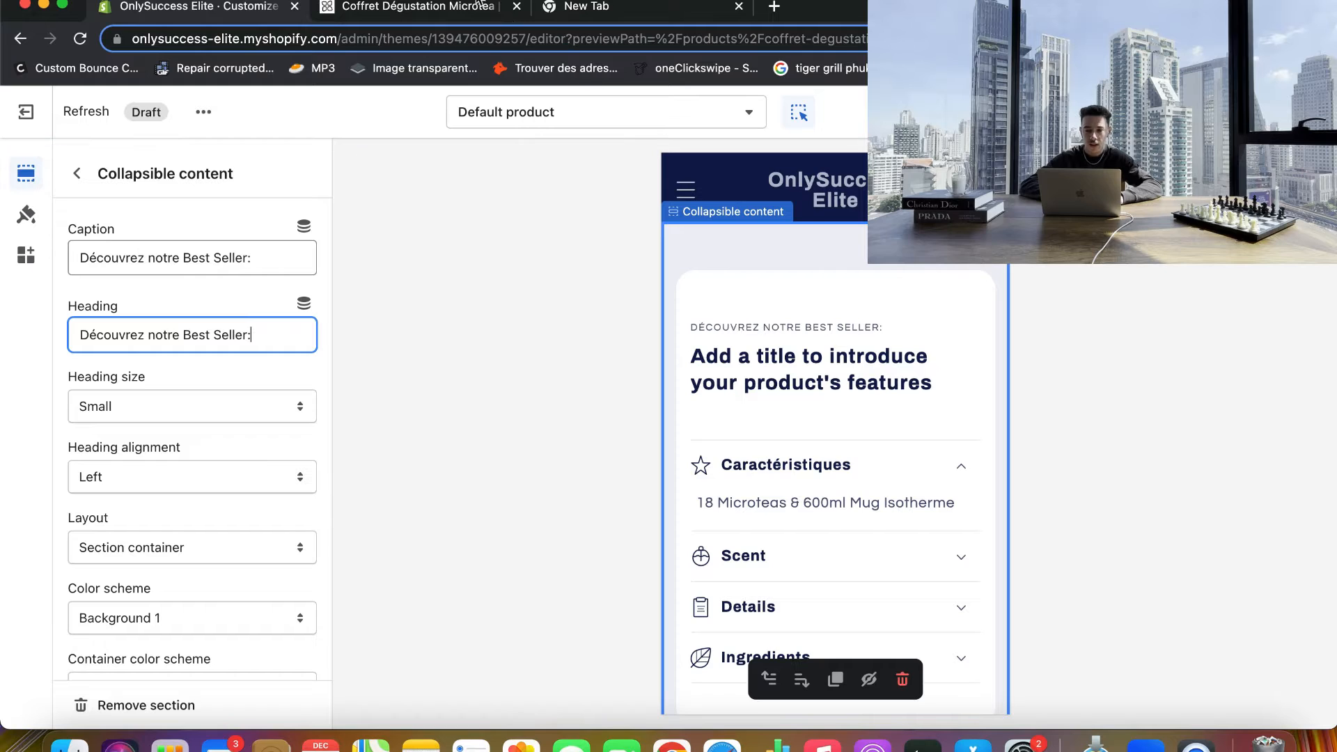
- Replace the section's caption with the product title from the Waterdrop page, "Coffret Dégustation Microtea"
click(471, 10)
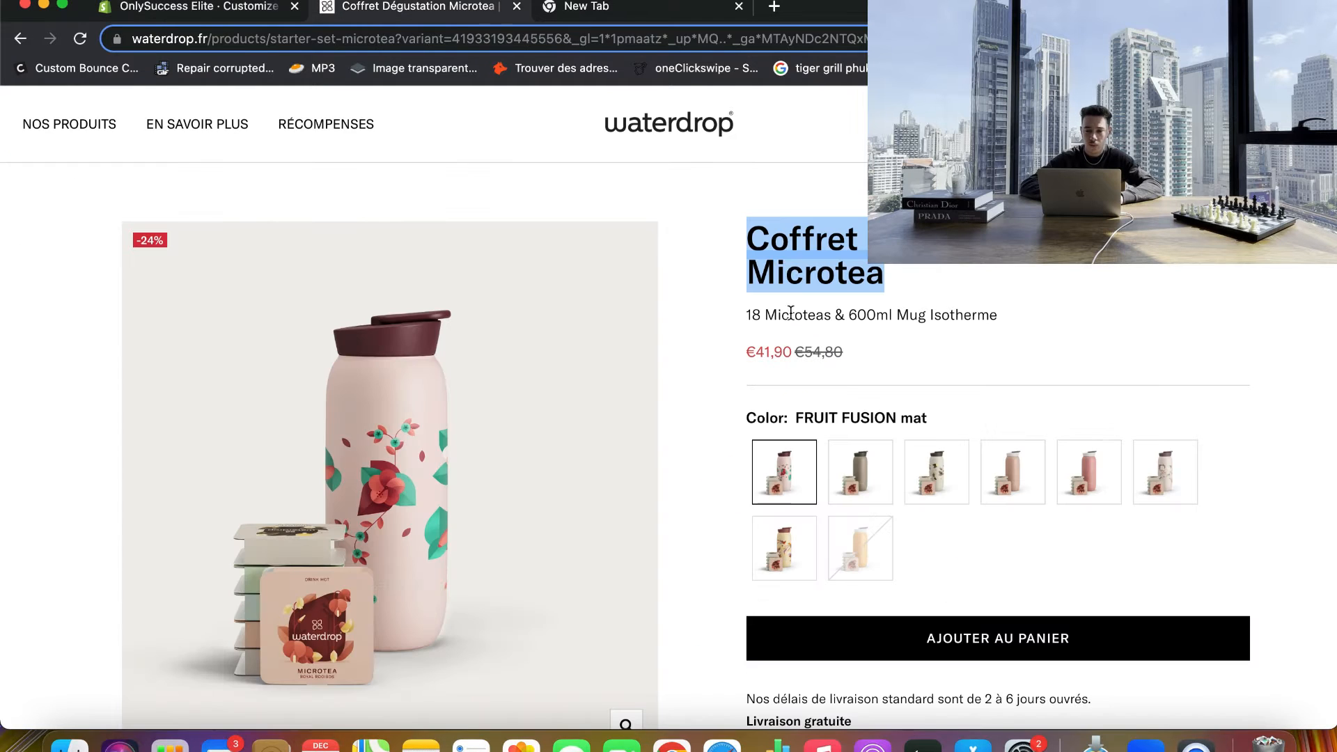
click(200, 5)
triple_click(223, 258)
text(Coffret Dégustation Microtea)
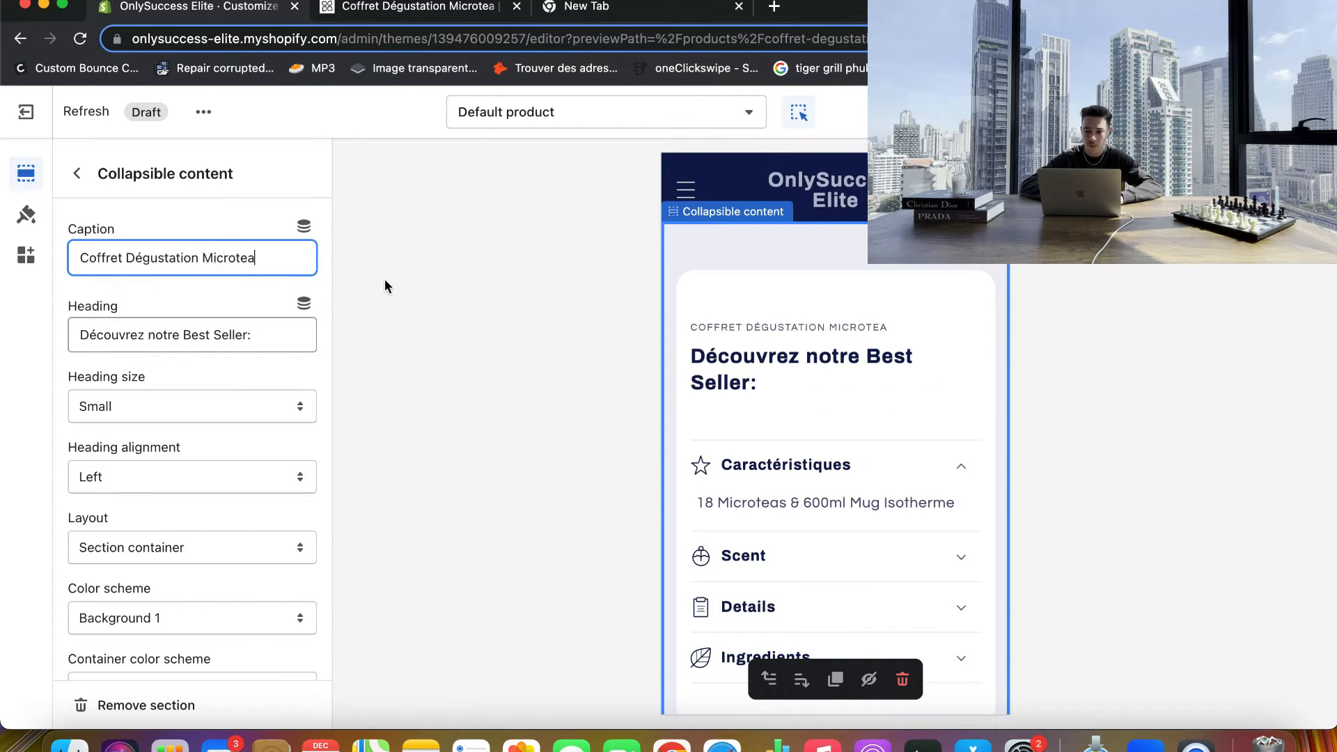
scroll(810, 398, down, 2)
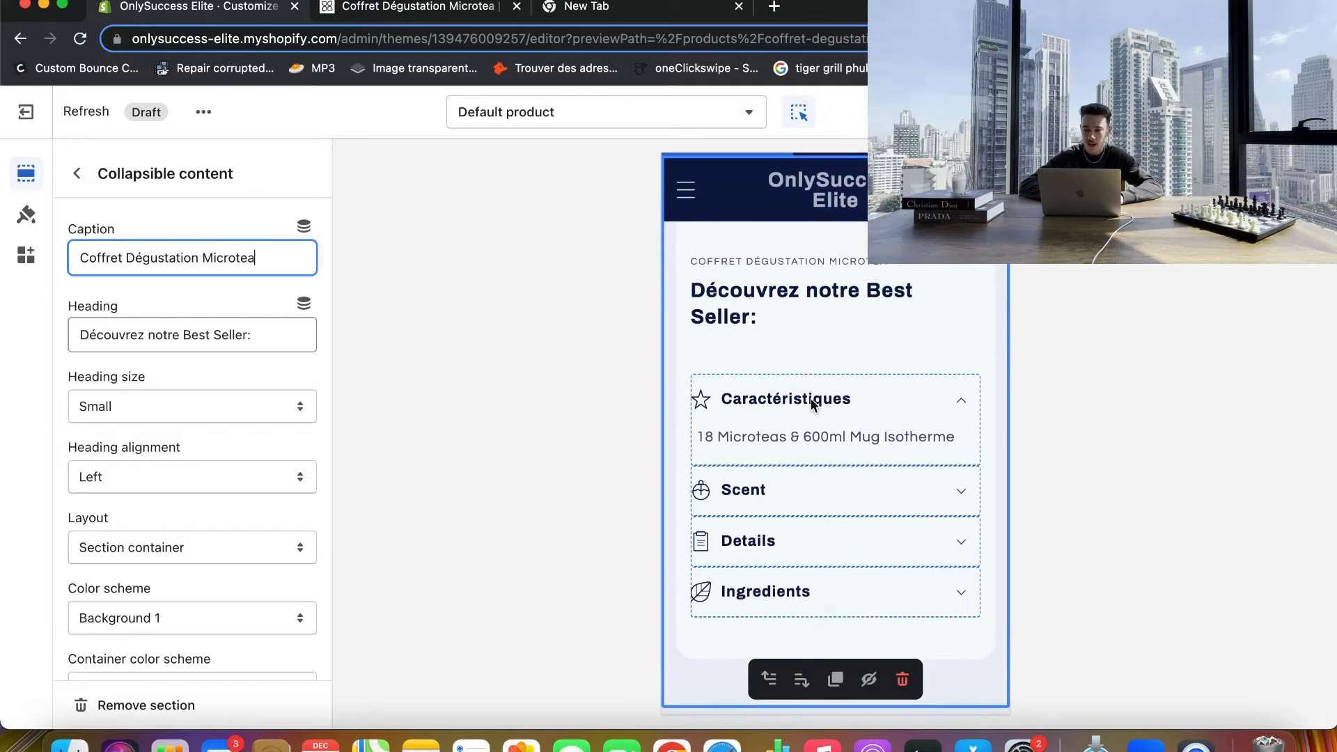
- Set the Caractéristiques row's icon to Gluten free
click(794, 489)
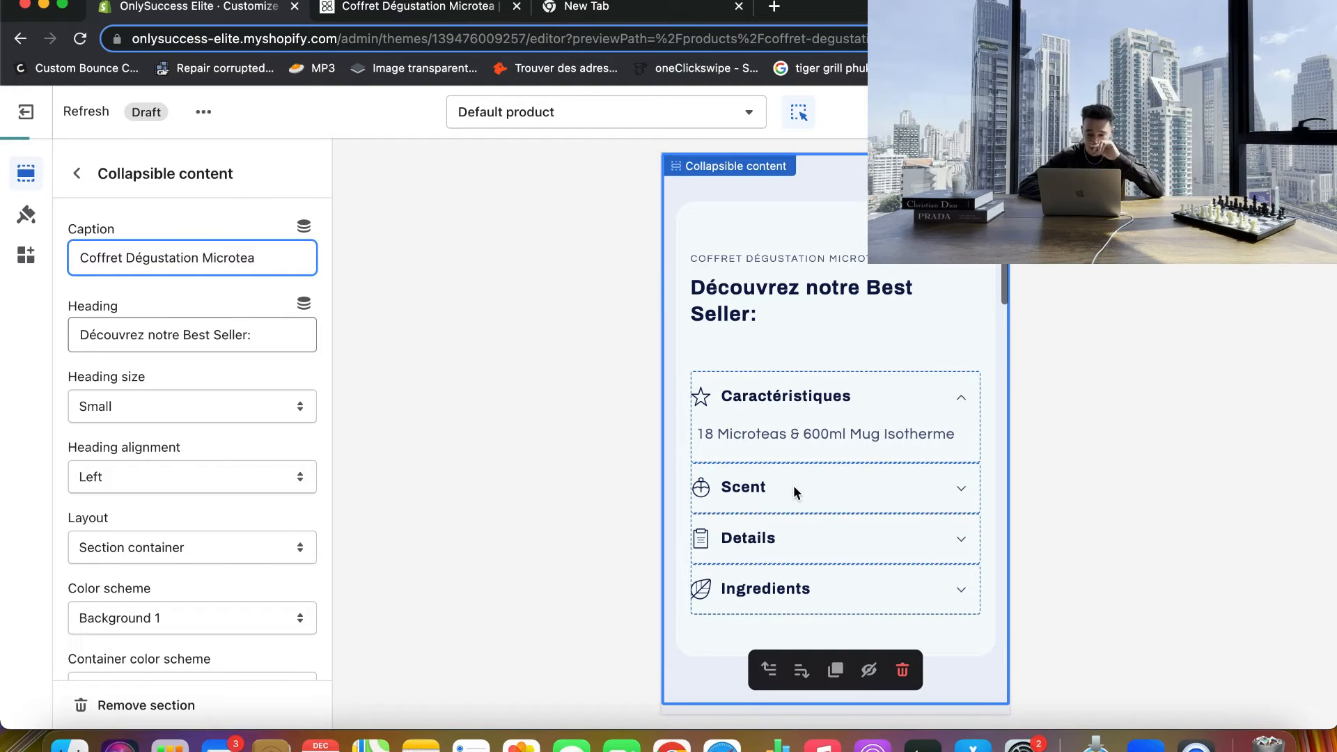
click(702, 406)
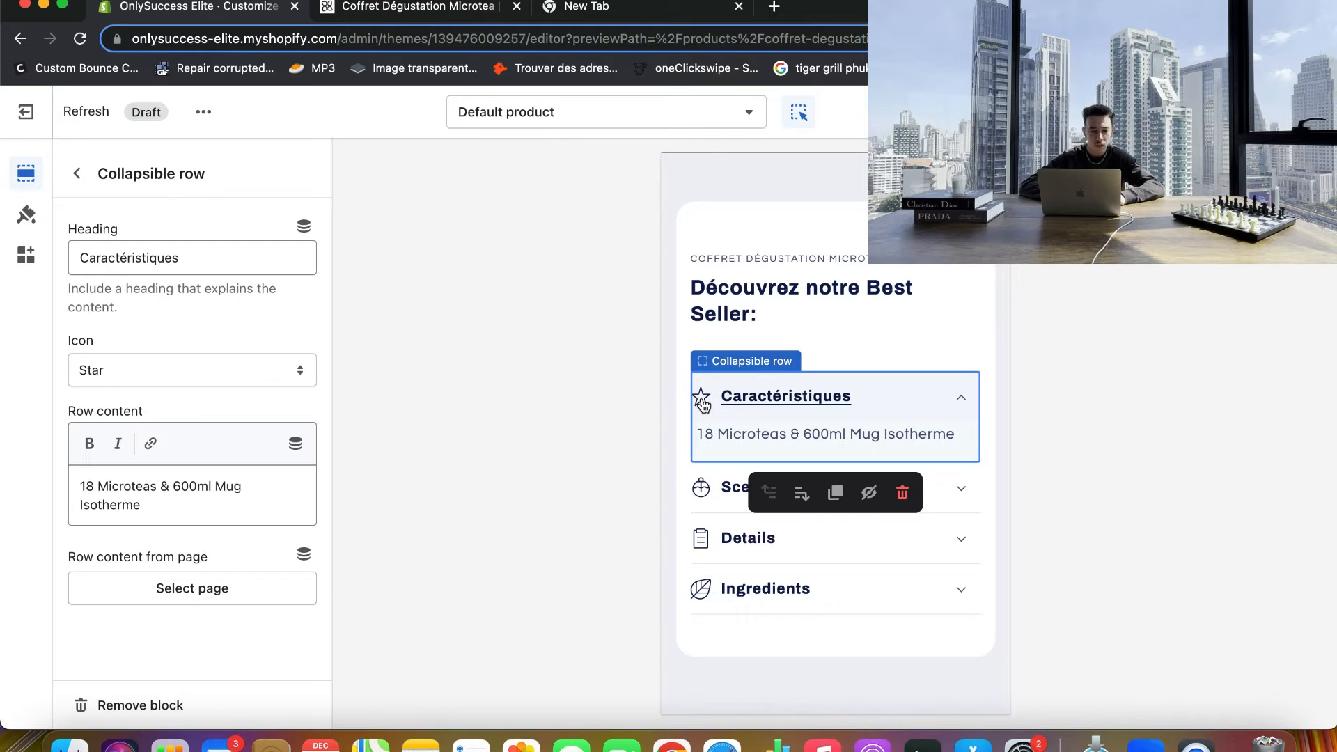
click(701, 403)
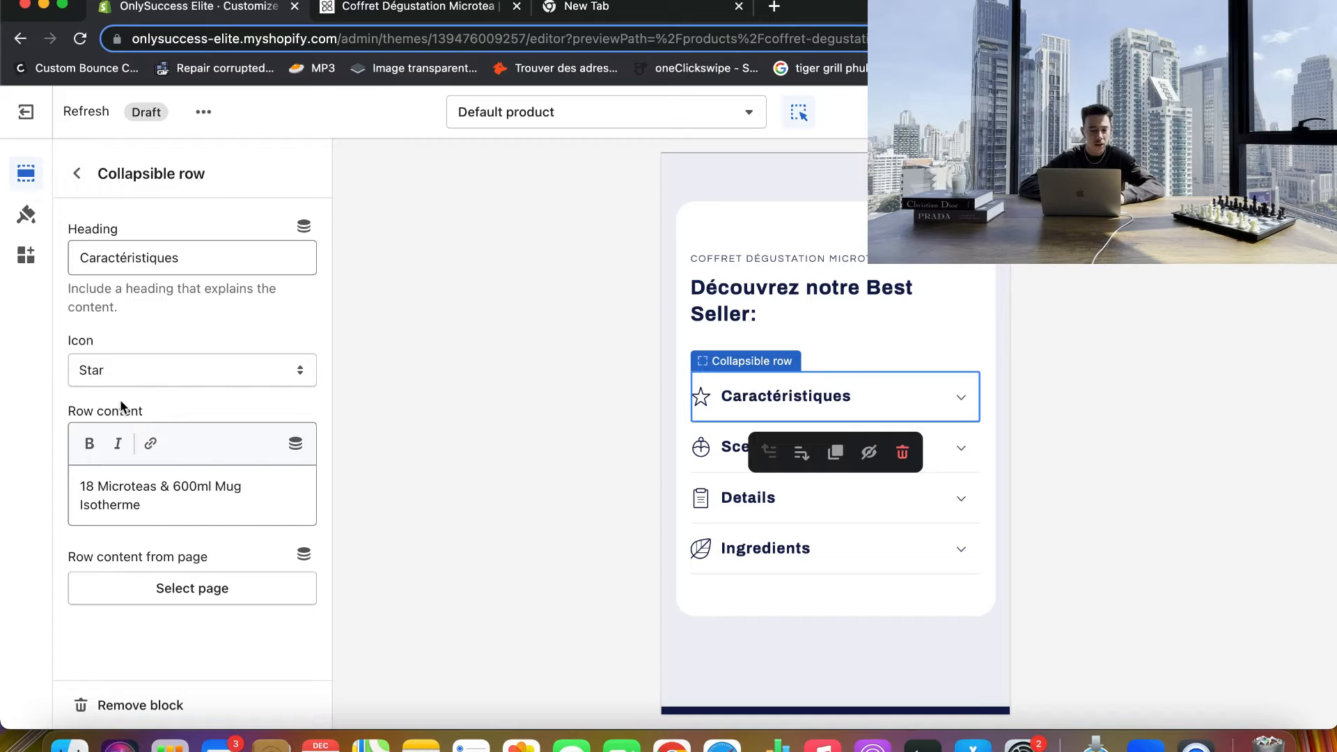
click(111, 370)
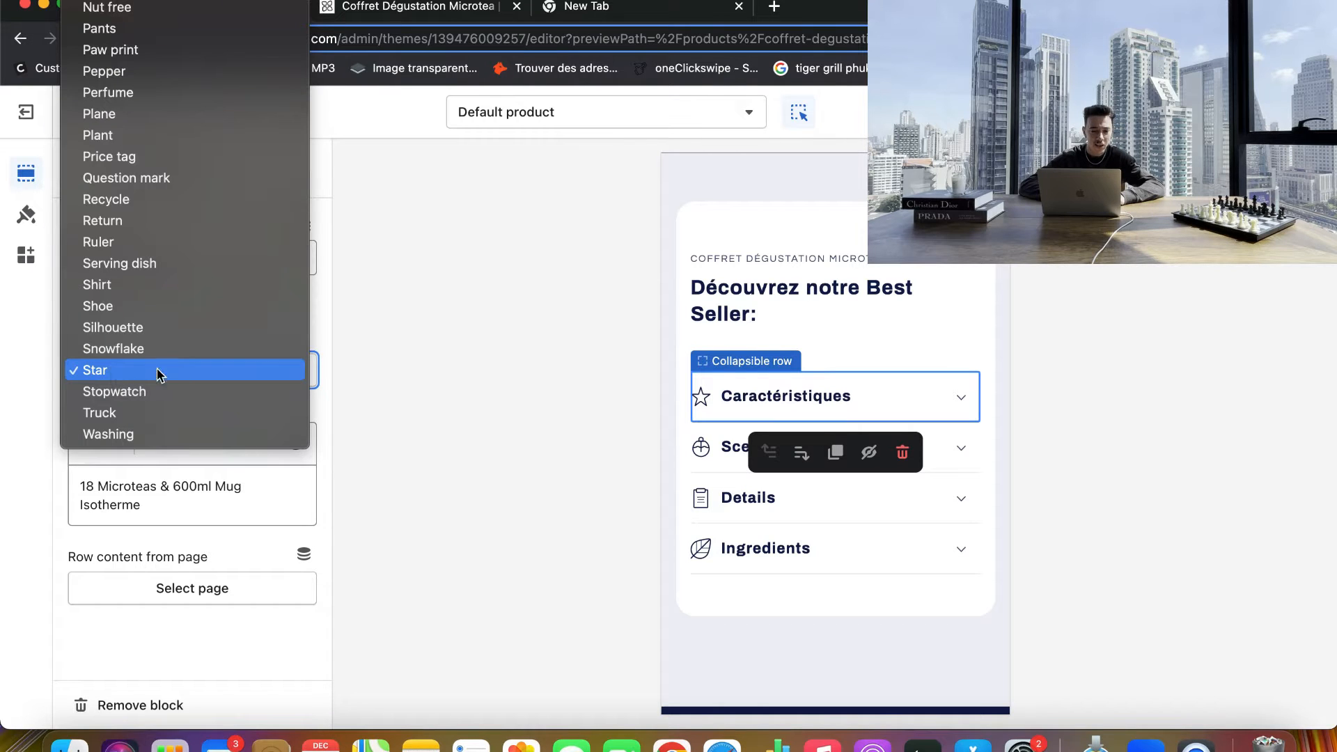
scroll(179, 376, up, 10)
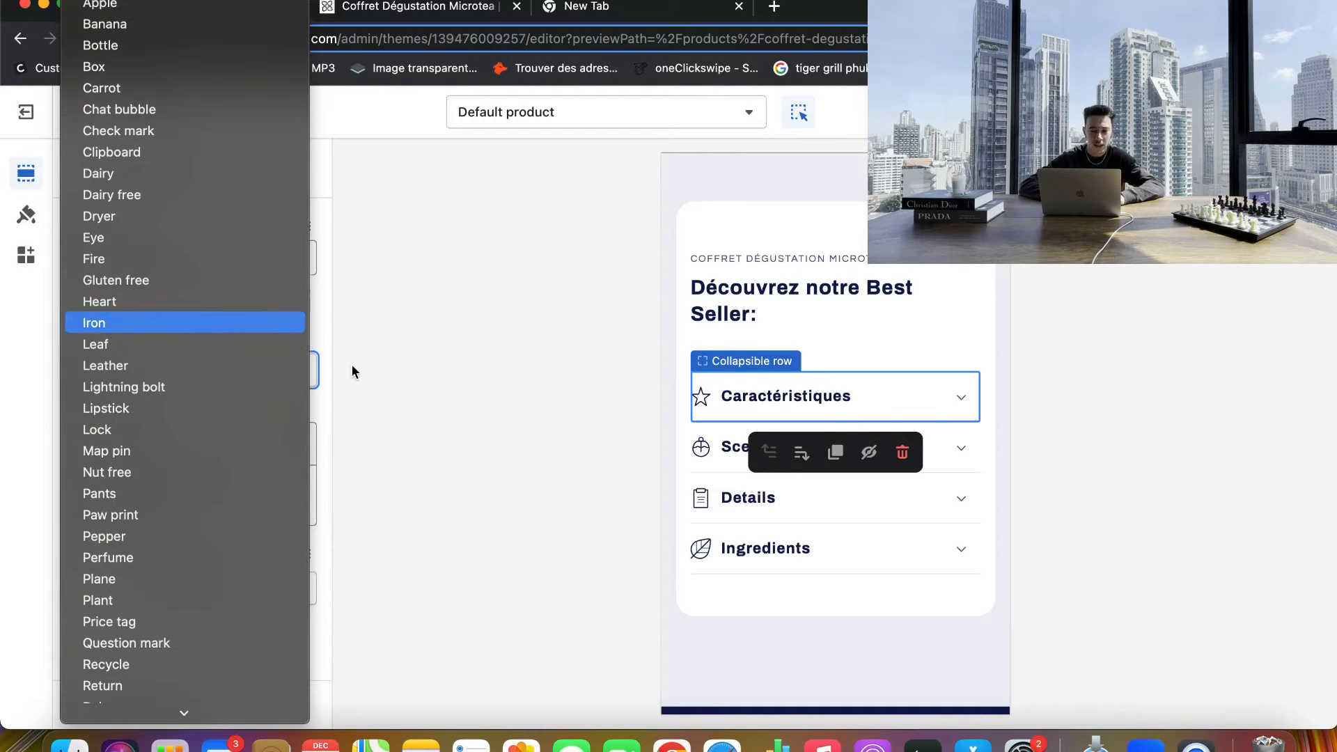
click(153, 282)
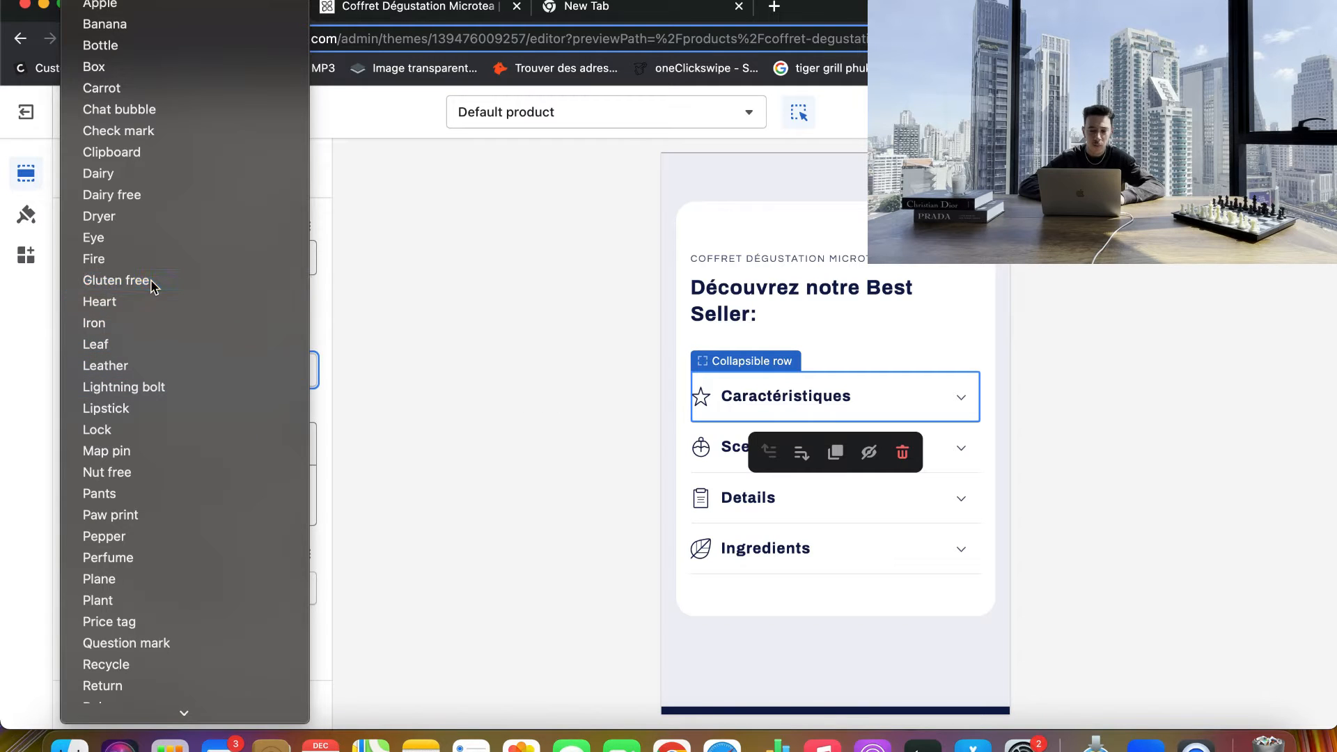
click(748, 412)
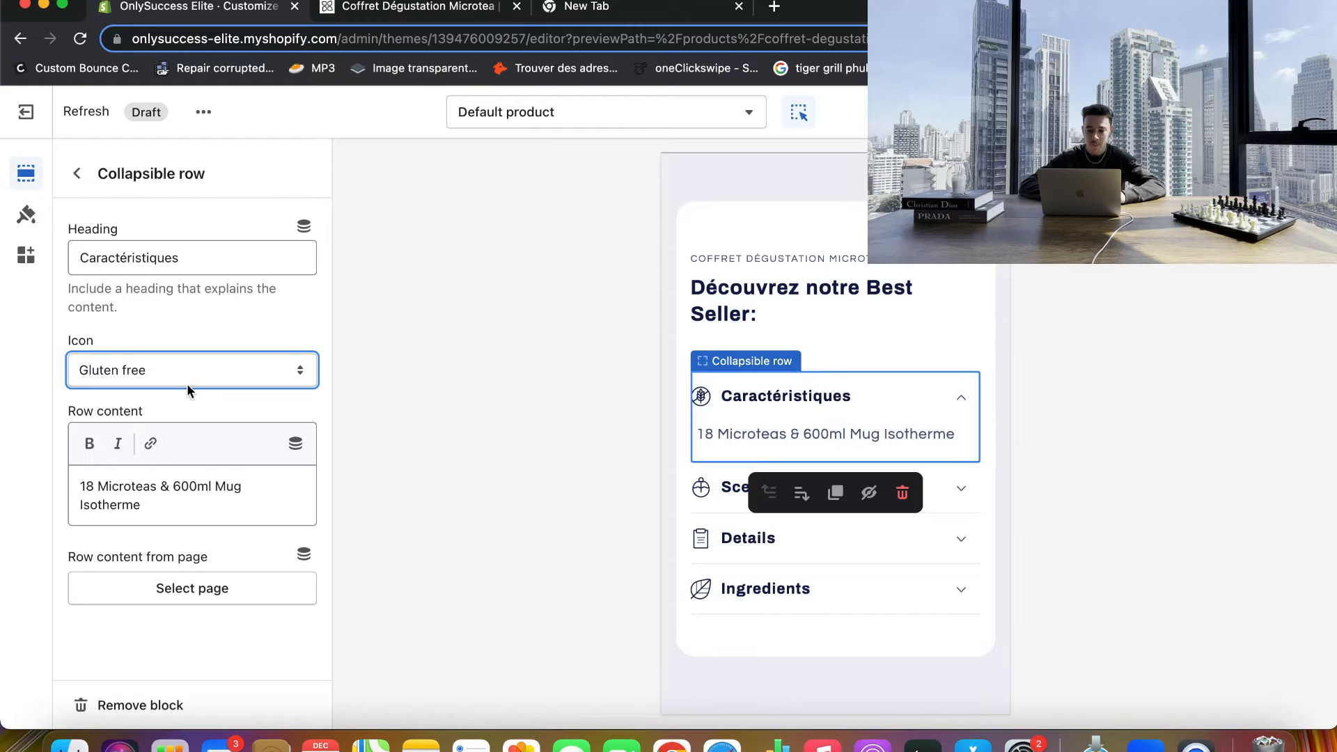
- Change the Caractéristiques row's icon to Bottle and check the product page preview
click(144, 369)
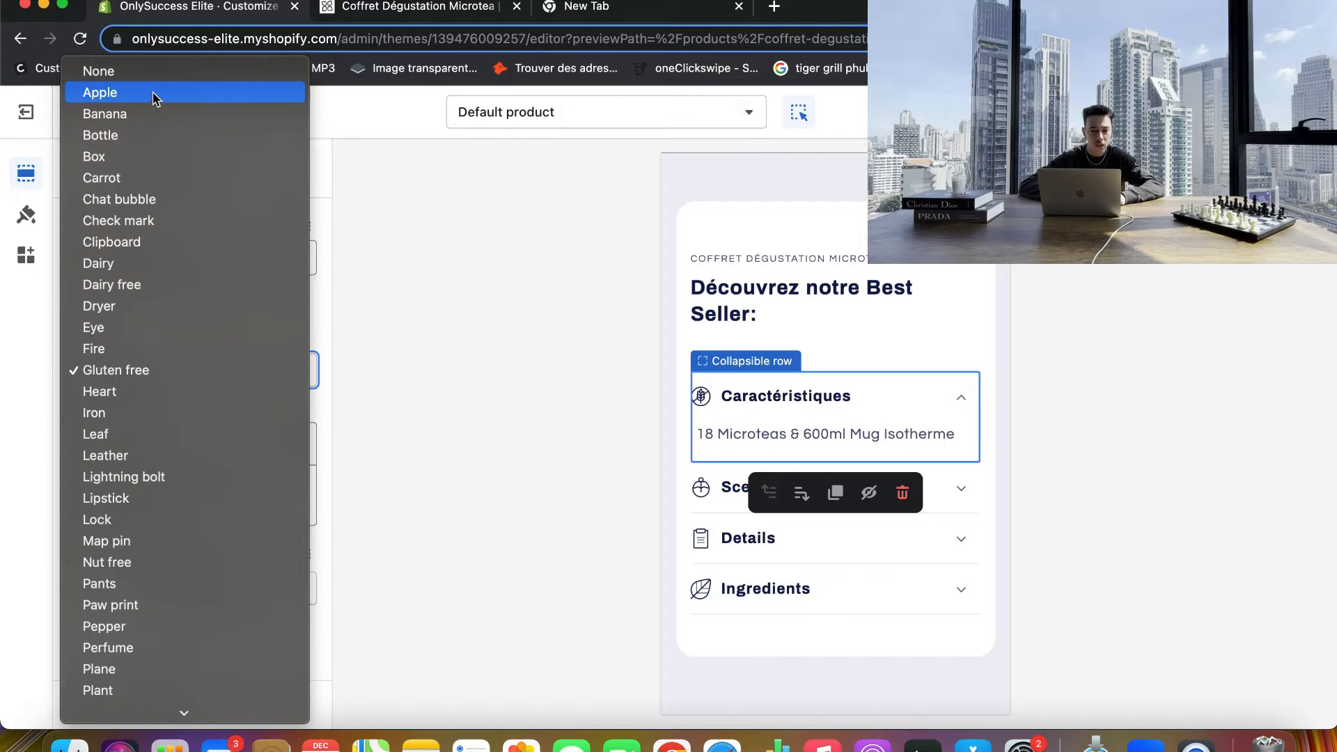
click(136, 136)
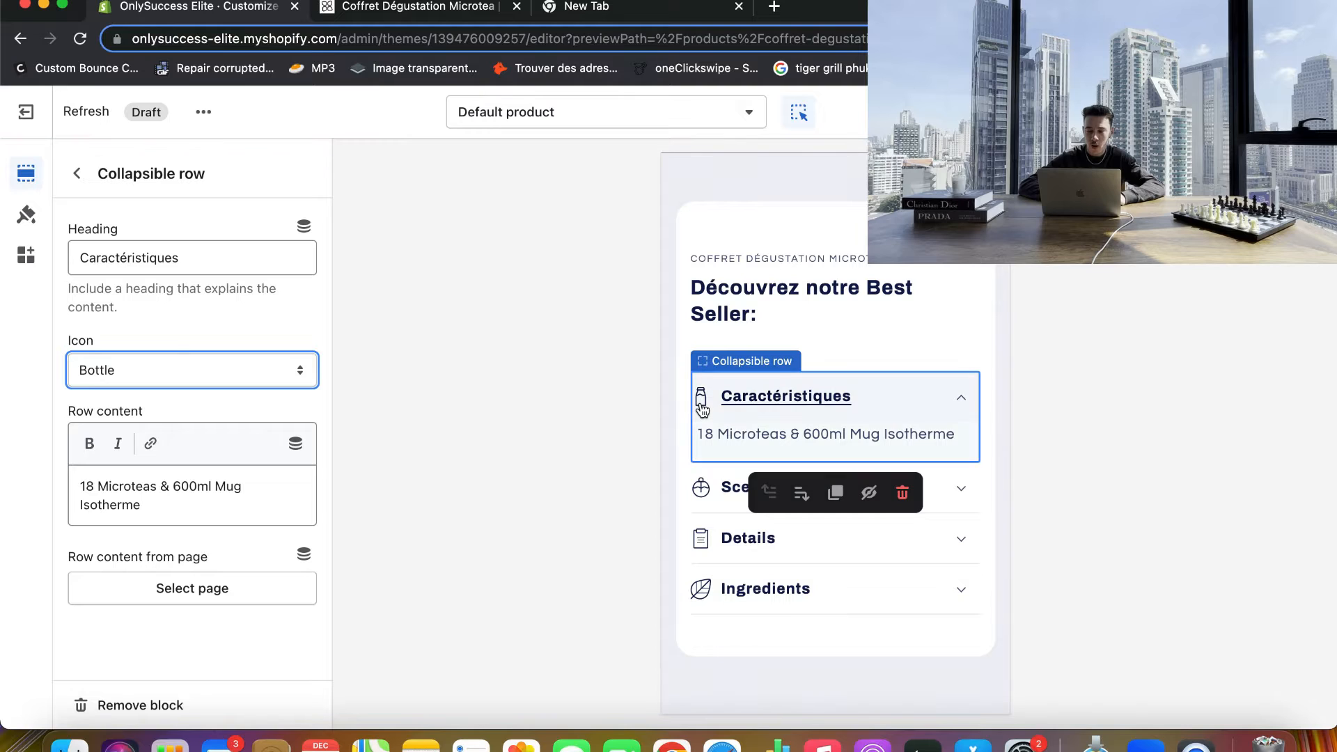
scroll(702, 408, up, 5)
scroll(702, 408, down, 6)
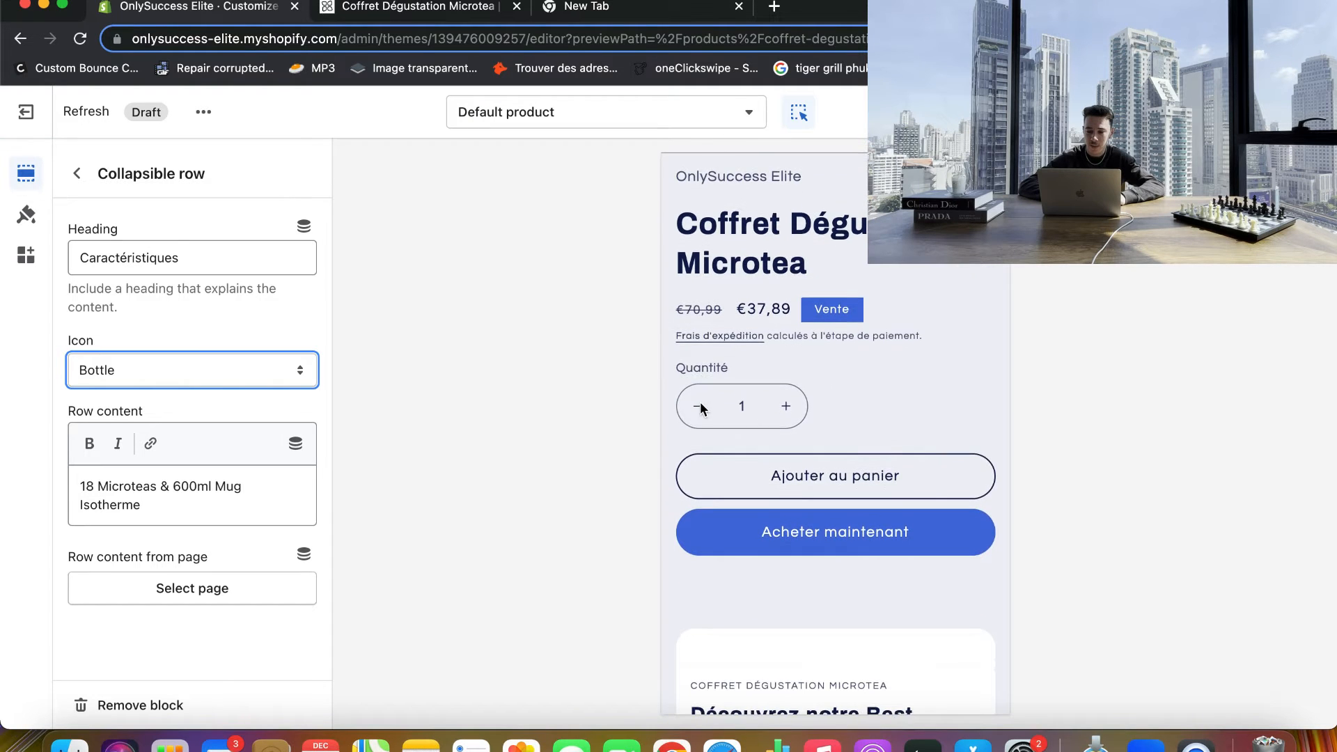
scroll(705, 486, down, 5)
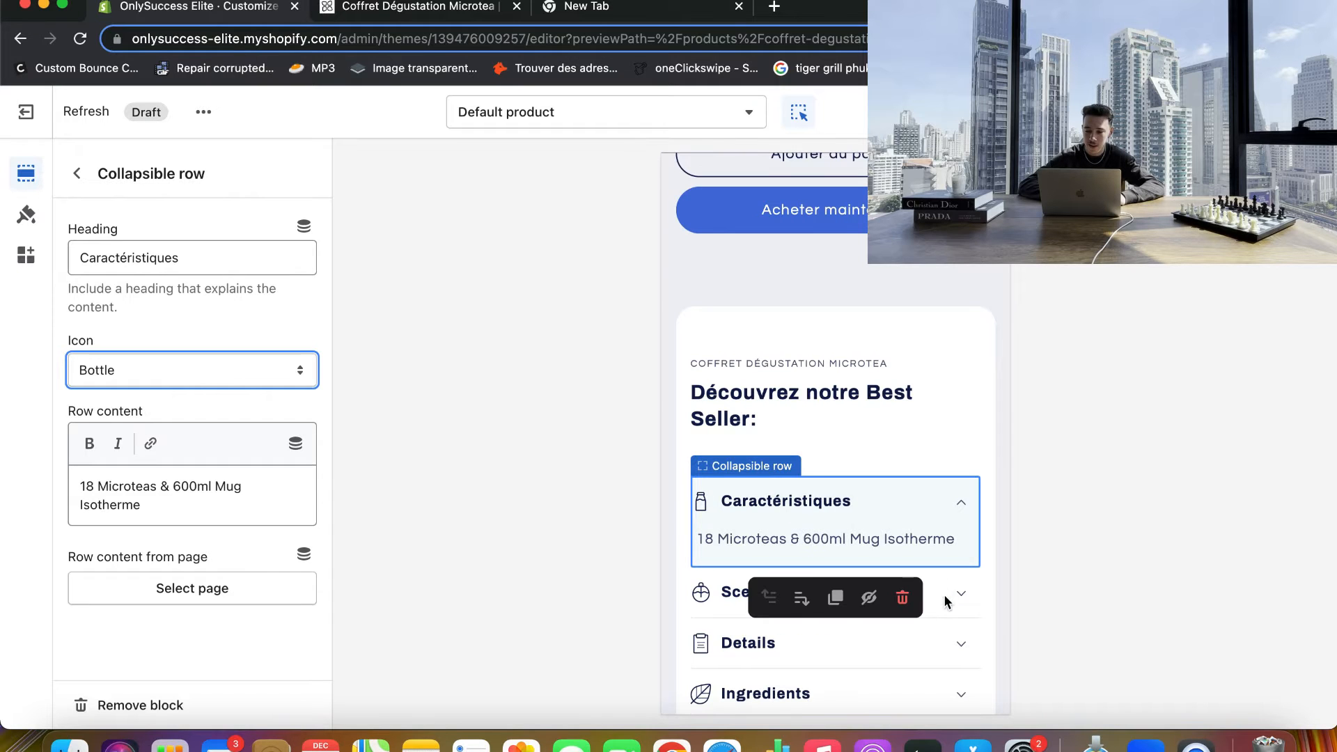
scroll(918, 595, down, 3)
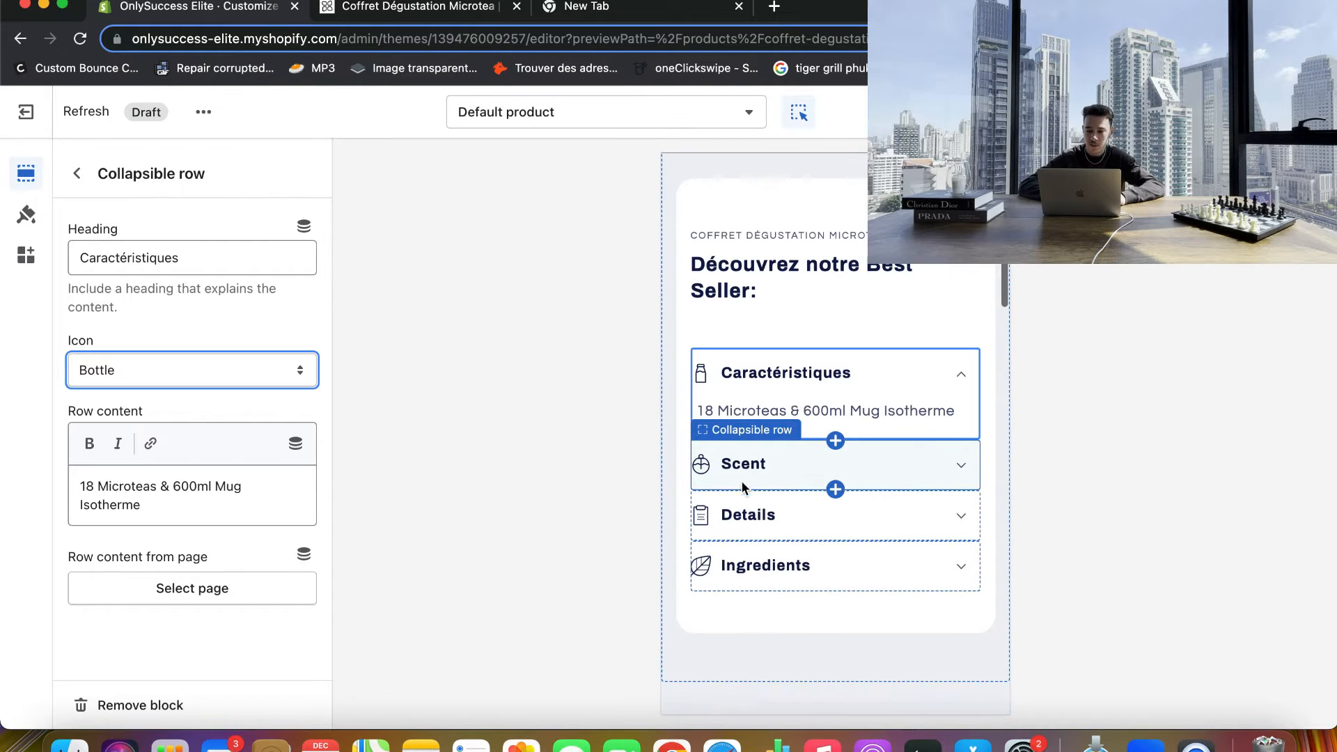
- Replace the Scent row's heading with "Livraison gratuite", copied from the Waterdrop product page
click(739, 465)
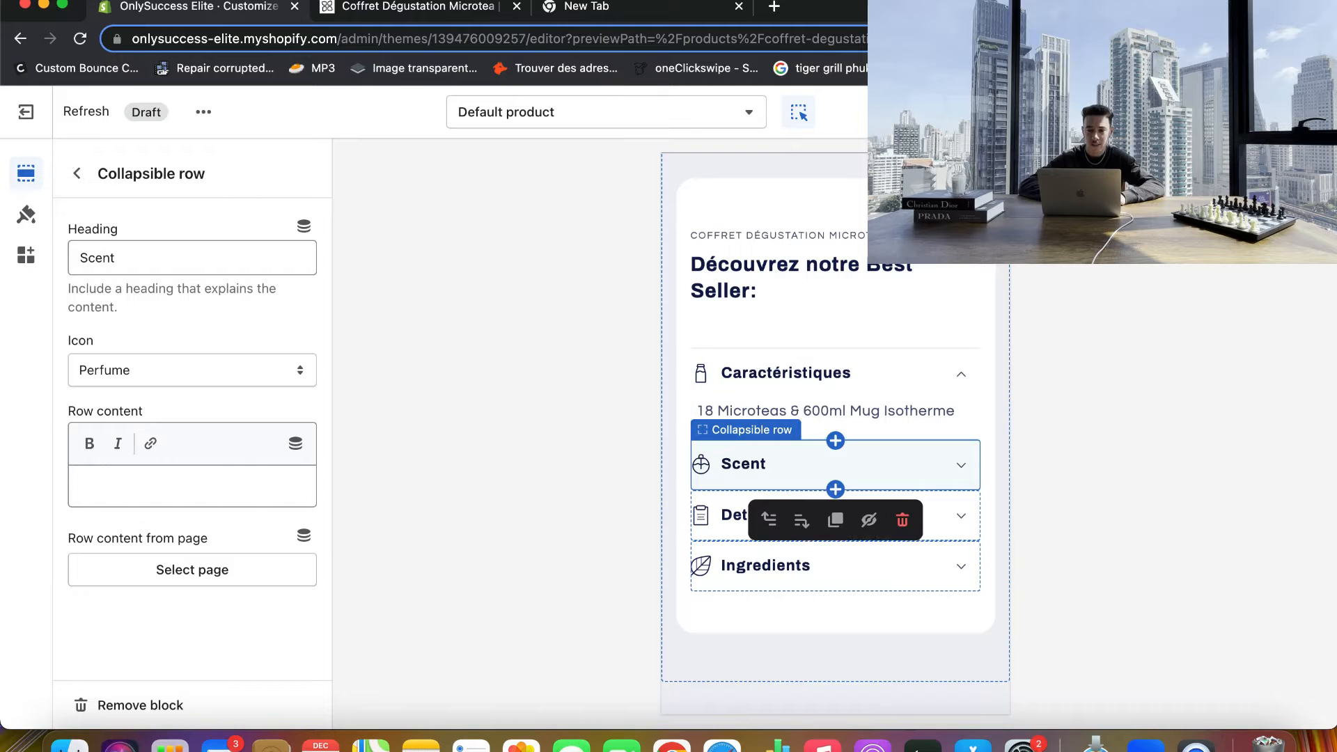
click(425, 7)
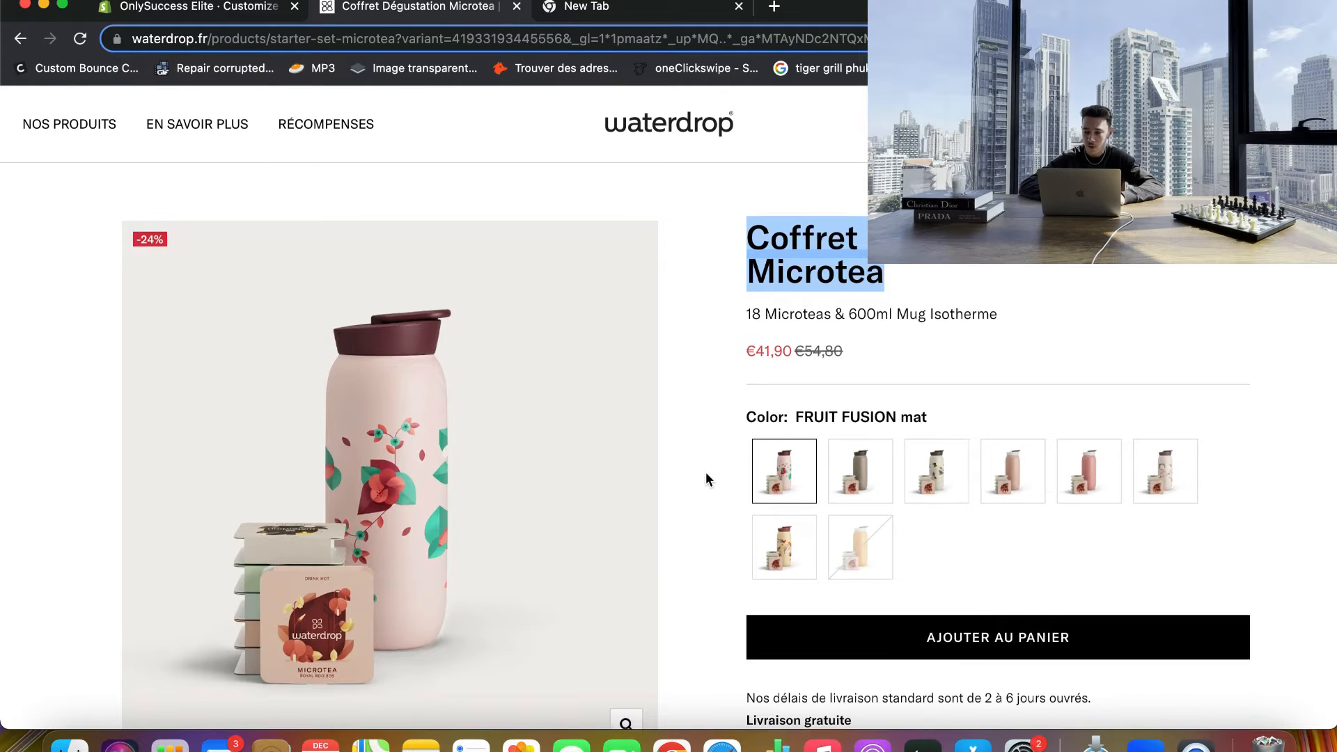
scroll(706, 472, down, 5)
triple_click(844, 365)
key(super+c)
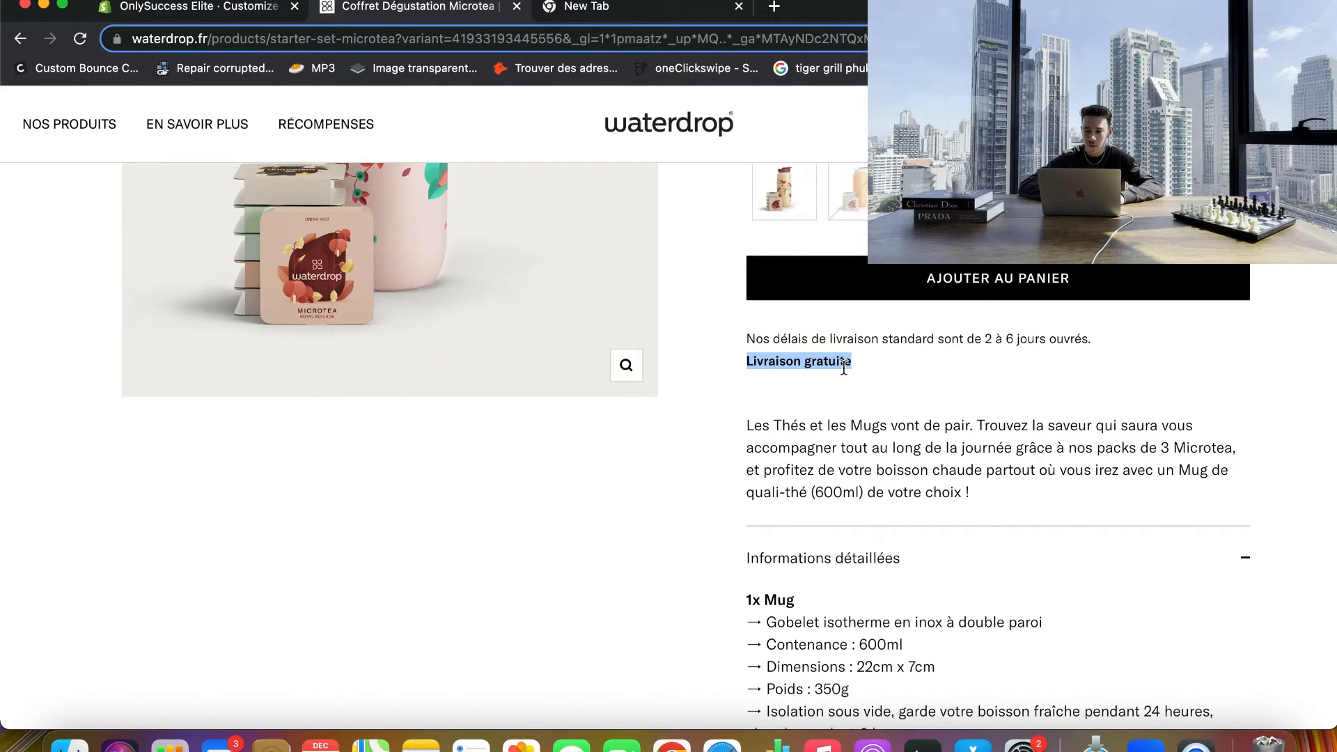
click(240, 14)
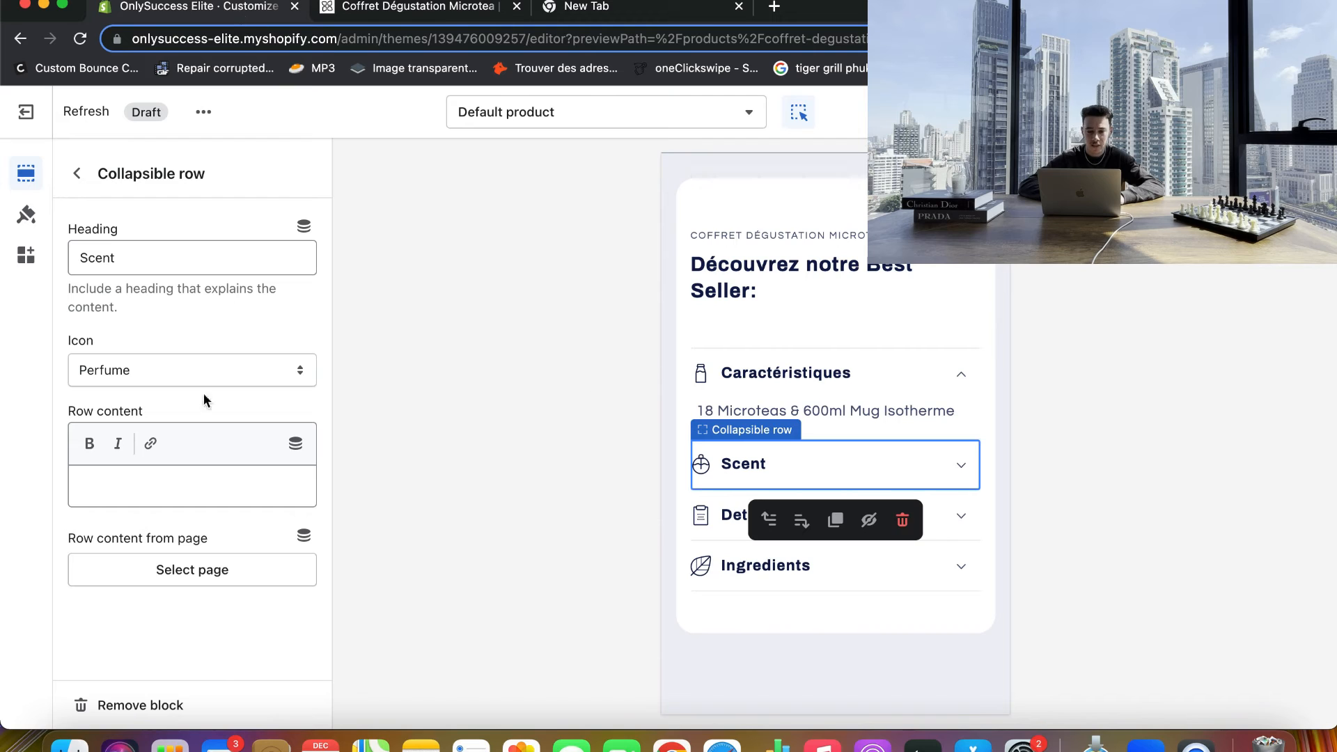
click(738, 468)
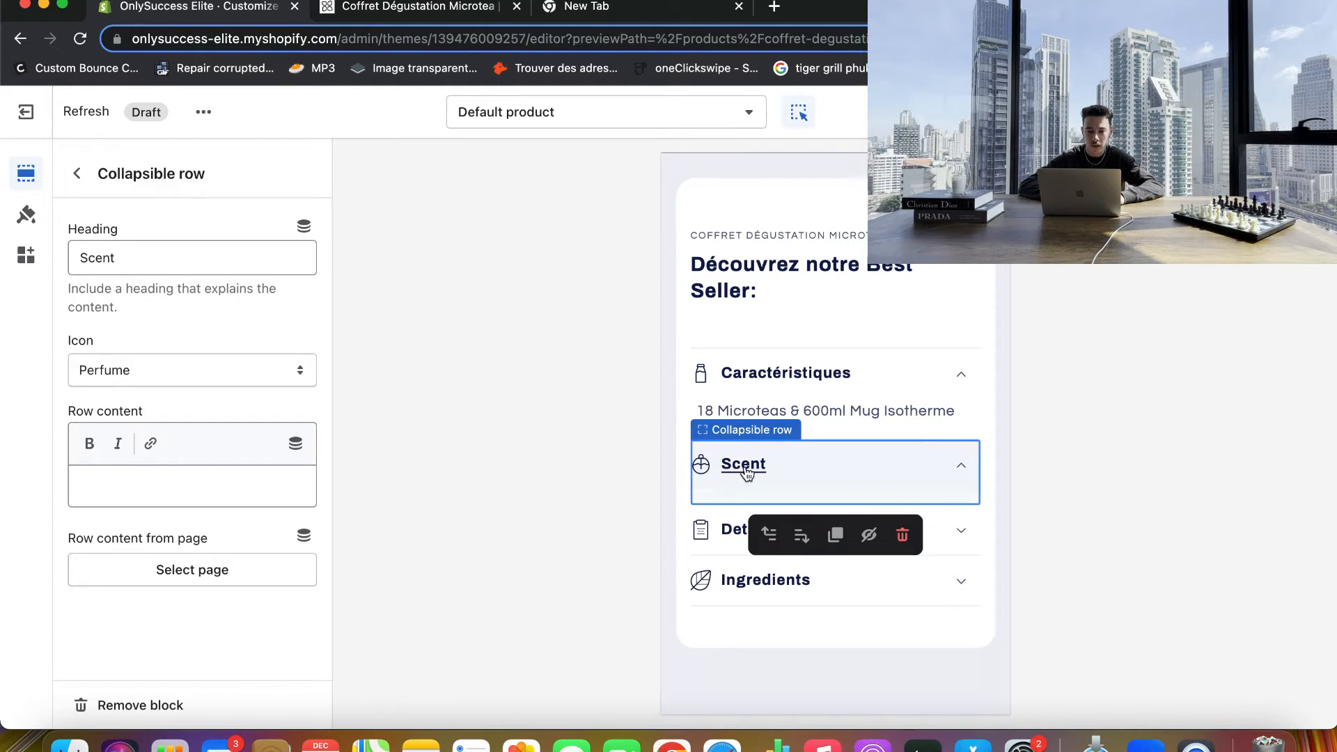
click(747, 472)
click(146, 256)
key(super+a)
key(super+v)
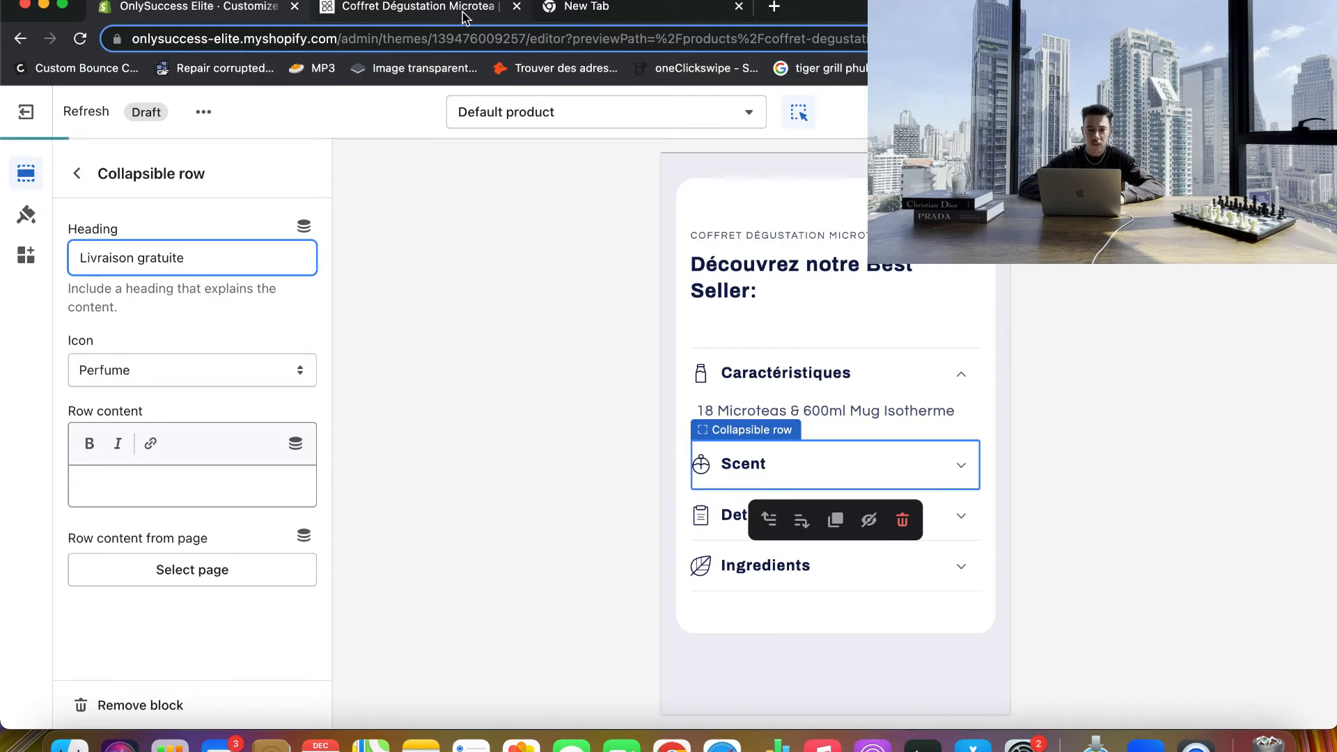
- Fill the Livraison gratuite row's content with the Waterdrop page's sentence "Nos délais de livraison standard sont de 2 à 6 jours ouvrés."
click(463, 13)
triple_click(870, 335)
key(super+c)
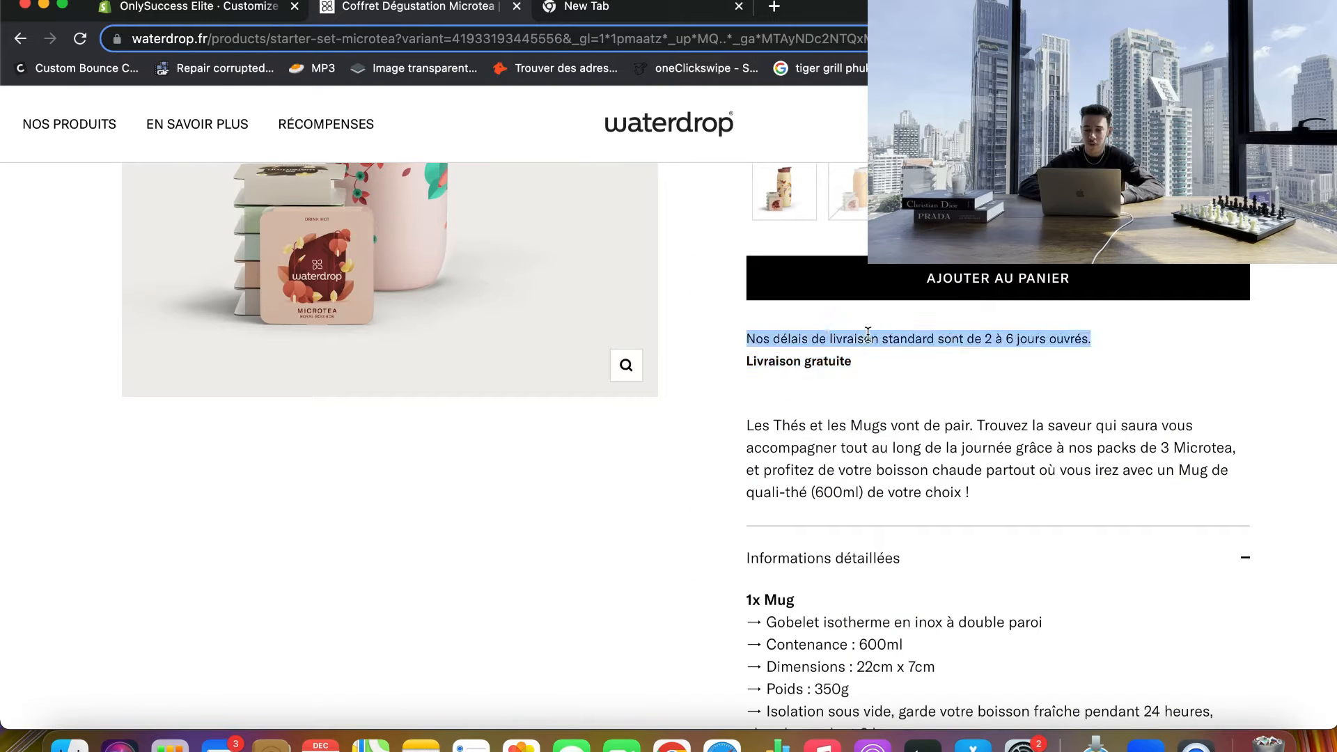
click(221, 13)
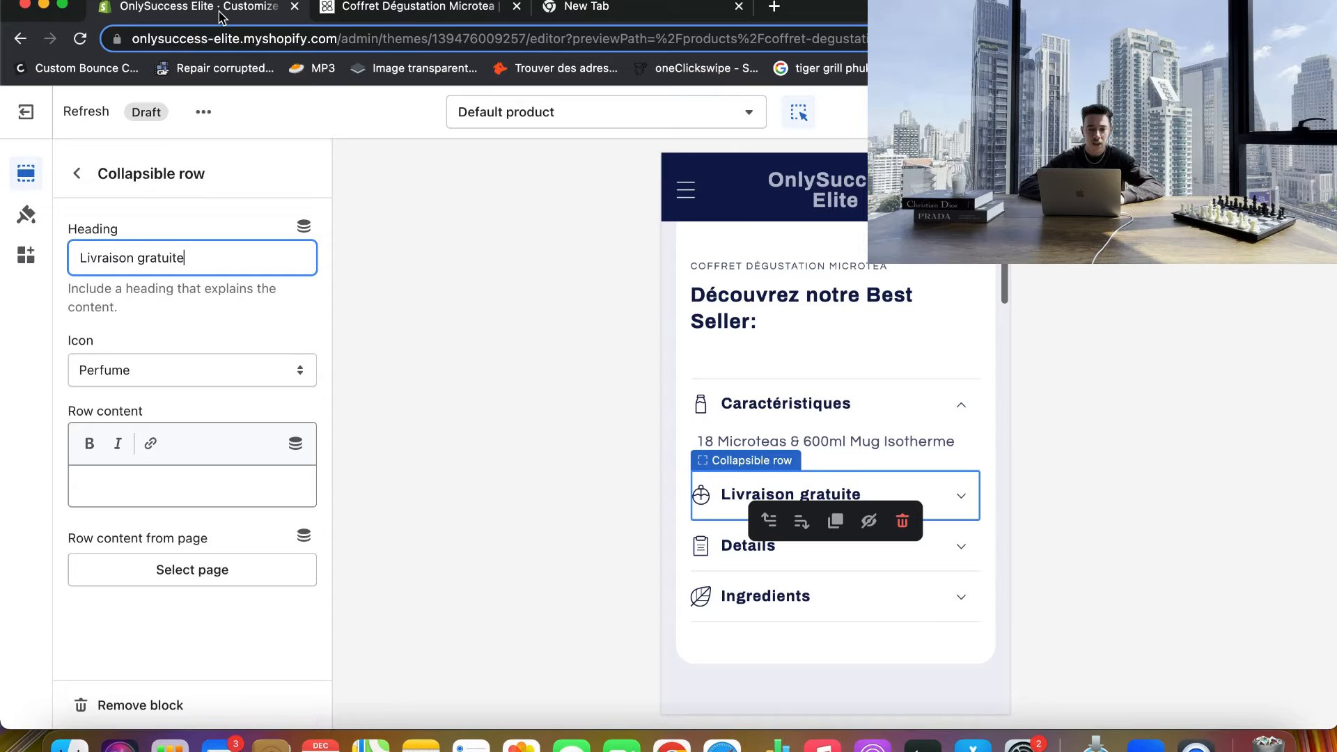
click(134, 483)
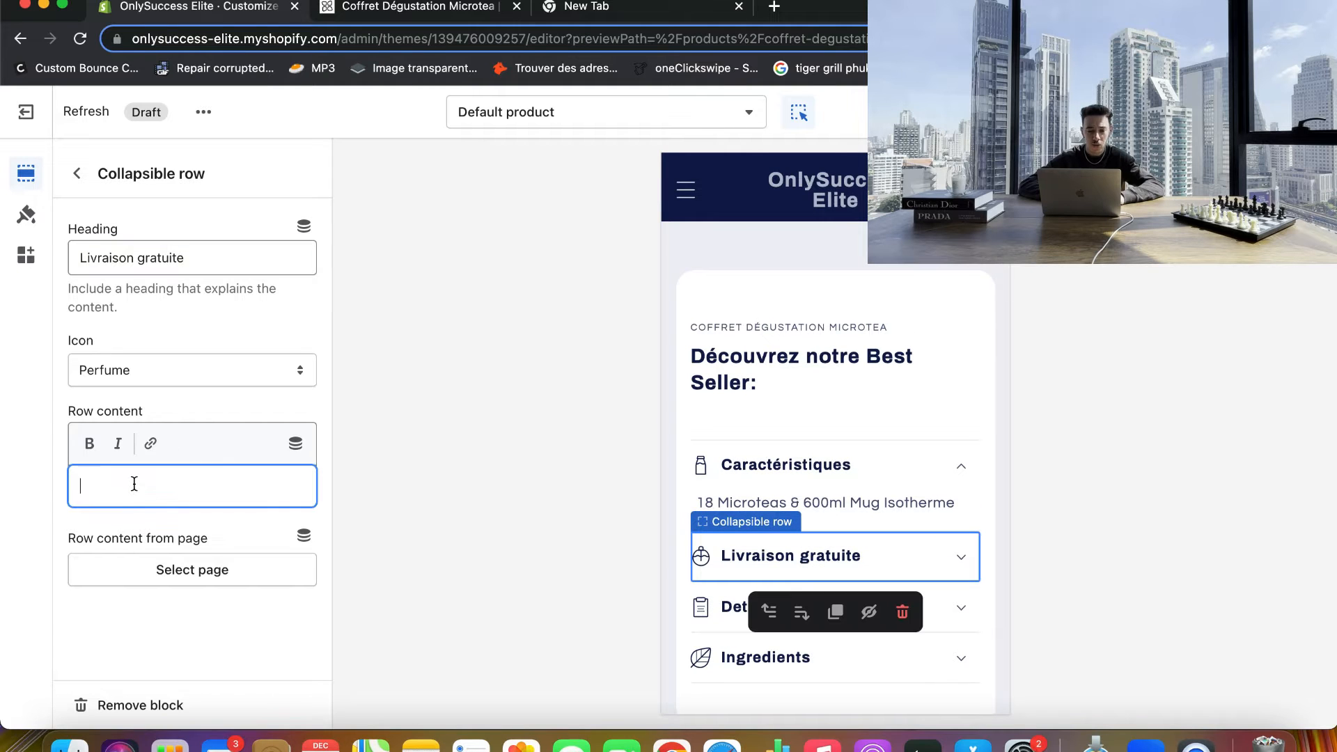
key(super+v)
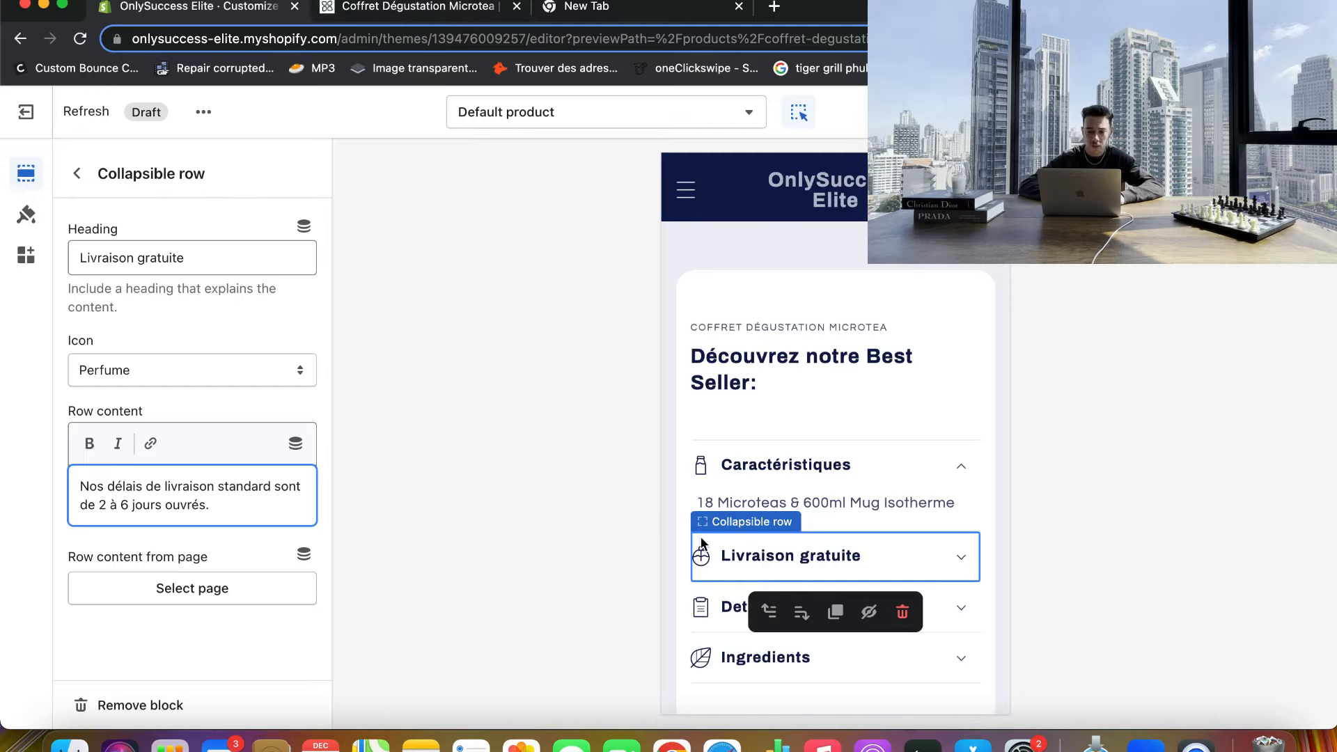
- Set the Livraison gratuite row's icon to Star
click(106, 372)
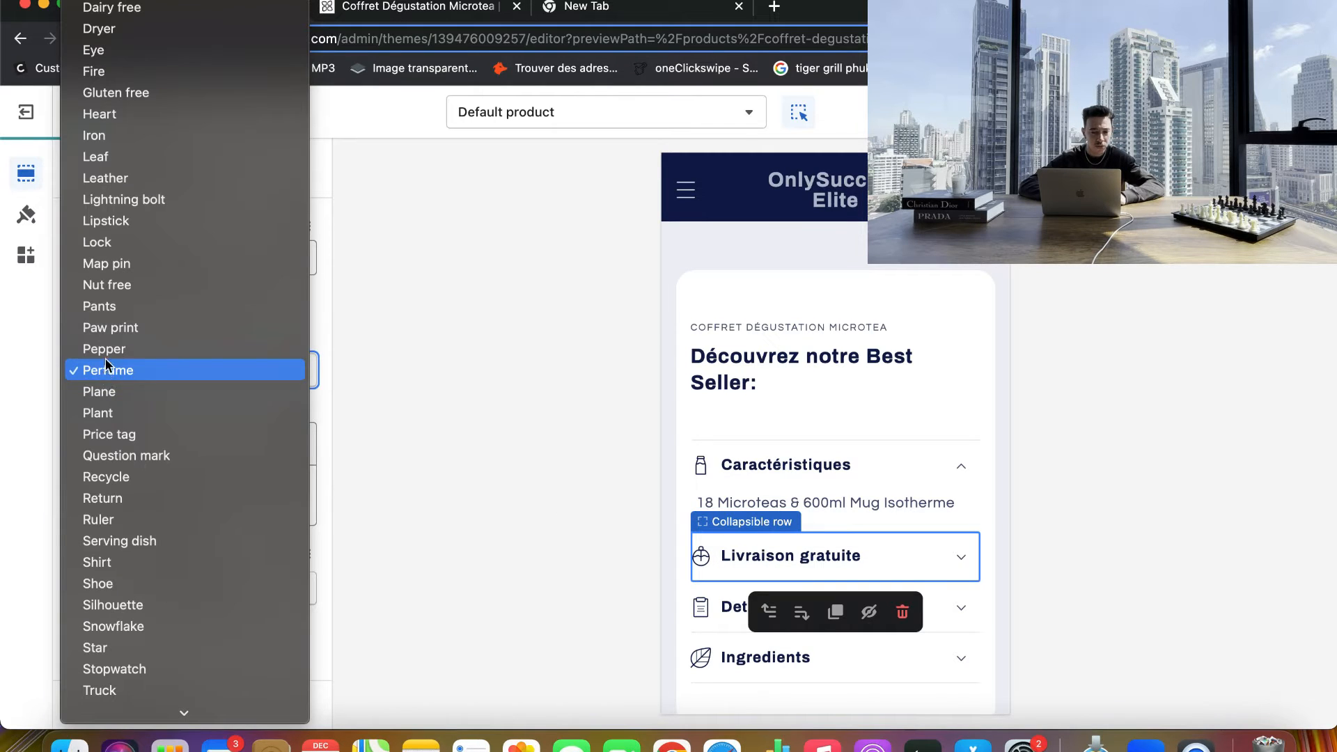
scroll(167, 235, up, 2)
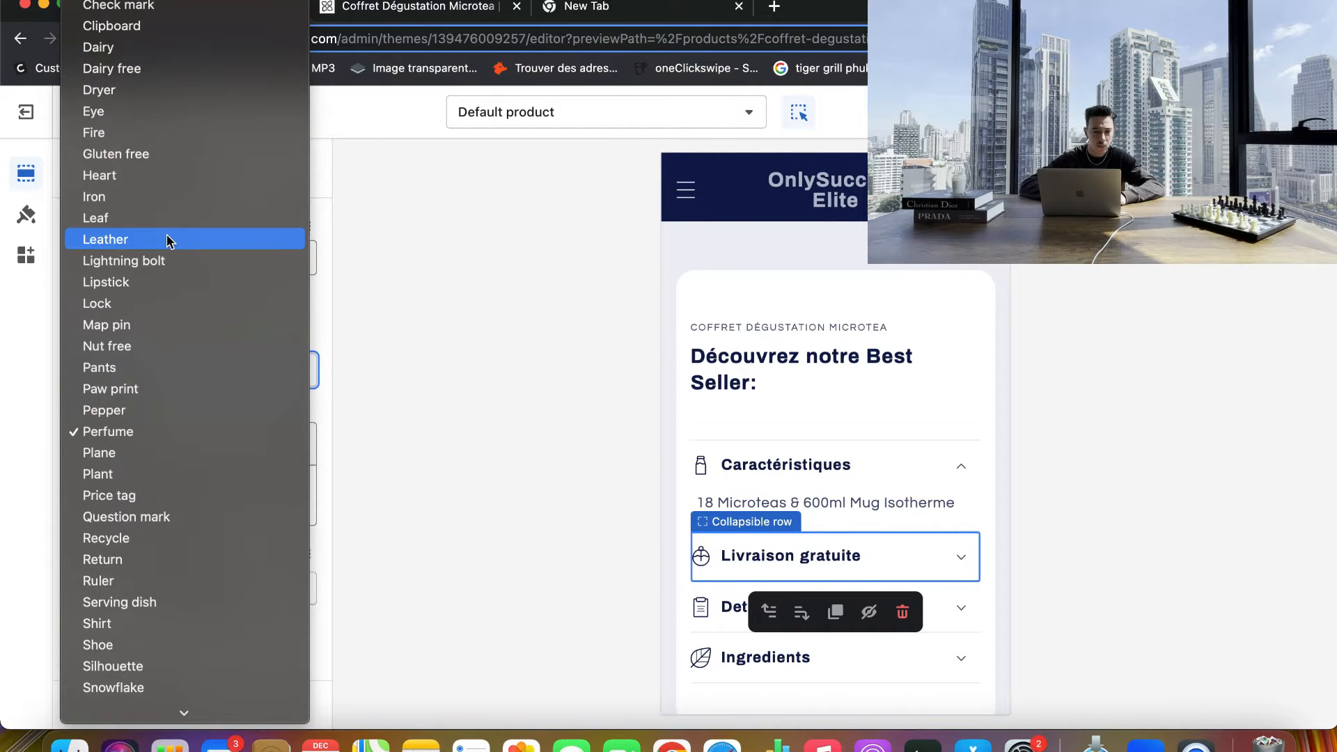
scroll(166, 239, up, 3)
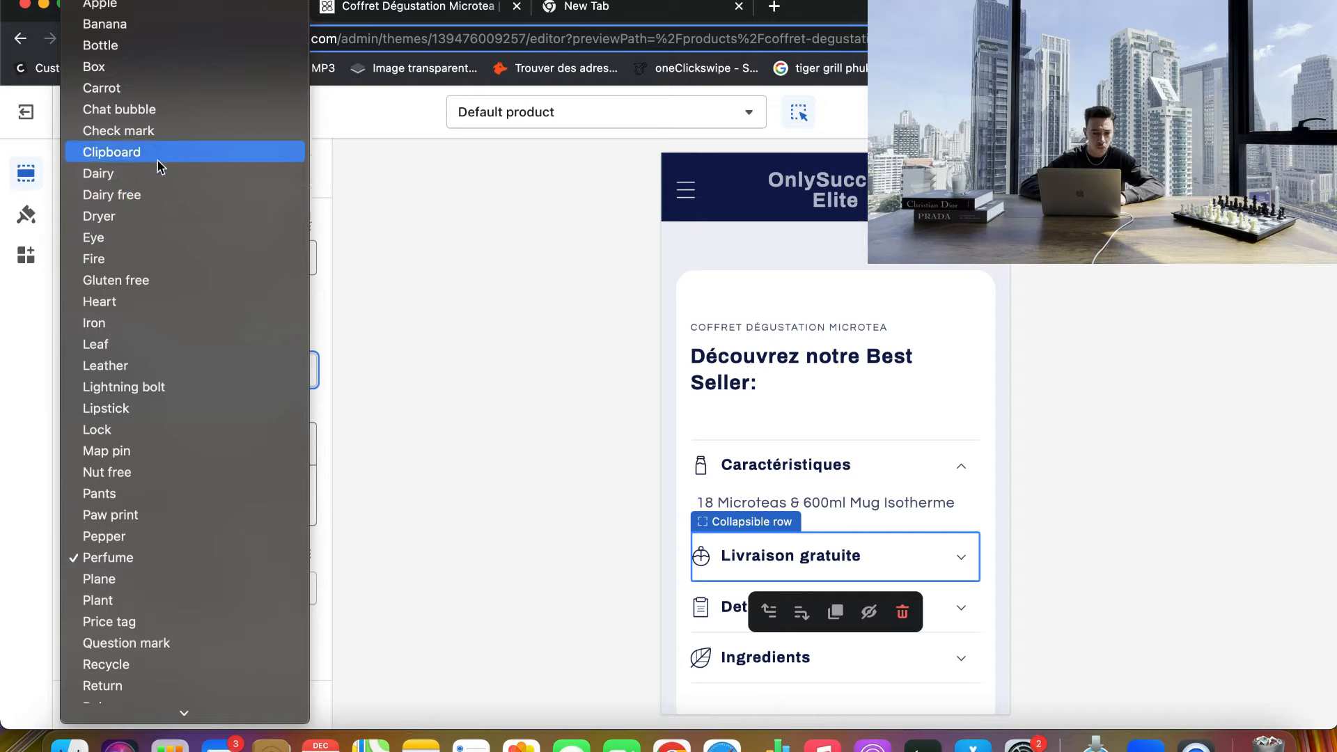
scroll(160, 398, down, 5)
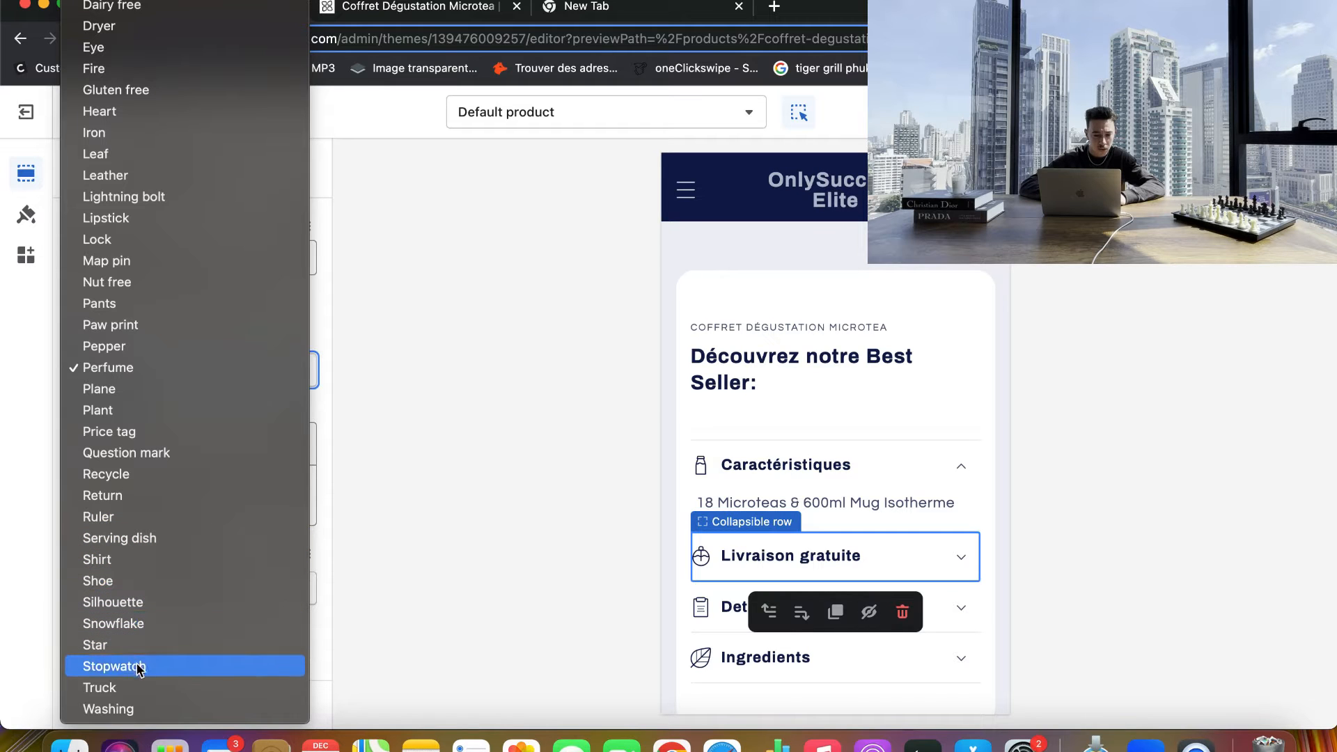
key(Escape)
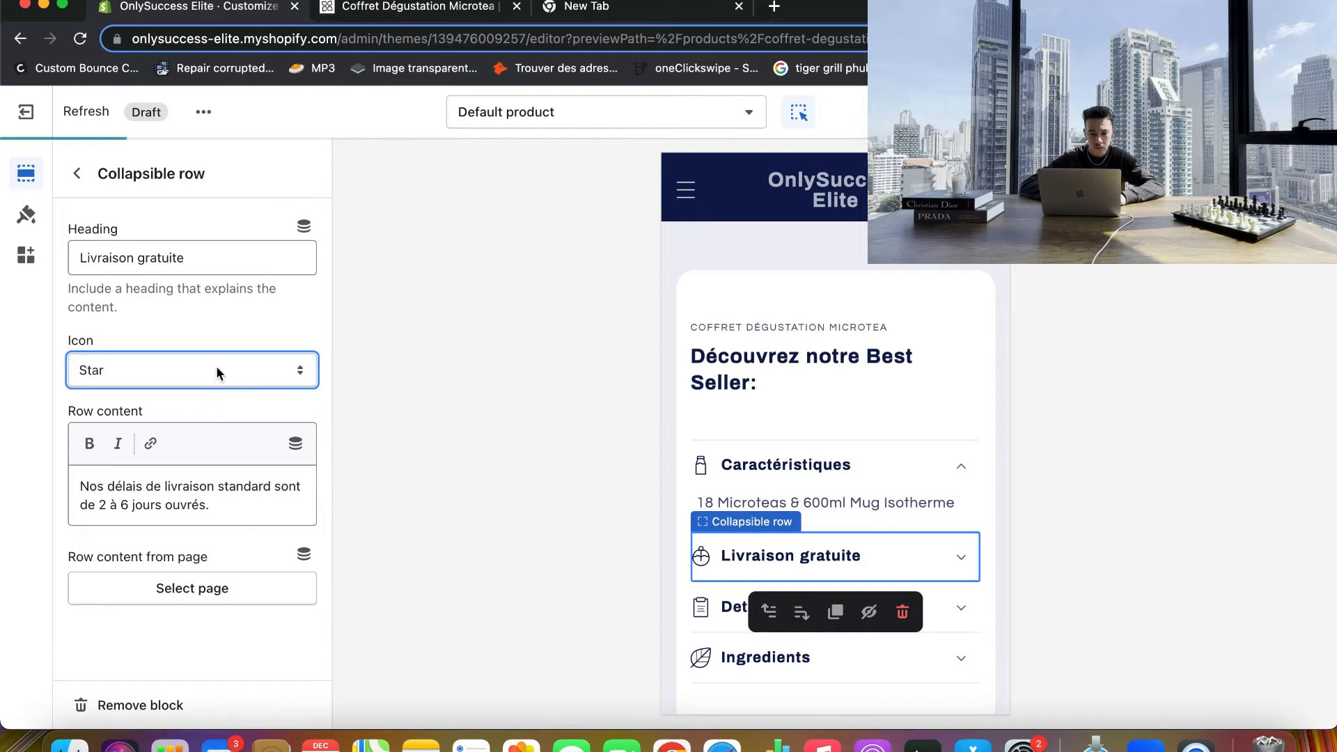
- Try the Serving dish and Clipboard icons on the Livraison gratuite row
click(216, 368)
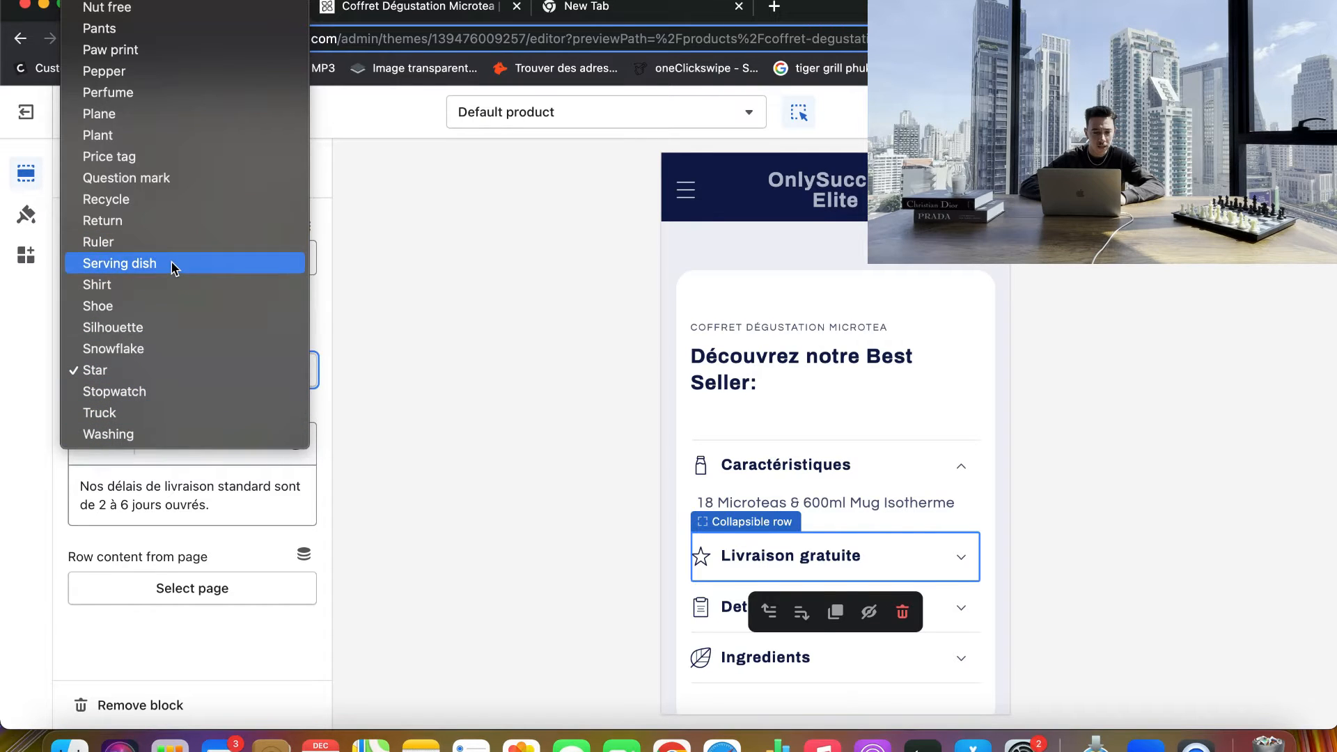
key(Escape)
click(170, 366)
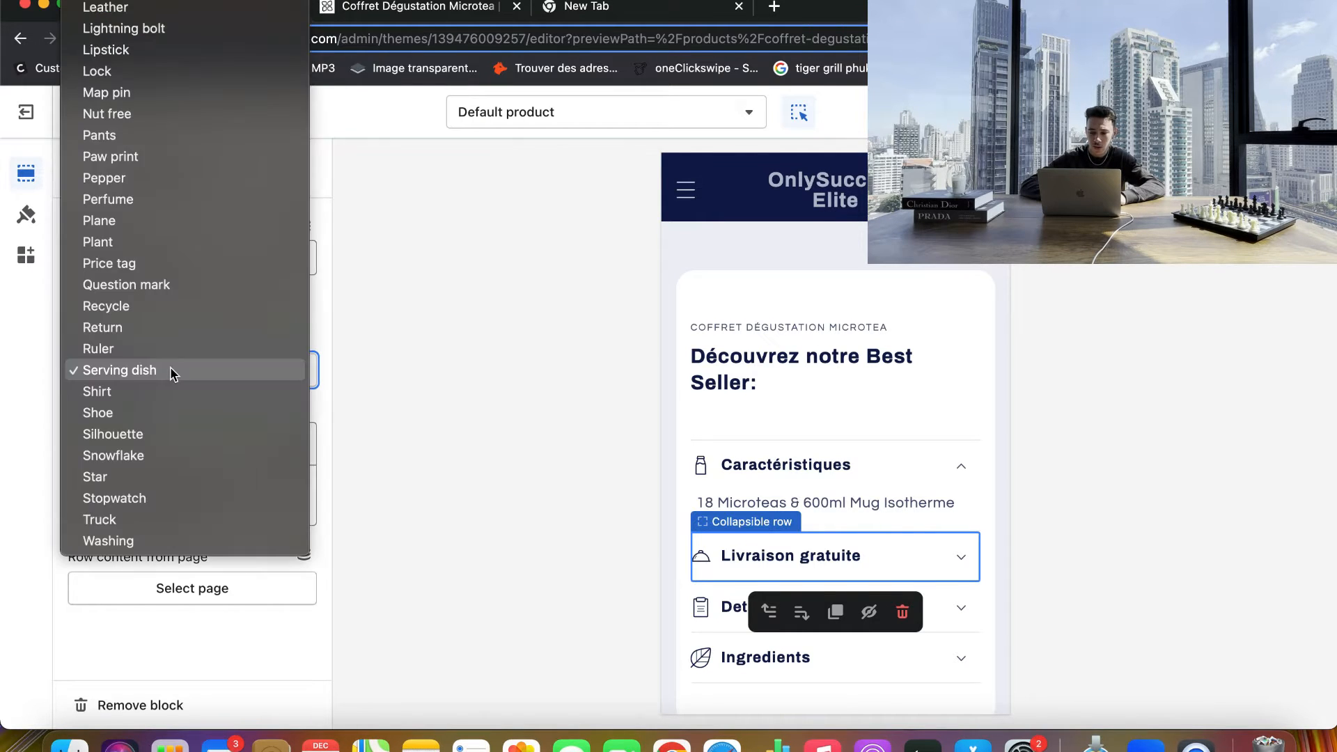
scroll(170, 366, up, 3)
scroll(167, 348, up, 2)
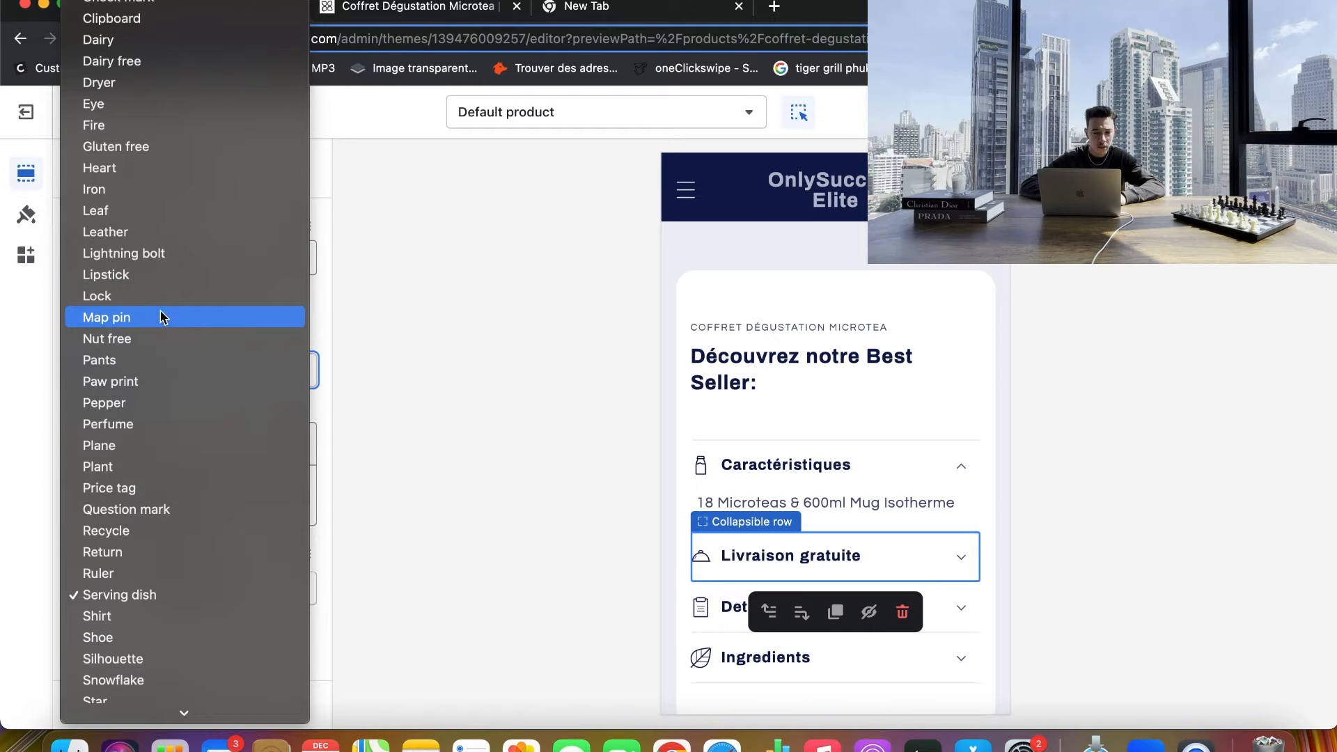
scroll(174, 265, up, 3)
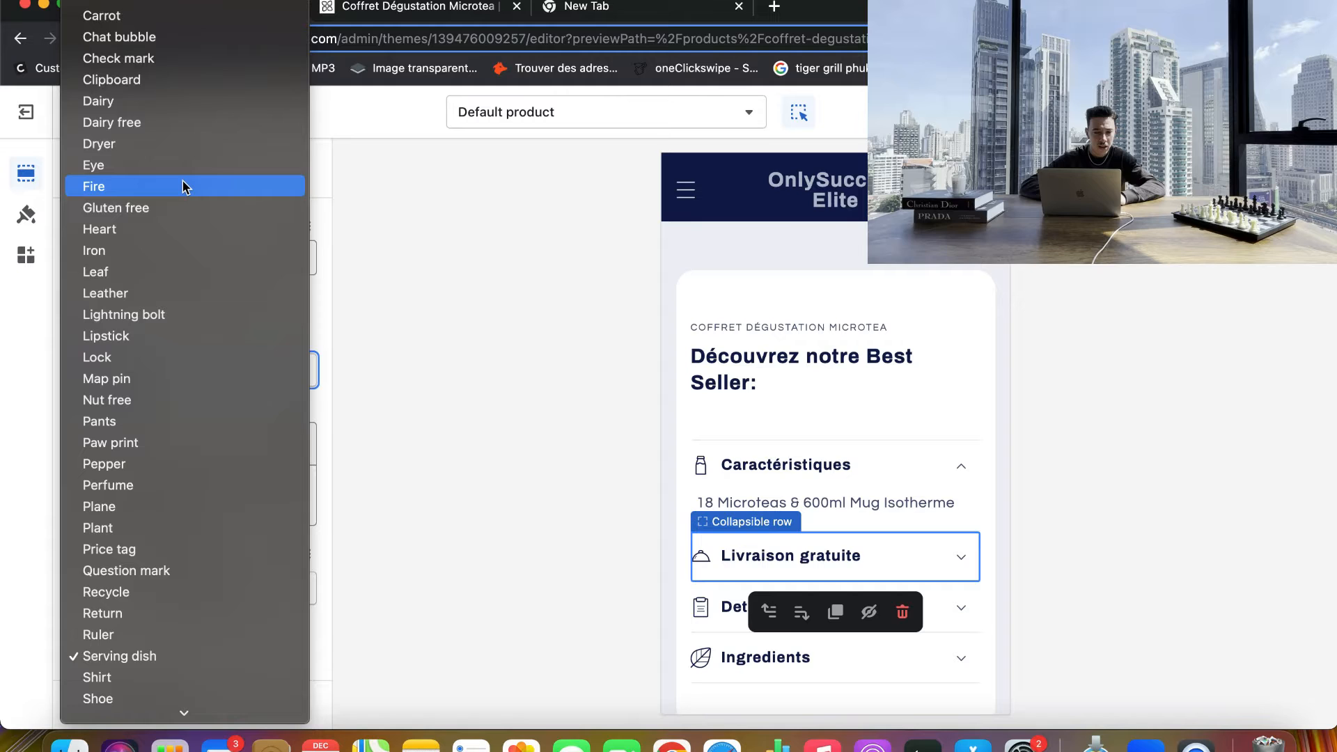
scroll(168, 191, up, 1)
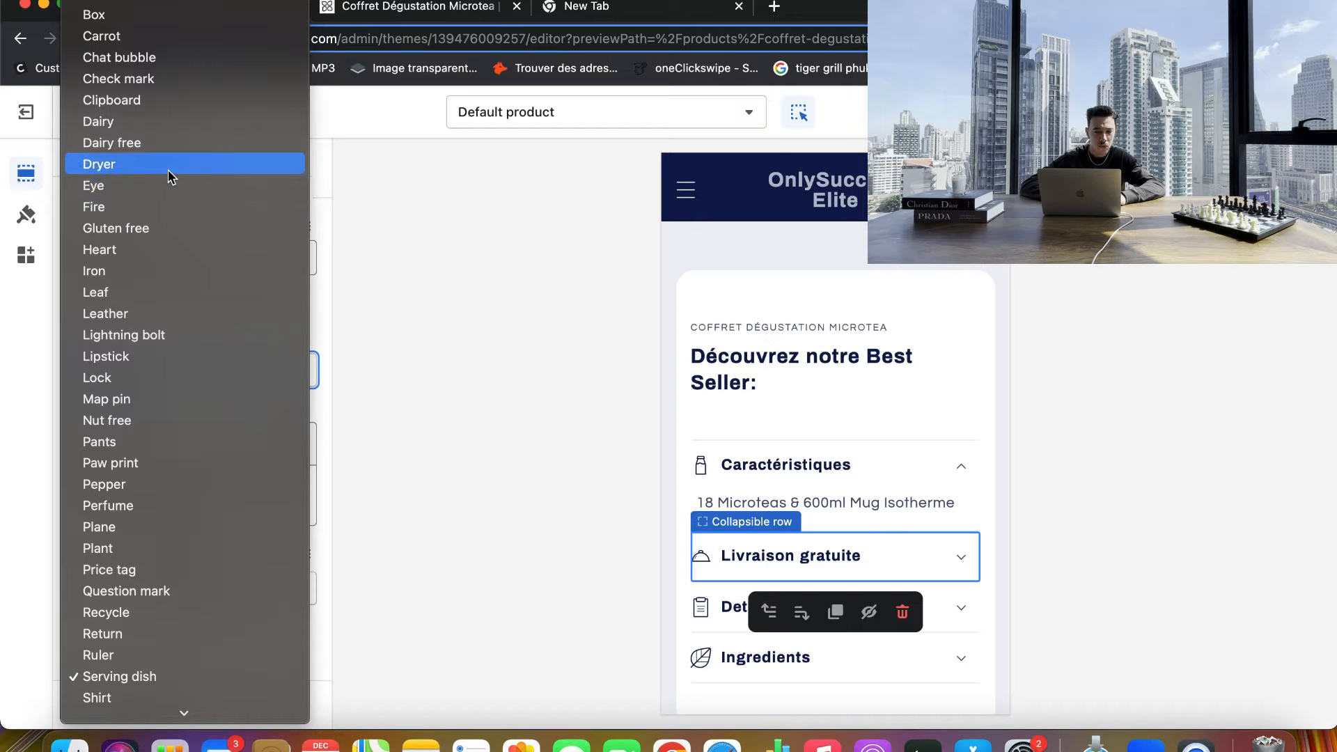
click(177, 103)
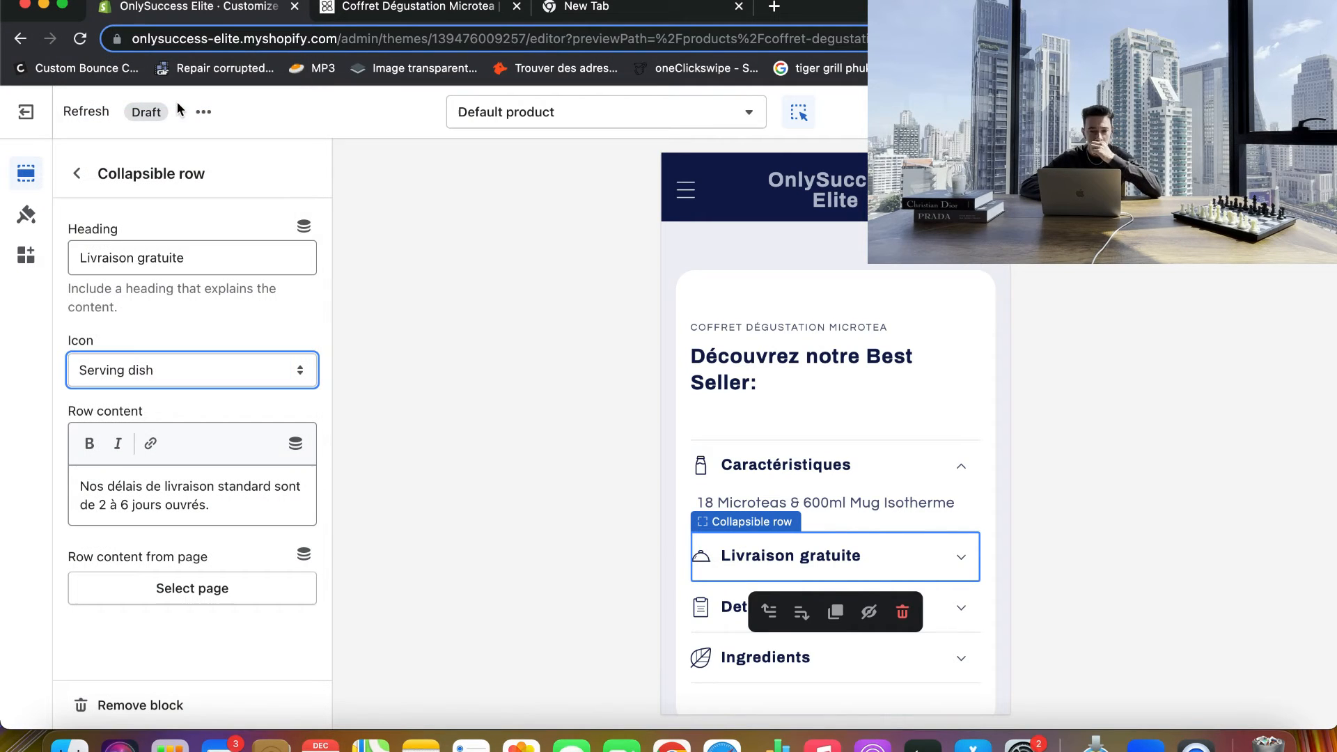
- Switch the Livraison gratuite row's icon back to Star
click(190, 378)
scroll(187, 474, down, 10)
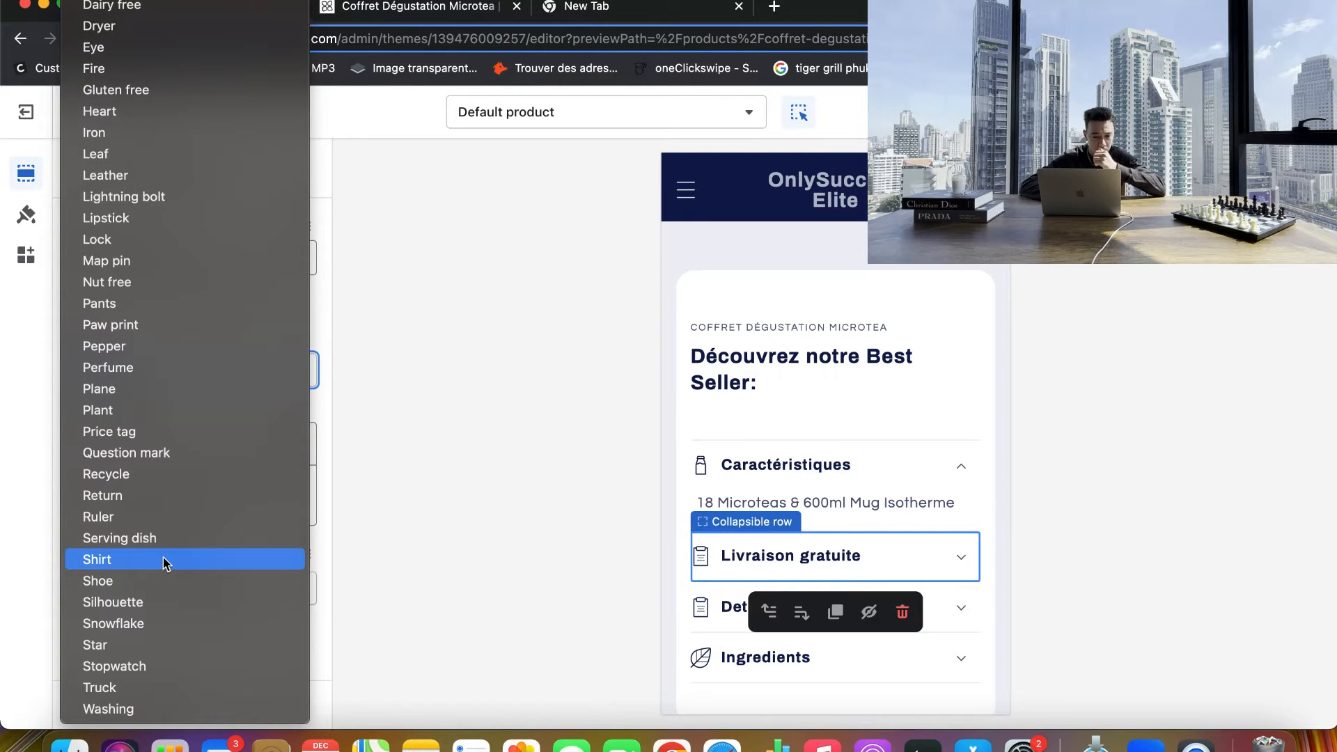
click(150, 645)
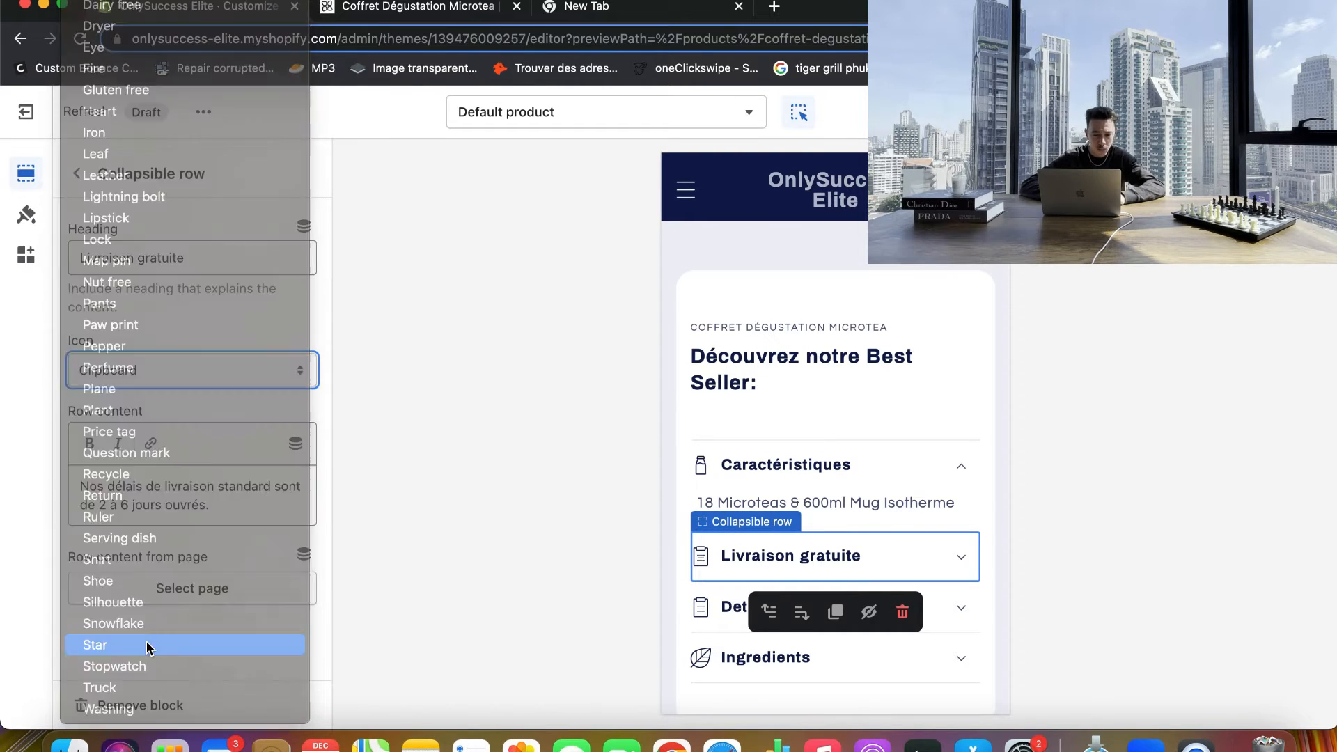
- Examine the detailed product information and the flavour list on the Waterdrop page for text to use in the remaining rows
click(416, 8)
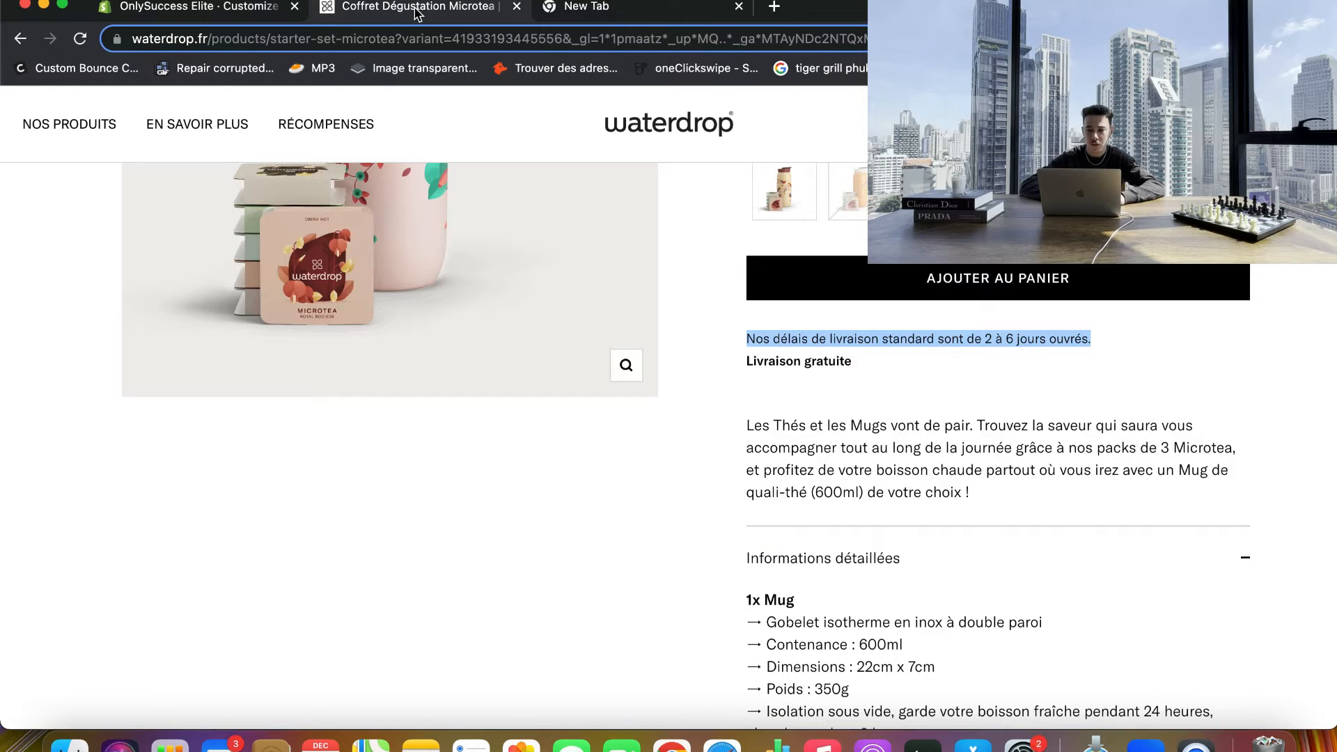
scroll(790, 472, down, 6)
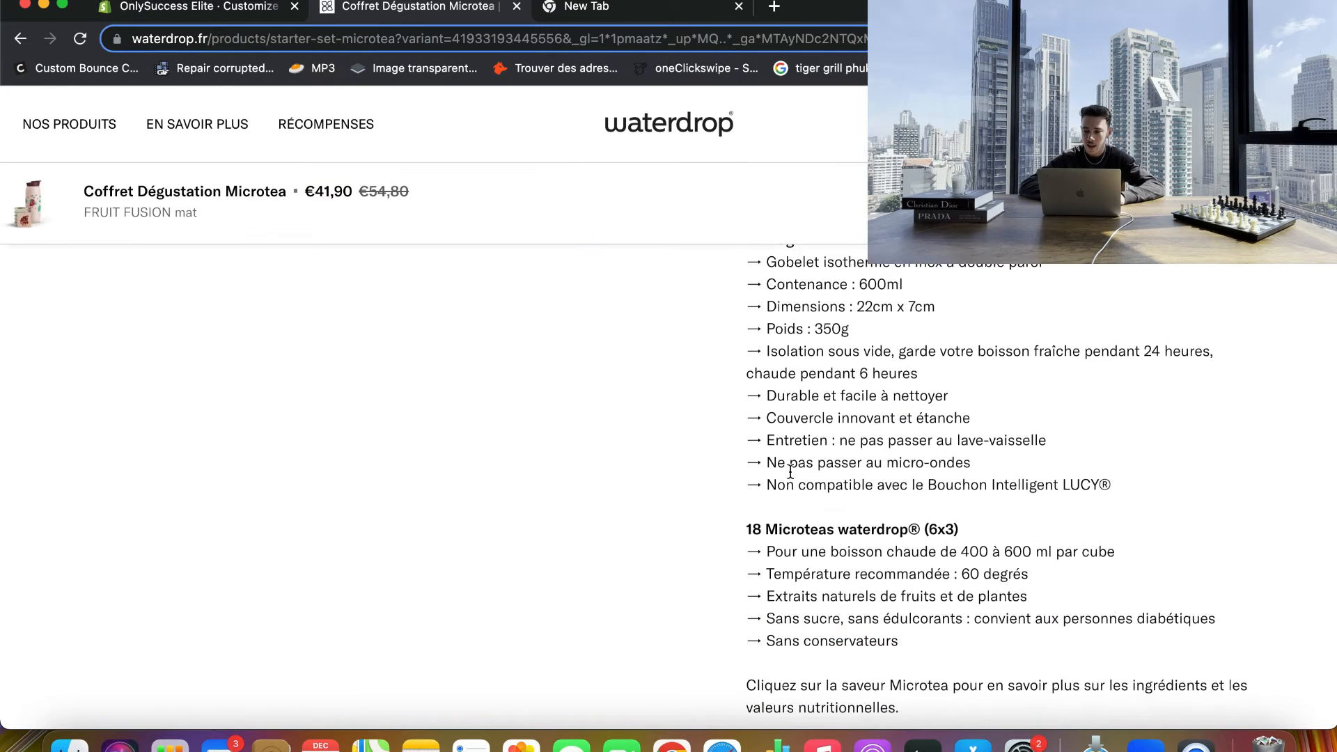
scroll(672, 509, down, 10)
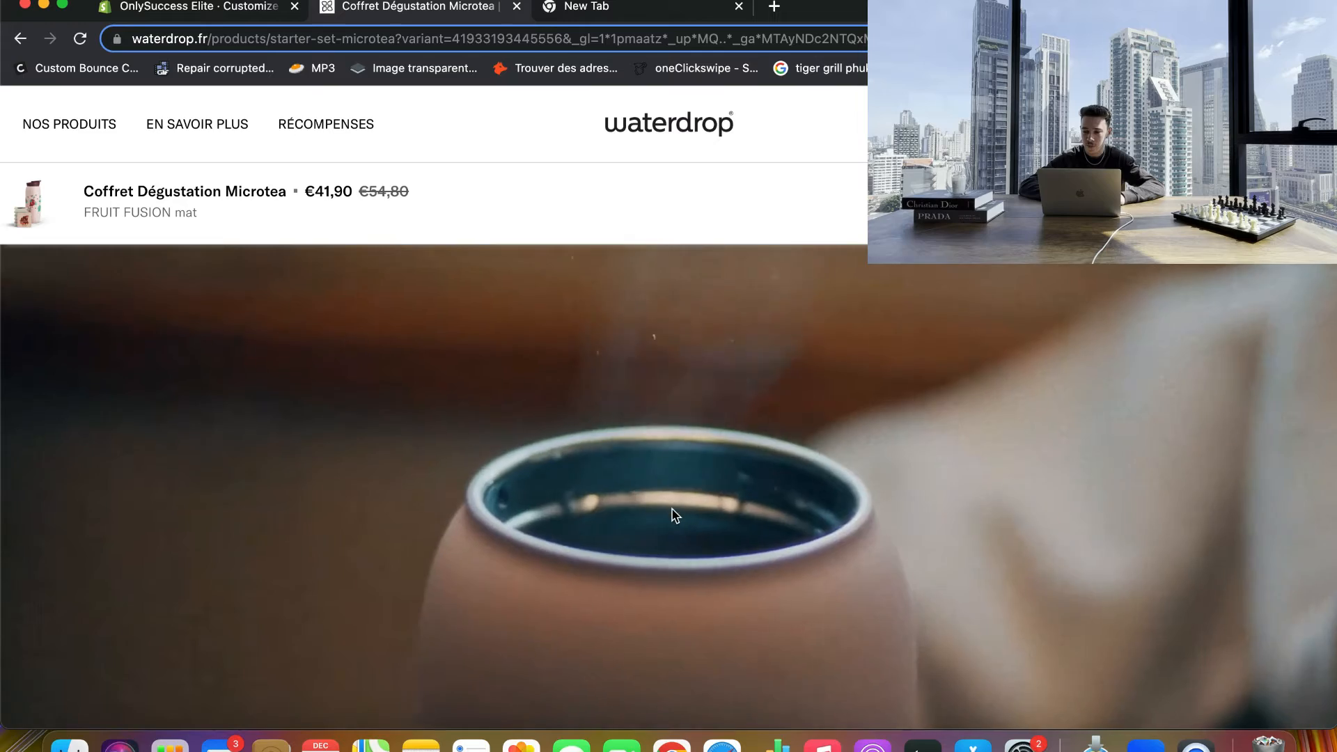
scroll(672, 511, up, 12)
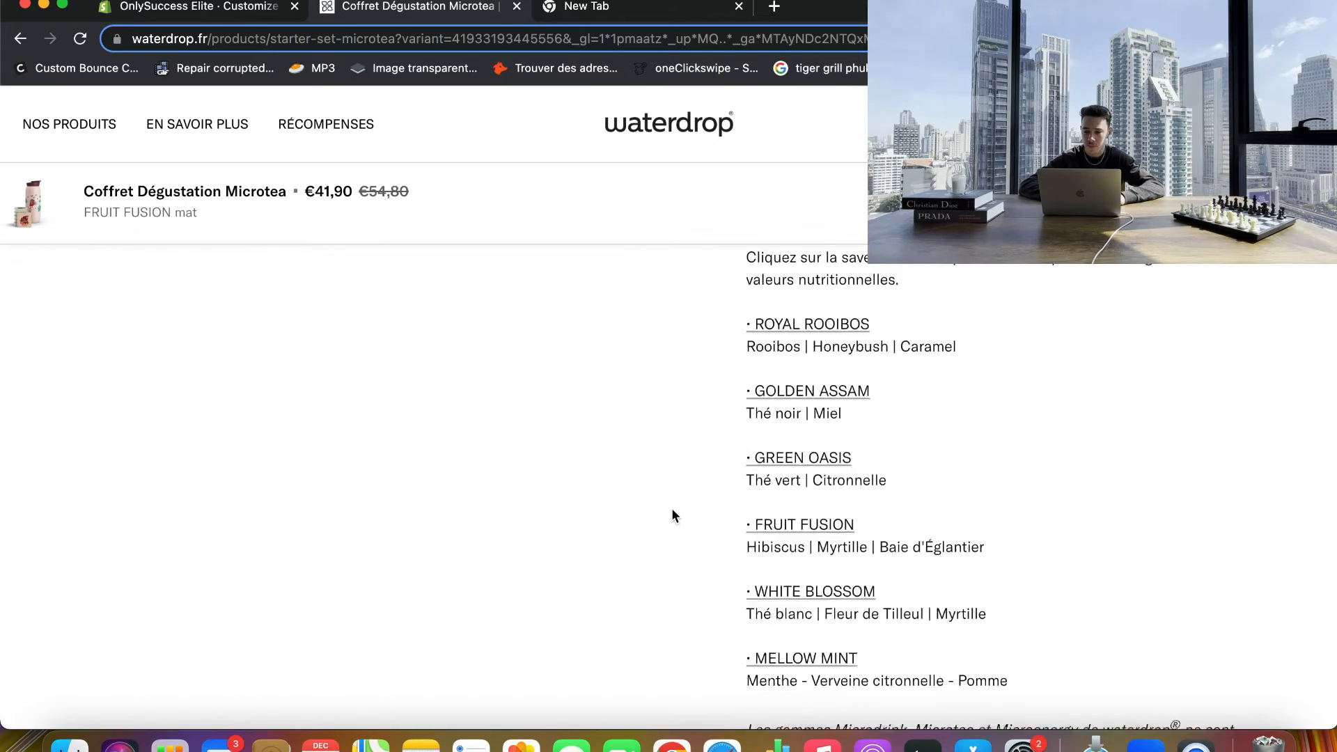
scroll(672, 509, up, 6)
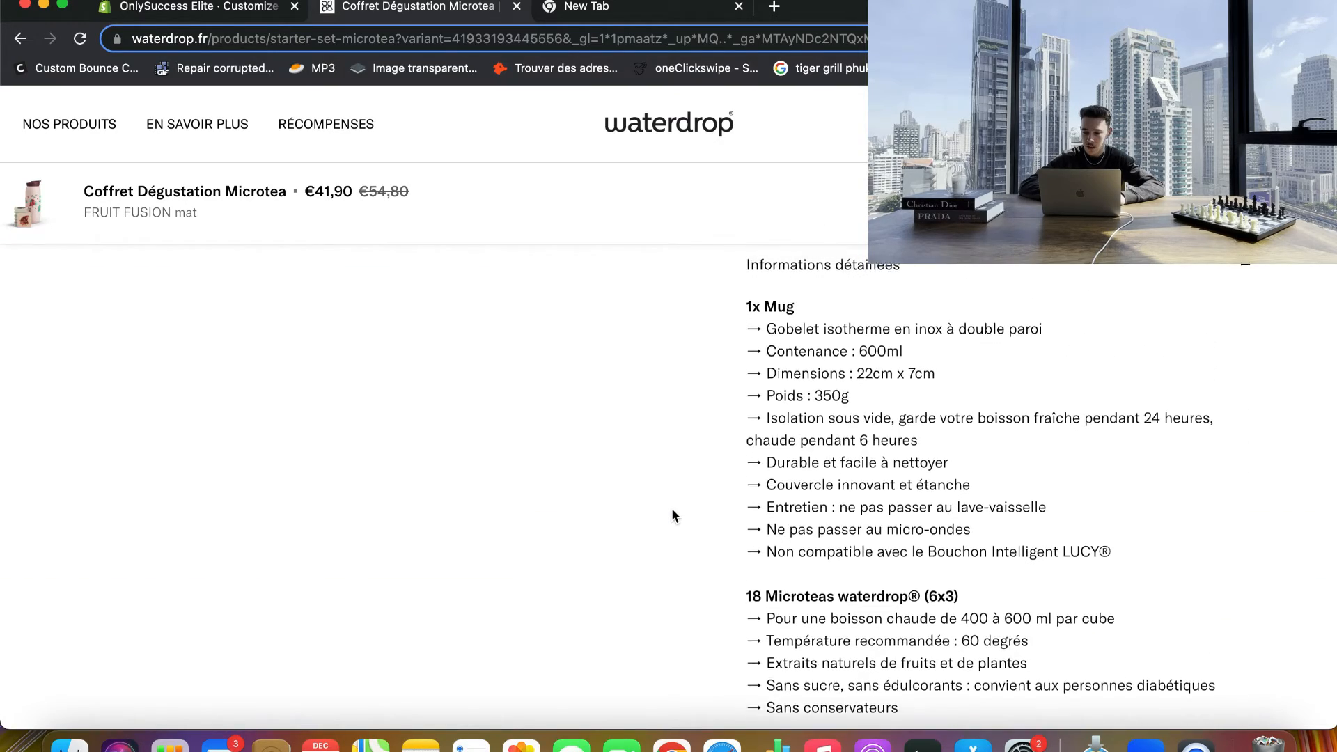
scroll(672, 515, down, 8)
scroll(672, 515, up, 2)
scroll(671, 515, up, 2)
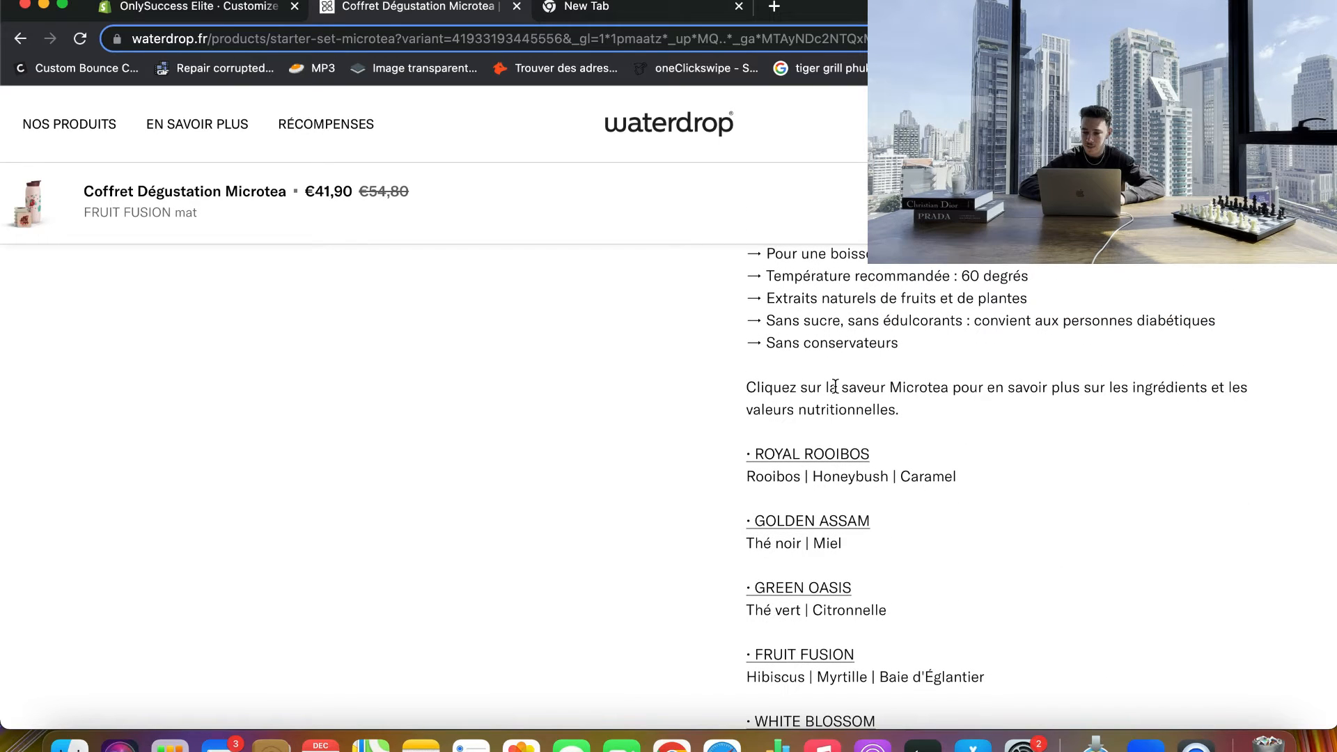
- Select the list of Microtea flavours and their ingredients on the Waterdrop page, starting at ROYAL ROOIBOS
triple_click(781, 384)
click(907, 404)
scroll(907, 404, down, 10)
scroll(907, 403, up, 6)
scroll(907, 400, up, 1)
drag(1035, 582, 734, 674)
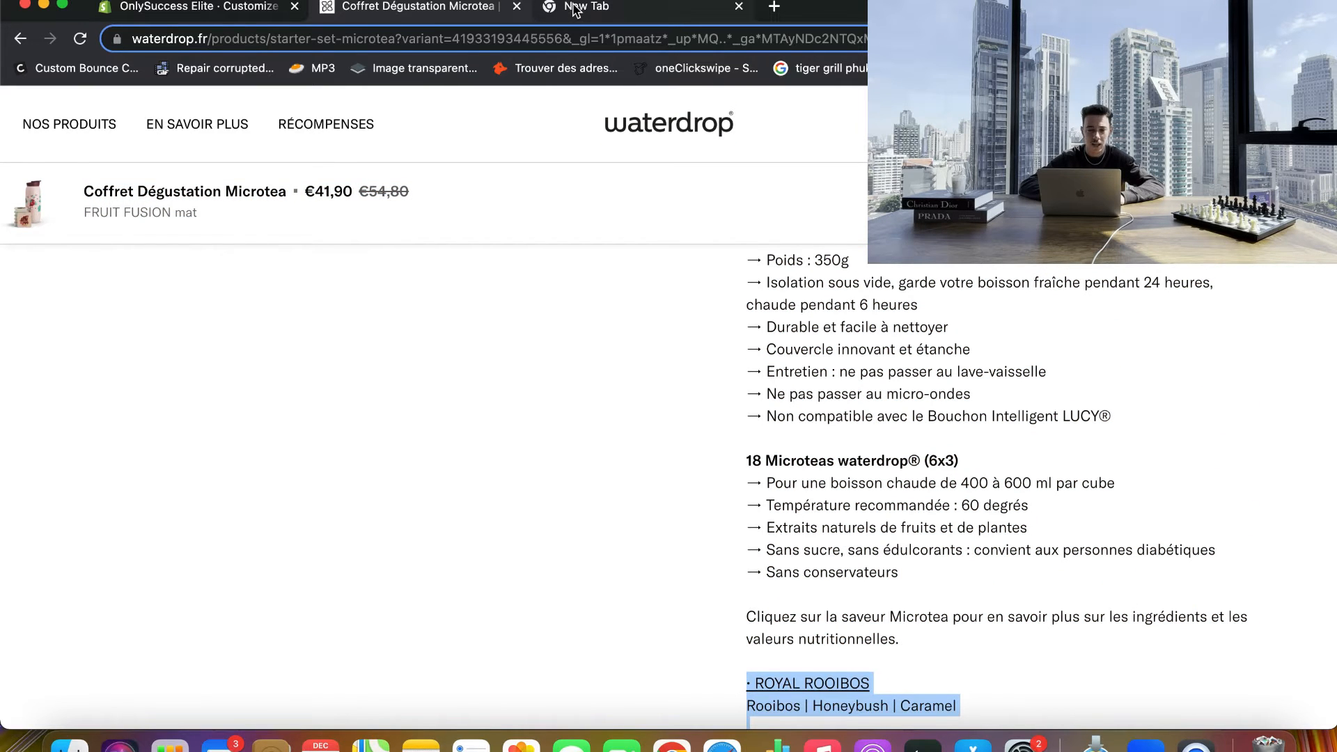
- Switch to the Shopify theme editor and open the Details collapsible row
click(245, 14)
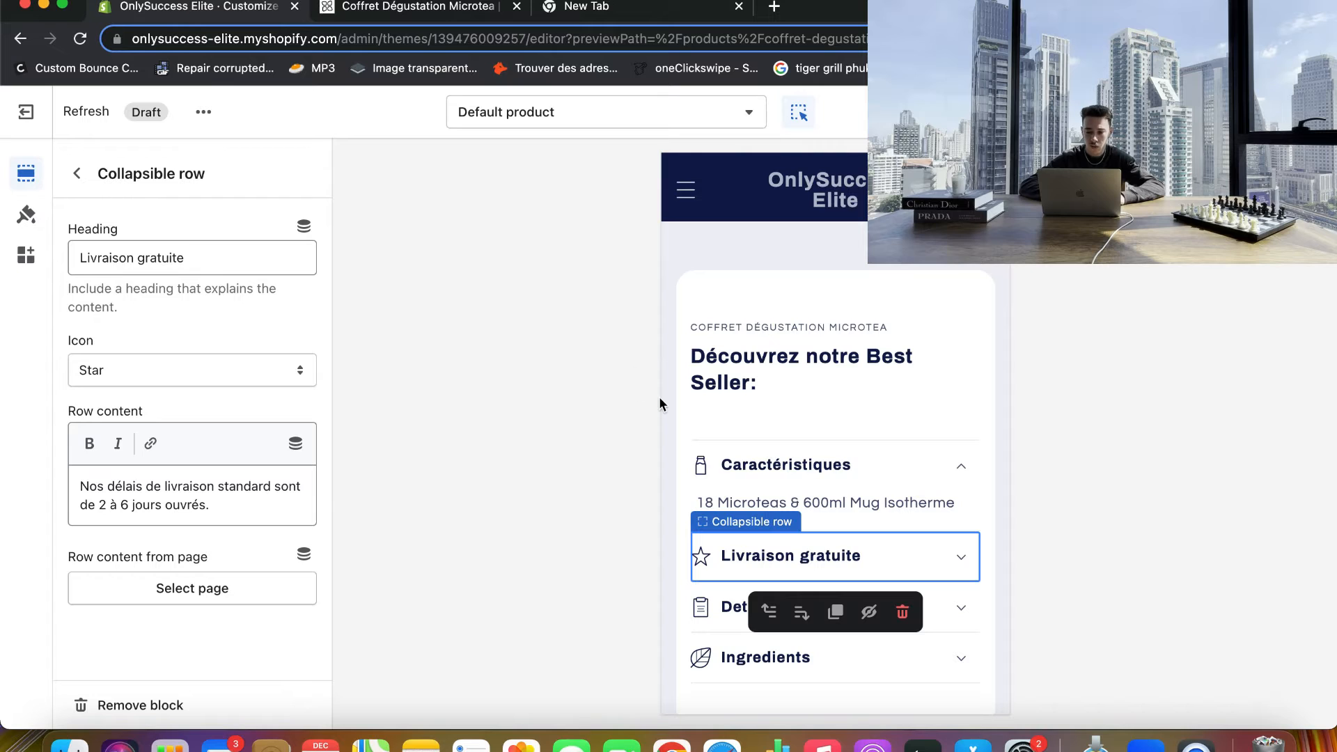
click(728, 610)
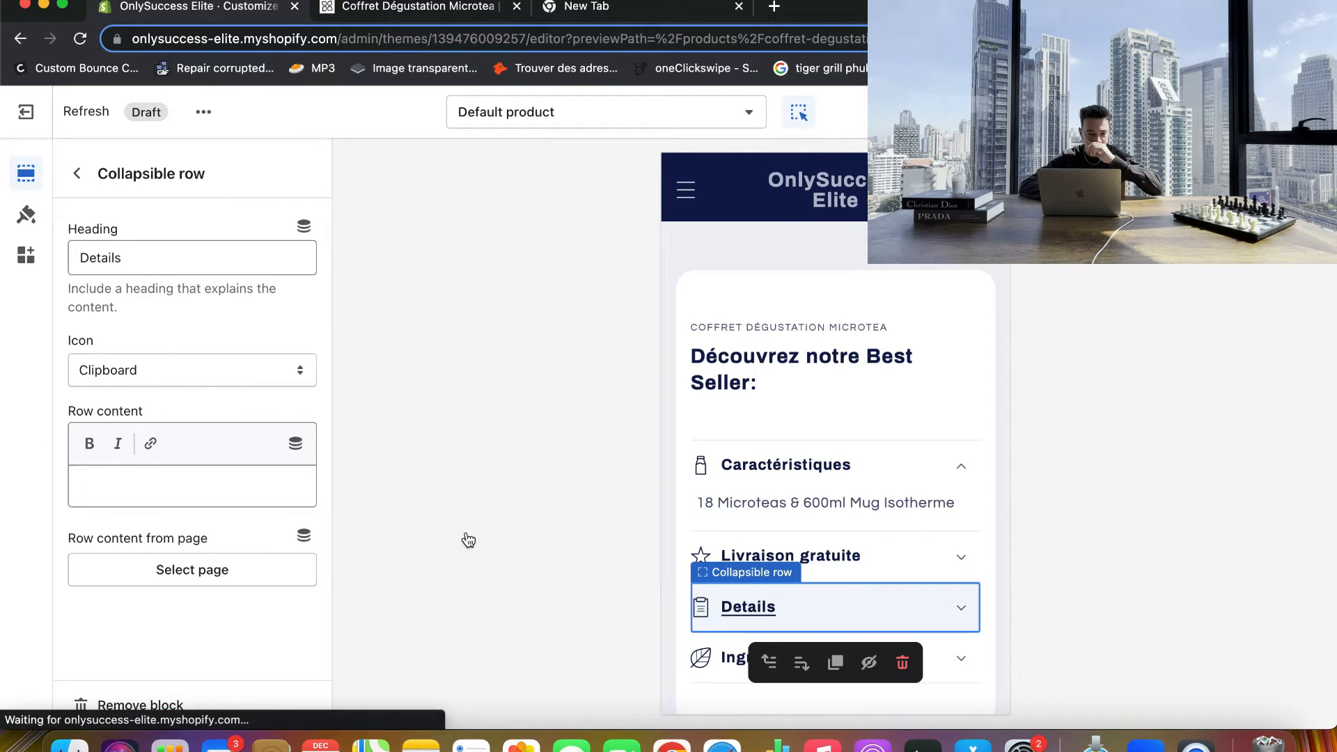
click(167, 367)
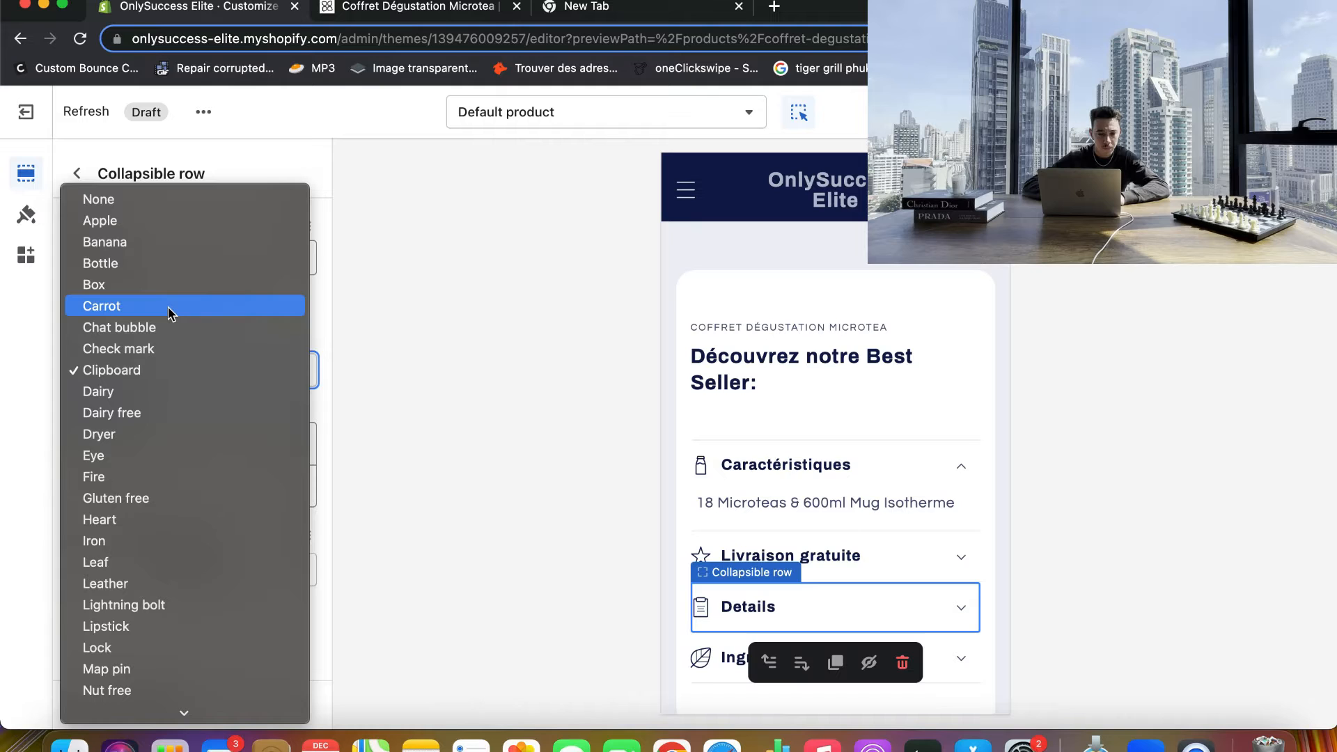
scroll(167, 432, down, 5)
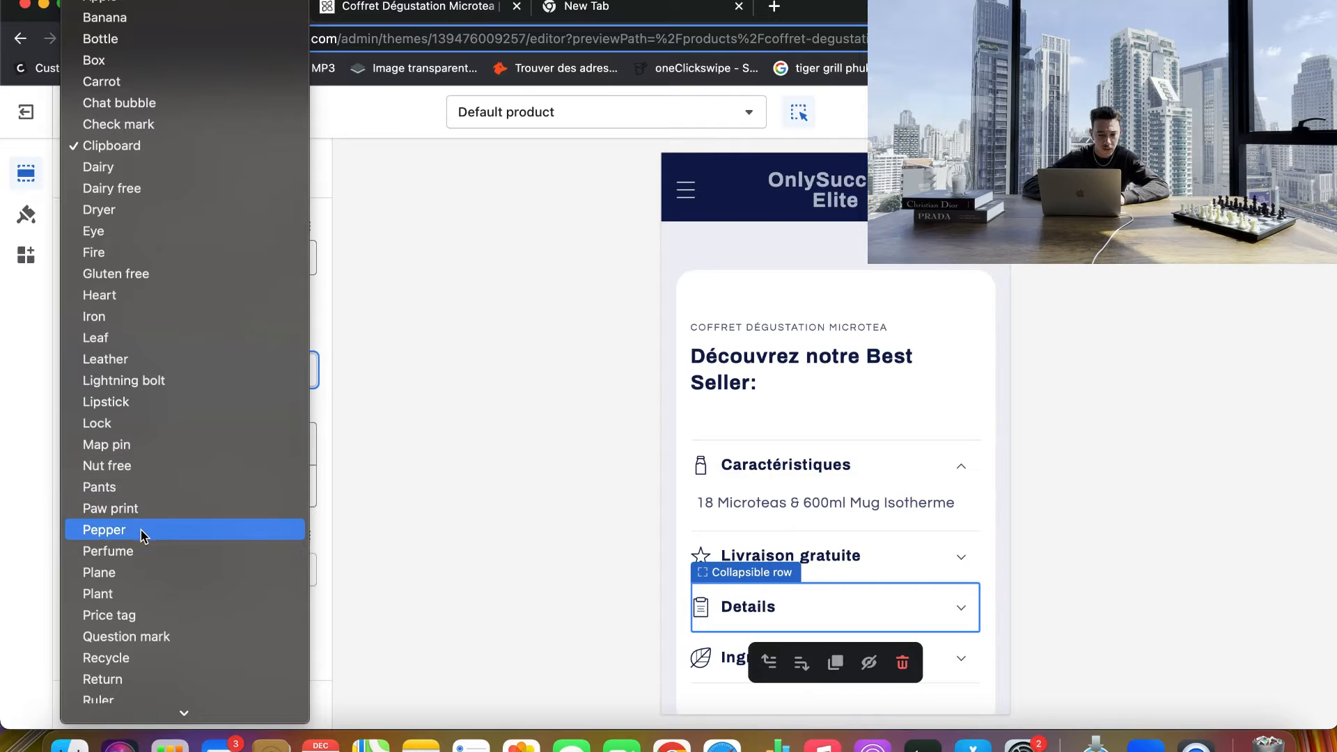
scroll(140, 523, down, 3)
scroll(141, 520, down, 1)
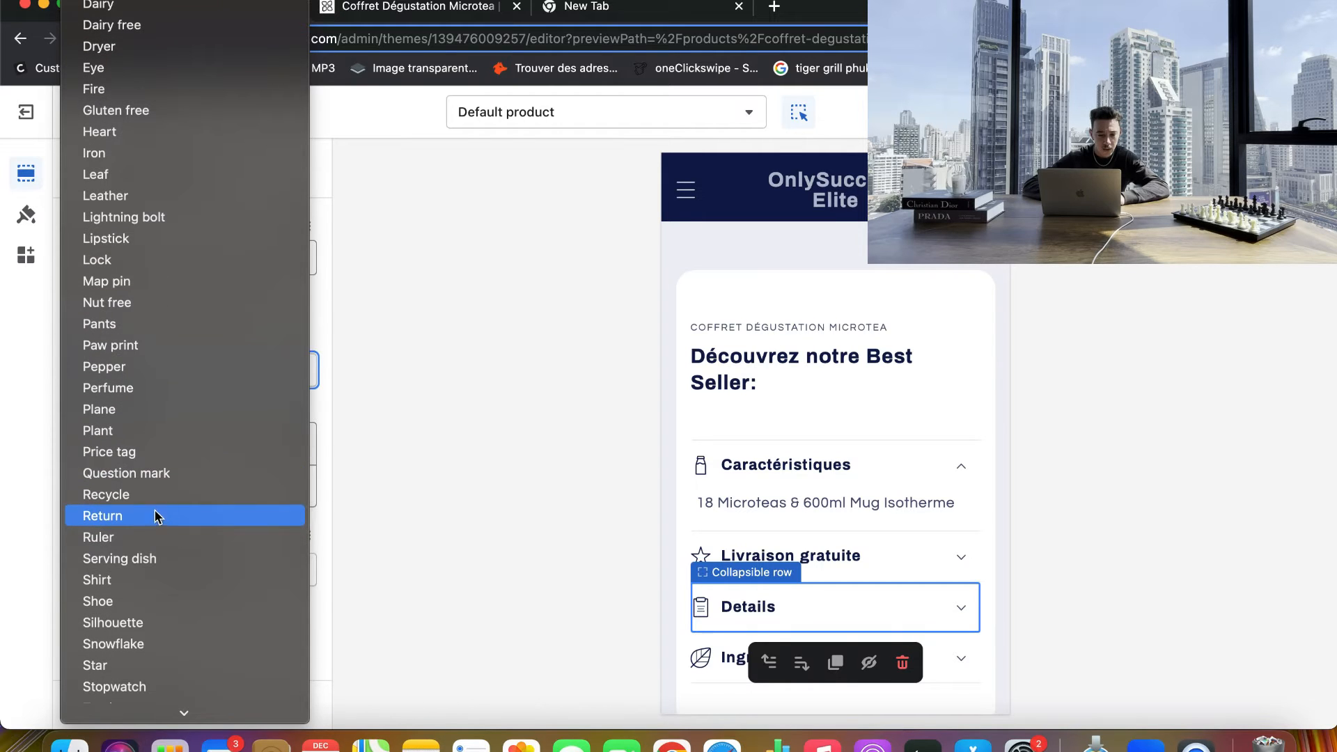
click(567, 482)
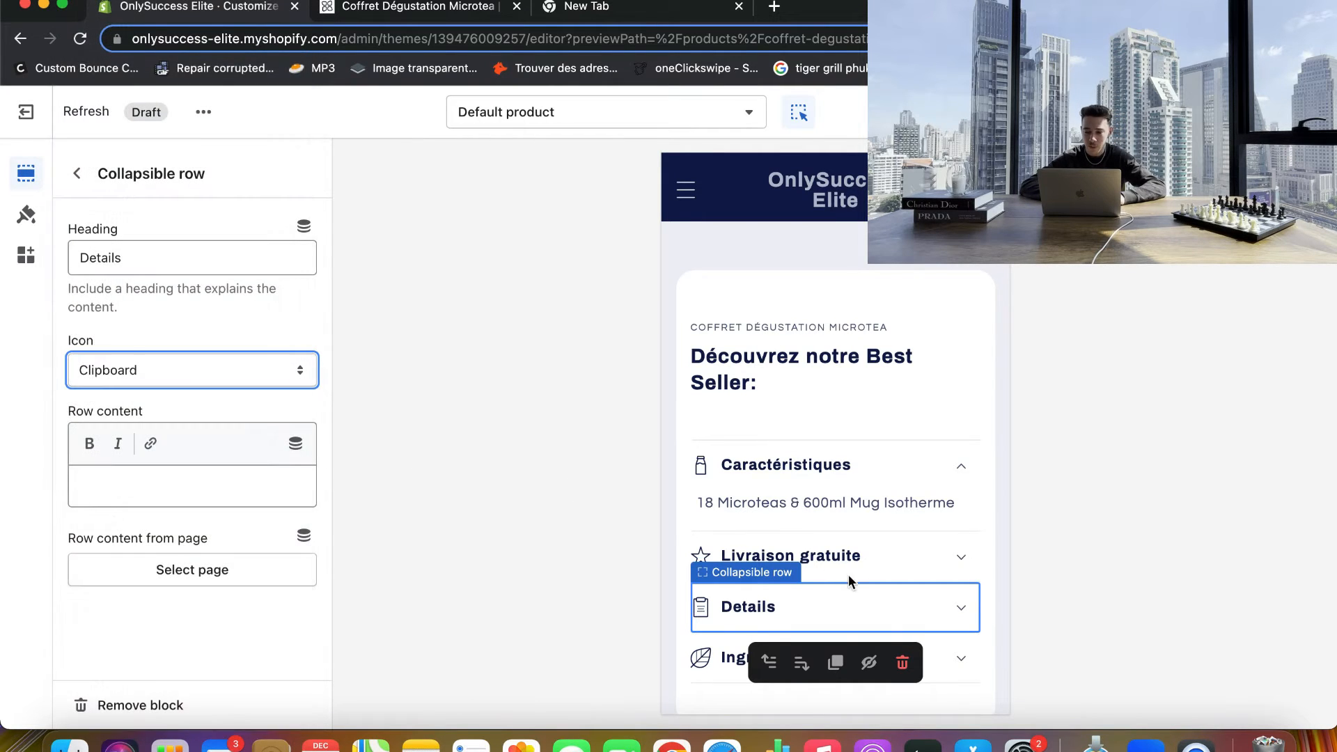
- Paste the copied Microtea flavour list, from ROYAL ROOIBOS to MELLOW MINT, into the Details row's content
scroll(843, 599, down, 1)
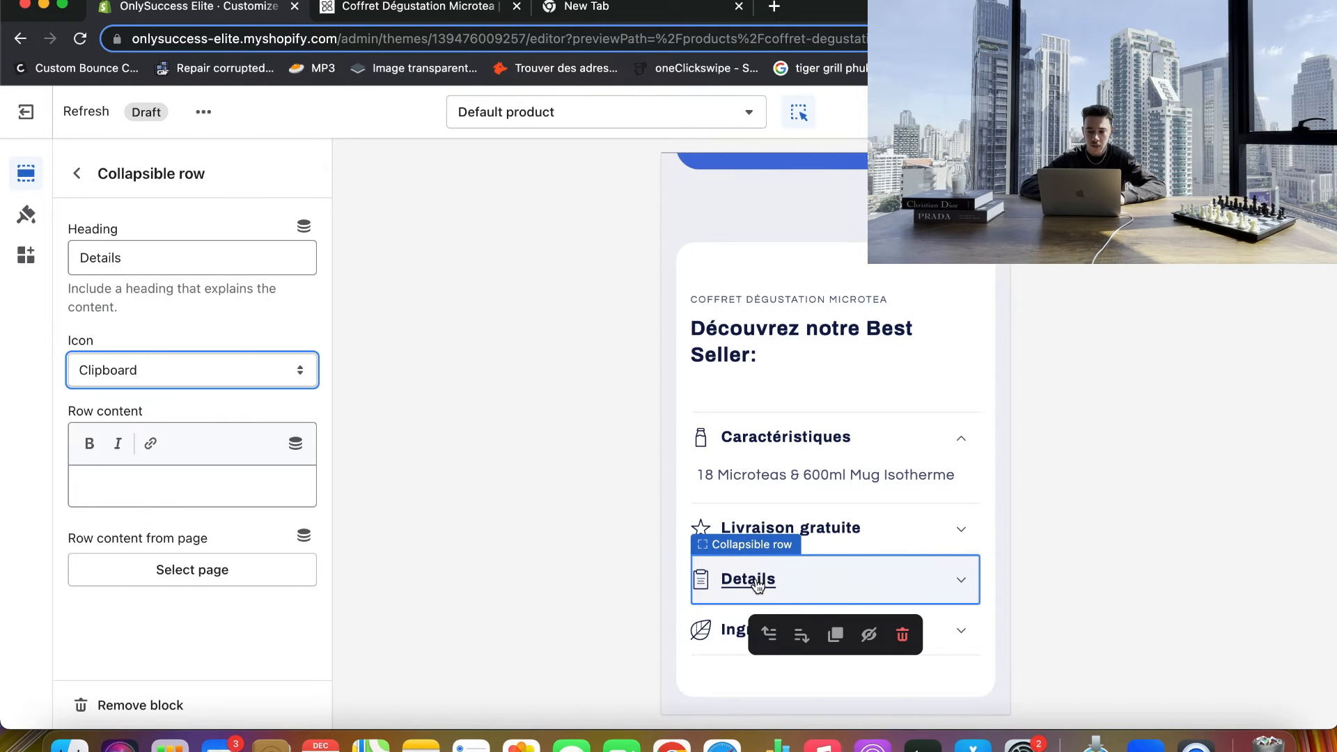
click(842, 603)
click(111, 481)
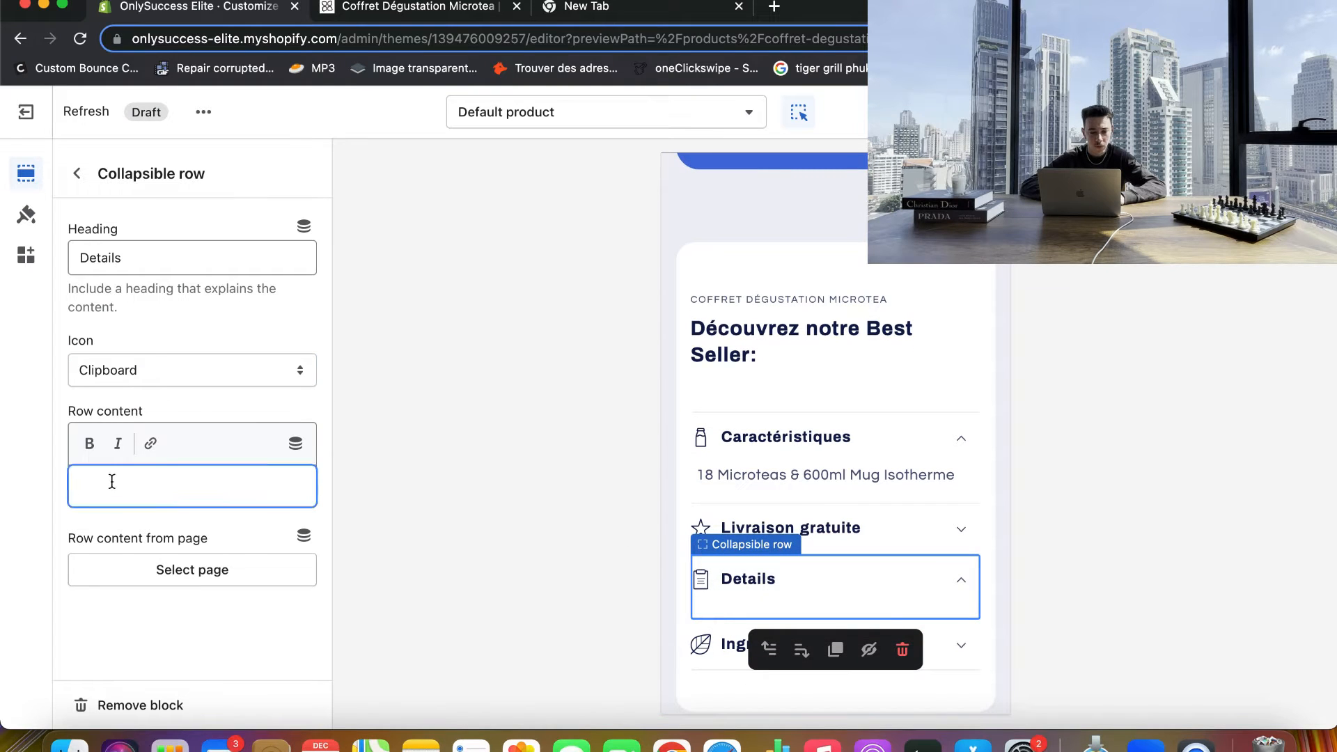
text(• GOLDEN ASSAM Thé noir | Miel • GREEN OASIS Thé vert | Citronnelle • FRUIT FUSION Hibiscus | Myrtille | Baie d'Églantier  • WHITE BLOSSOM Thé blanc | Fleur de Tilleul | Myrtille • MELLOW MINT Menthe - Verveine citronnelle - Pomme)
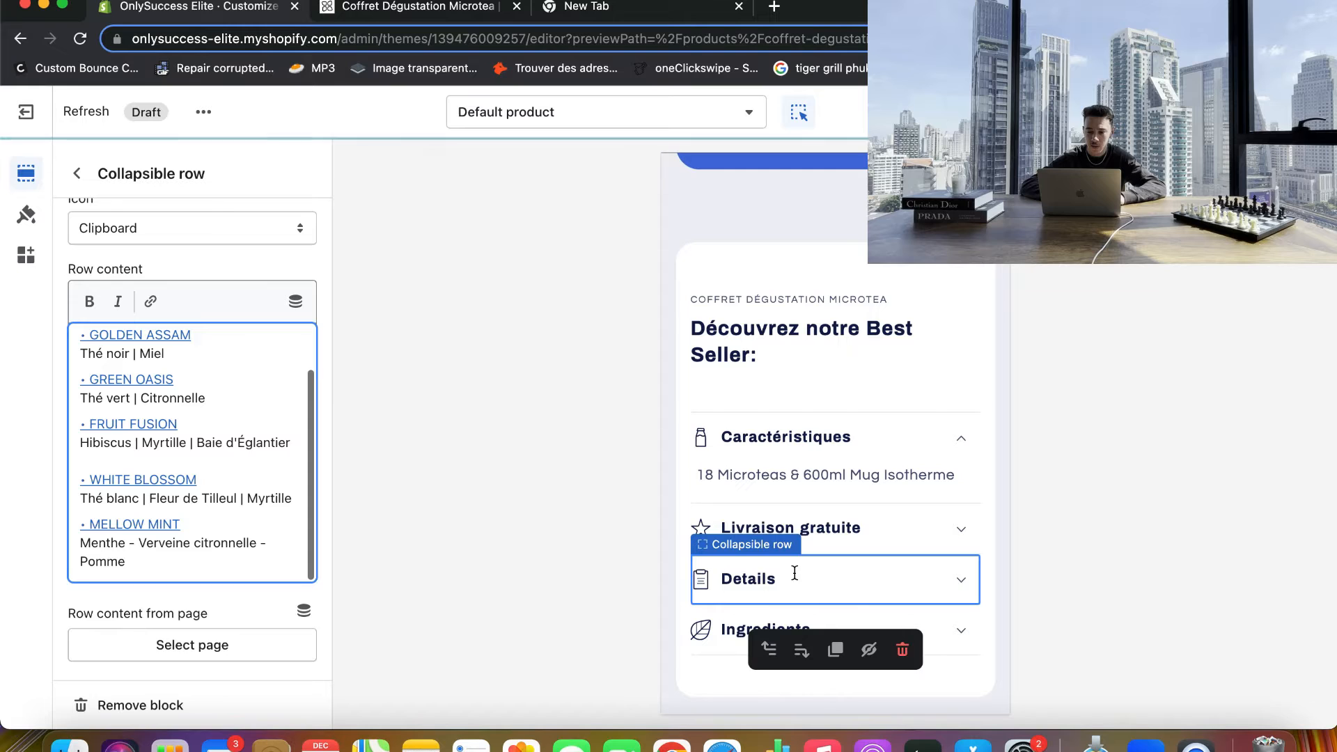
- Check the flavour wording on the Waterdrop page and change the Details row's heading to "Nos différentes saveurs"
click(442, 9)
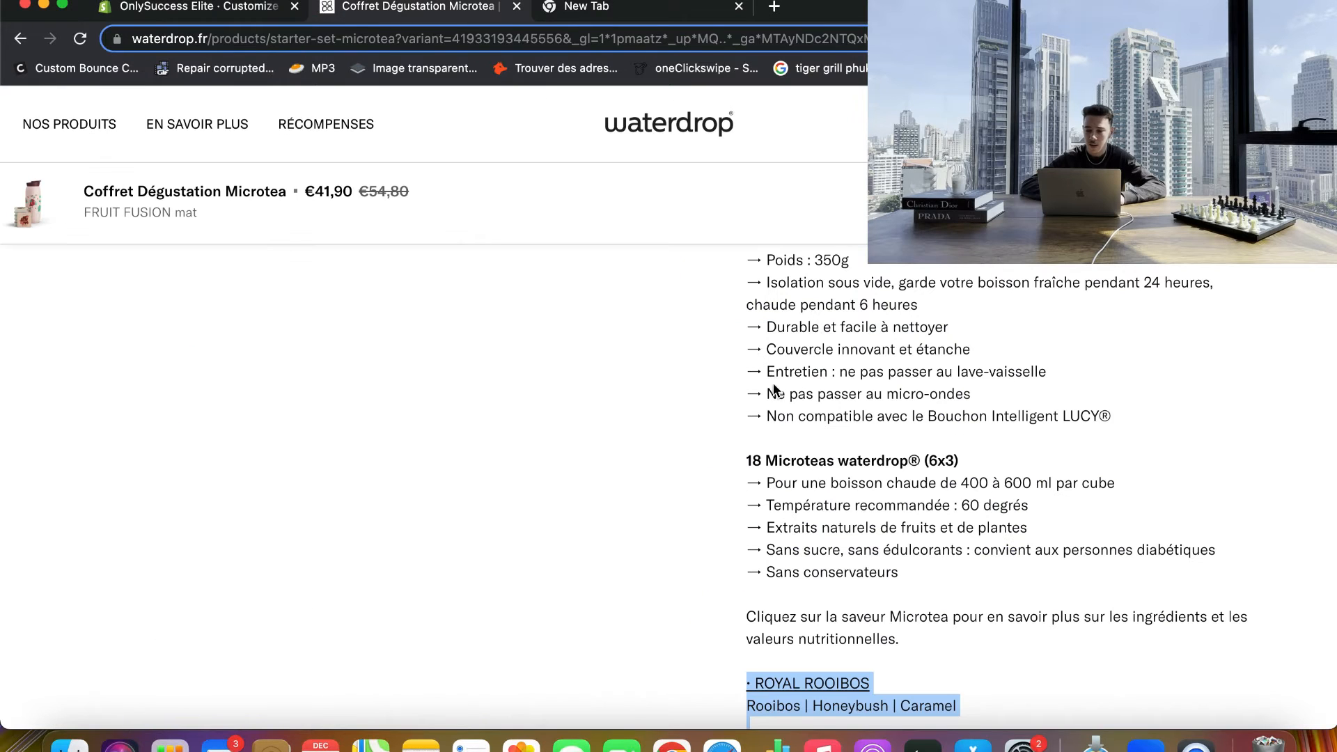
scroll(773, 383, down, 3)
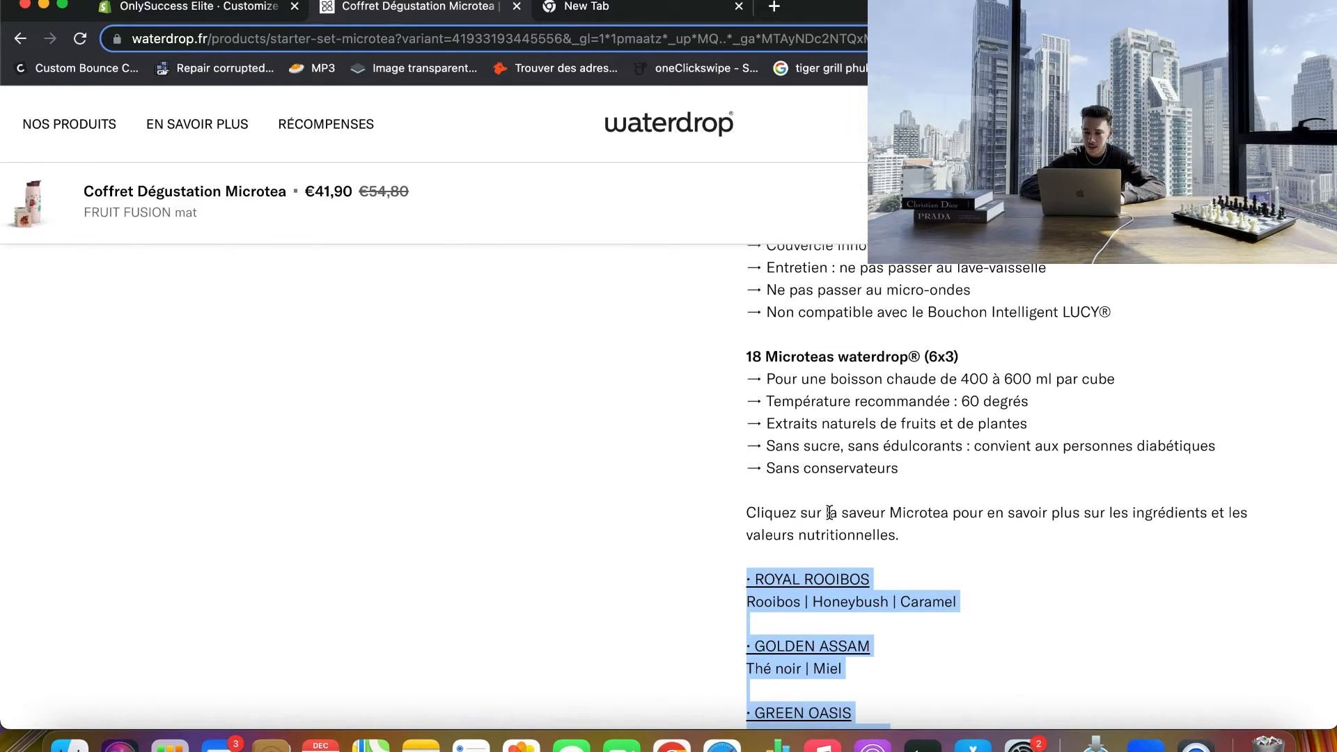
drag(828, 513, 958, 509)
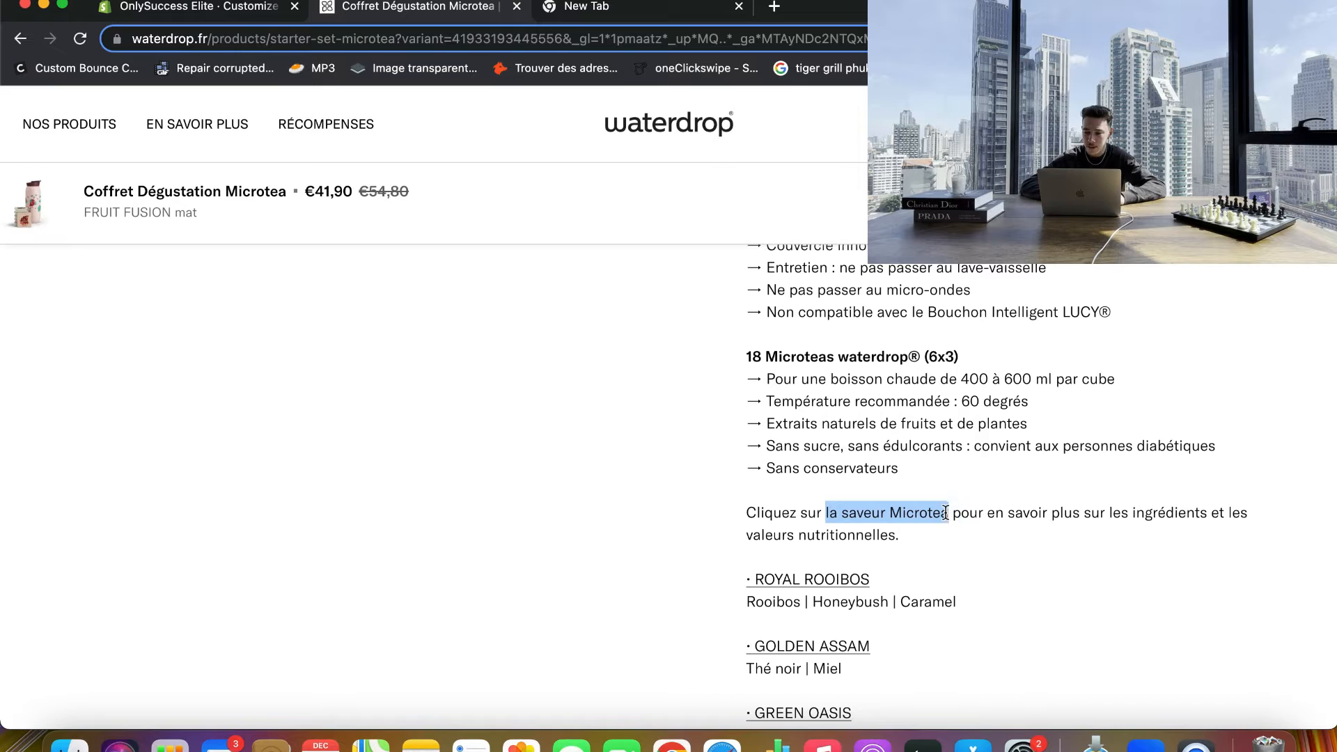
click(247, 8)
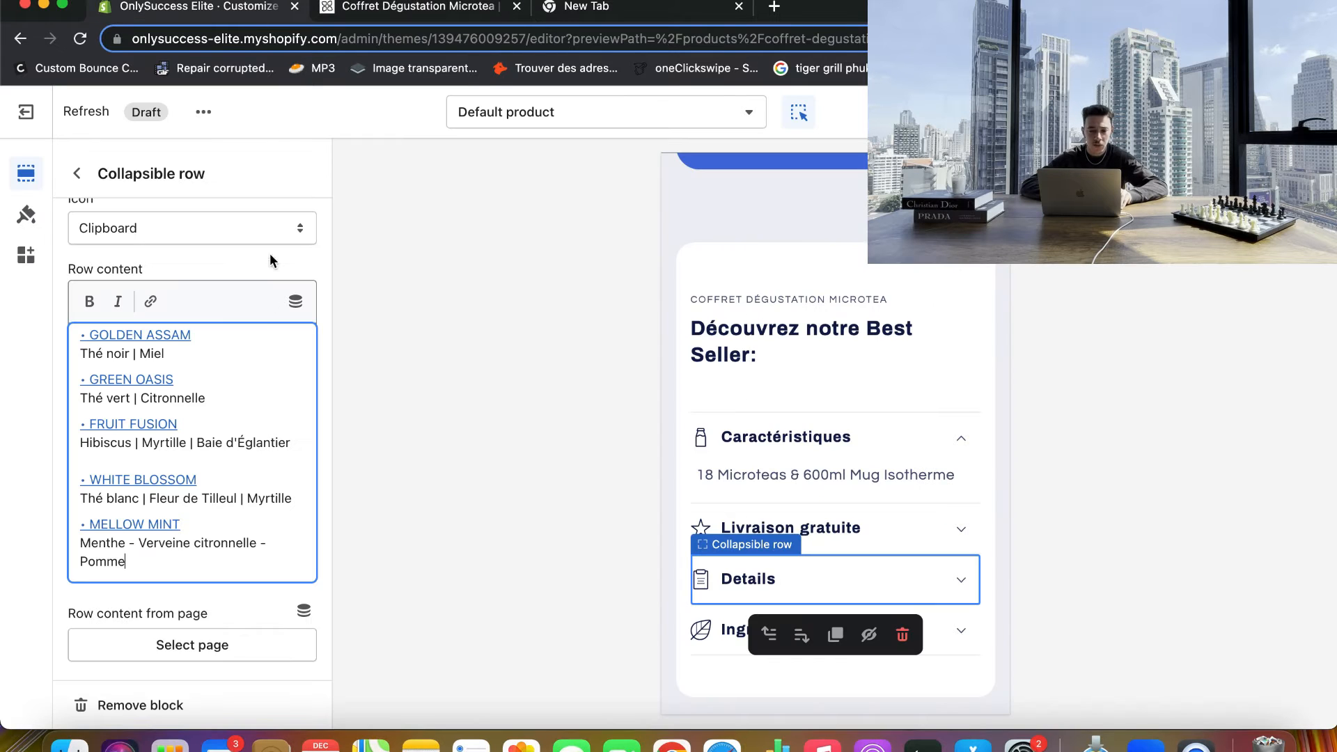
scroll(132, 272, up, 3)
double_click(125, 262)
text(Nos différentes saveurs)
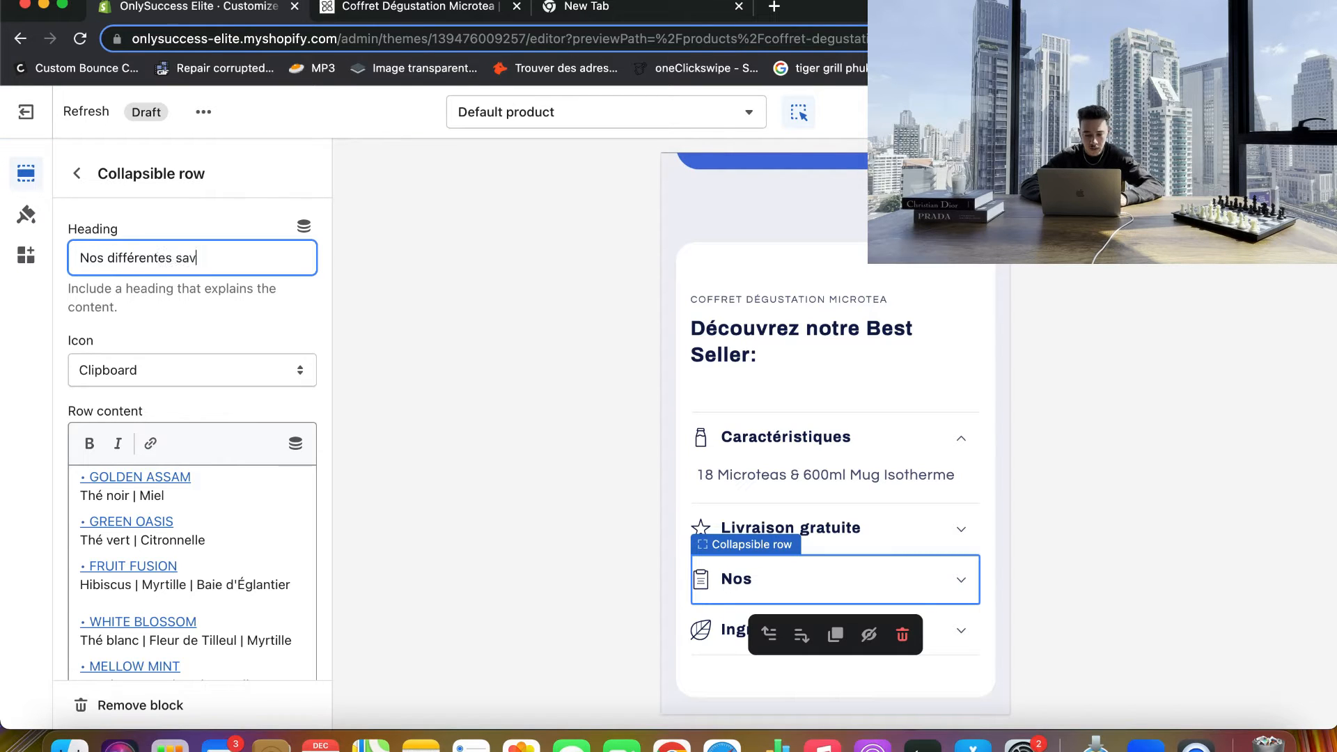
- Hide the Ingredients row and add another collapsible row to the Collapsible content section, hiding it too
click(84, 176)
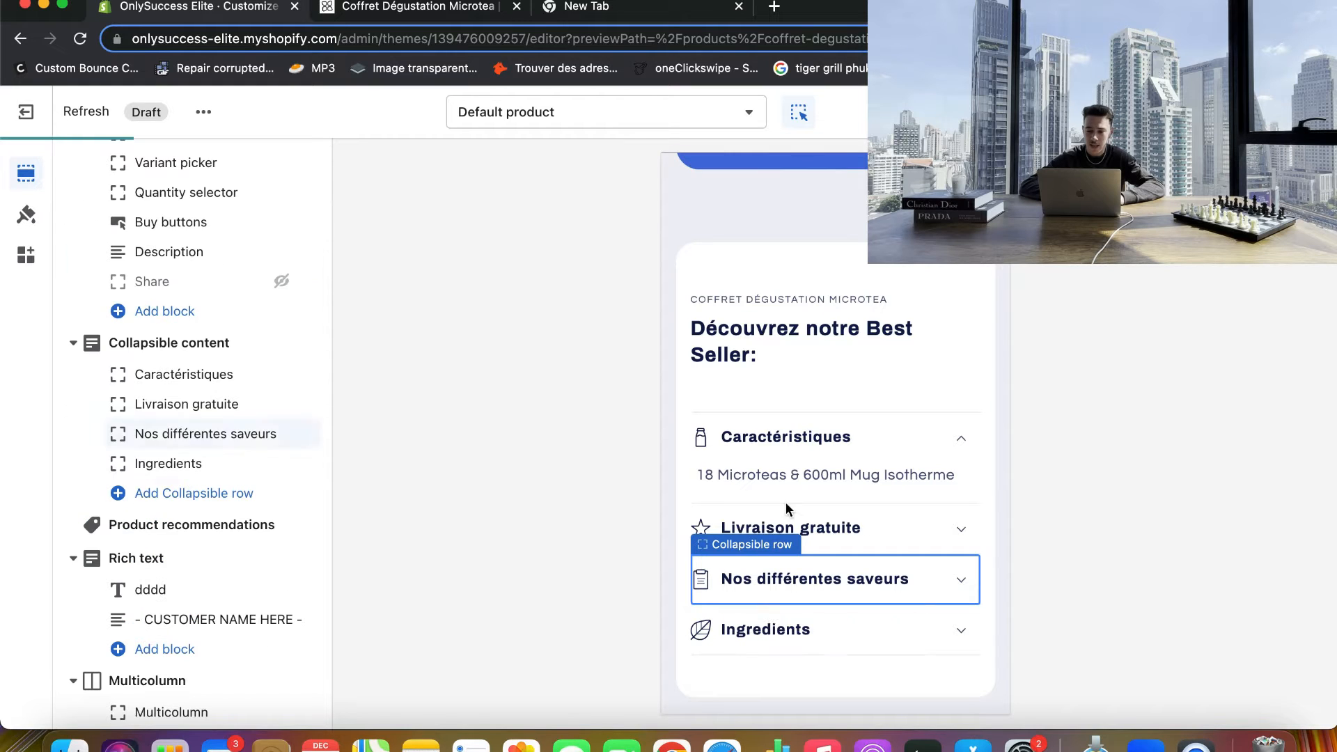
scroll(940, 582, down, 2)
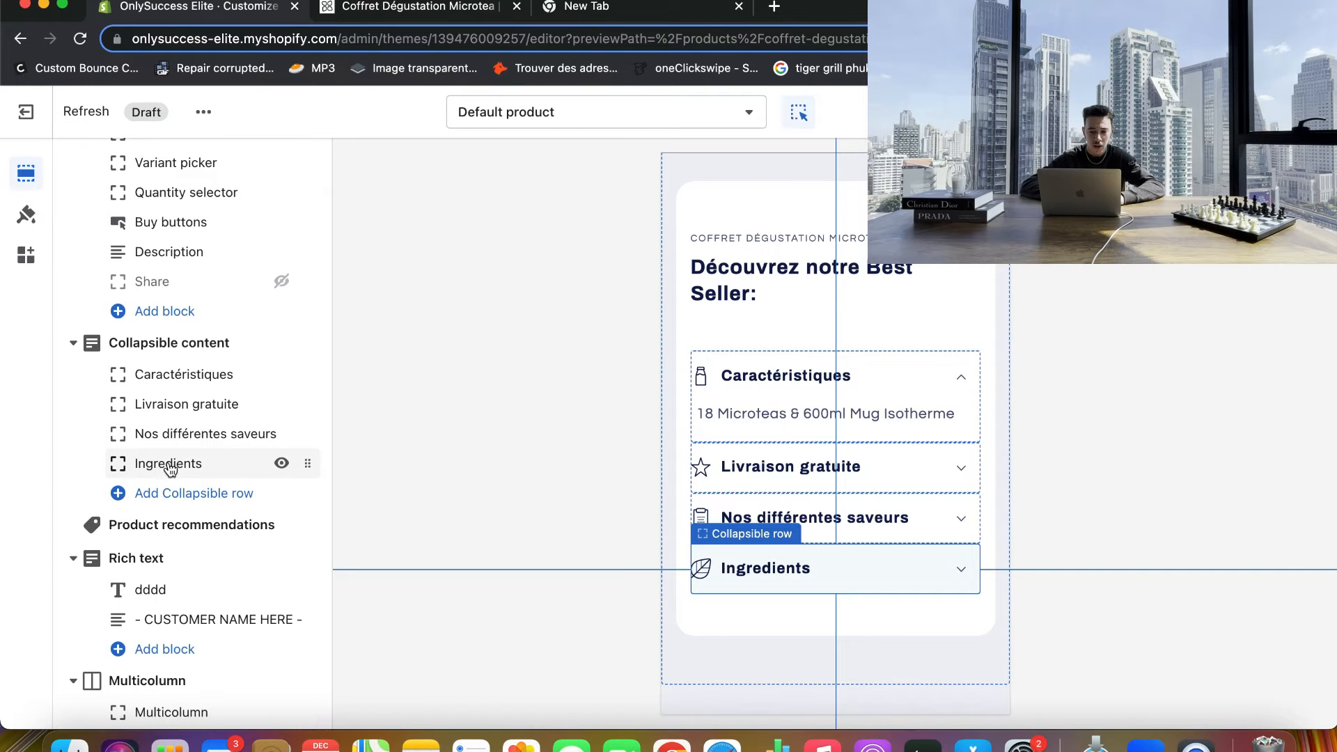
click(282, 464)
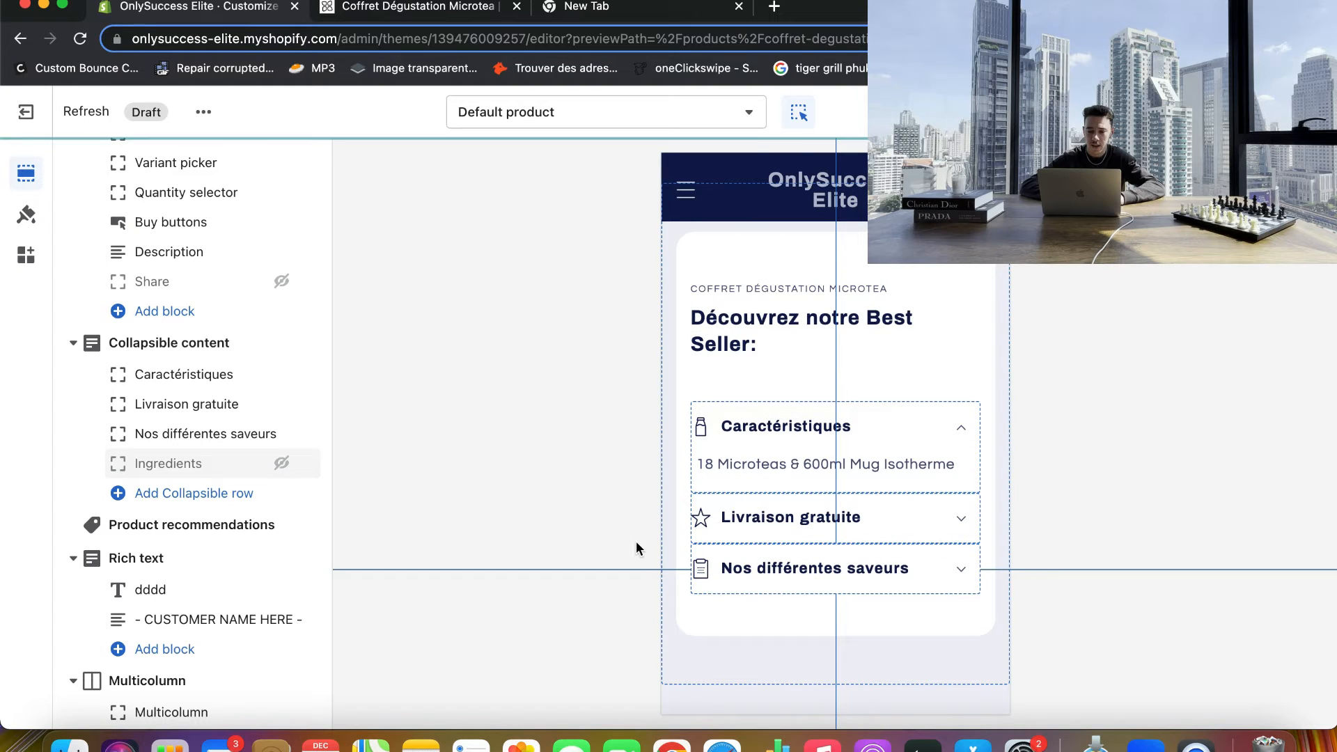
click(195, 493)
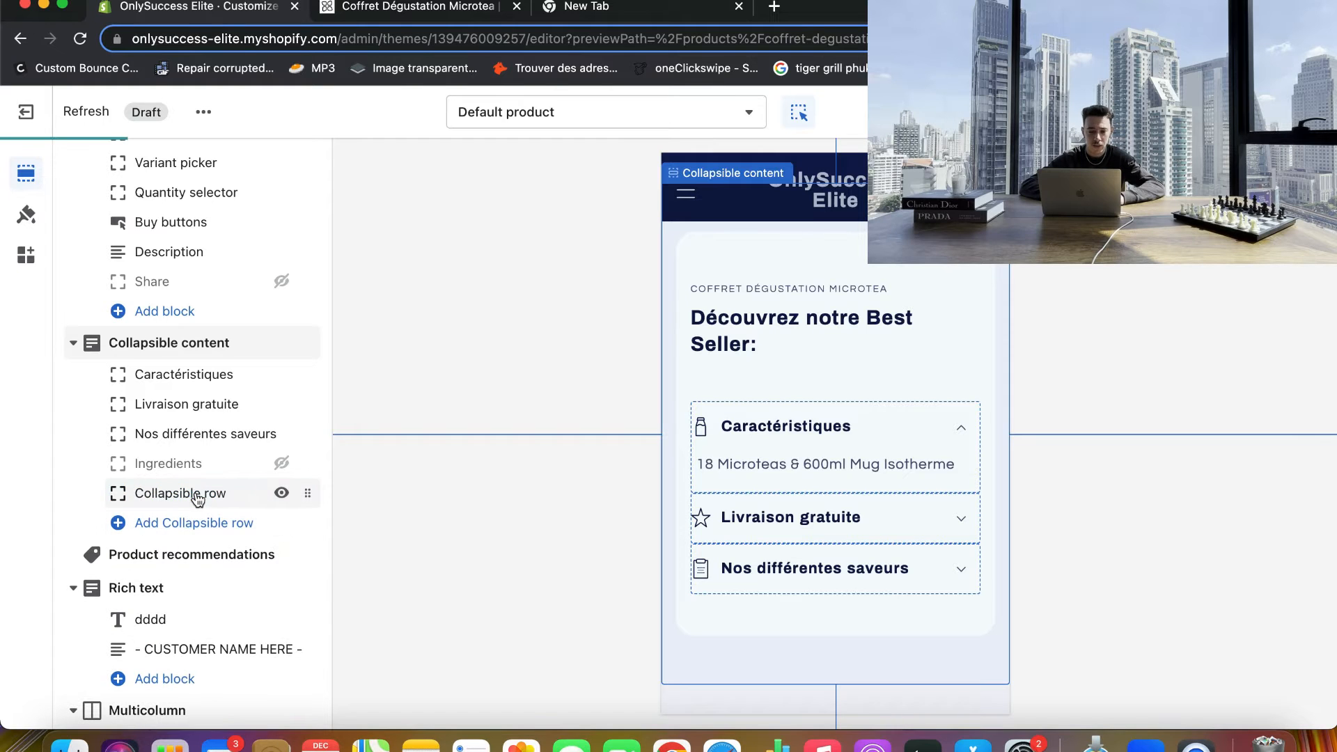
click(281, 493)
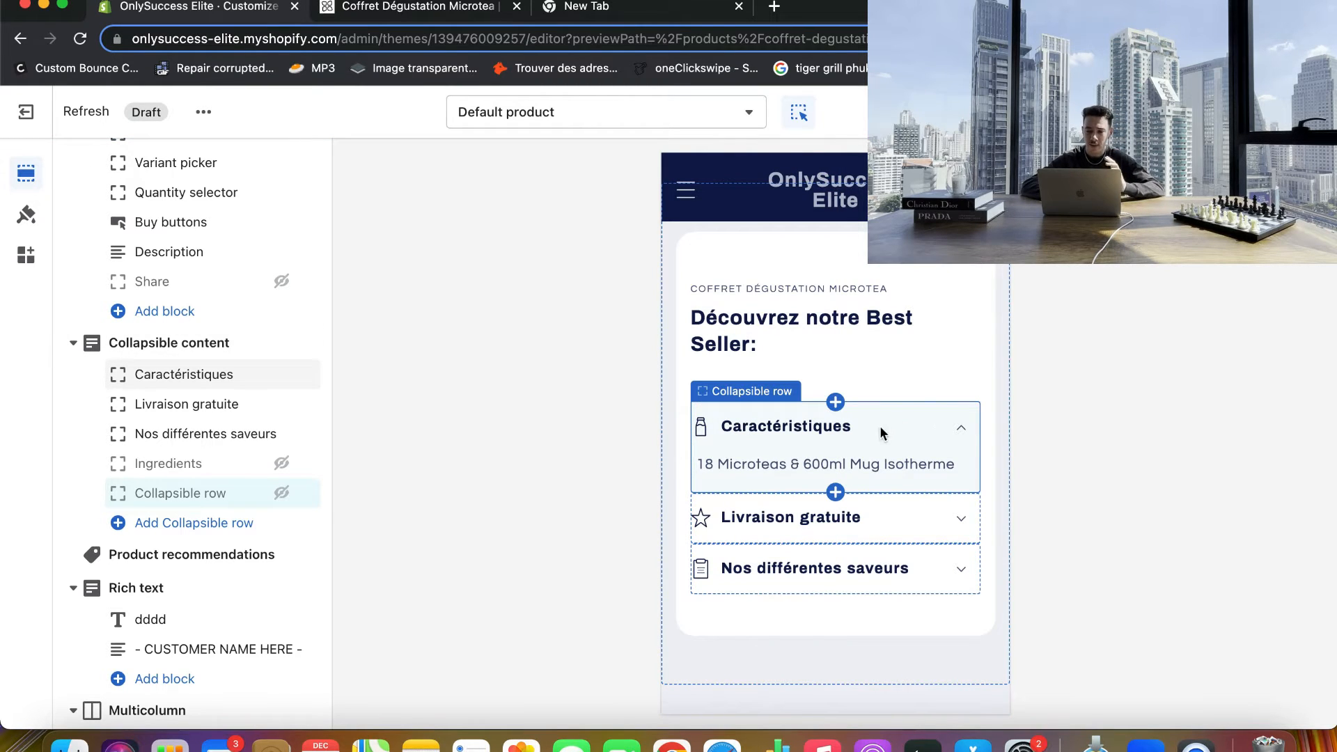
- Expand the Livraison gratuite and Nos différentes saveurs rows in the preview to check their content, and save the changes
click(961, 523)
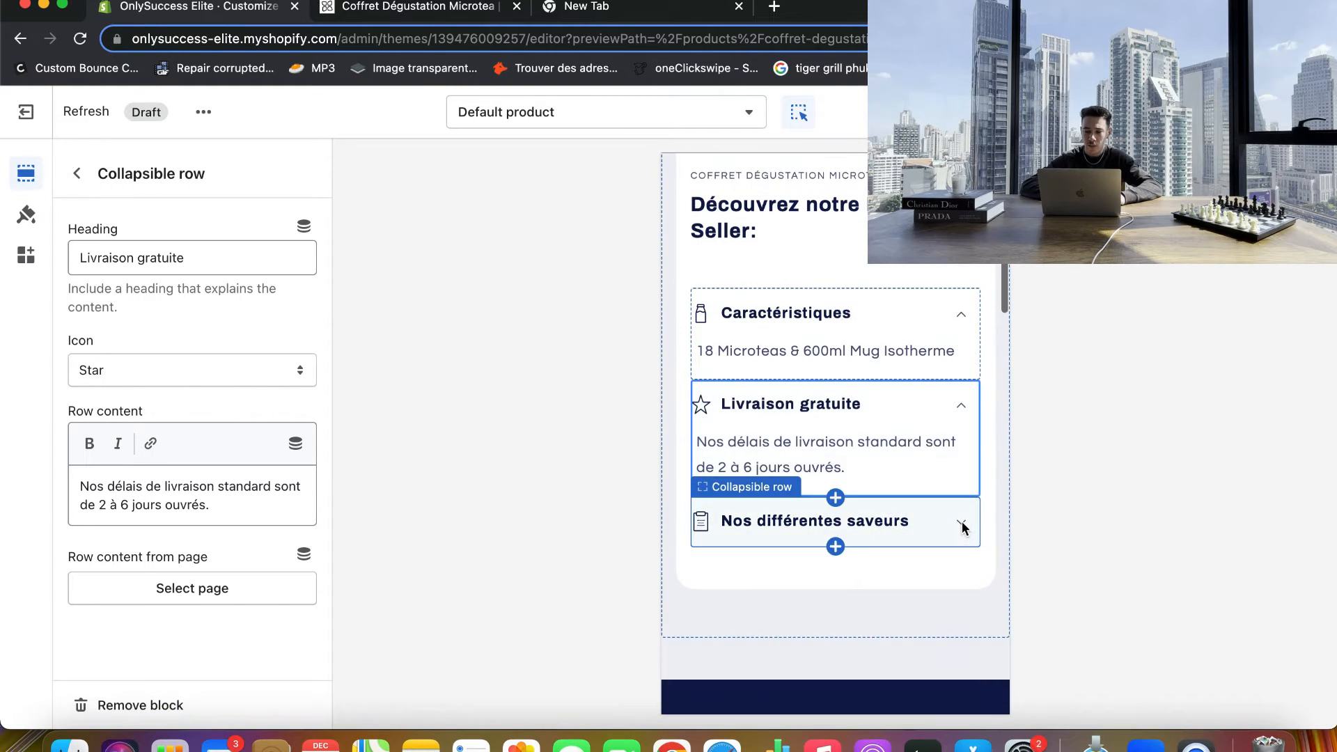
click(963, 528)
scroll(963, 530, down, 2)
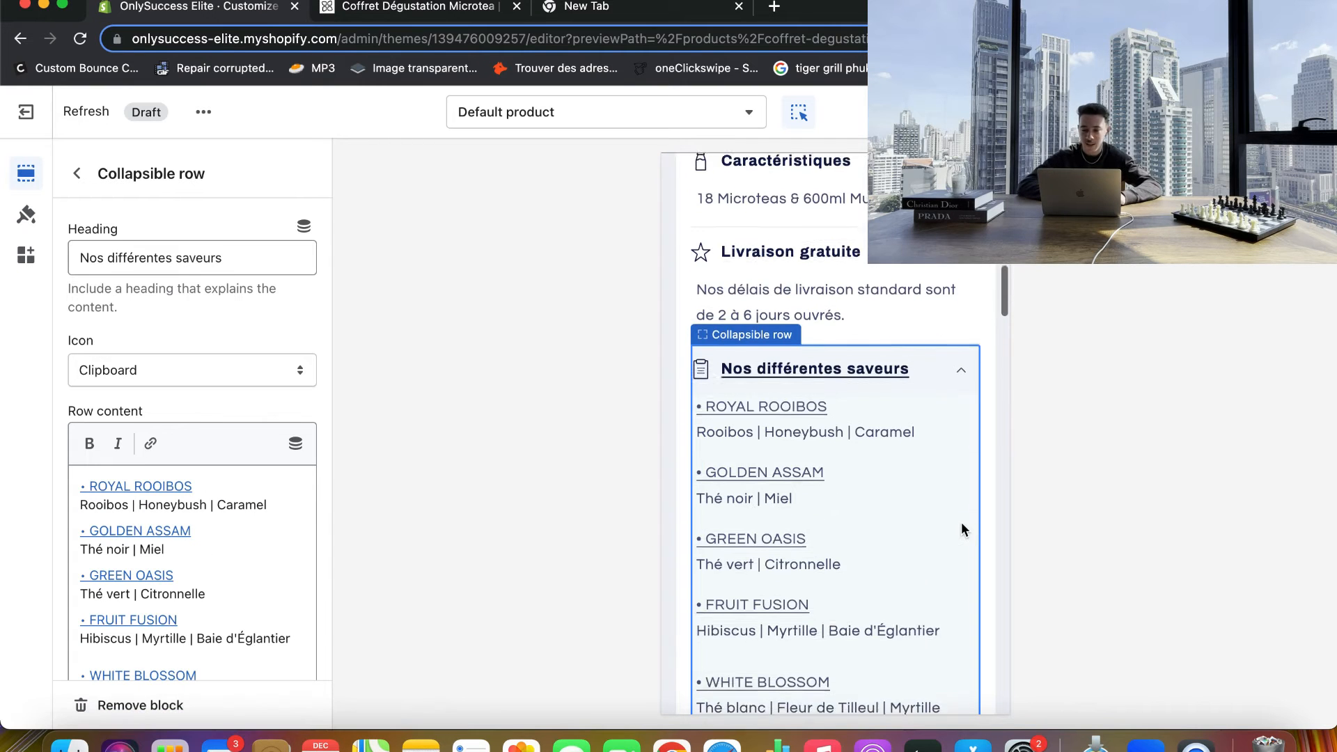
scroll(963, 531, up, 1)
click(963, 398)
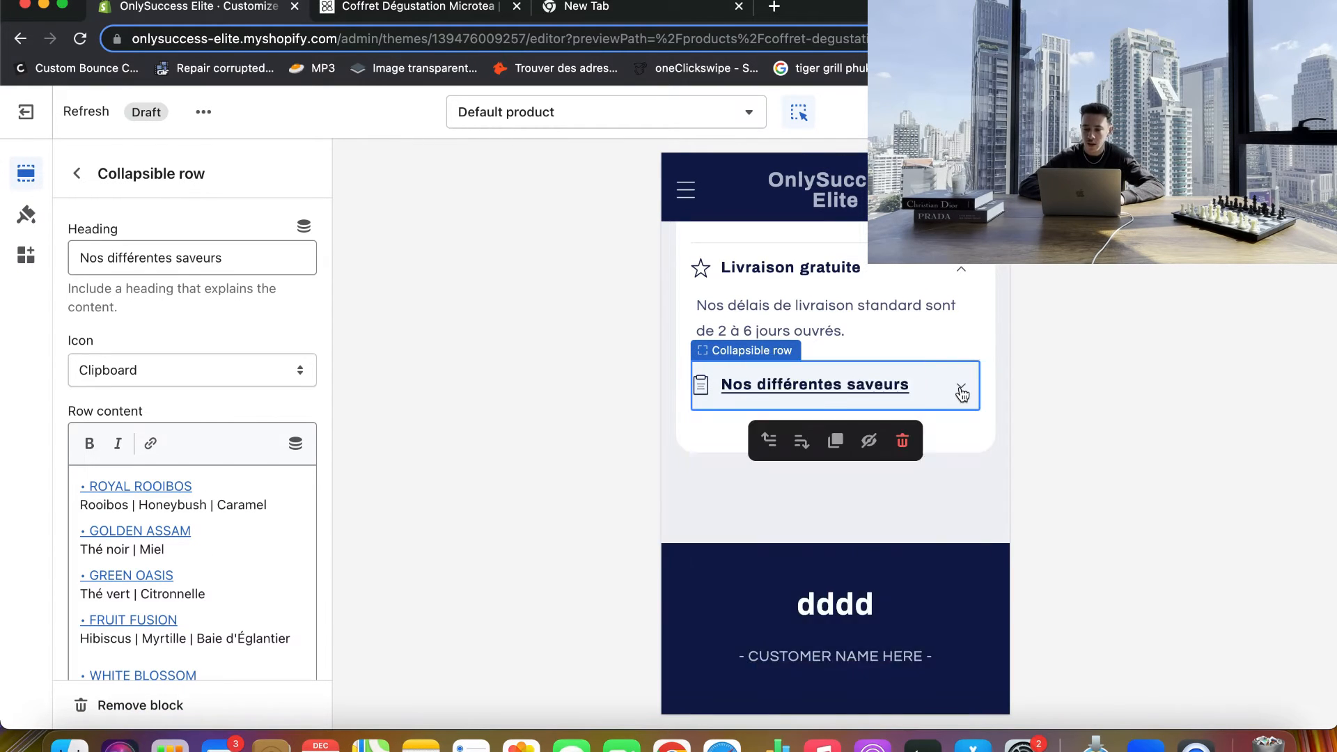
scroll(962, 394, up, 4)
scroll(961, 390, up, 6)
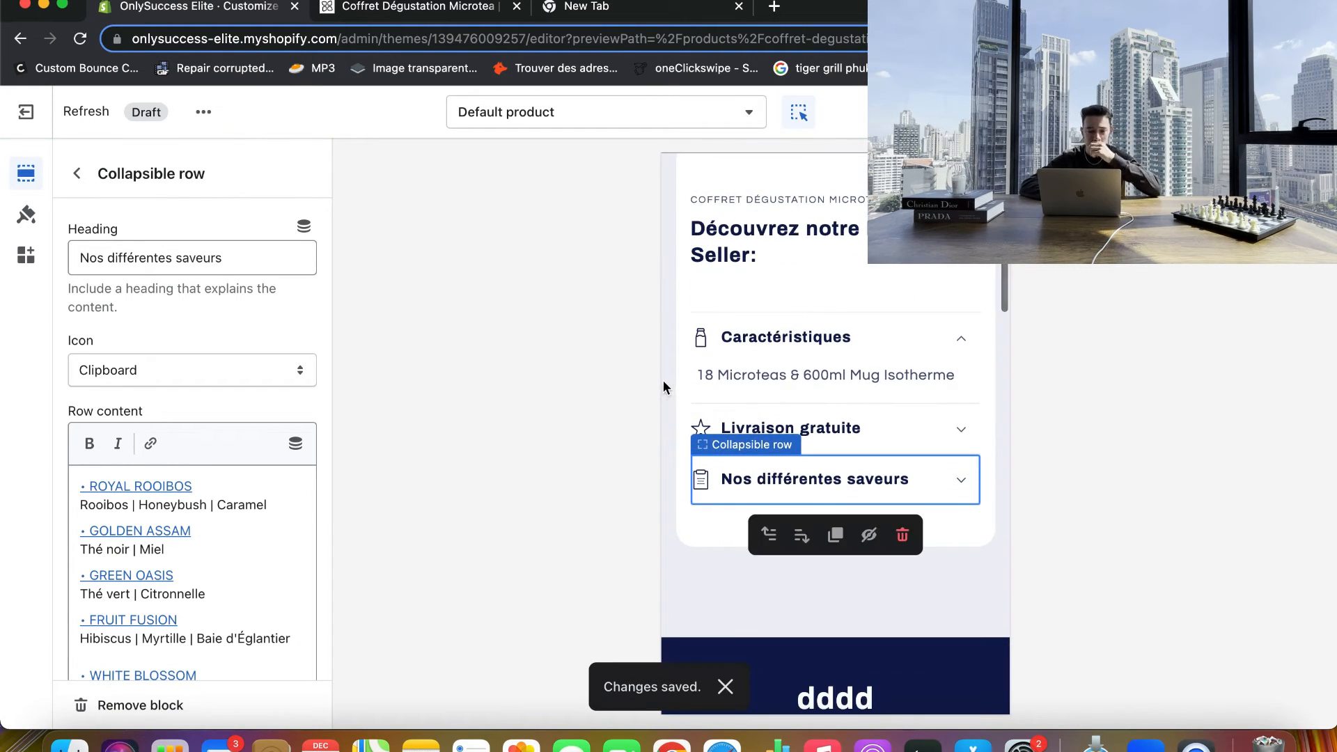
- Open the first column of the Multicolumn section below the collapsible rows for editing
scroll(673, 382, down, 6)
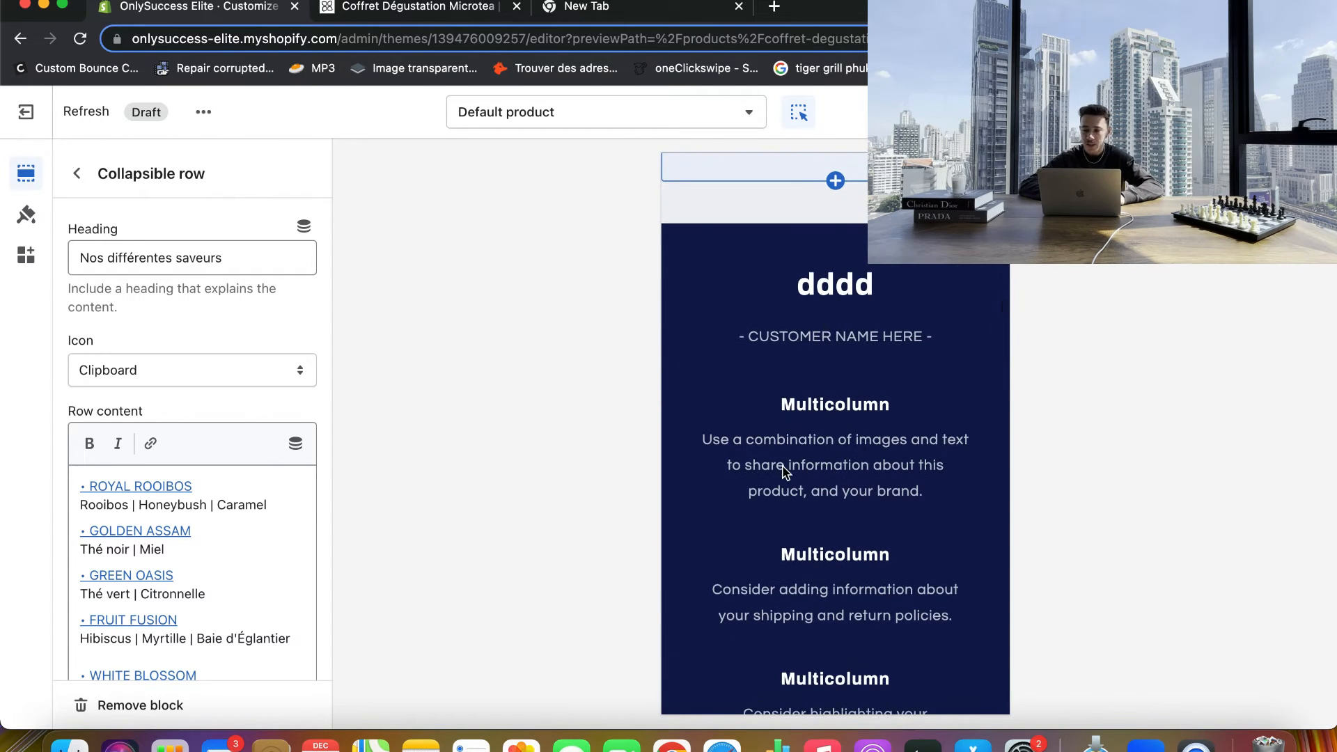
scroll(785, 472, down, 6)
scroll(785, 472, up, 5)
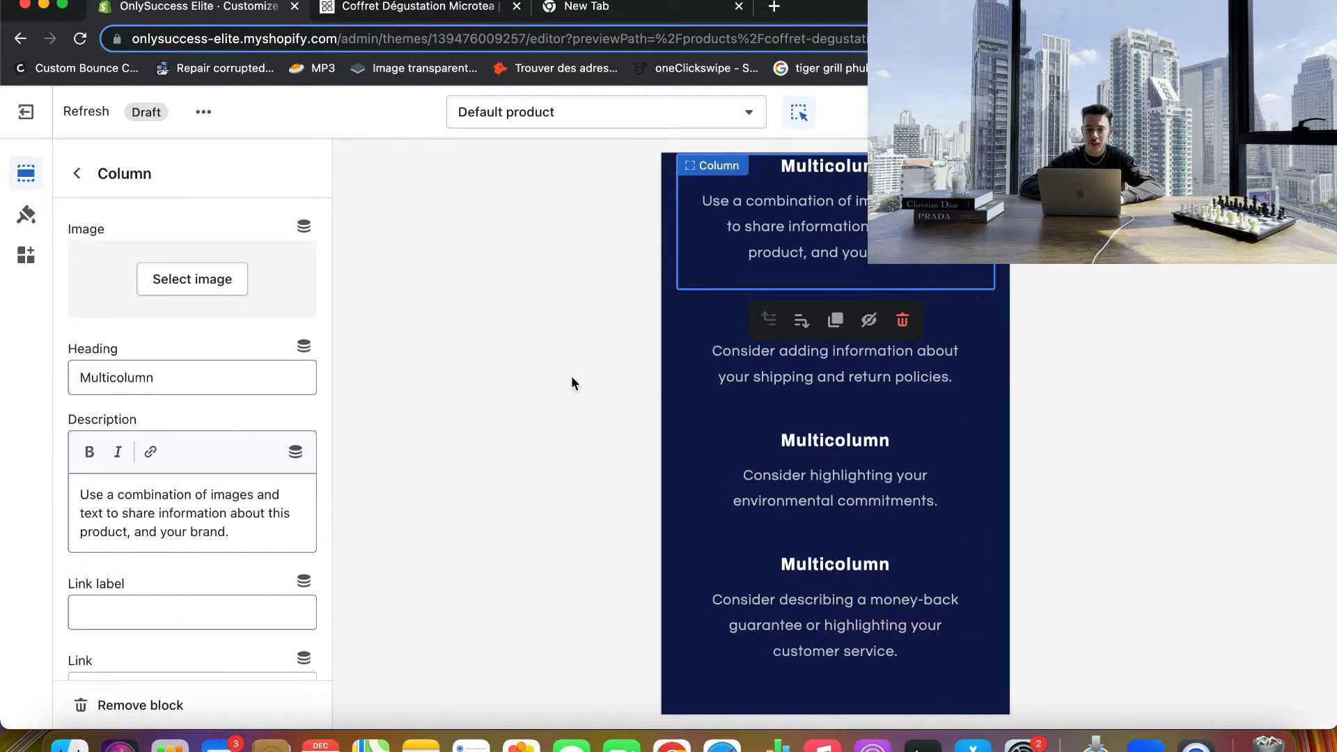
- Copy the paragraph beginning "Les Thés et les Mugs vont de pair" above the detailed information on the Waterdrop page
click(414, 9)
scroll(776, 454, down, 4)
scroll(703, 481, up, 6)
scroll(703, 482, up, 4)
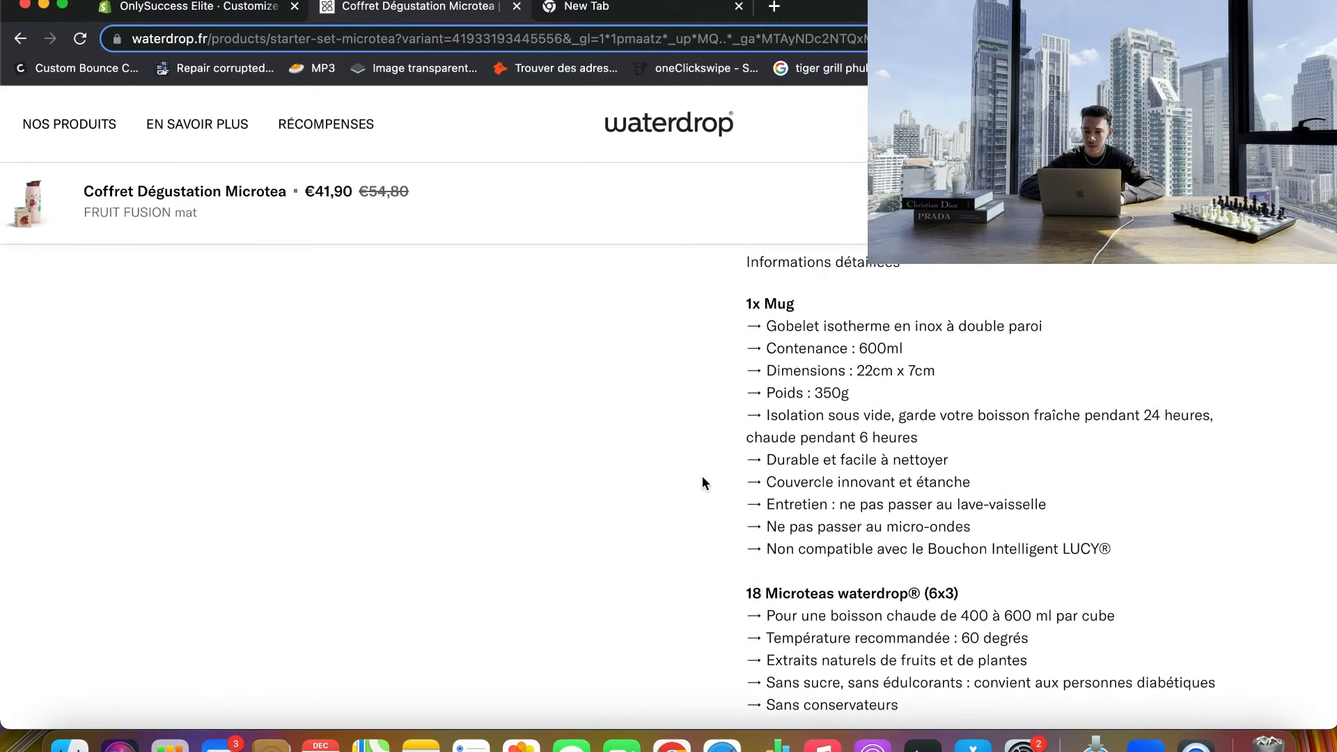
scroll(741, 440, down, 3)
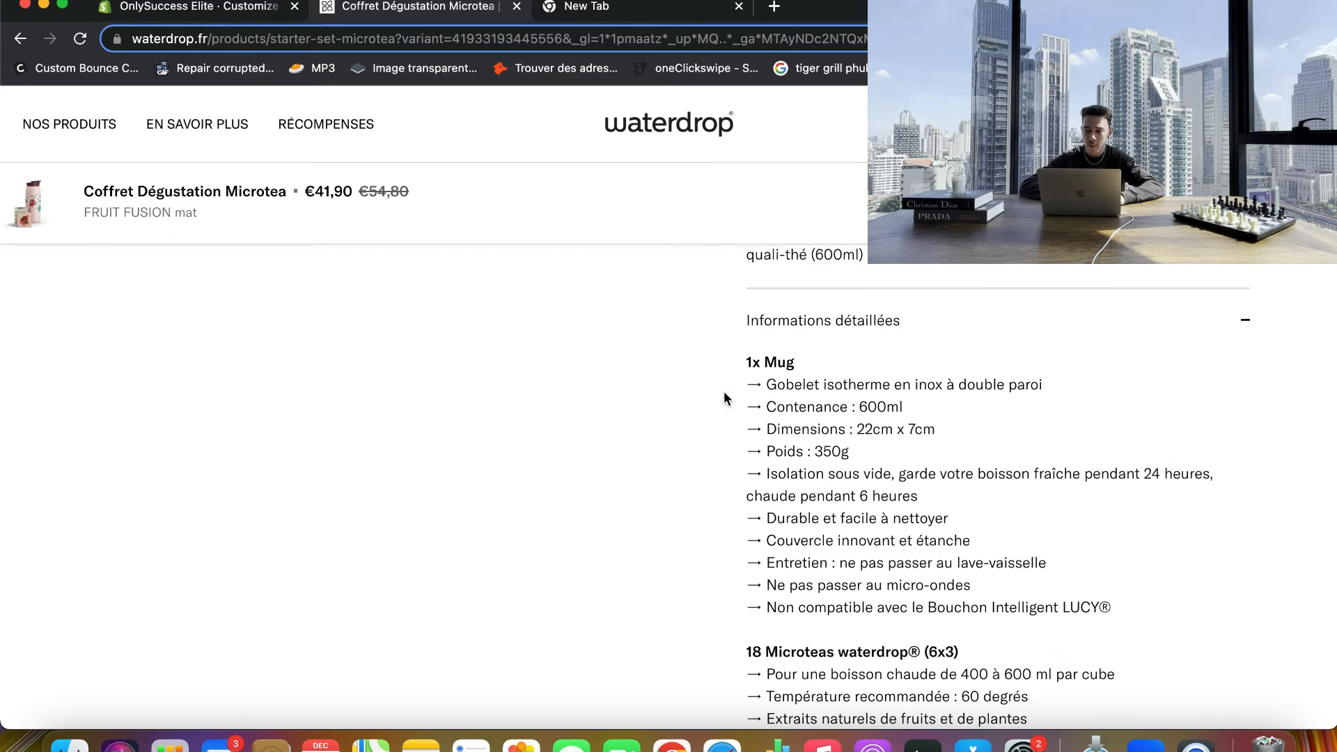
scroll(724, 398, up, 4)
drag(739, 469, 1021, 540)
key(super+c)
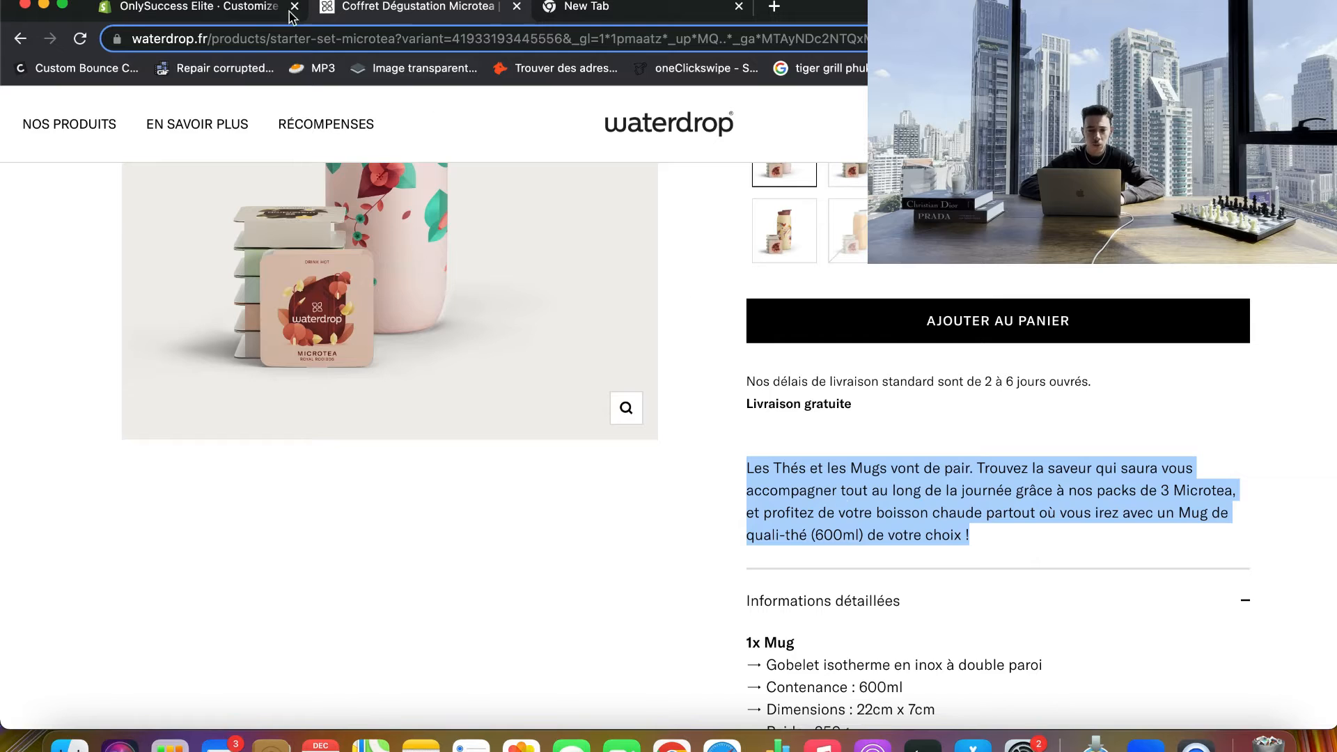
- Replace the first column's description in the Shopify editor with the copied Waterdrop paragraph
click(225, 19)
scroll(791, 358, up, 5)
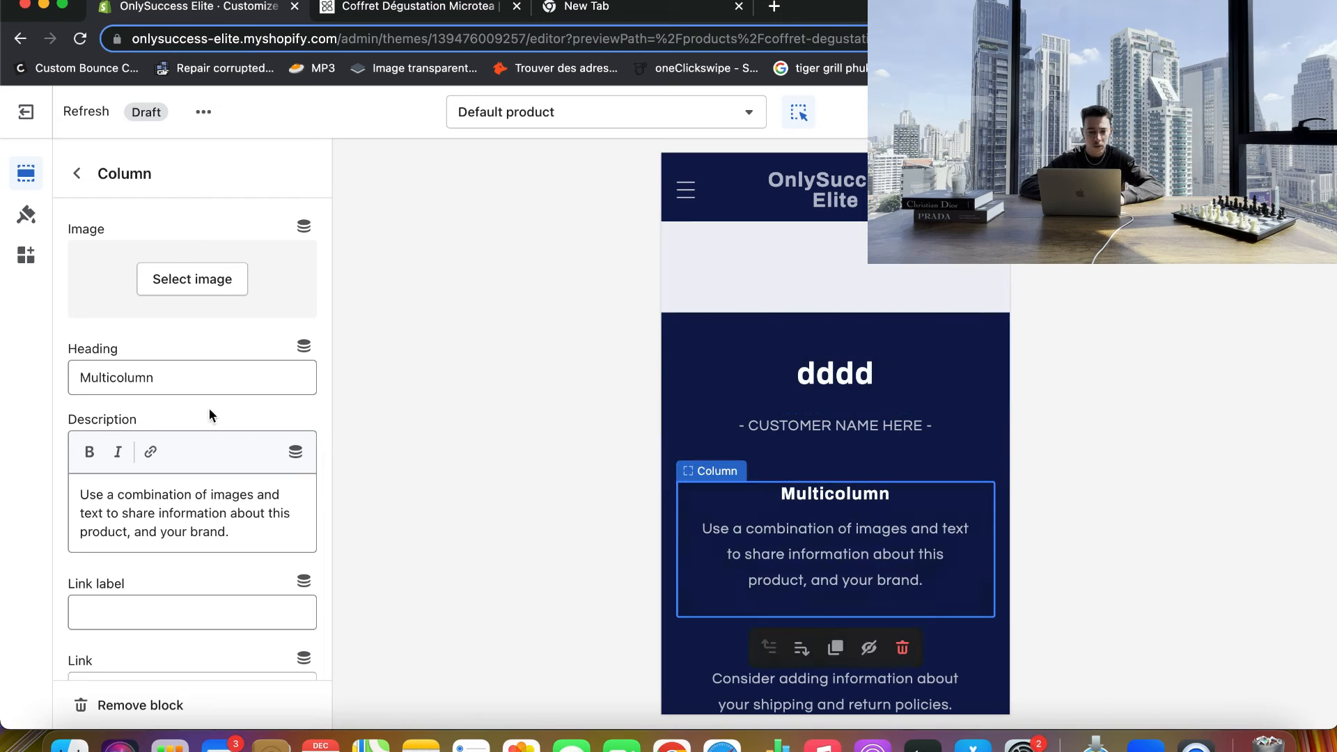
triple_click(129, 493)
key(super+v)
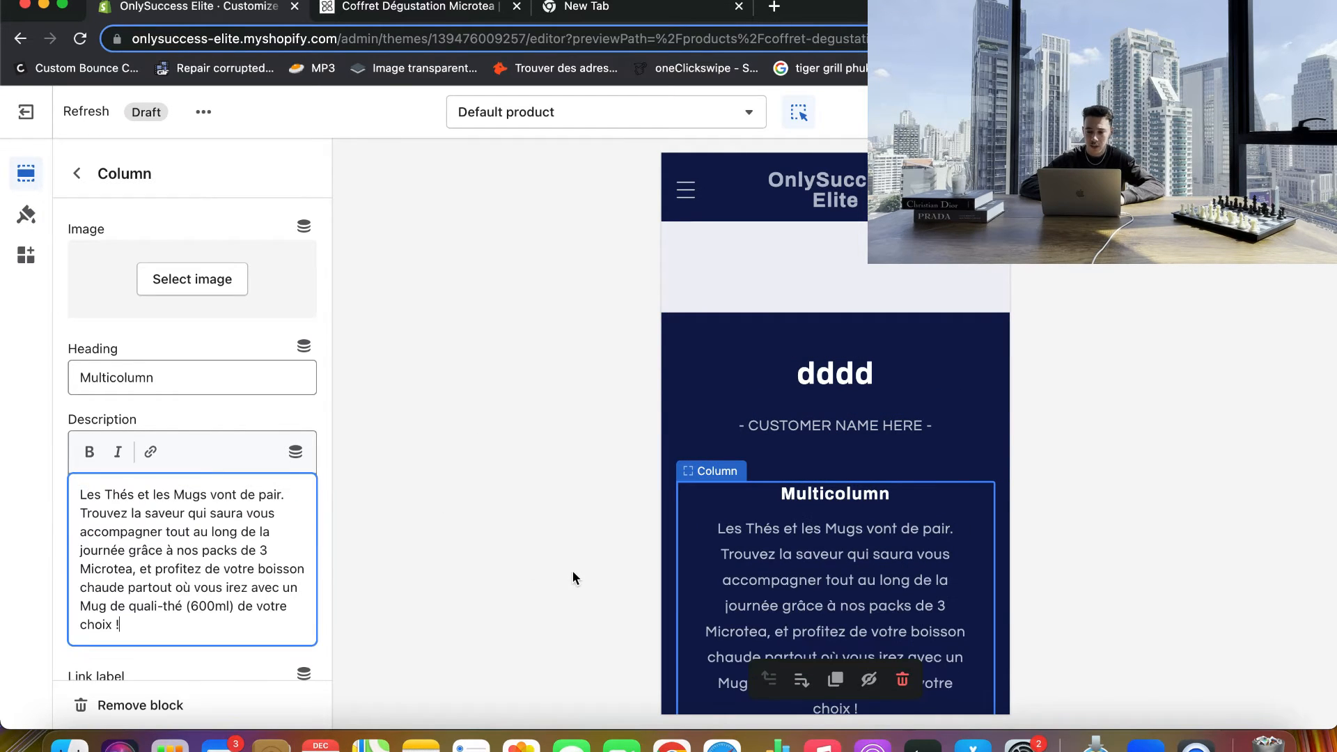
scroll(695, 536, down, 3)
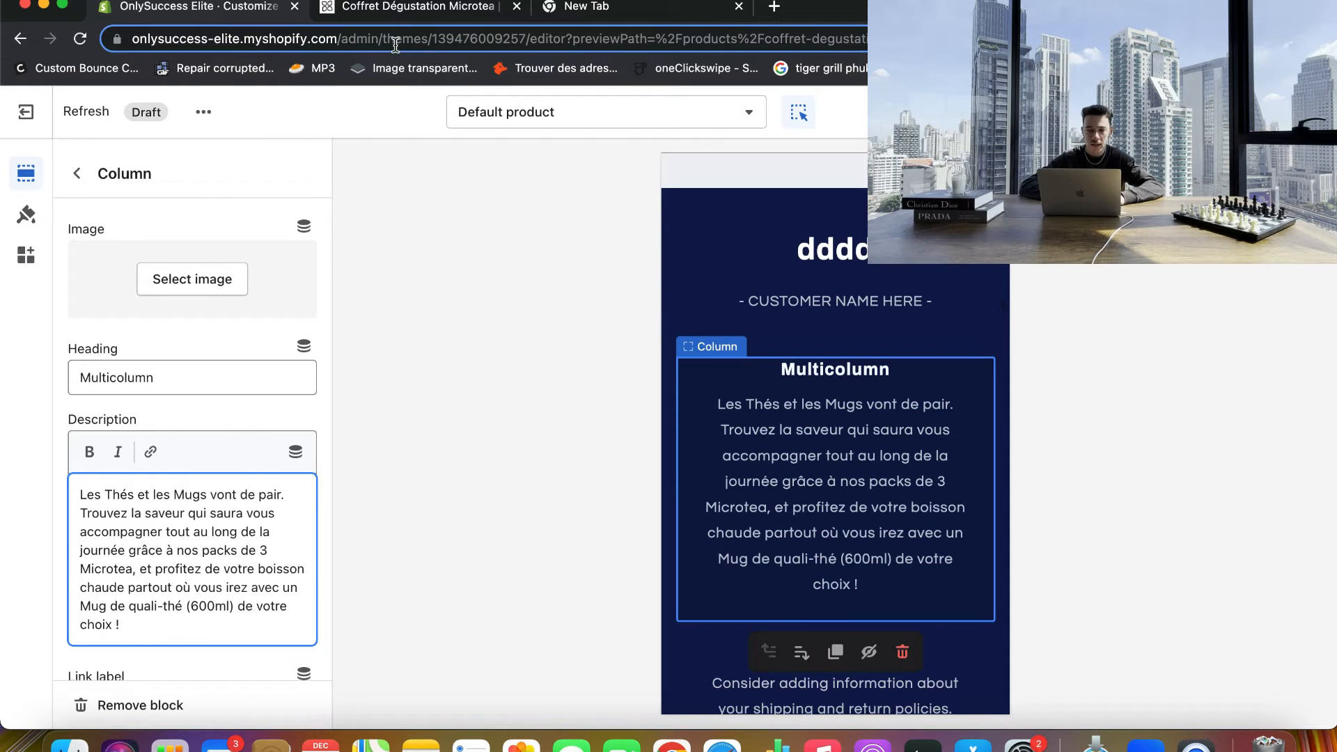
- Copy the opening sentence "Les Thés et les Mugs vont de pair." from the first column's description and remove it there
click(406, 10)
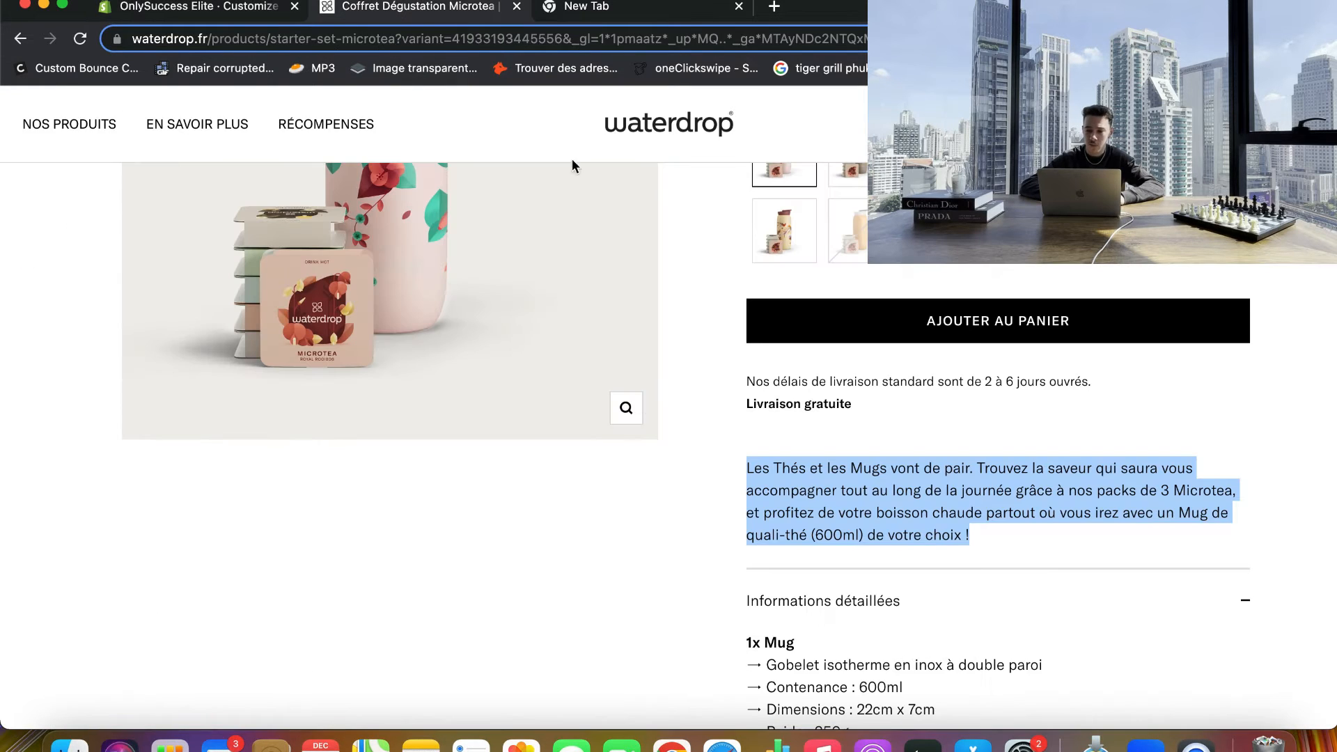
click(750, 479)
click(252, 10)
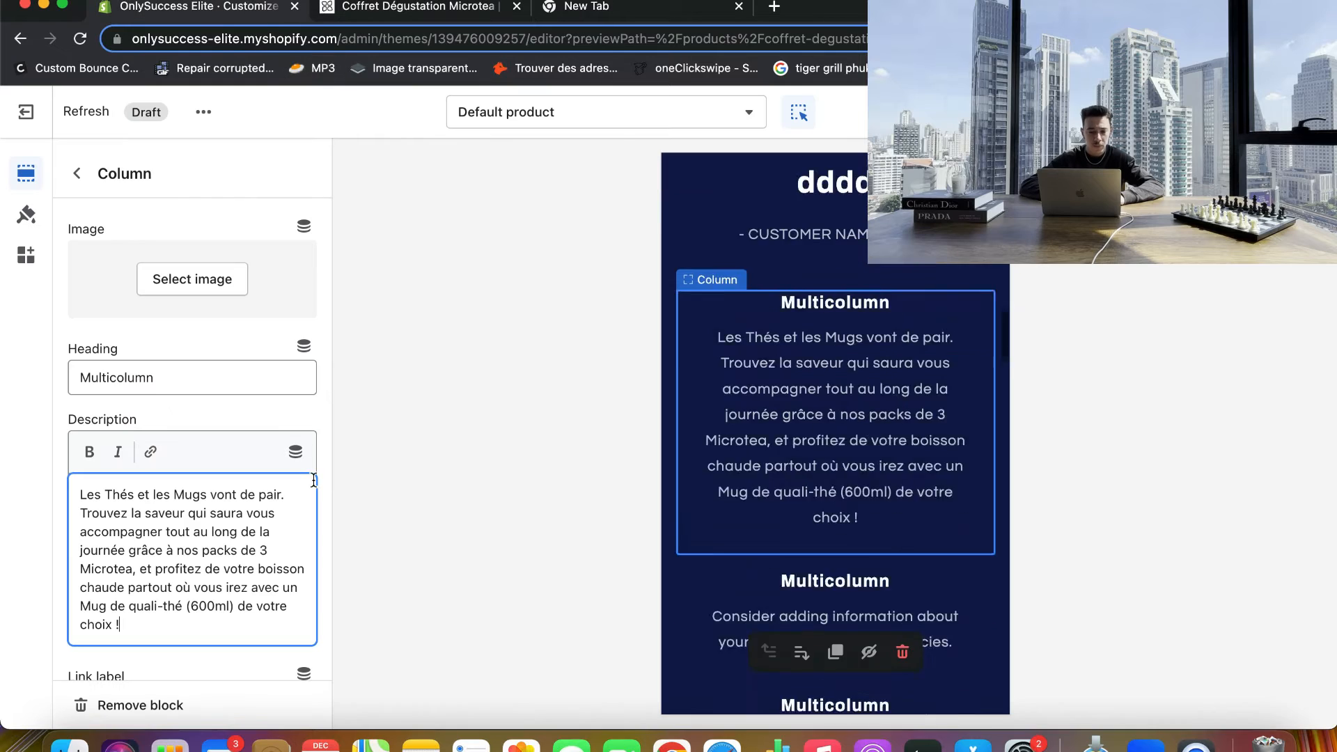
drag(291, 496, 80, 494)
key(super+c)
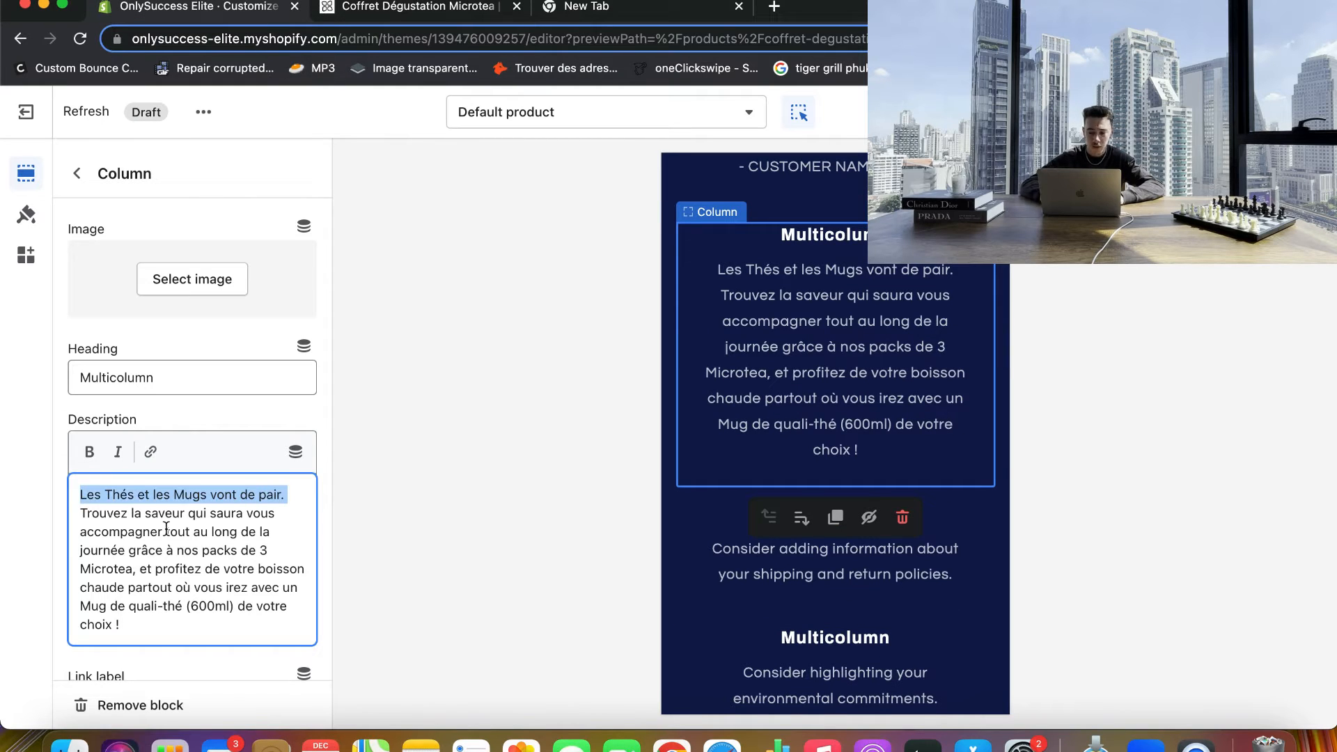
key(BackSpace)
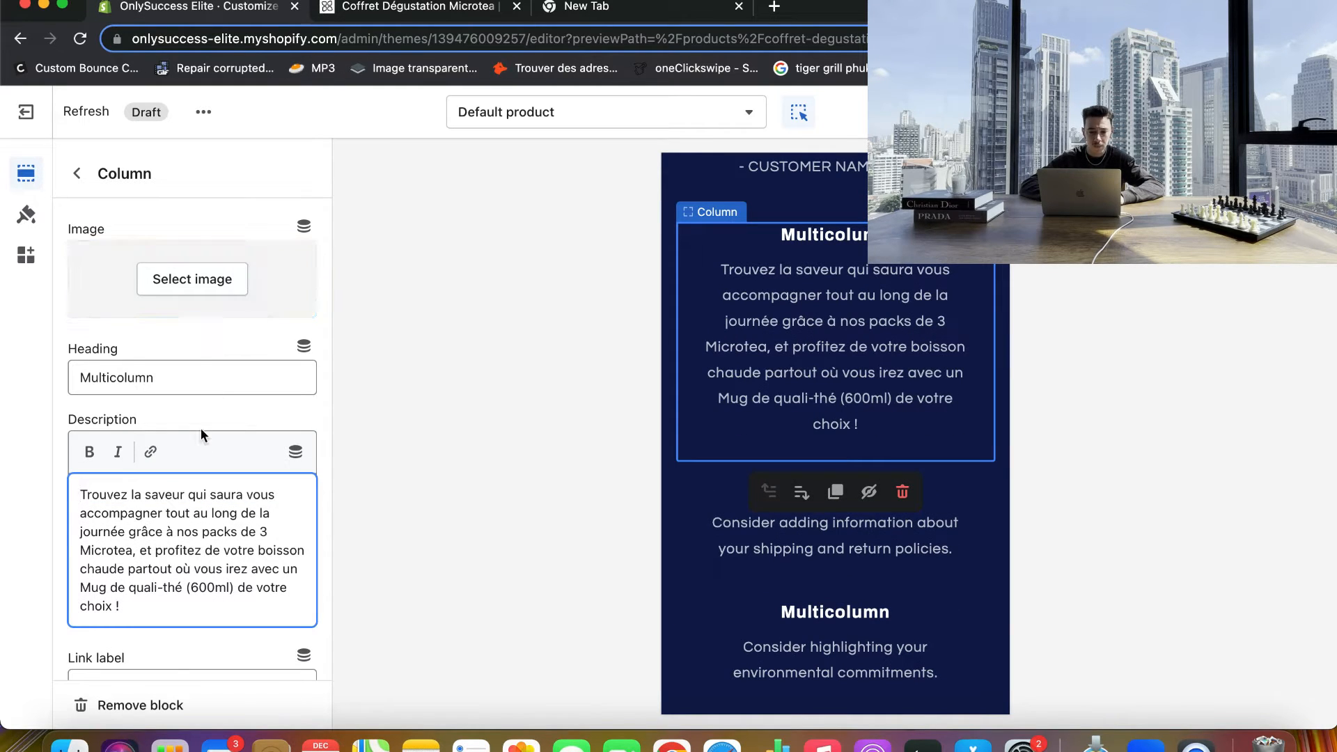
- Replace the first column's heading with the copied sentence "Les Thés et les Mugs vont de pair."
double_click(190, 376)
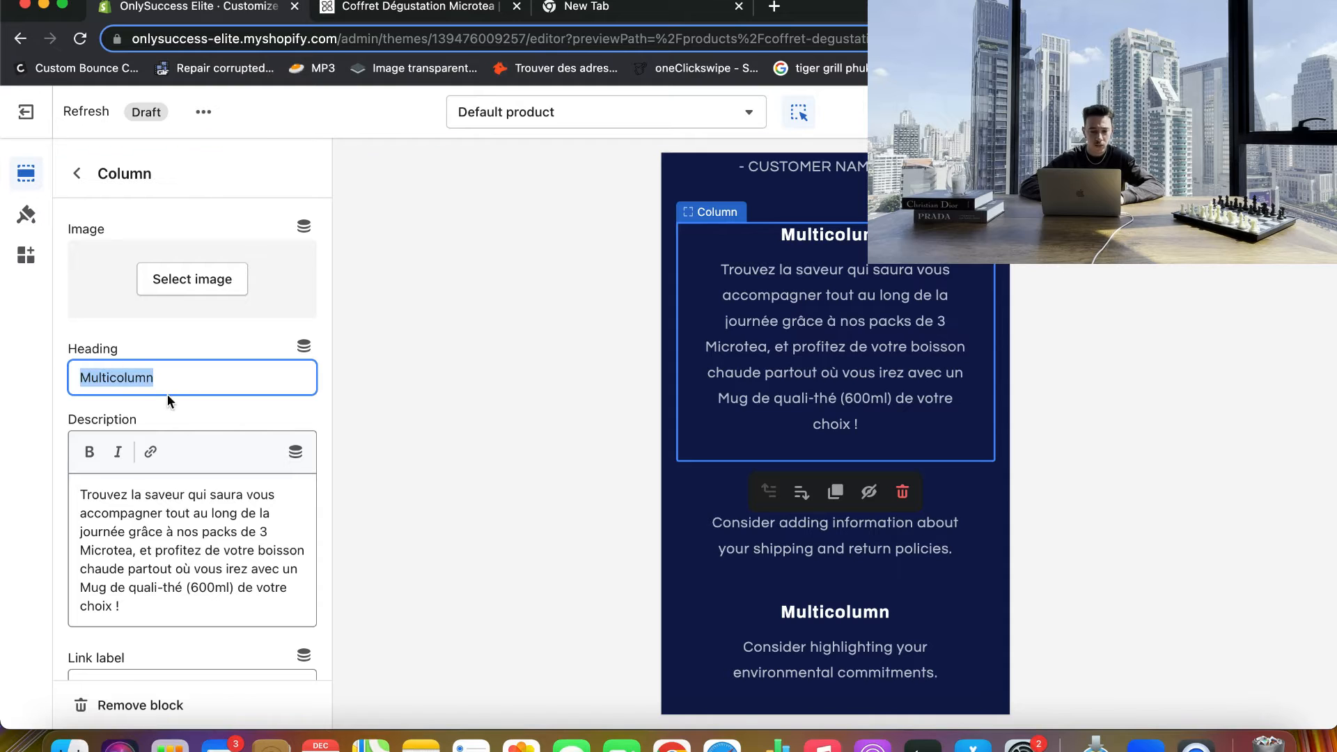
key(super+v)
- Delete the customer-name text, the "dddd" heading and their emptied Rich text section above the first column
scroll(816, 298, up, 3)
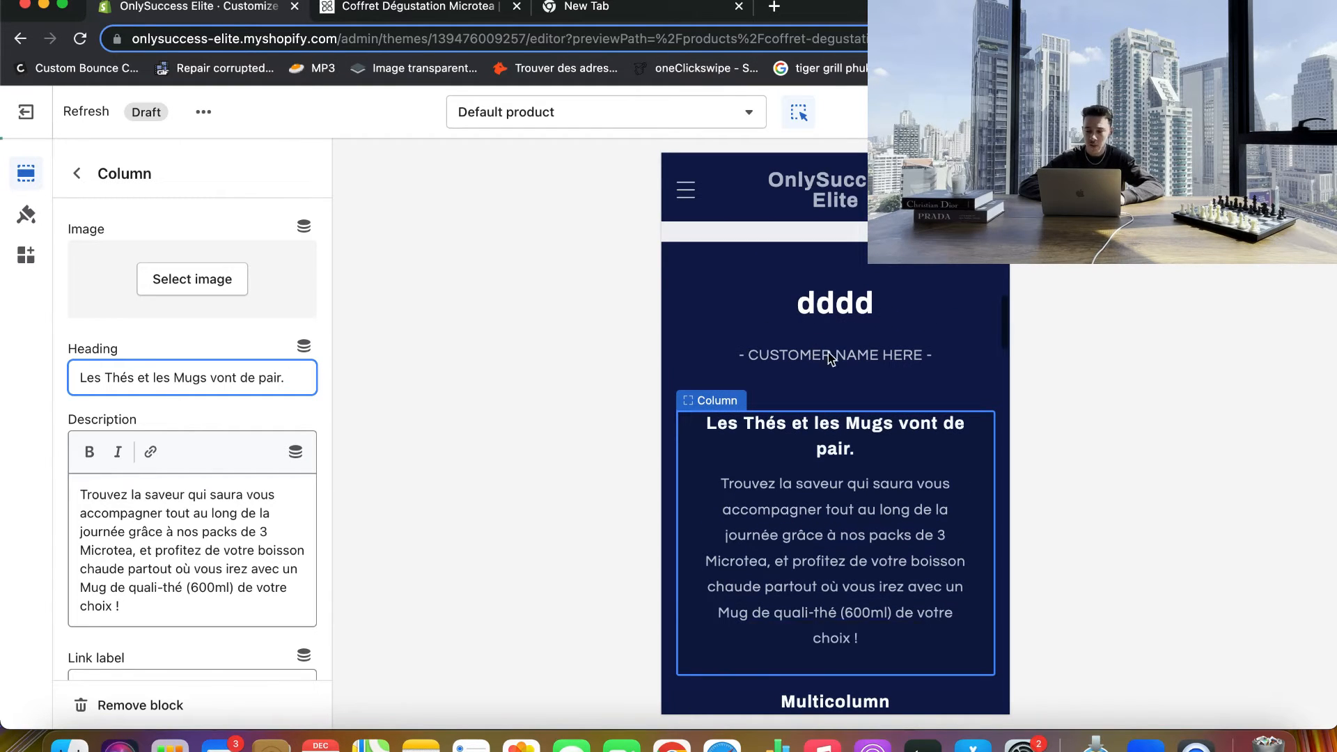
click(828, 356)
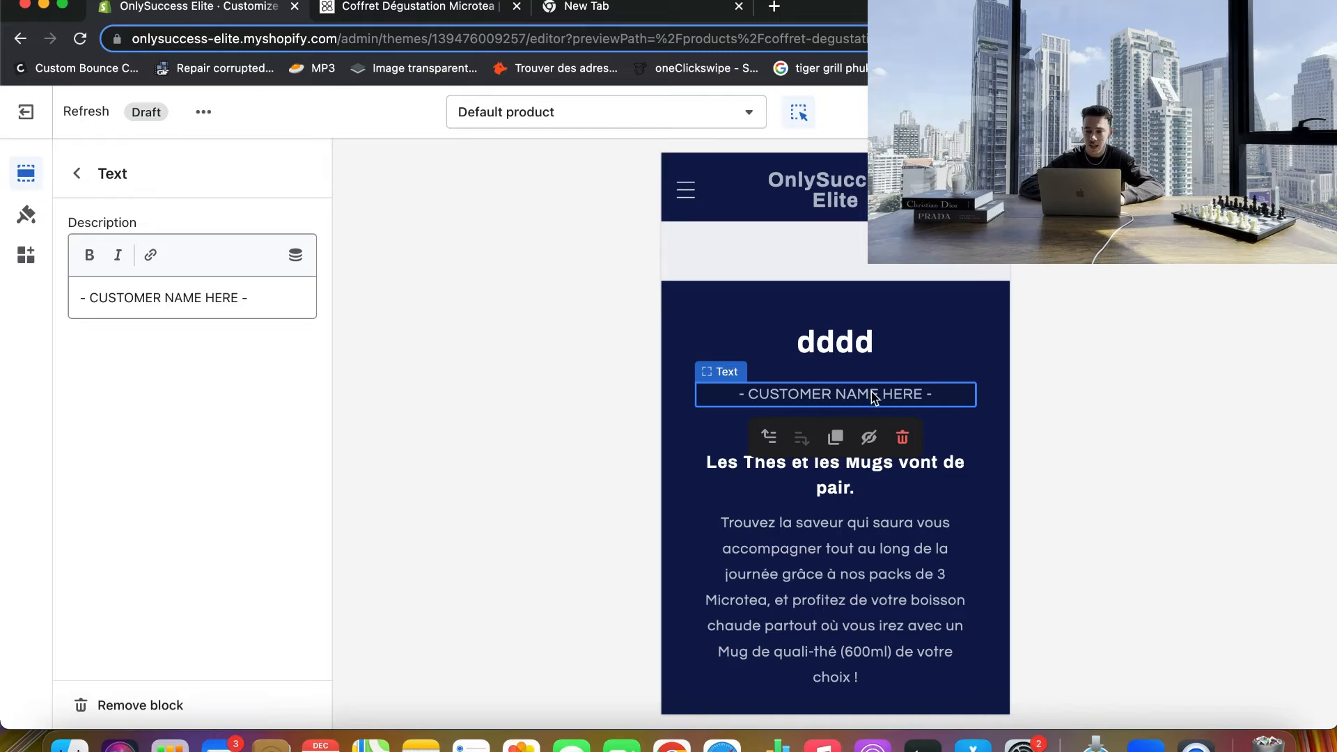
click(903, 438)
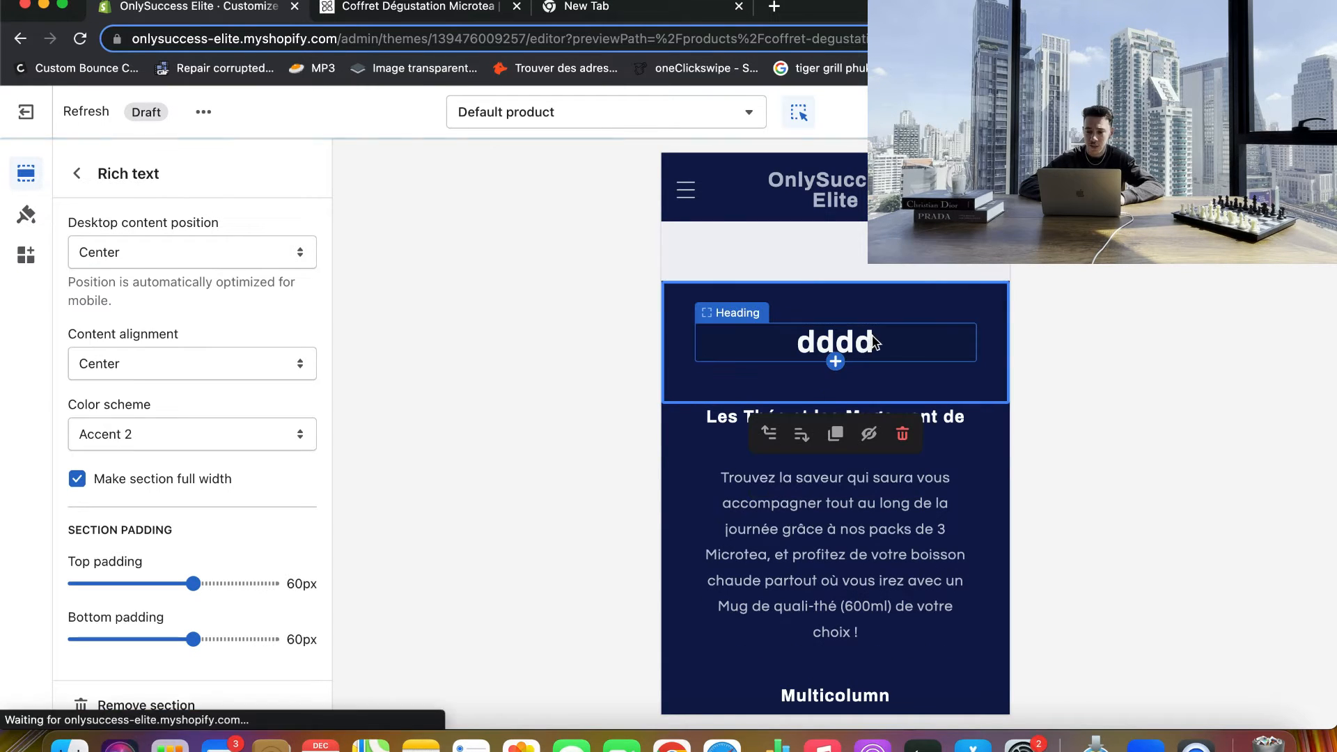
click(901, 339)
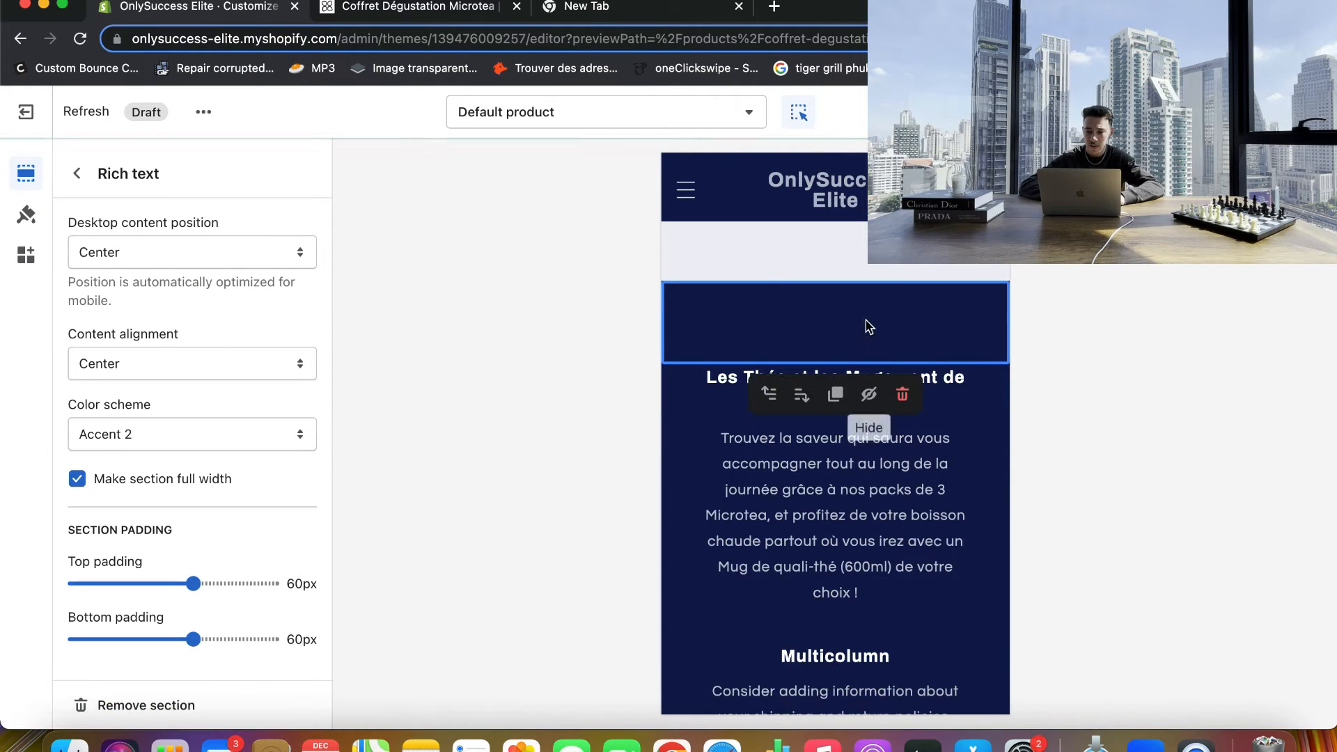
click(903, 395)
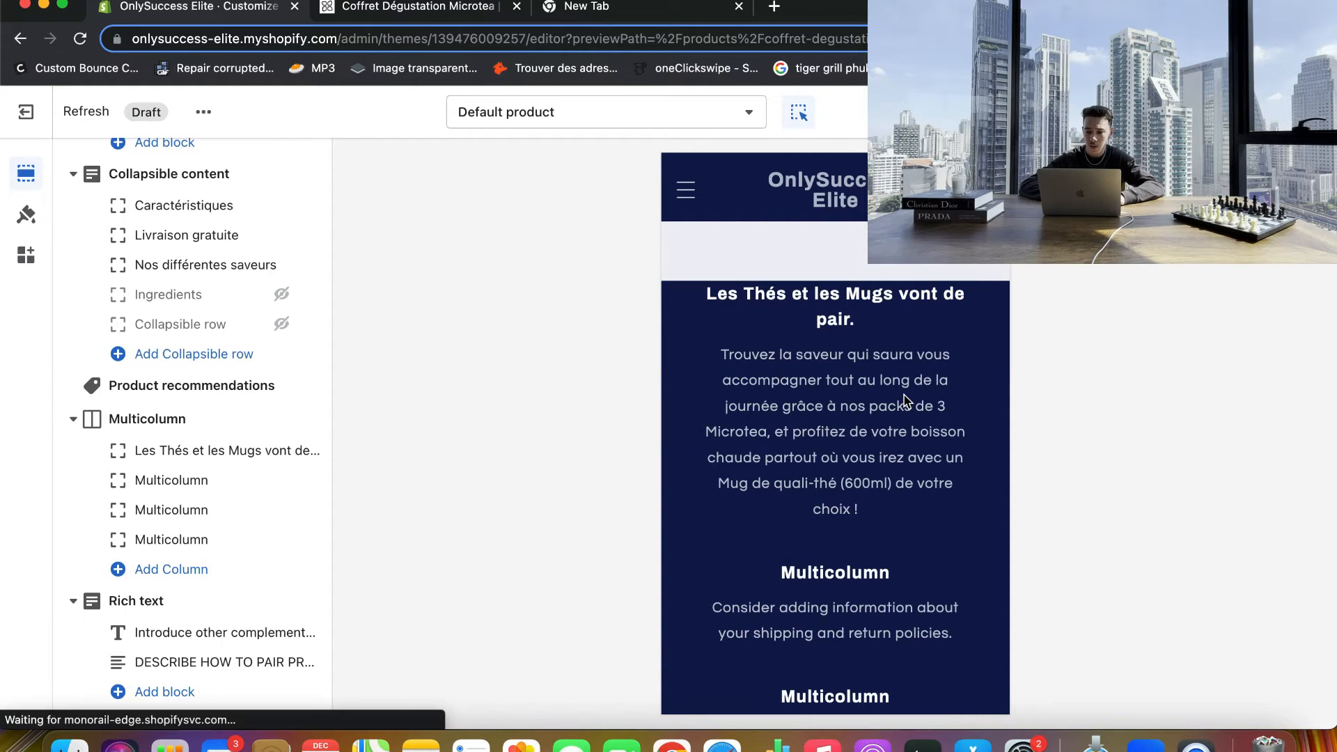
- Set the top padding of the Multicolumn section to 60 px
click(693, 321)
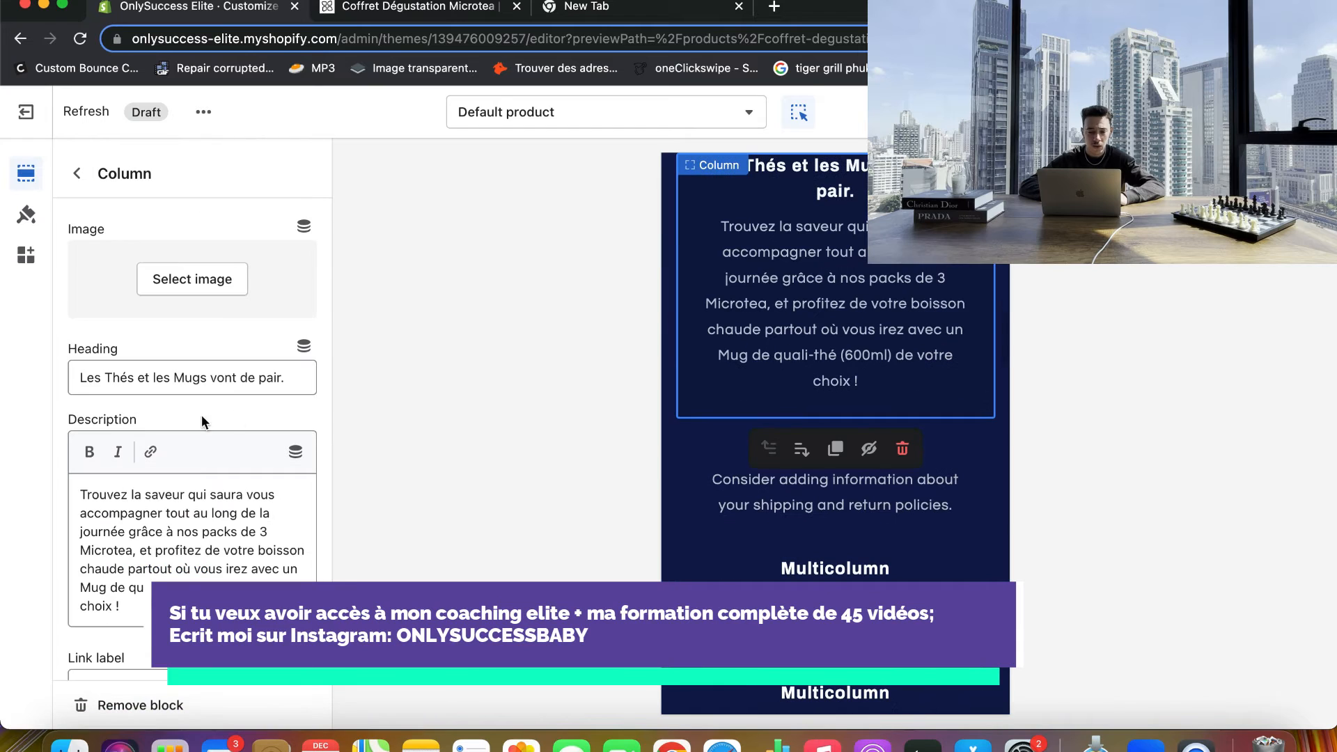
scroll(195, 418, down, 2)
scroll(187, 421, up, 2)
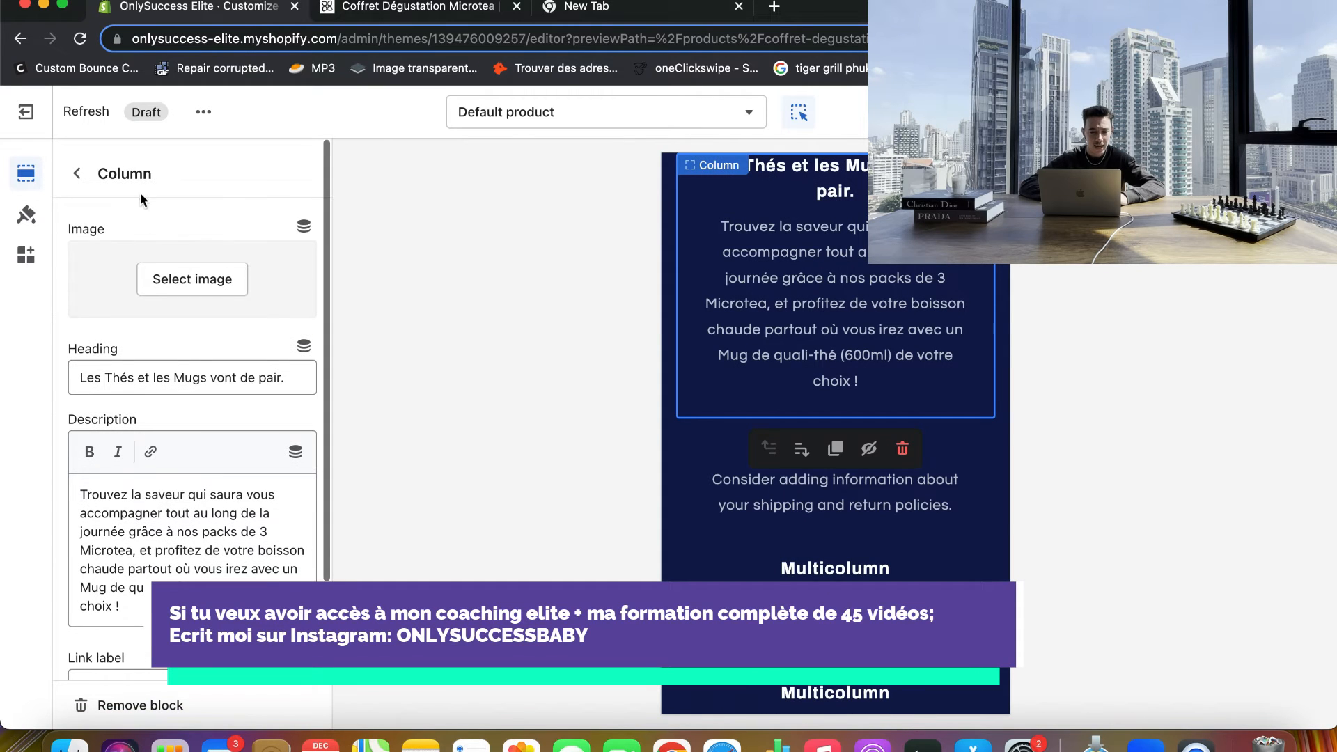
click(78, 175)
scroll(167, 383, down, 1)
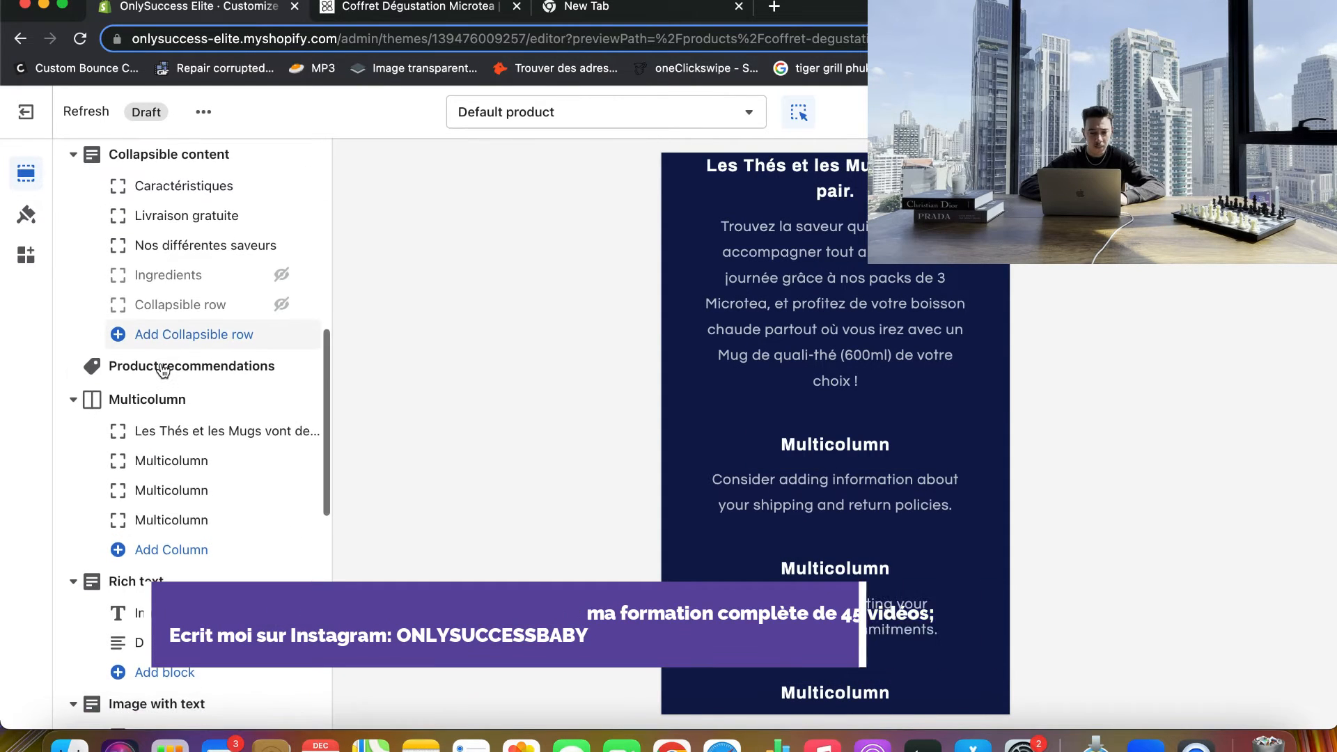
click(184, 399)
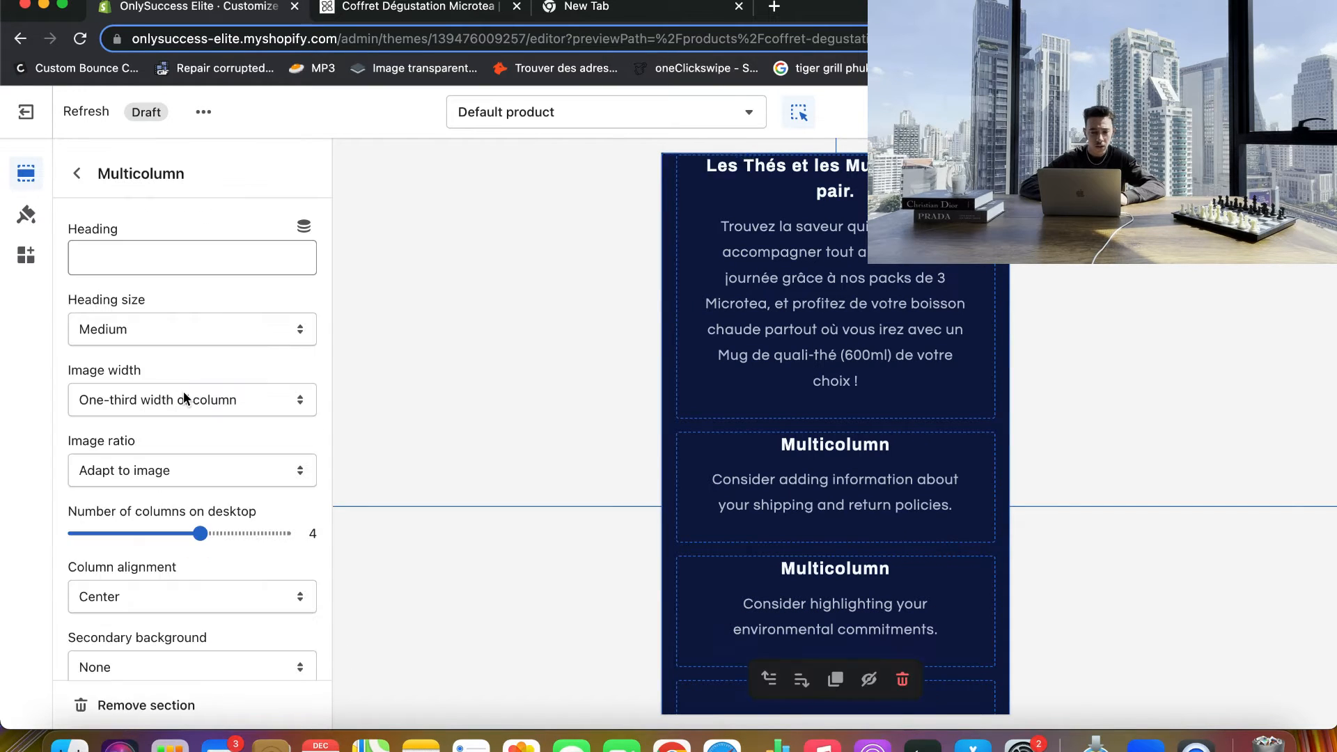
scroll(153, 529, down, 8)
scroll(151, 538, down, 2)
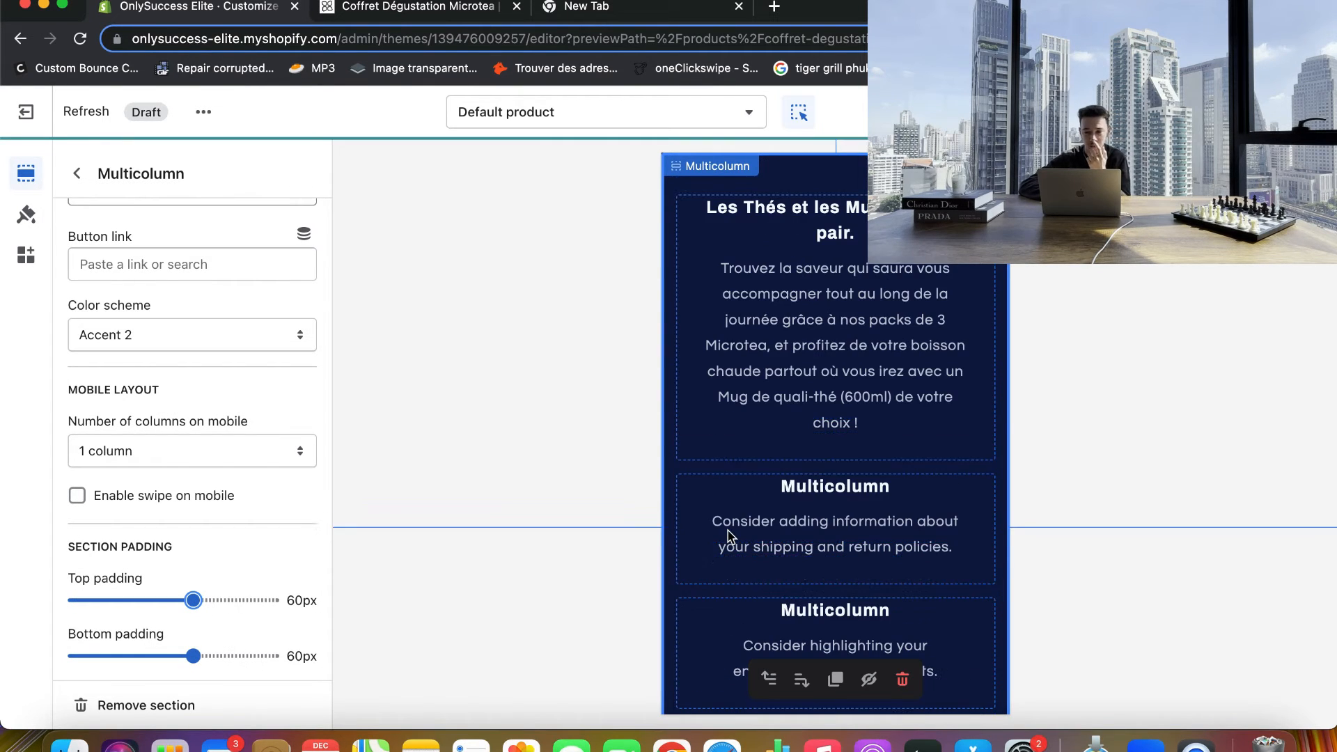
scroll(724, 534, up, 3)
scroll(727, 536, up, 2)
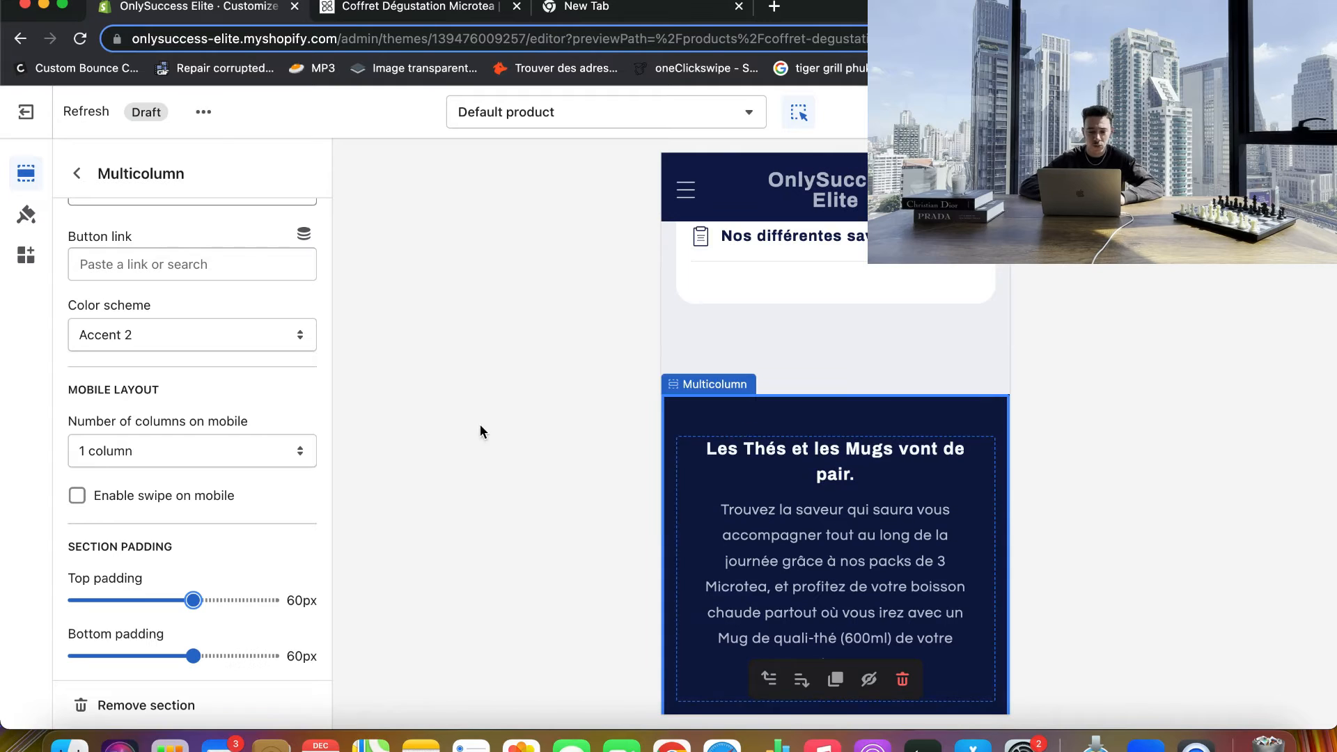
- Review the Multicolumn section's color scheme, mobile layout and section padding settings
click(79, 177)
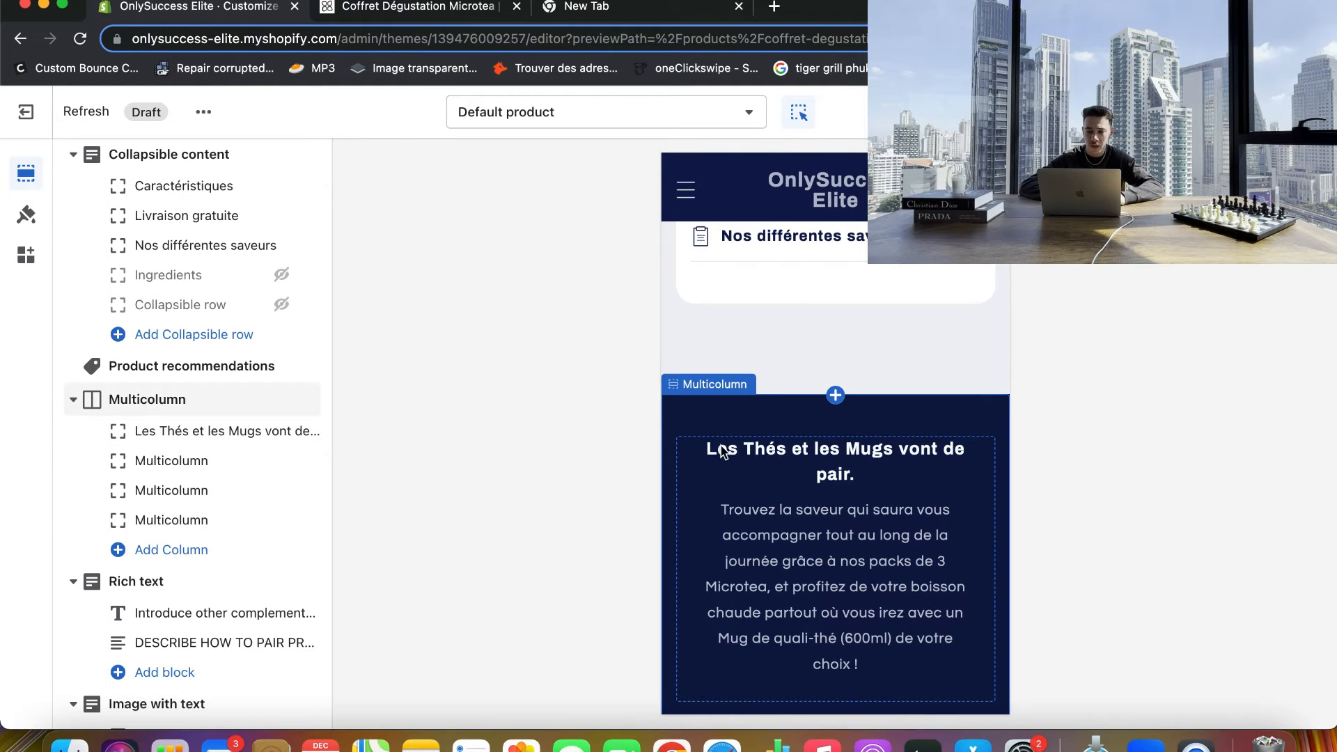
click(743, 413)
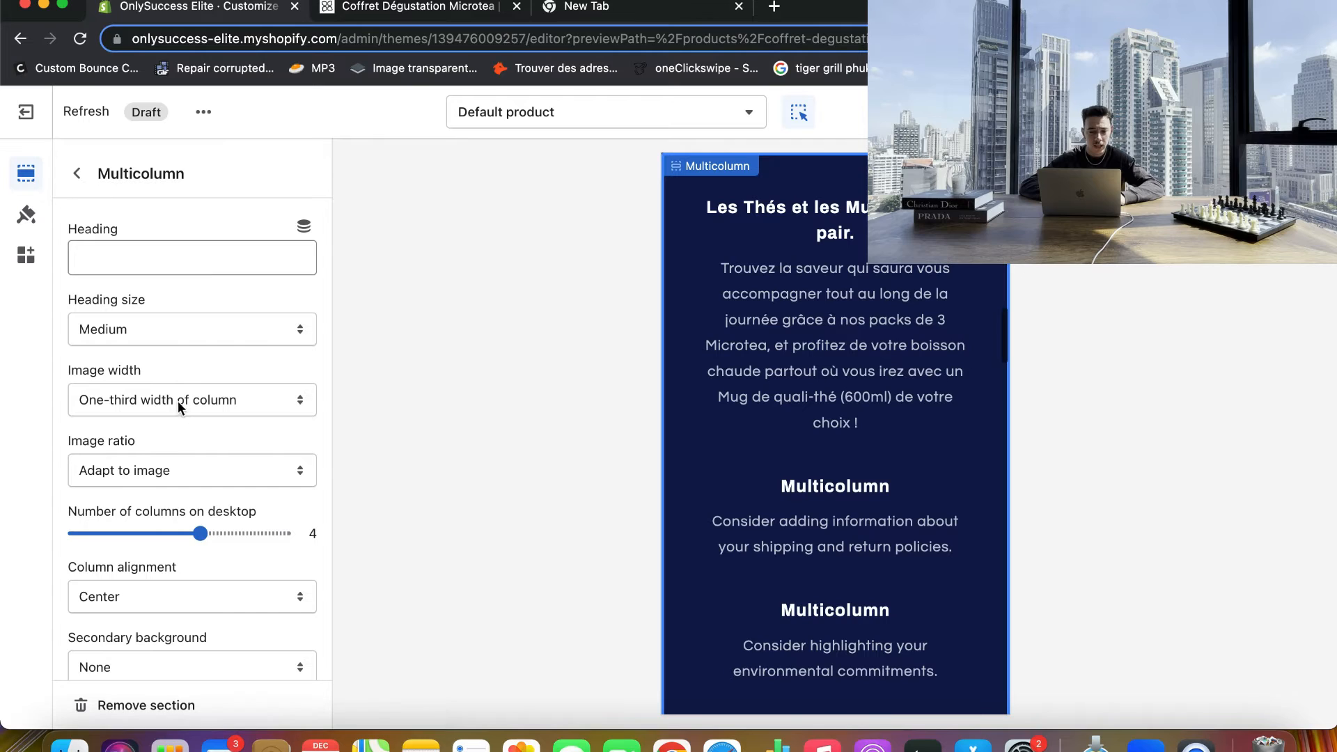
scroll(180, 407, down, 5)
scroll(179, 407, down, 5)
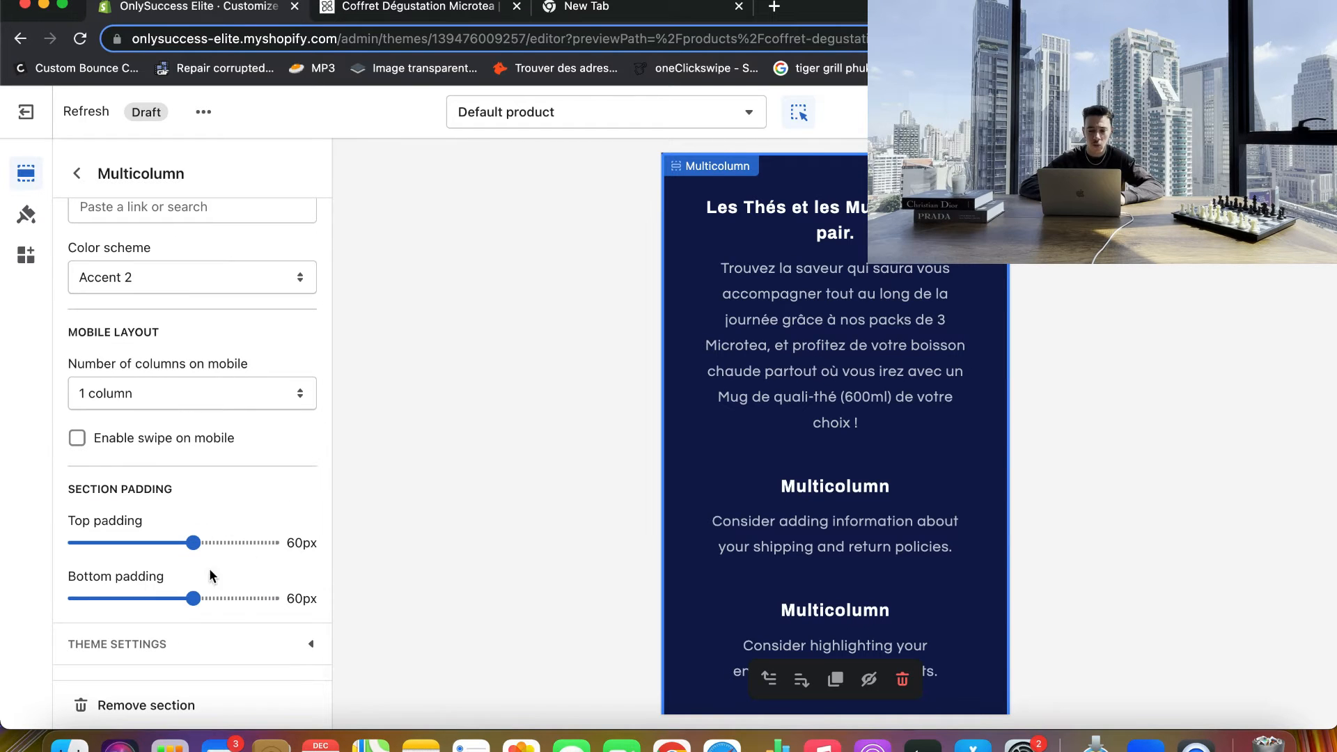
drag(83, 490, 68, 489)
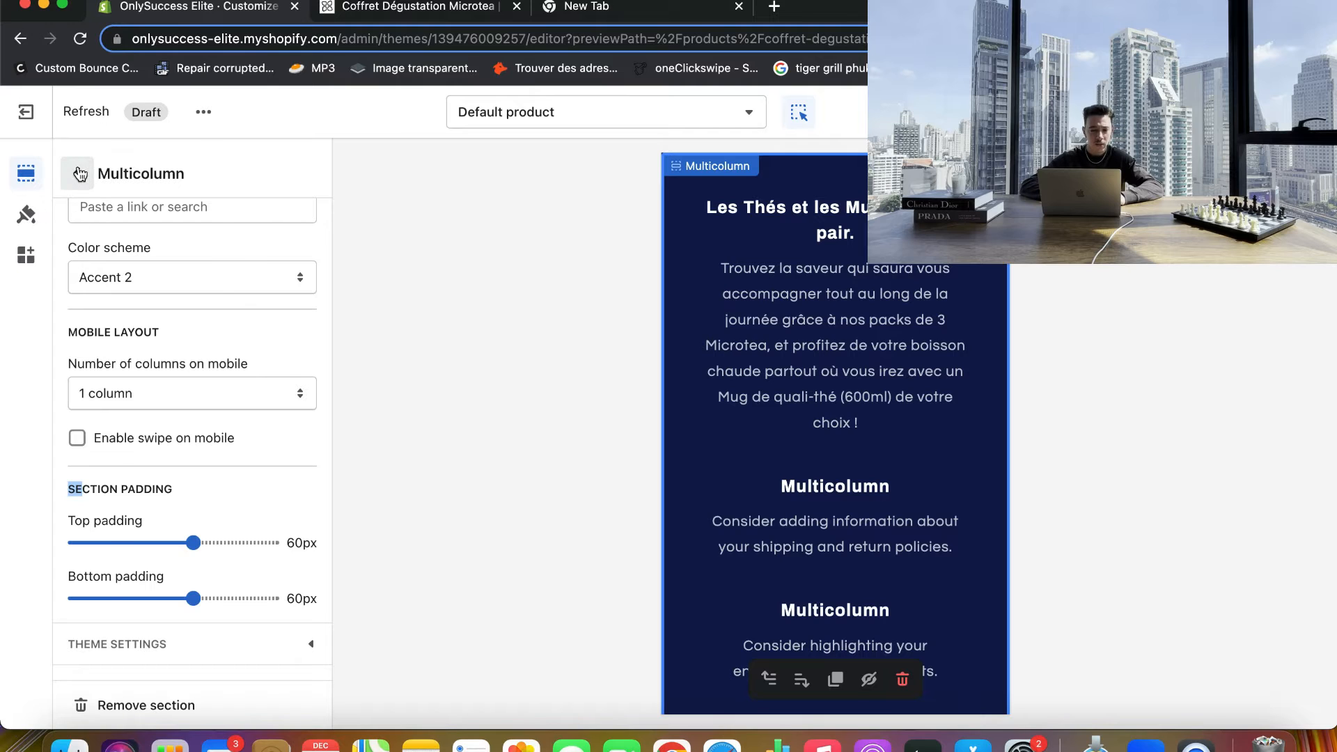
click(79, 174)
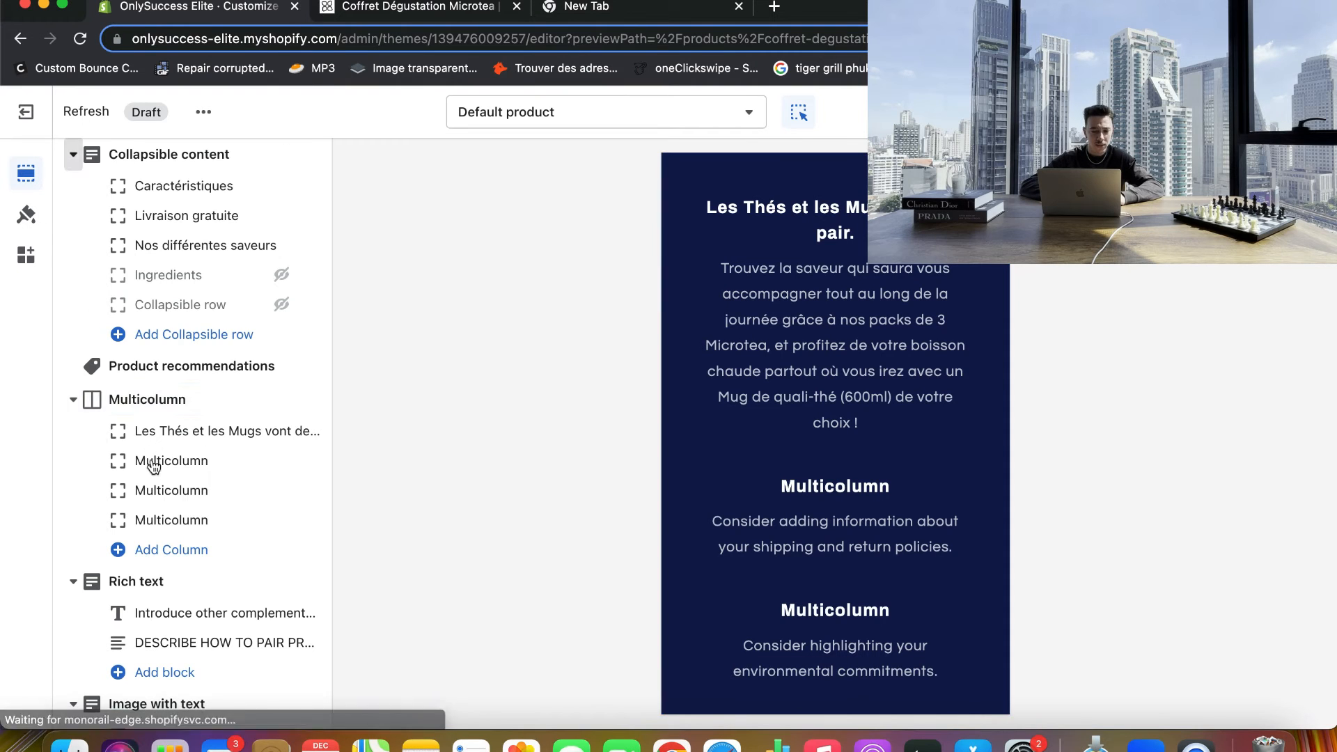
click(218, 400)
scroll(185, 470, down, 10)
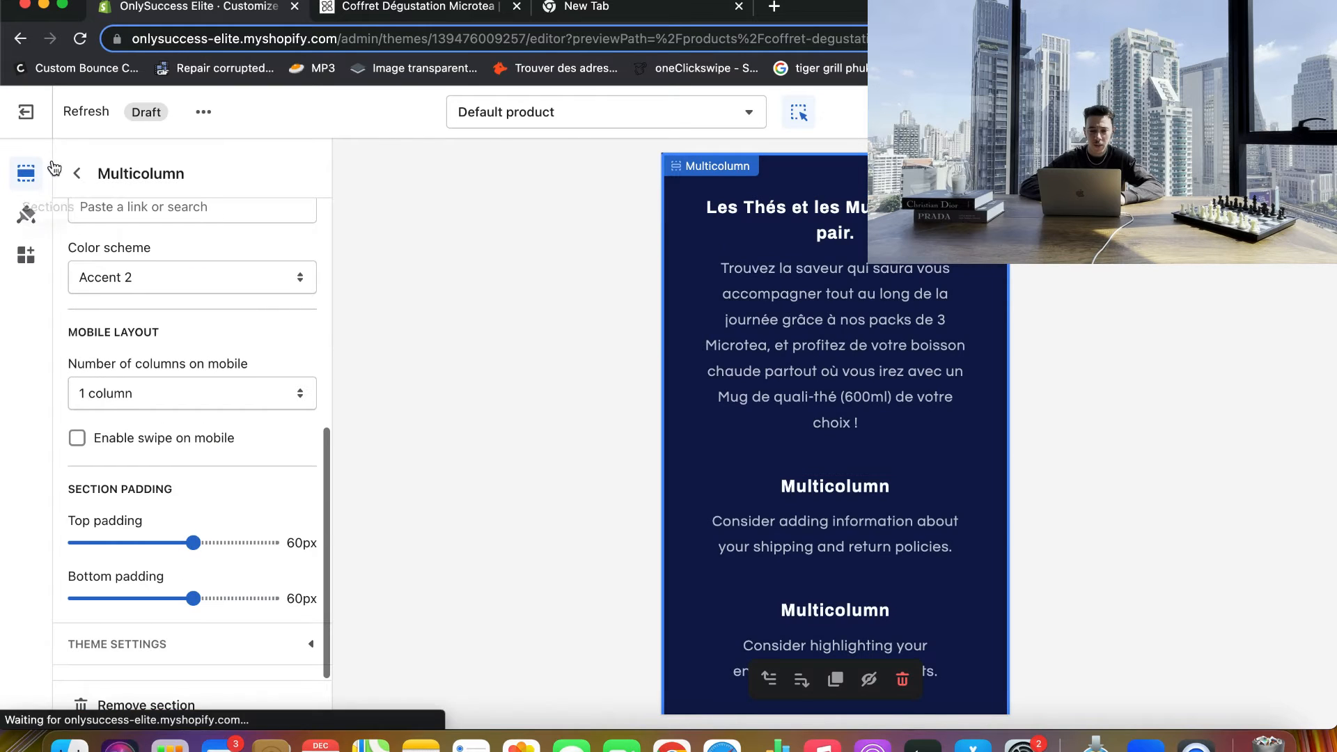
click(76, 173)
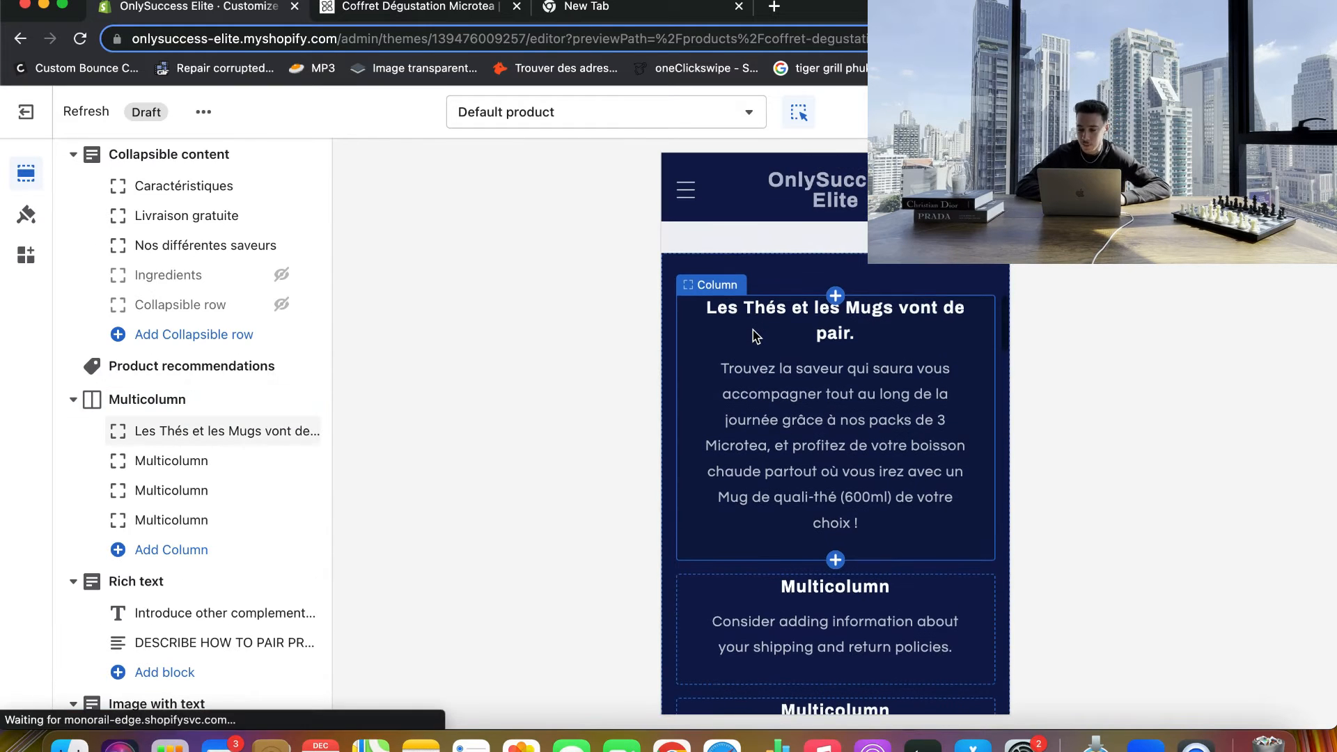
- Open the second Multicolumn column, and copy the customer review beginning "Microthé, super pratique pour les déplacements" from the Waterdrop page
scroll(759, 348, down, 5)
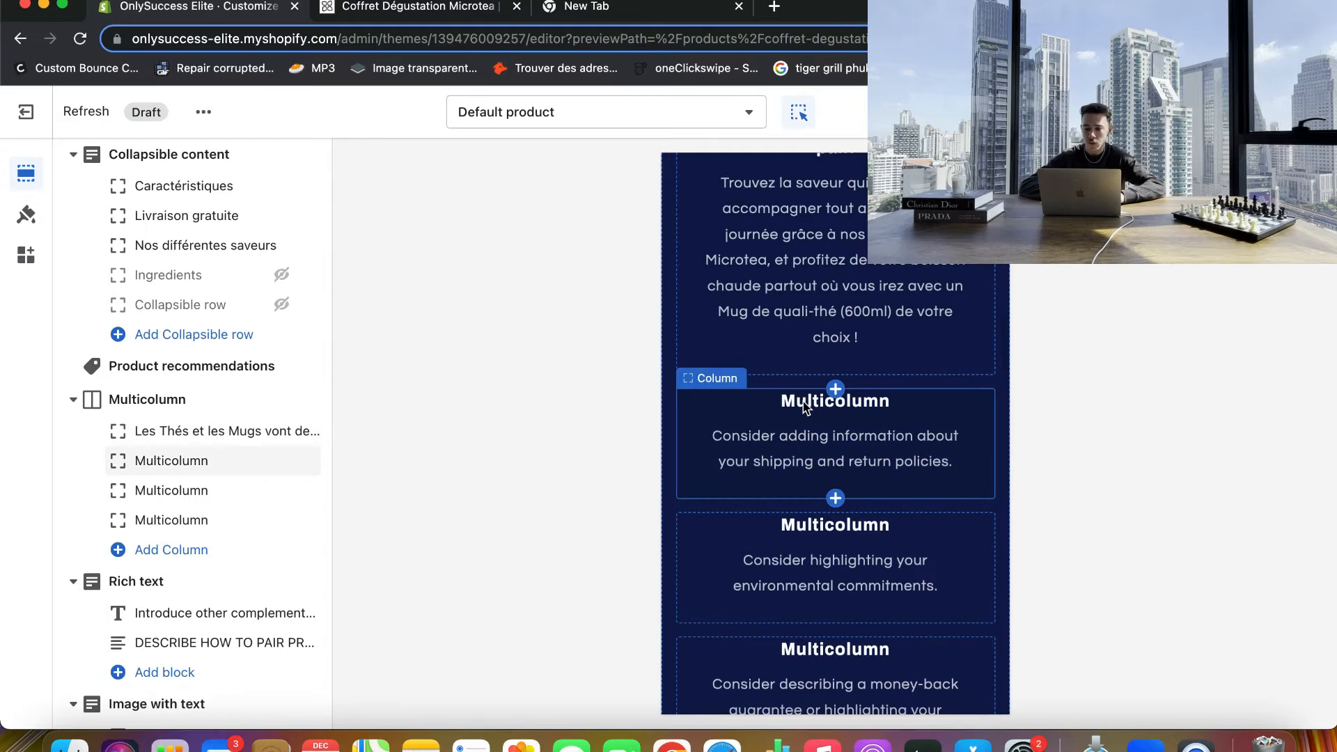
click(804, 407)
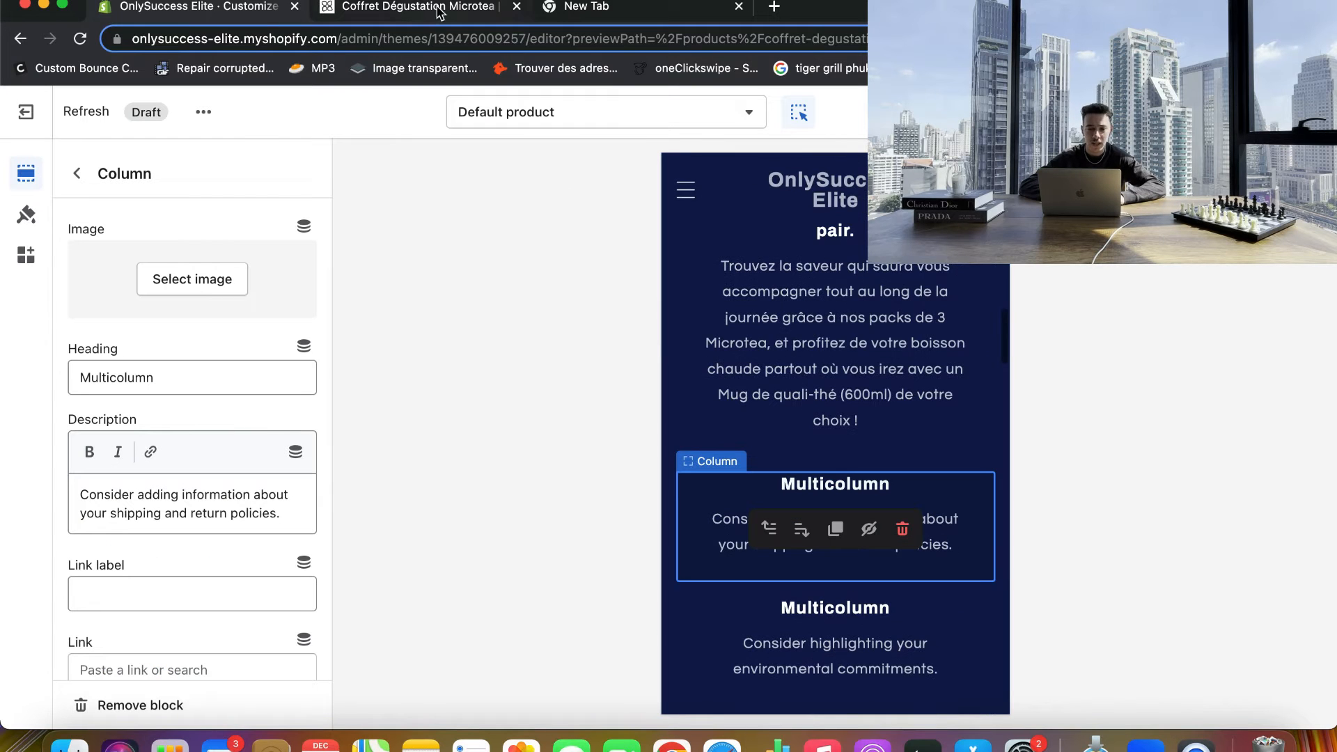
click(440, 13)
scroll(669, 371, down, 10)
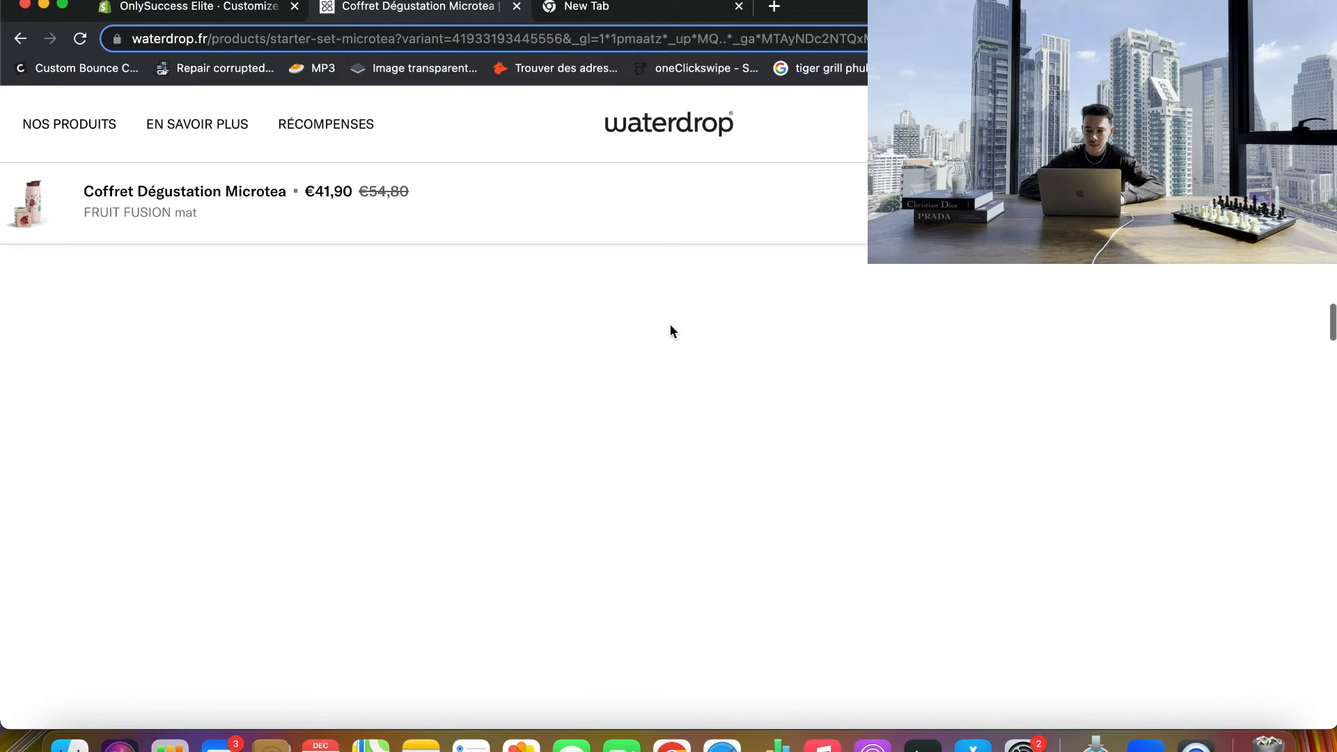
scroll(671, 283, down, 20)
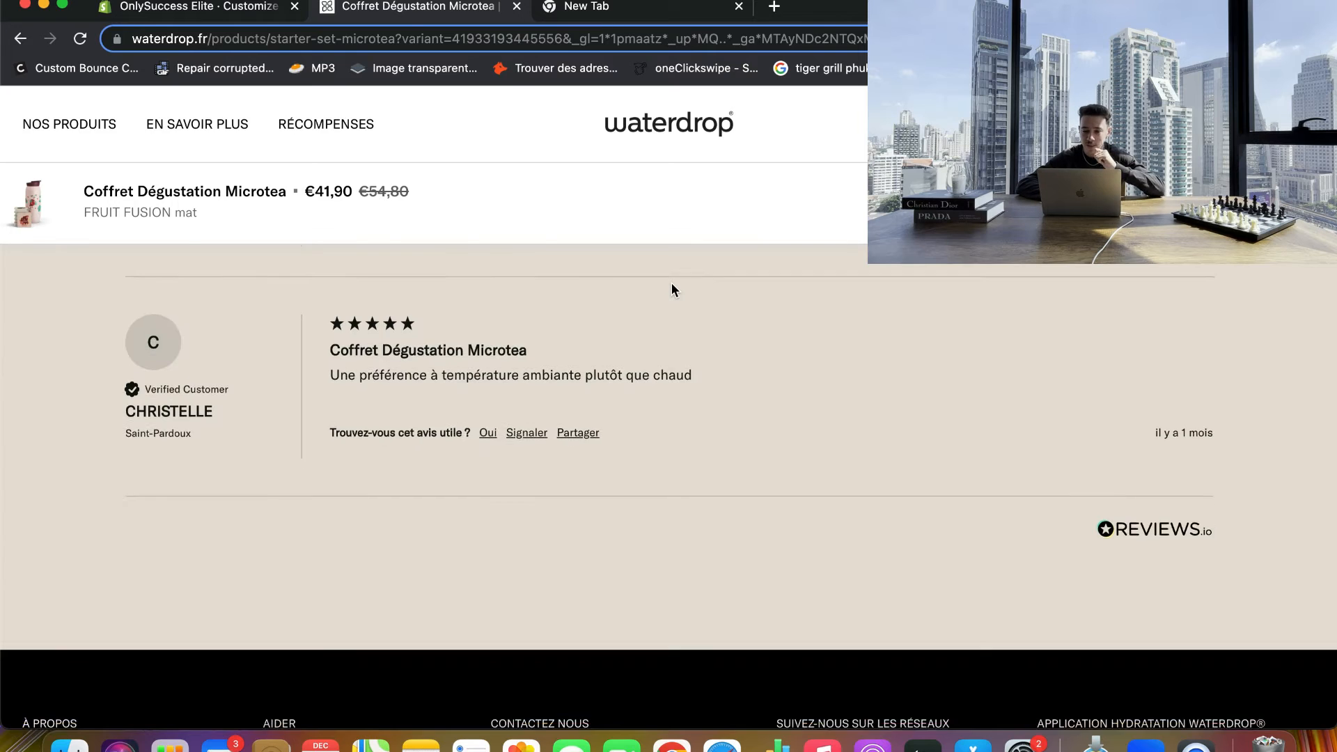
scroll(671, 282, up, 8)
scroll(671, 283, down, 3)
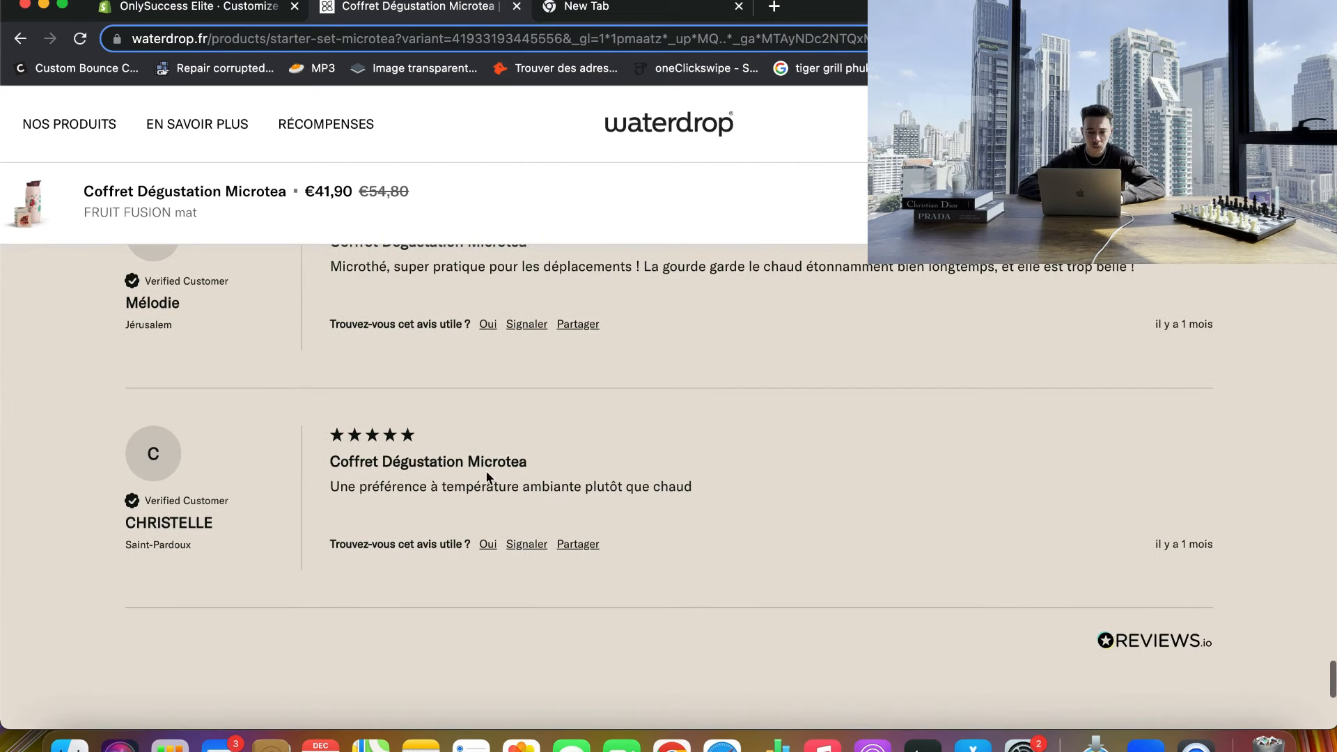
scroll(569, 481, up, 7)
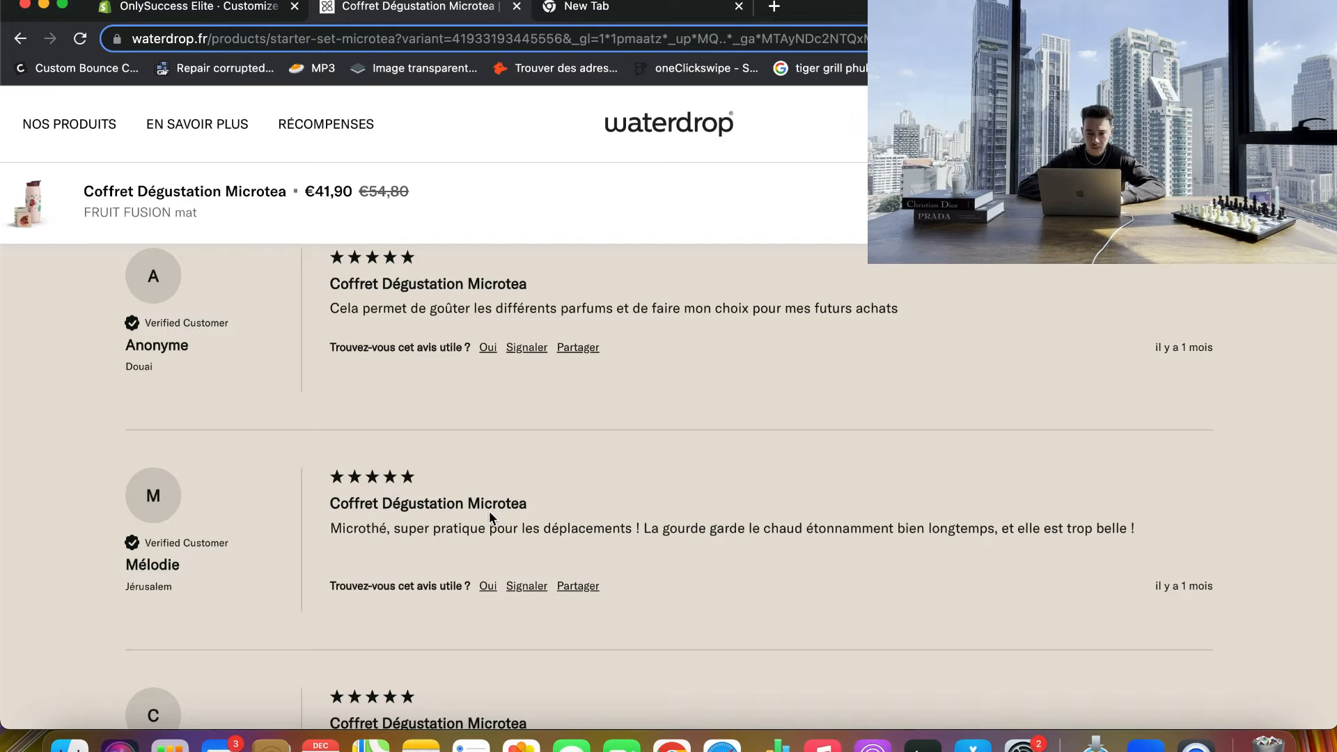
triple_click(475, 532)
key(super+c)
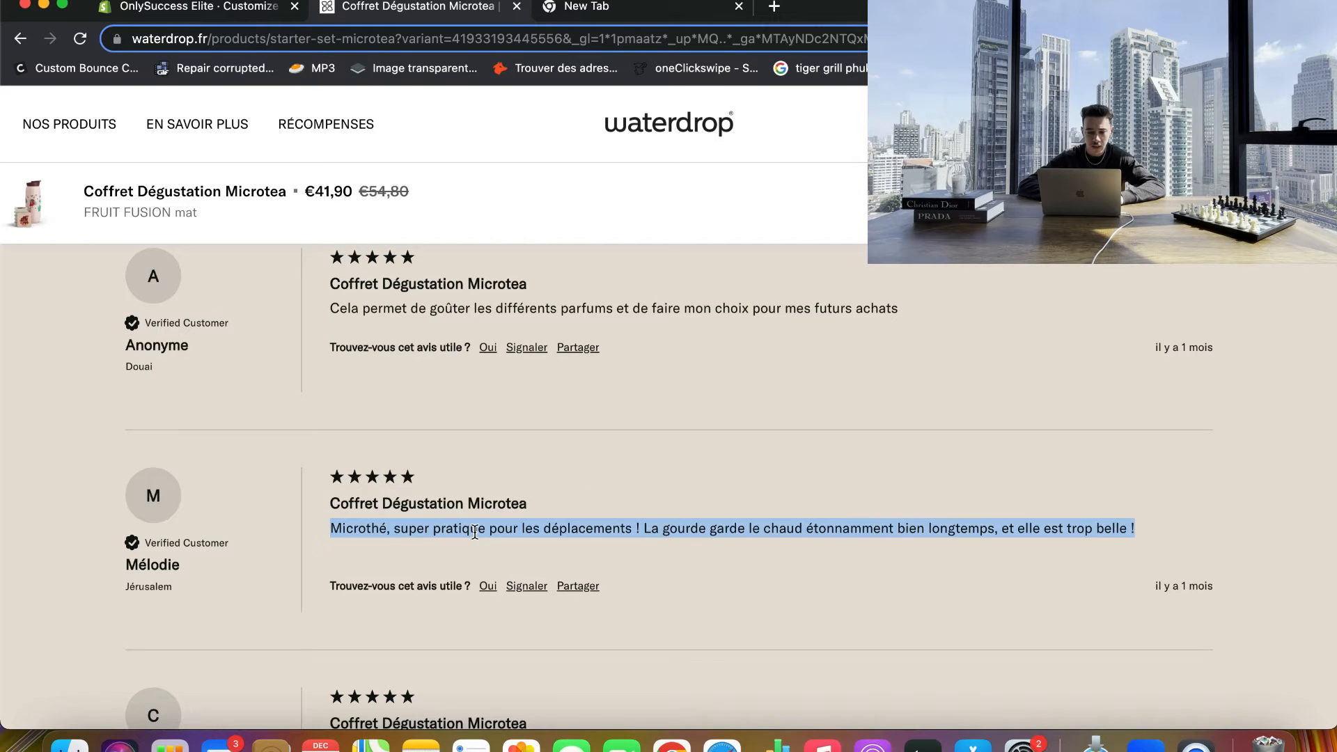
- Replace the second column's description in the Shopify editor with the copied customer review
click(213, 14)
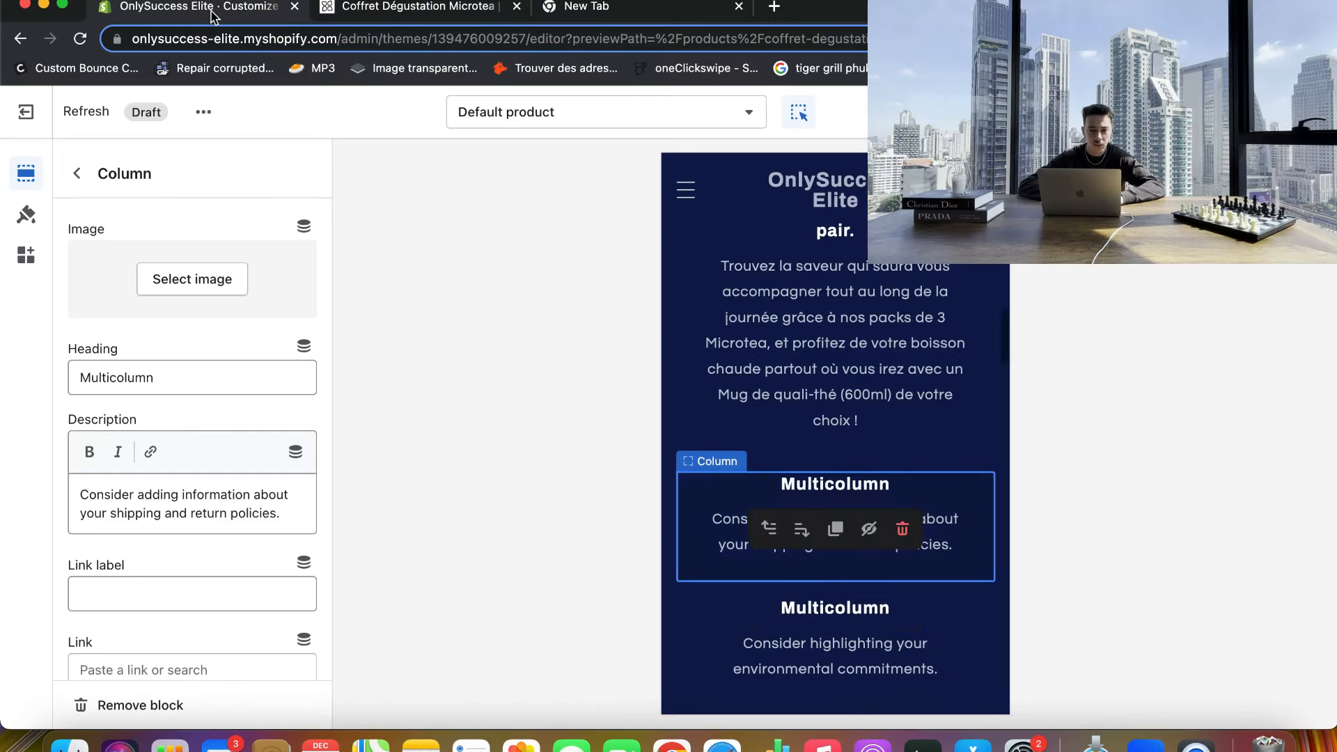
triple_click(176, 504)
key(super+v)
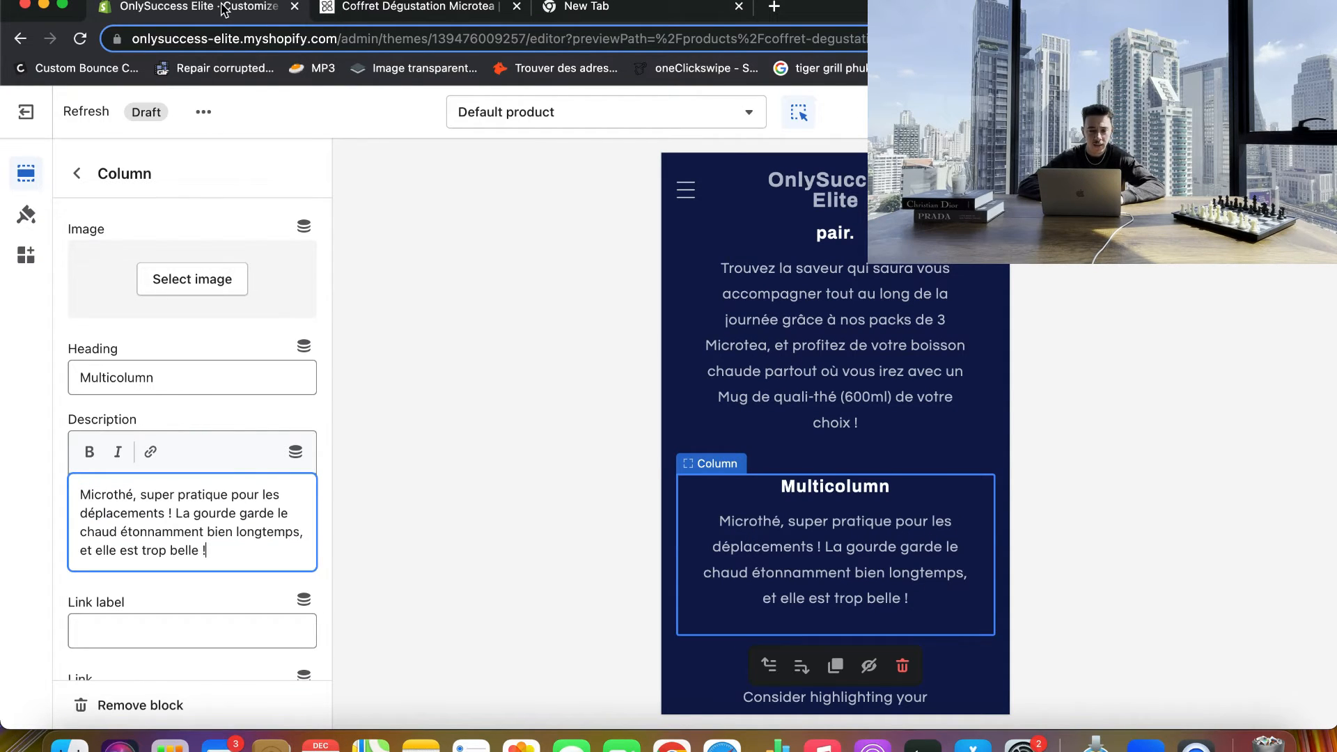
- Set the second column's heading to the first name of the Waterdrop reviewer followed by an initial
click(405, 10)
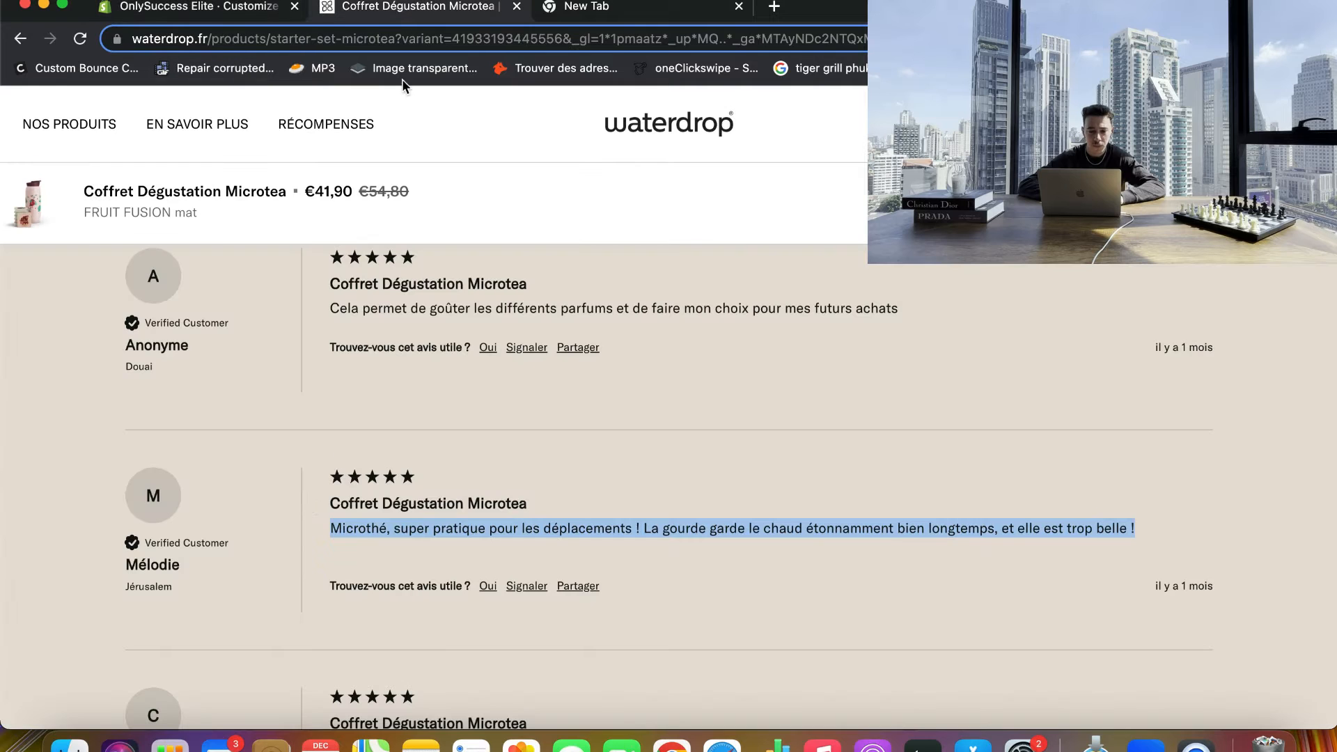
click(170, 564)
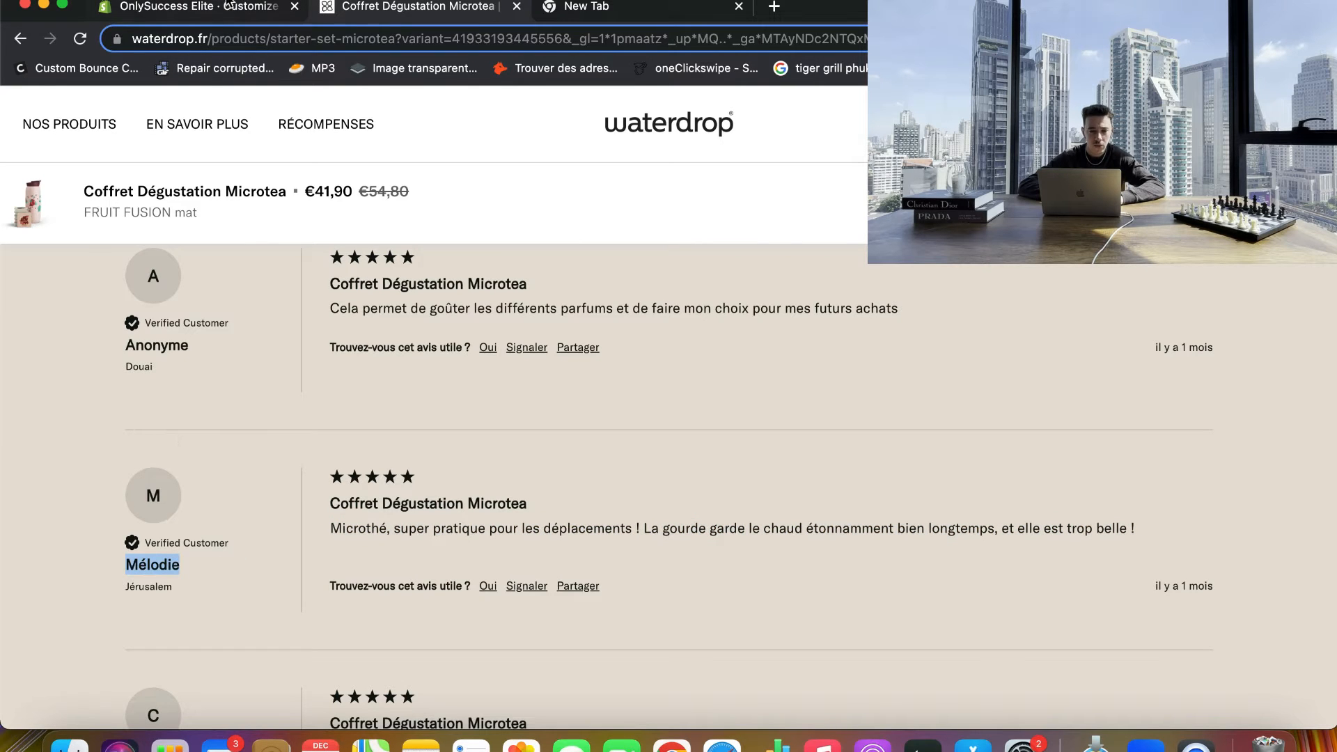
click(228, 7)
triple_click(168, 377)
text(Mélodie)
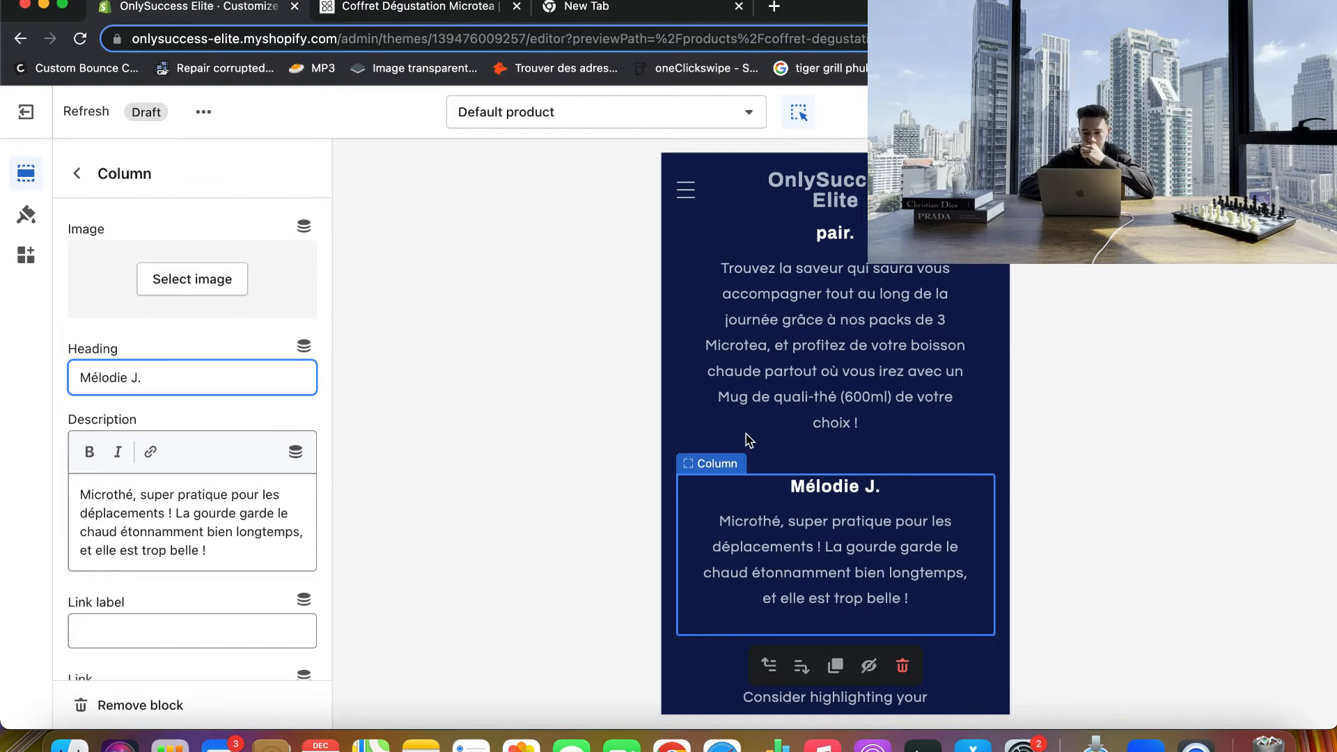
click(1074, 430)
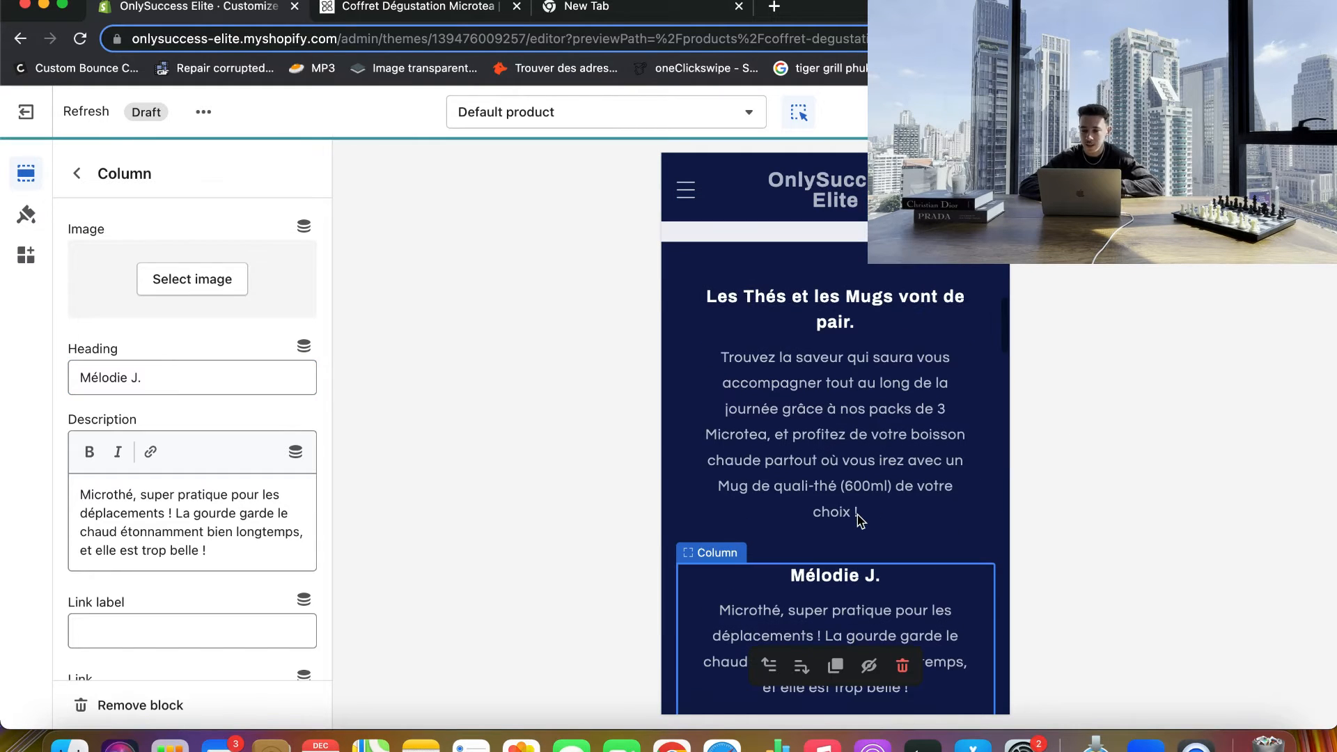
- Open the third Multicolumn column, and copy the Waterdrop review beginning "Cela permet de goûter les différents parfums"
scroll(859, 518, down, 3)
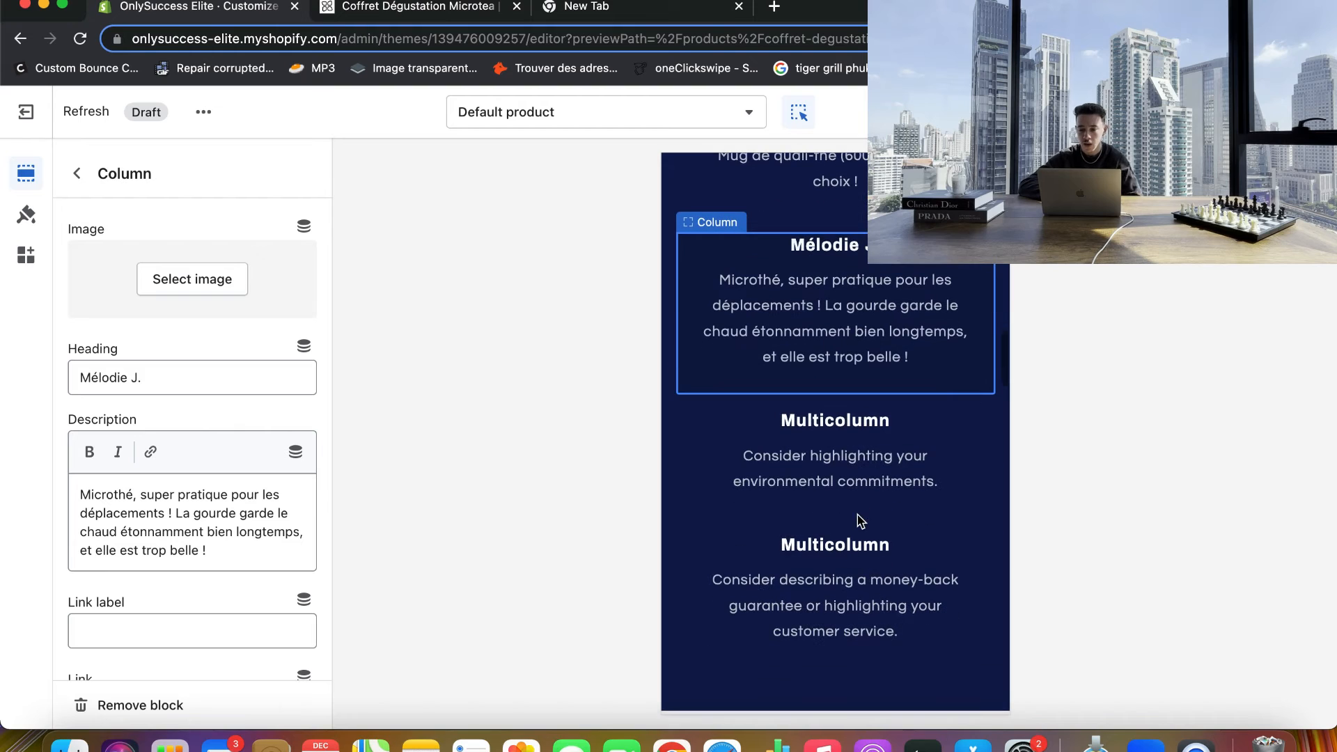
click(849, 463)
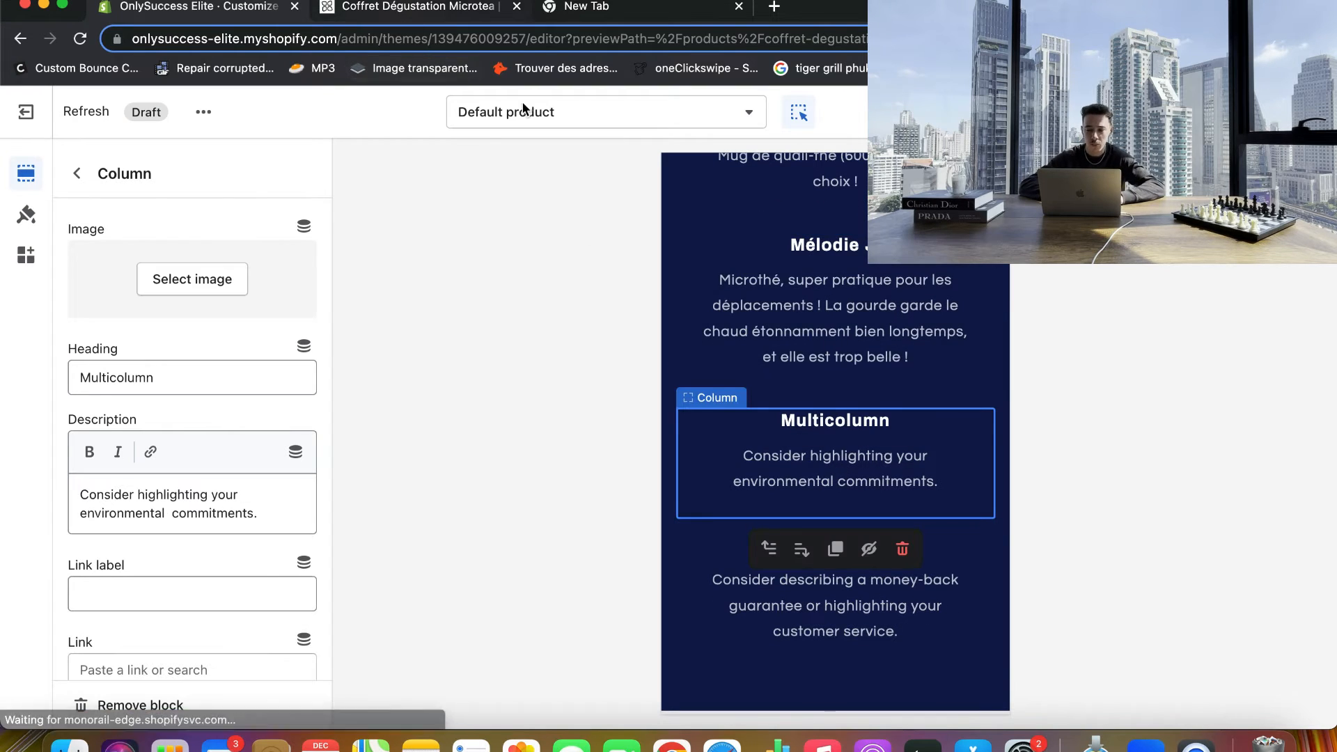
click(411, 10)
triple_click(401, 311)
key(super+c)
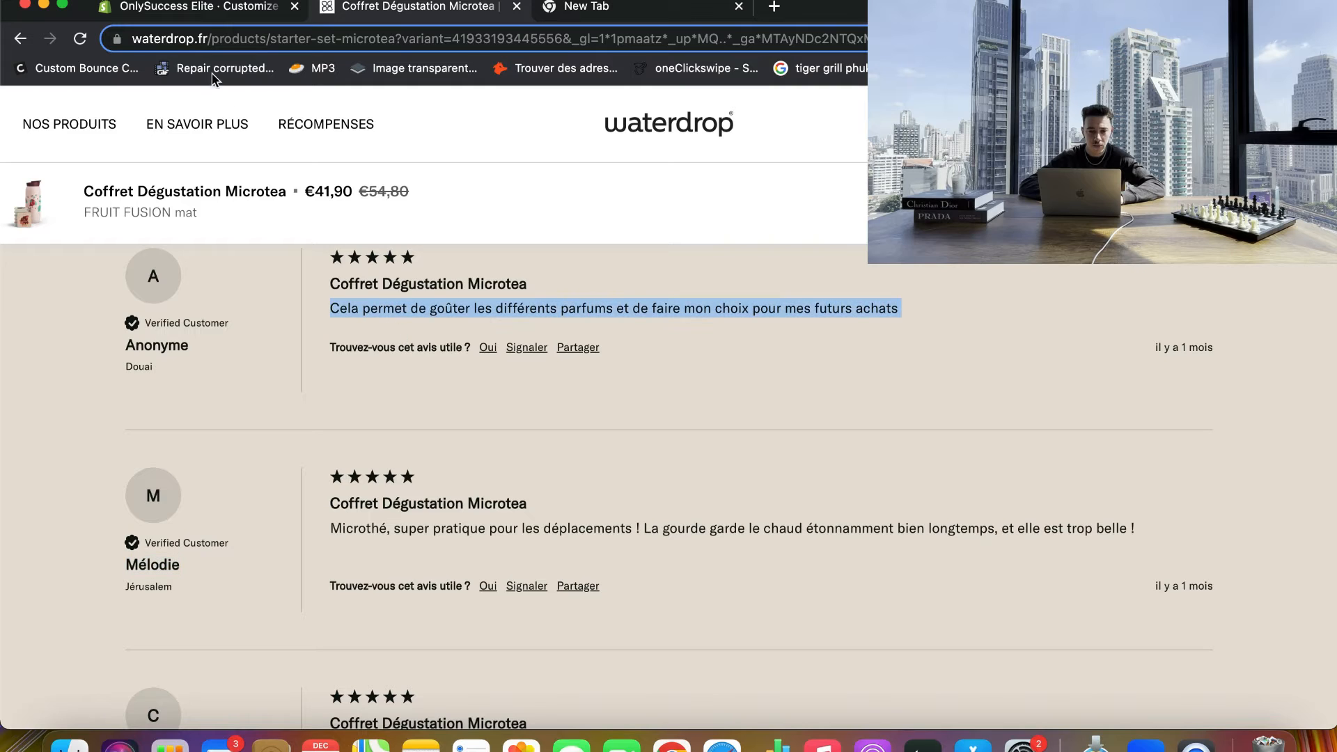
- Replace the third column's description in the Shopify editor with the copied review, and set its heading to a customer's first name and initial
click(226, 9)
triple_click(198, 511)
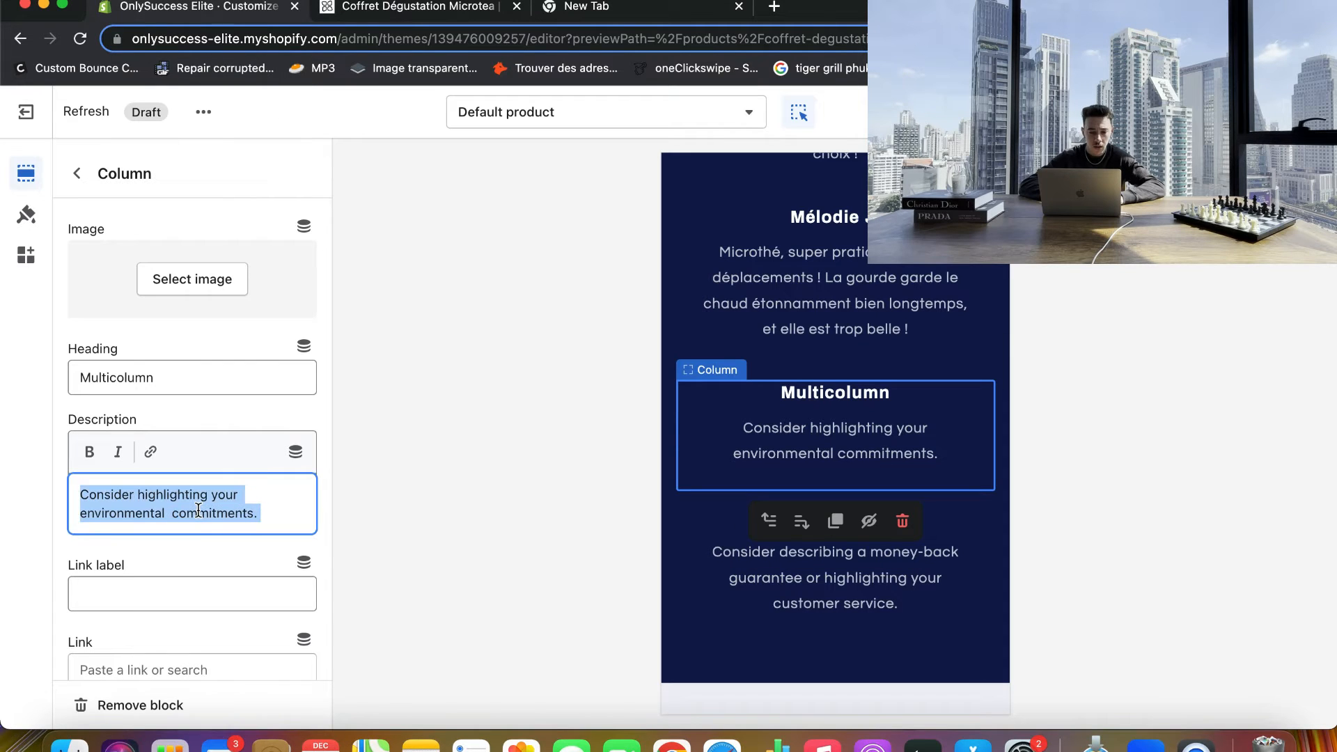
key(super+v)
double_click(176, 378)
text(Janny)
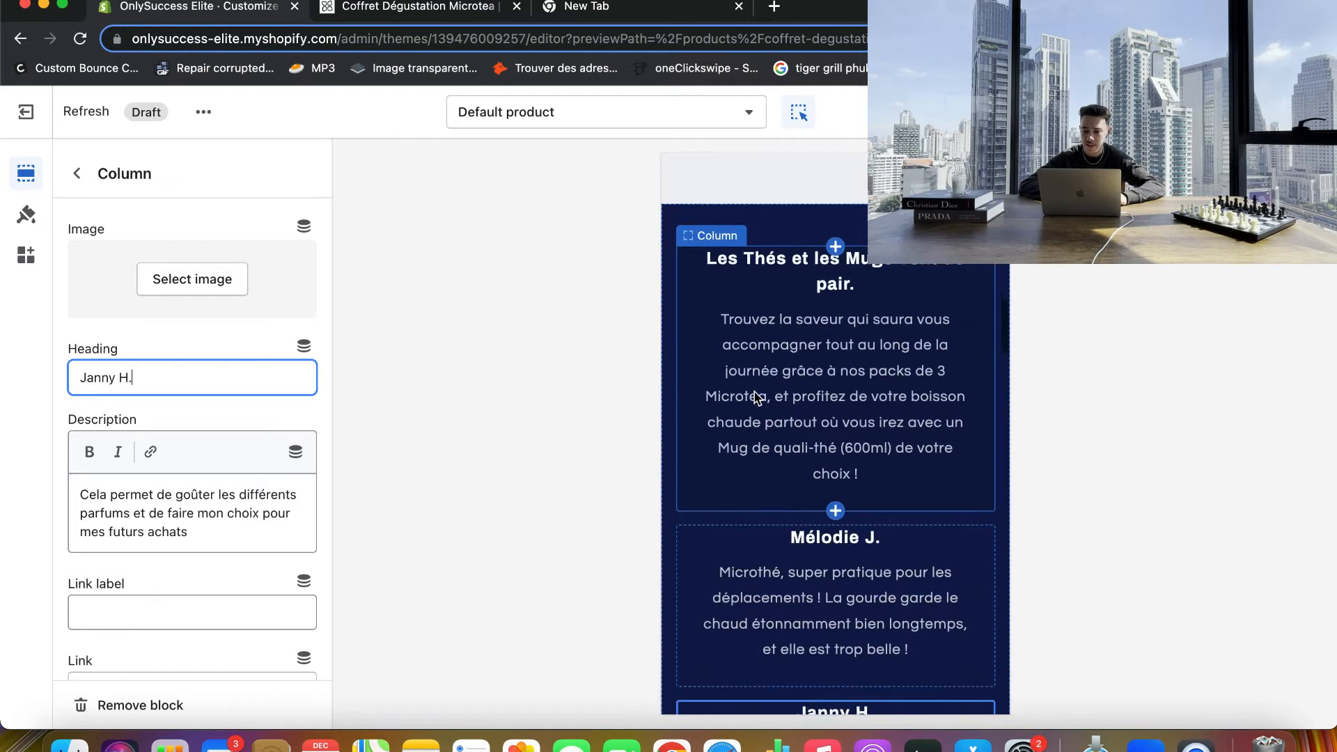
- Delete the fourth Multicolumn column, which still holds the placeholder text about a money-back guarantee
scroll(757, 397, down, 5)
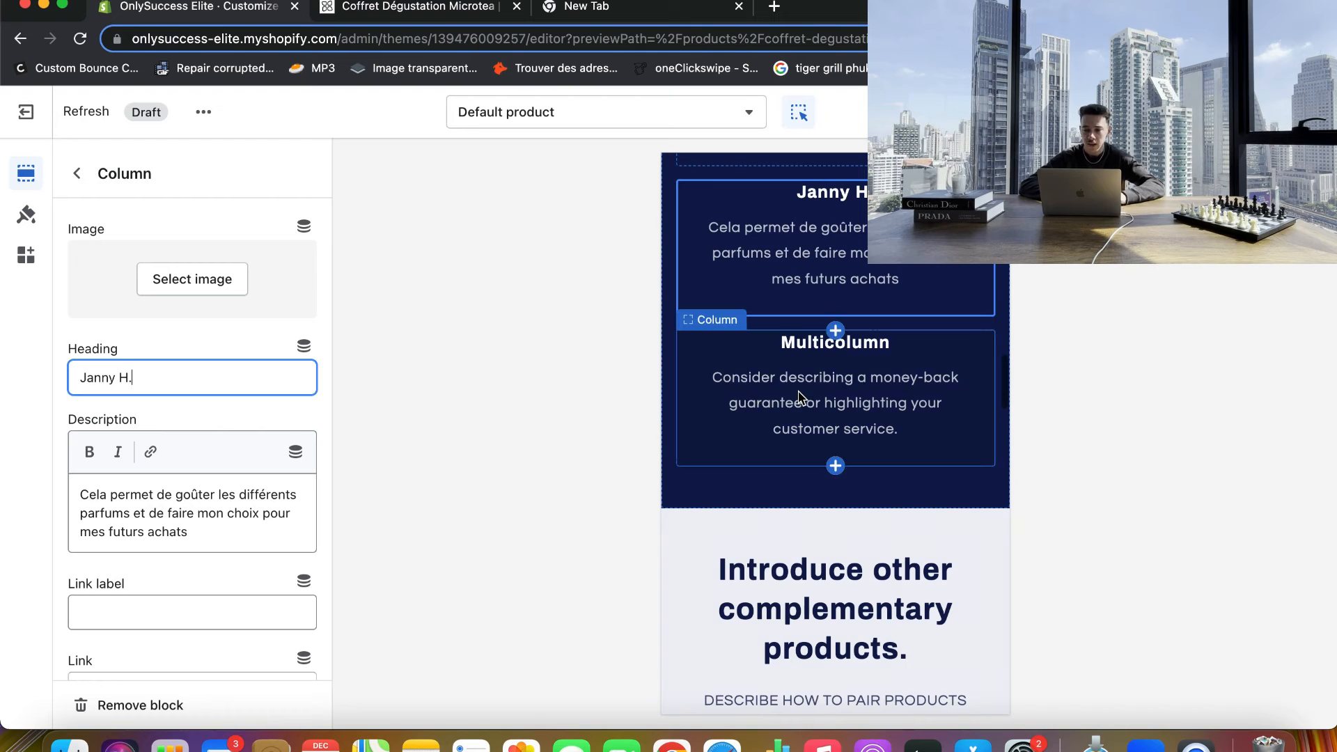
click(799, 397)
scroll(849, 390, up, 10)
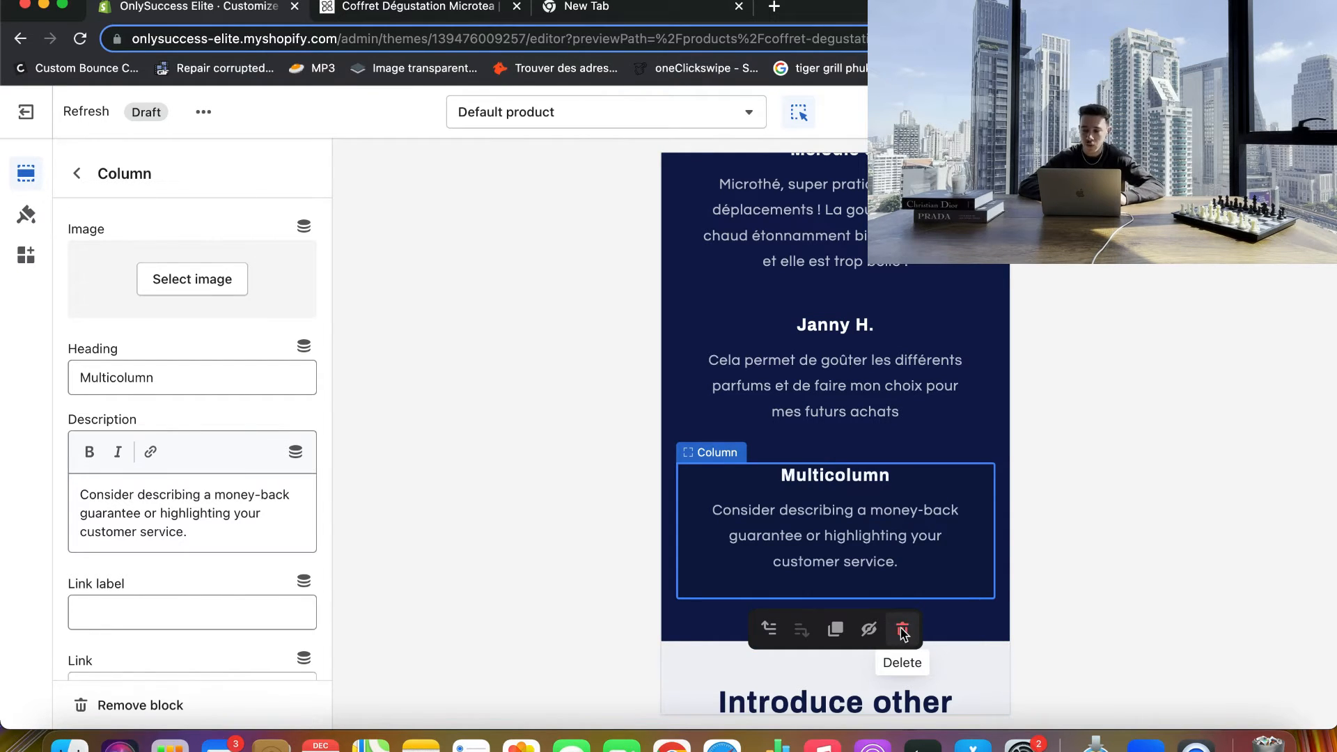
click(902, 630)
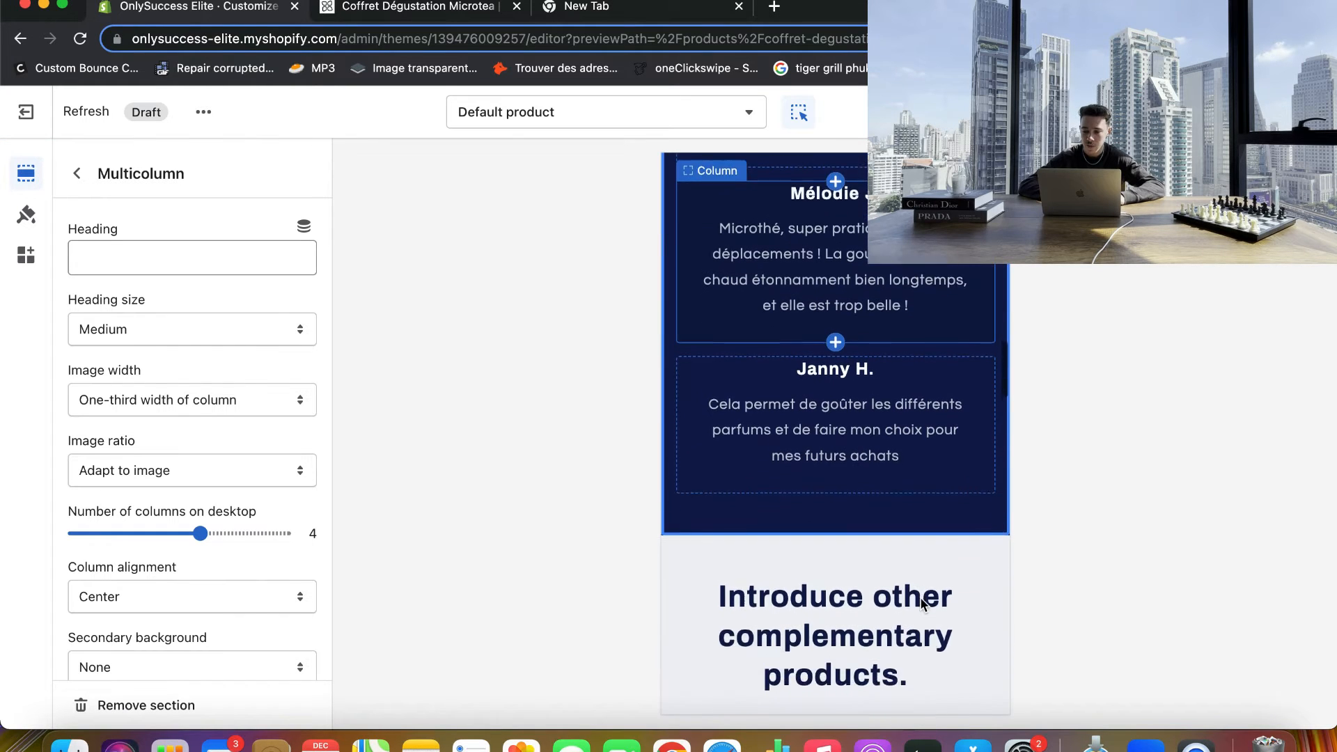
- Open the "Introduce other complementary products." heading, and look through the Waterdrop product page for suitable replacement text
scroll(946, 644, down, 5)
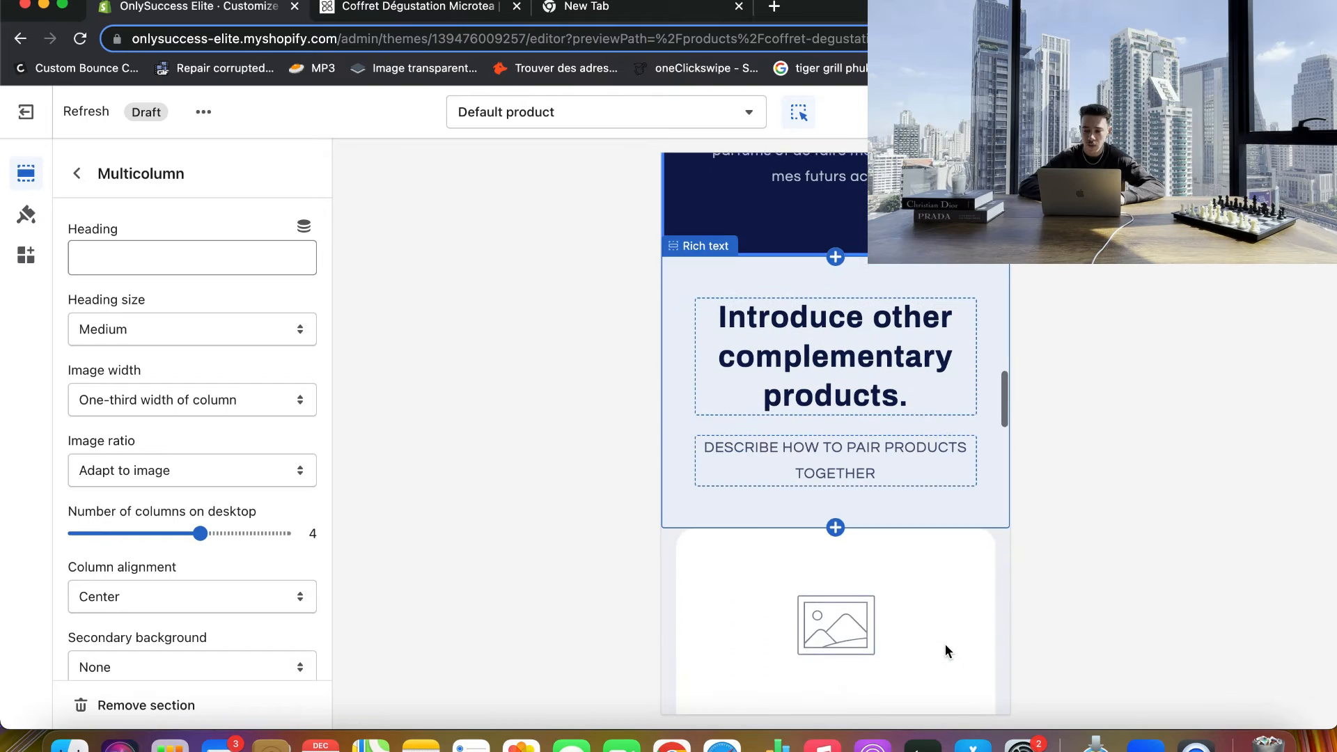
click(835, 348)
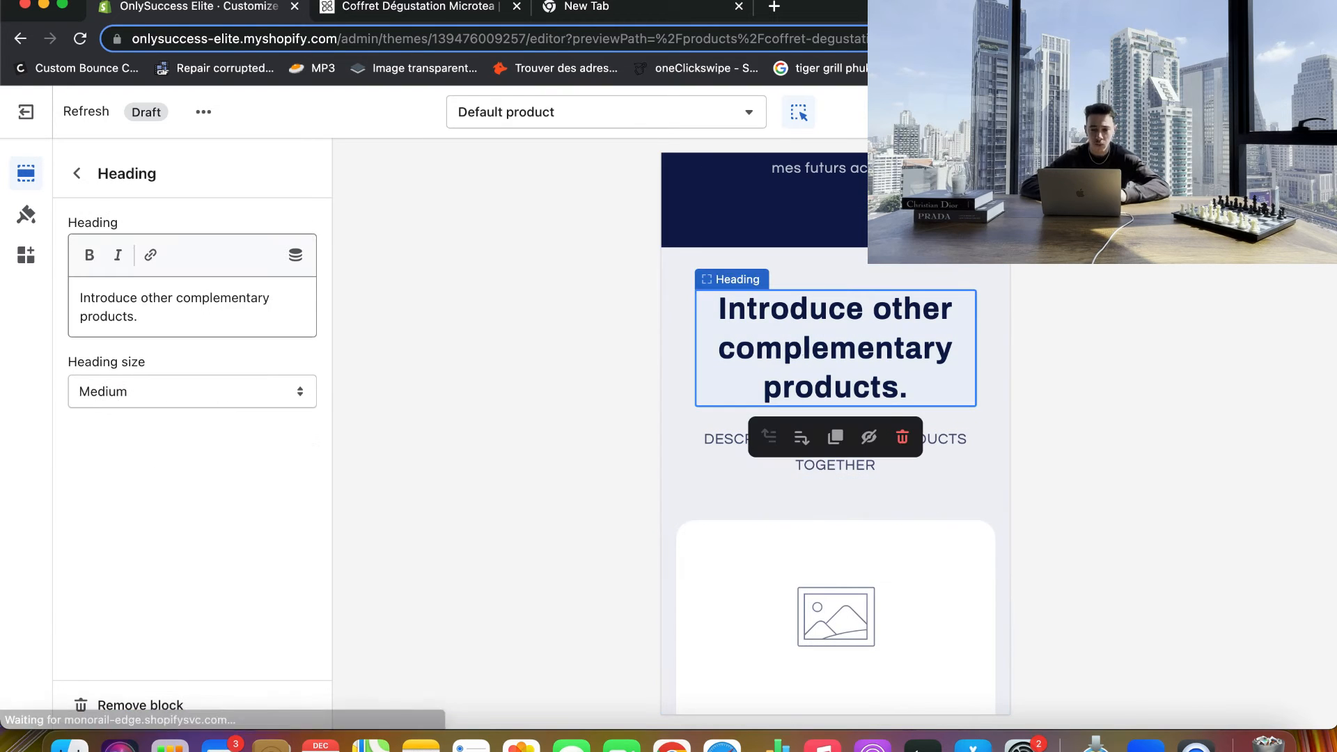
click(418, 6)
scroll(597, 417, down, 3)
scroll(598, 424, up, 15)
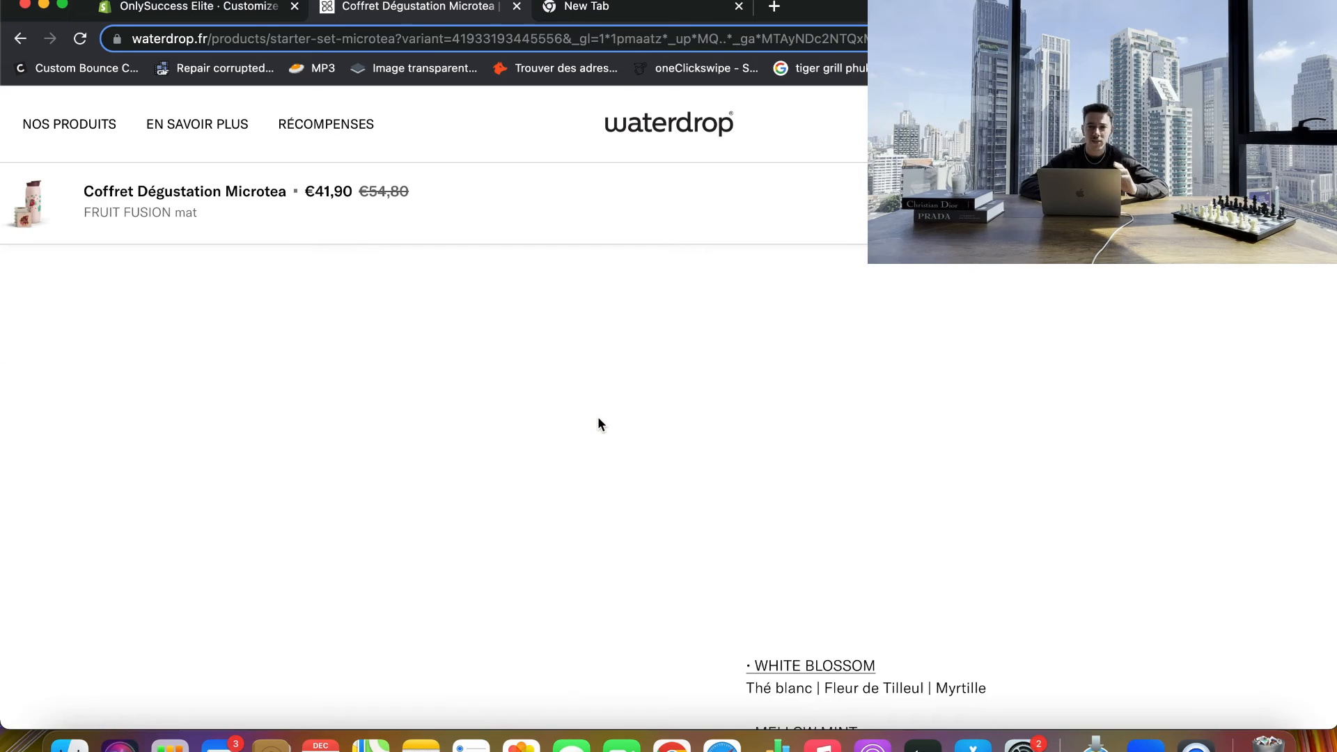
scroll(601, 423, up, 10)
scroll(722, 347, down, 1)
click(220, 8)
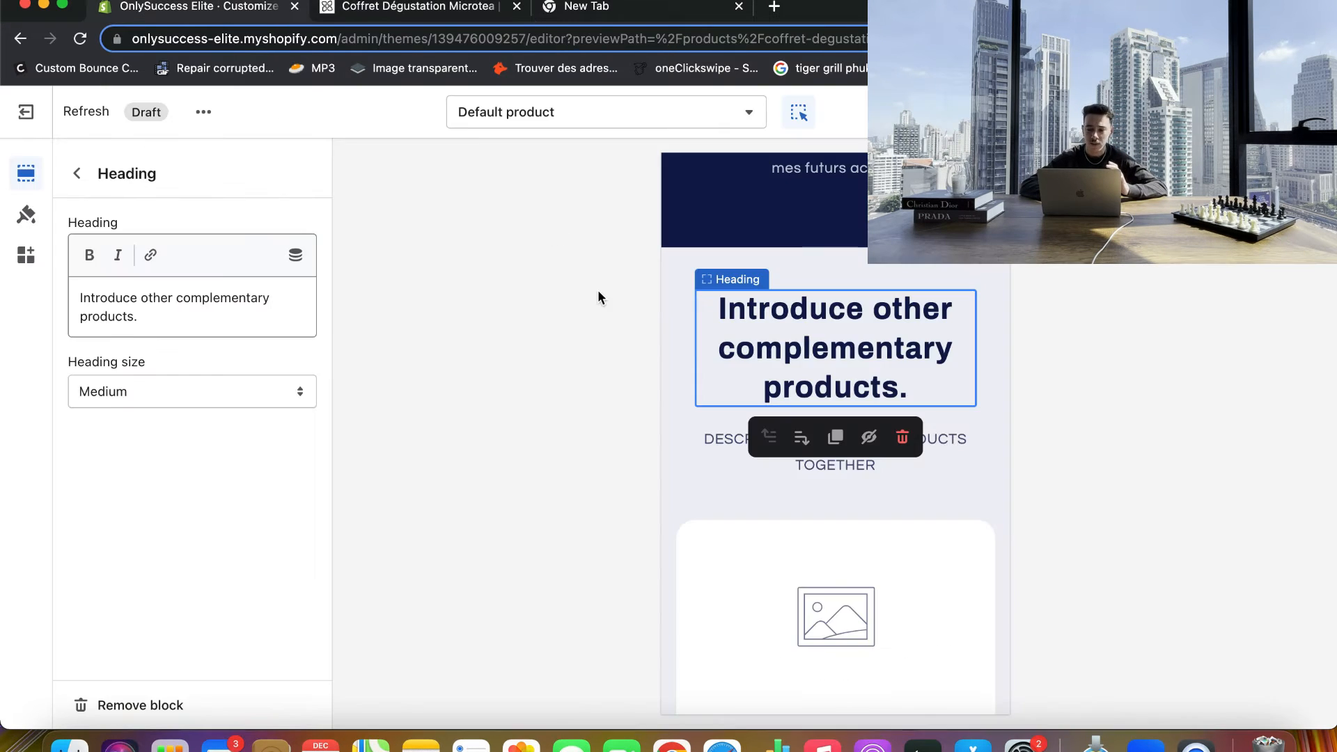
- Select the Rich text section, and review the product page preview from the collapsible rows to the footer
click(681, 464)
scroll(681, 464, down, 10)
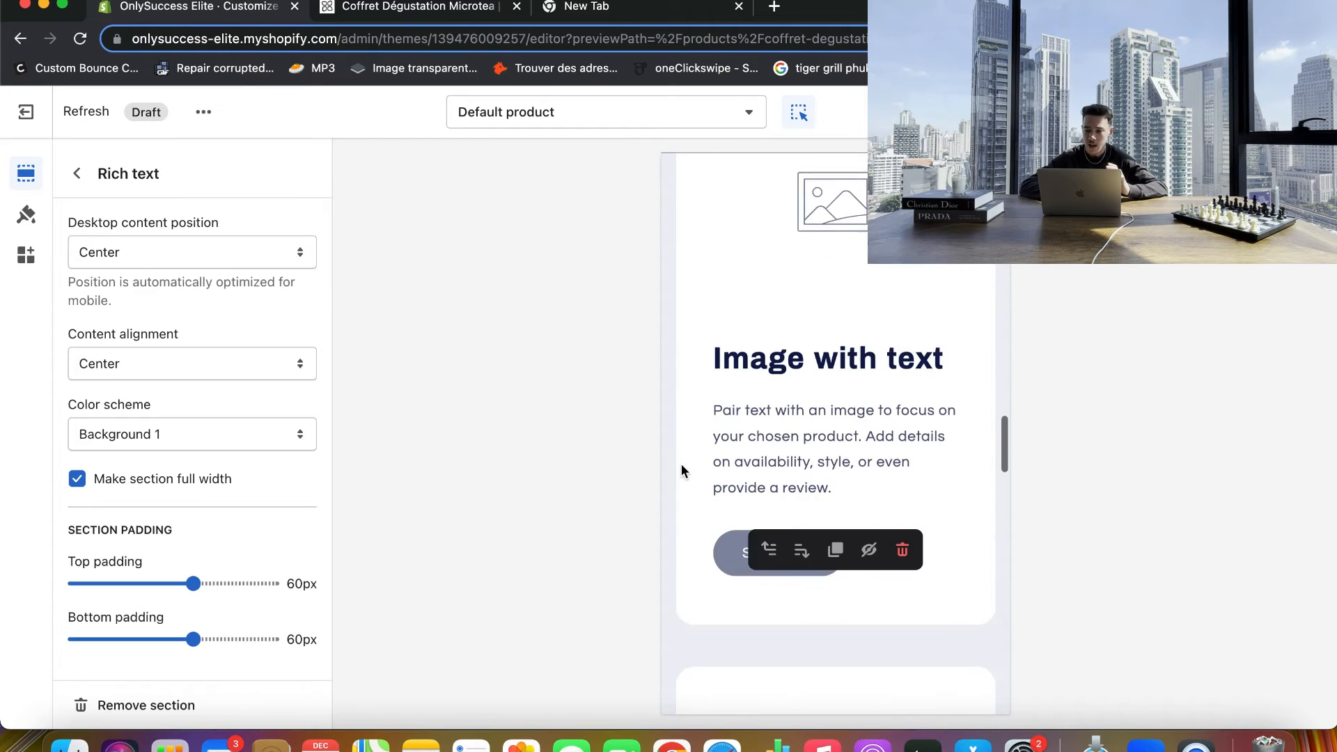
scroll(681, 464, down, 15)
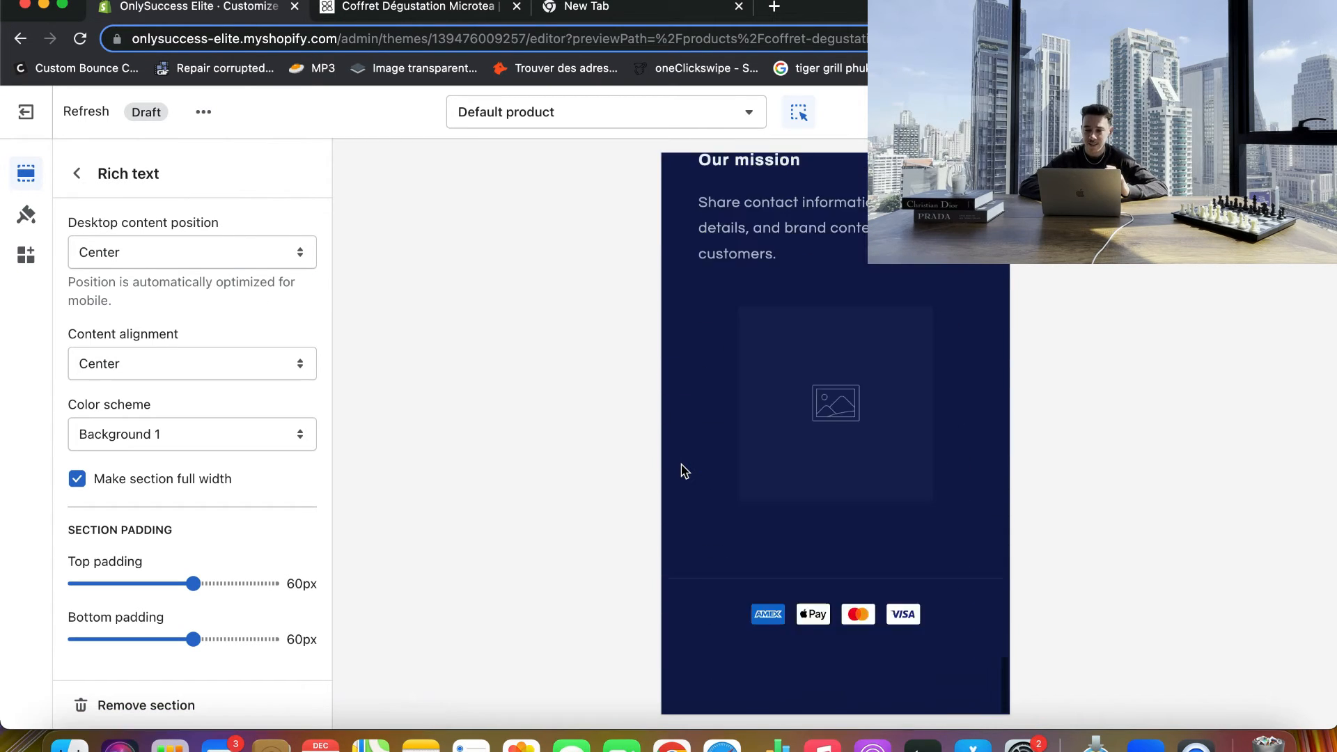
scroll(681, 464, up, 20)
scroll(683, 471, up, 10)
scroll(682, 471, down, 15)
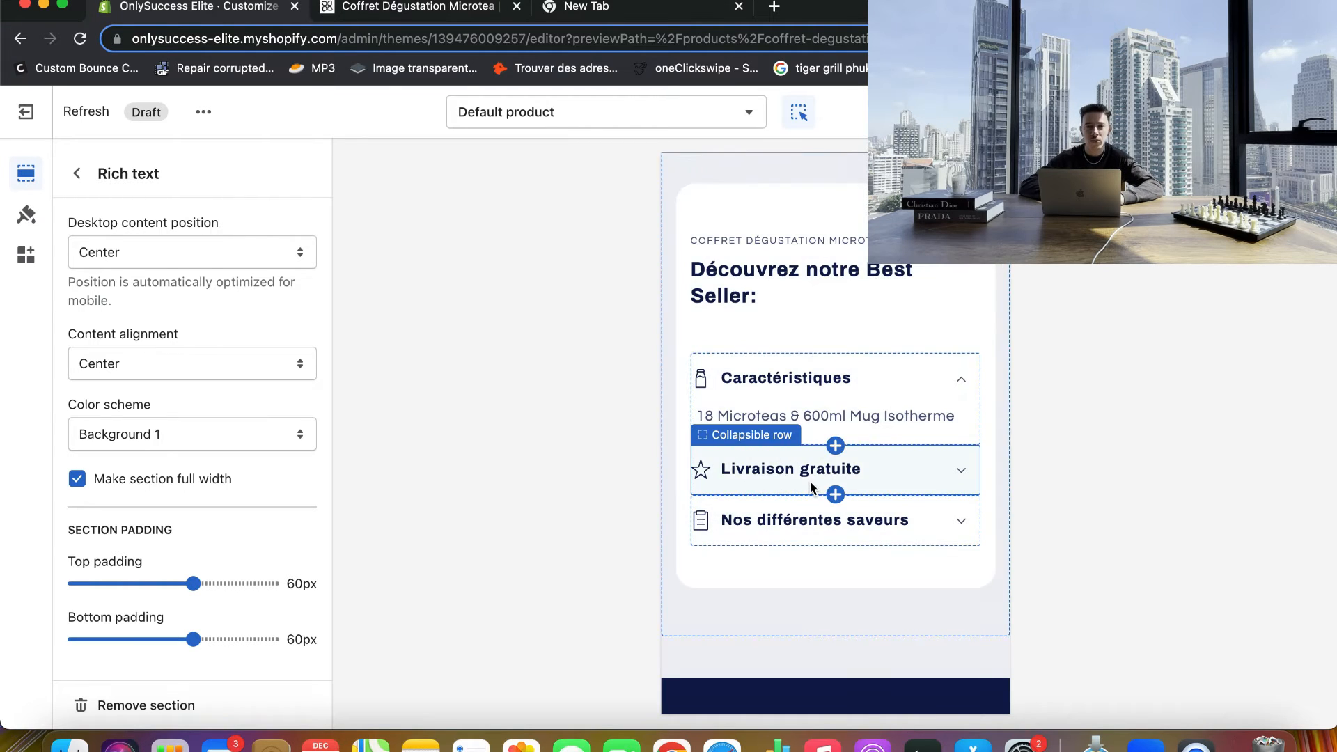
scroll(809, 482, down, 6)
scroll(686, 532, down, 1)
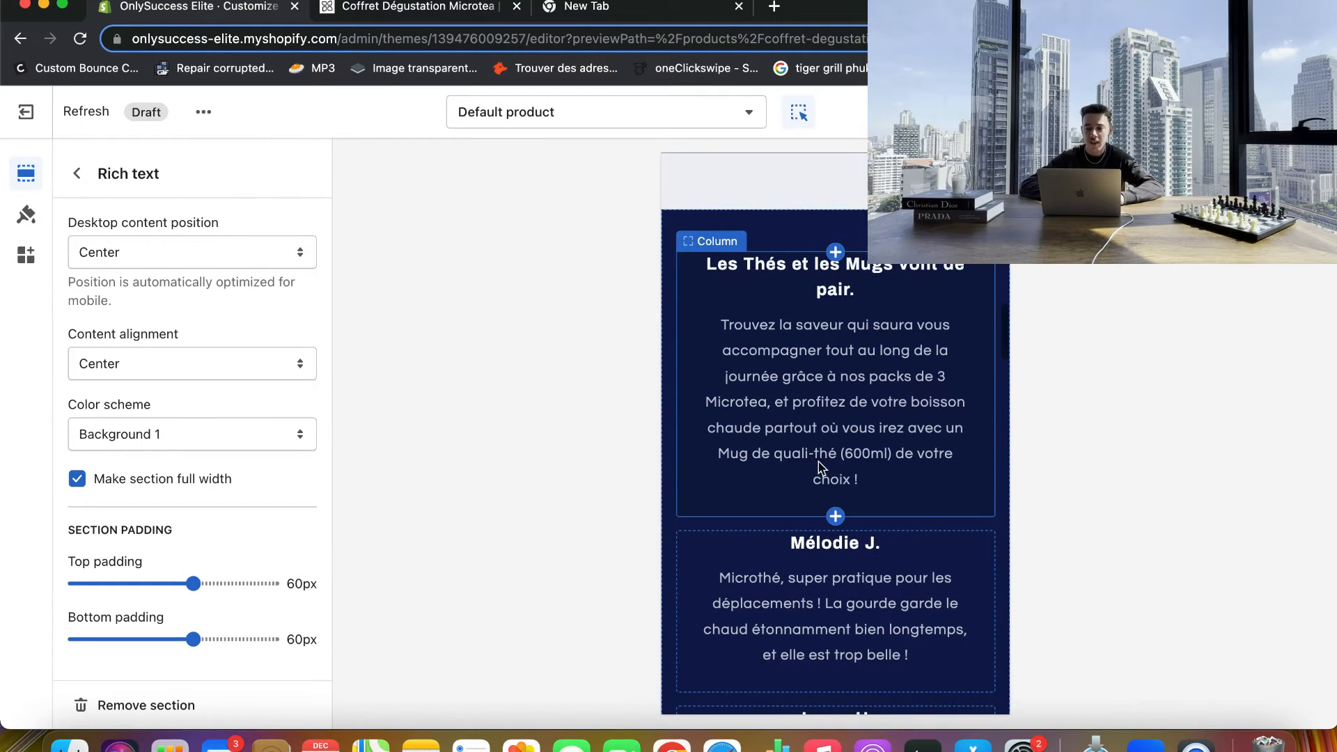
scroll(763, 395, down, 2)
scroll(758, 388, down, 8)
scroll(759, 388, up, 4)
scroll(722, 333, up, 1)
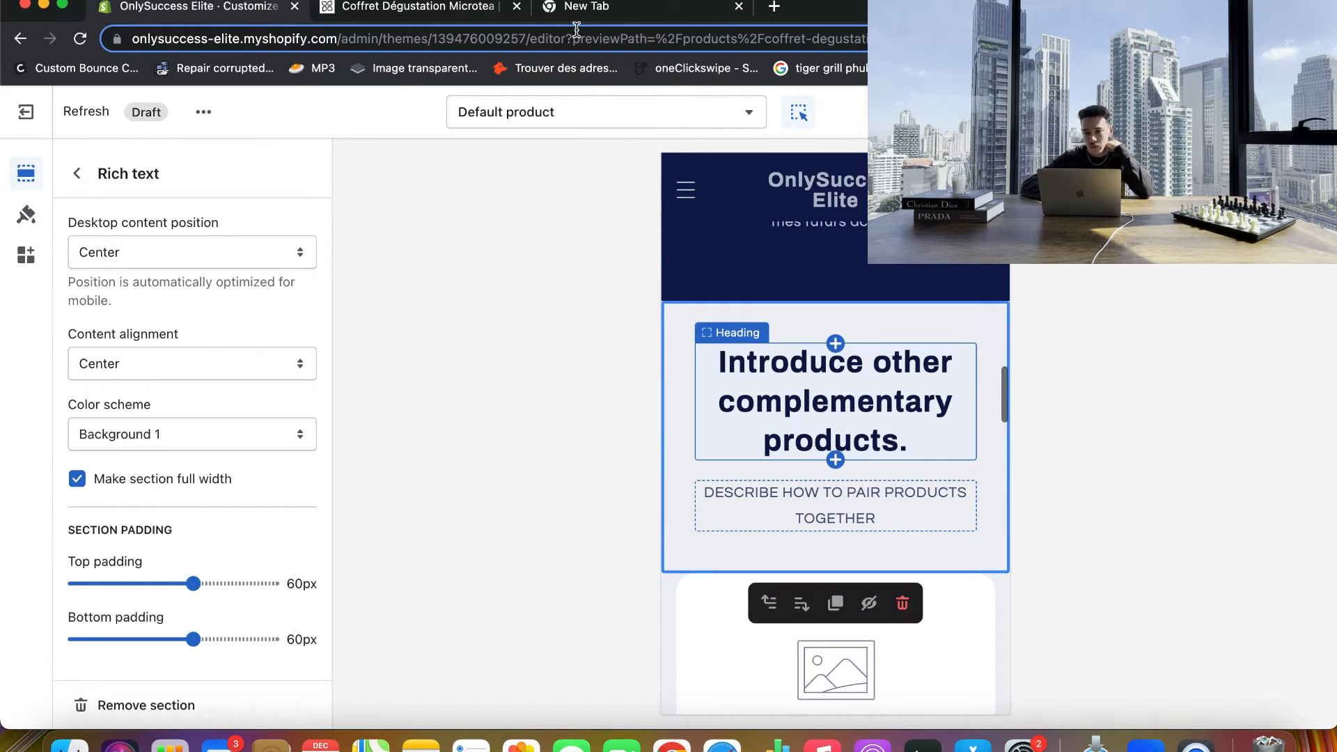
- Copy the "Informations détaillées" title from the Waterdrop product page
click(457, 11)
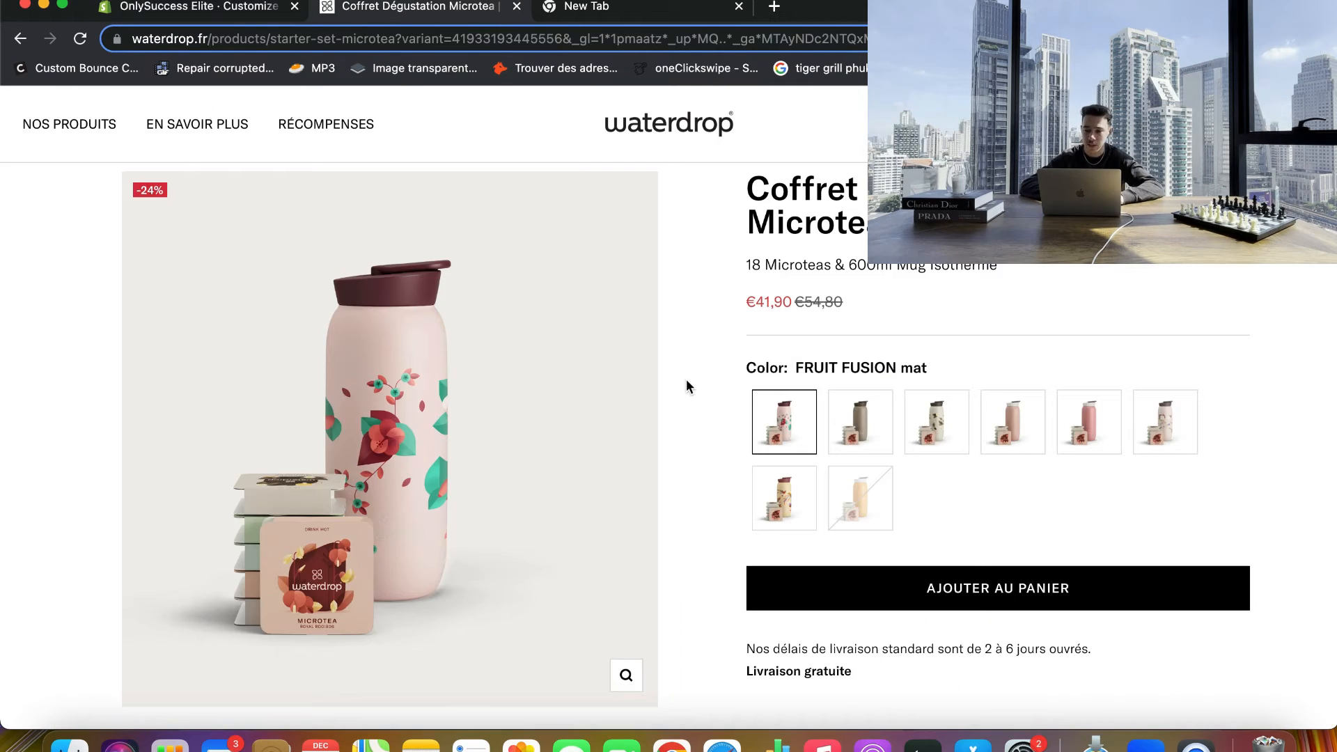
scroll(687, 382, down, 10)
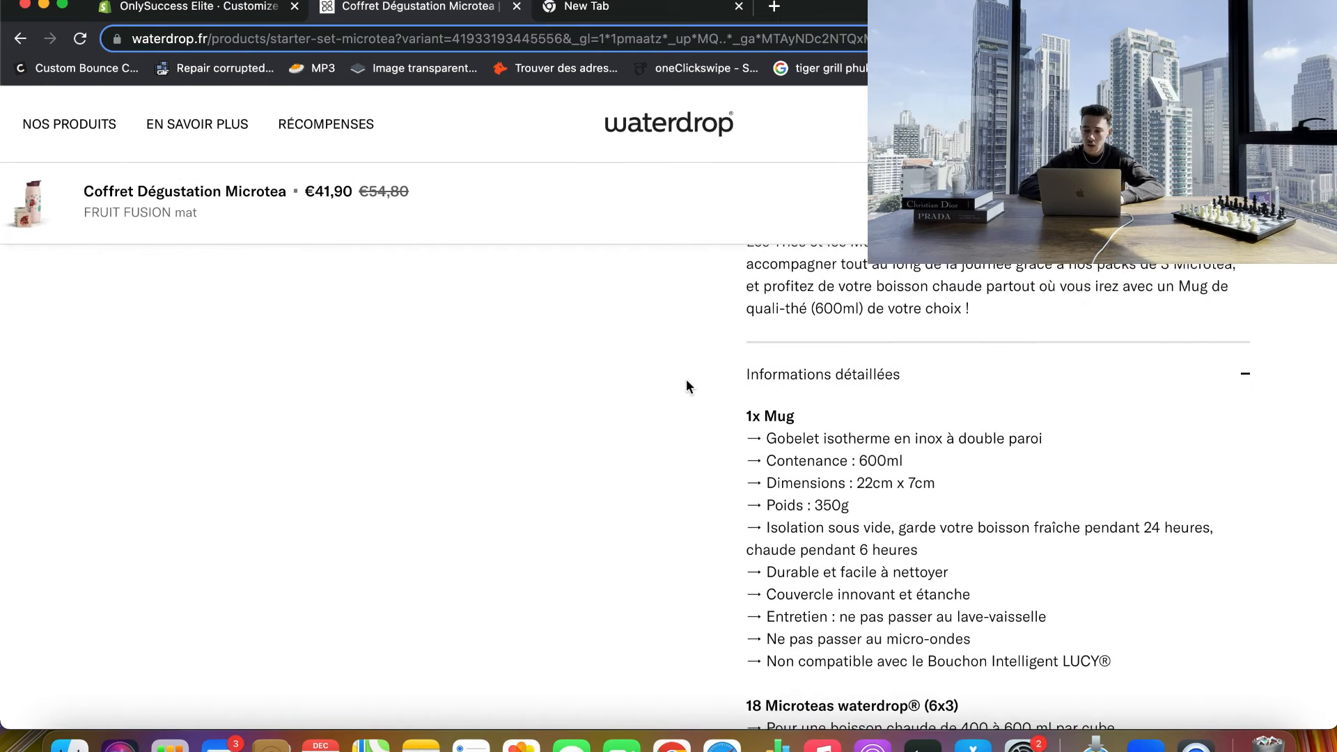
scroll(686, 379, down, 1)
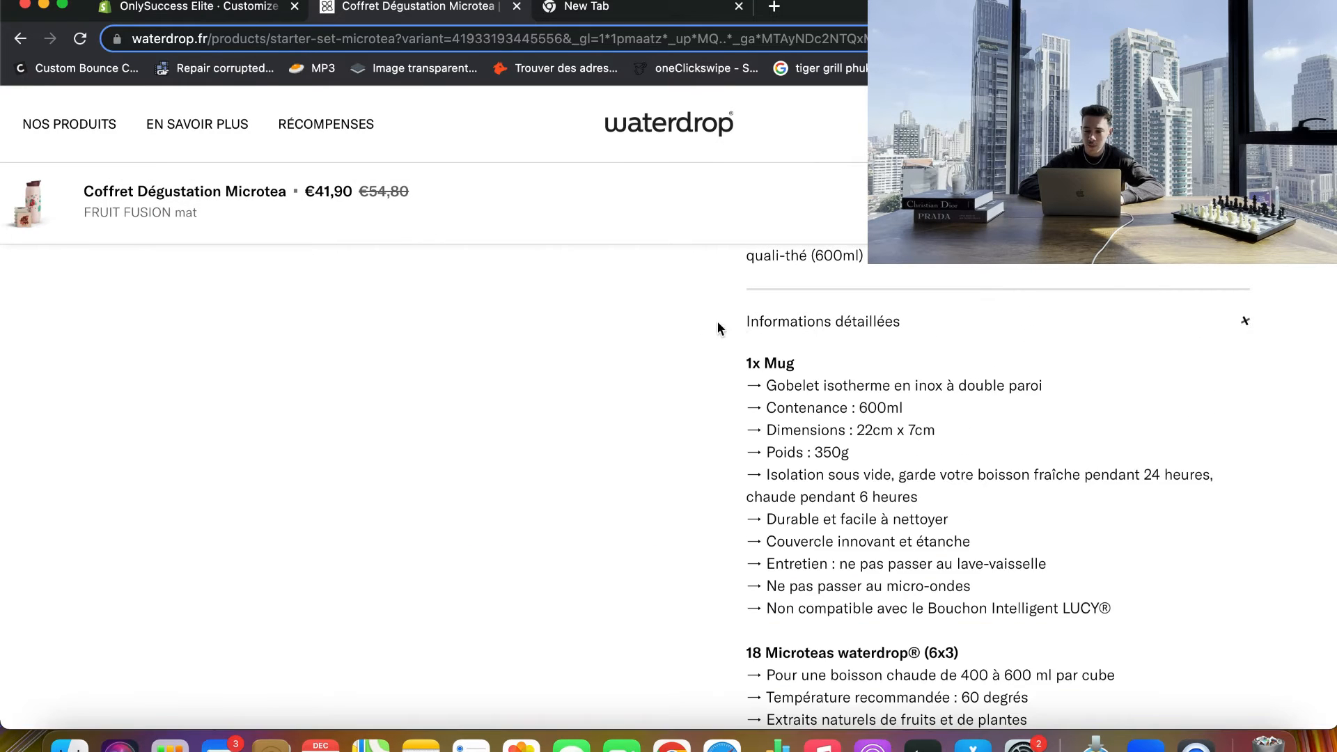
drag(707, 322, 919, 329)
key(ctrl+c)
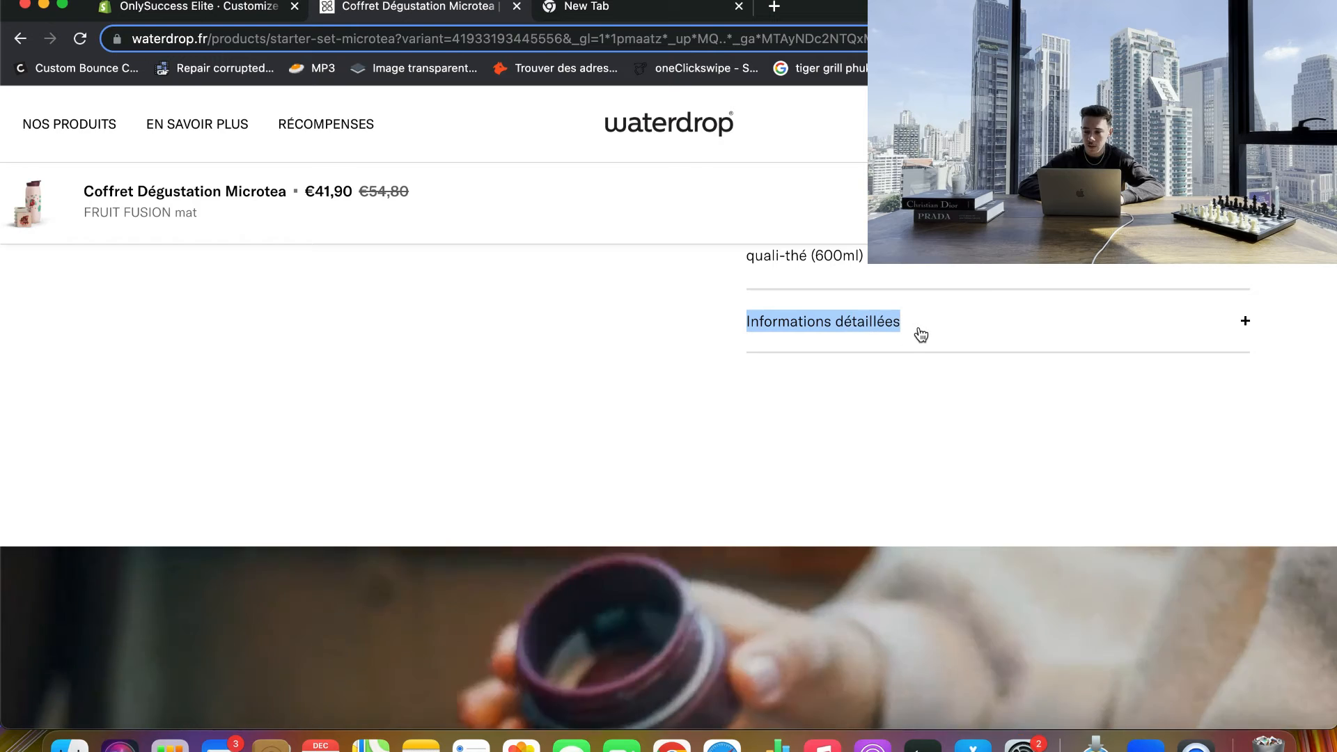
- Replace the Rich text heading "Introduce other complementary products." in the Shopify editor with "Informations détaillées"
click(254, 8)
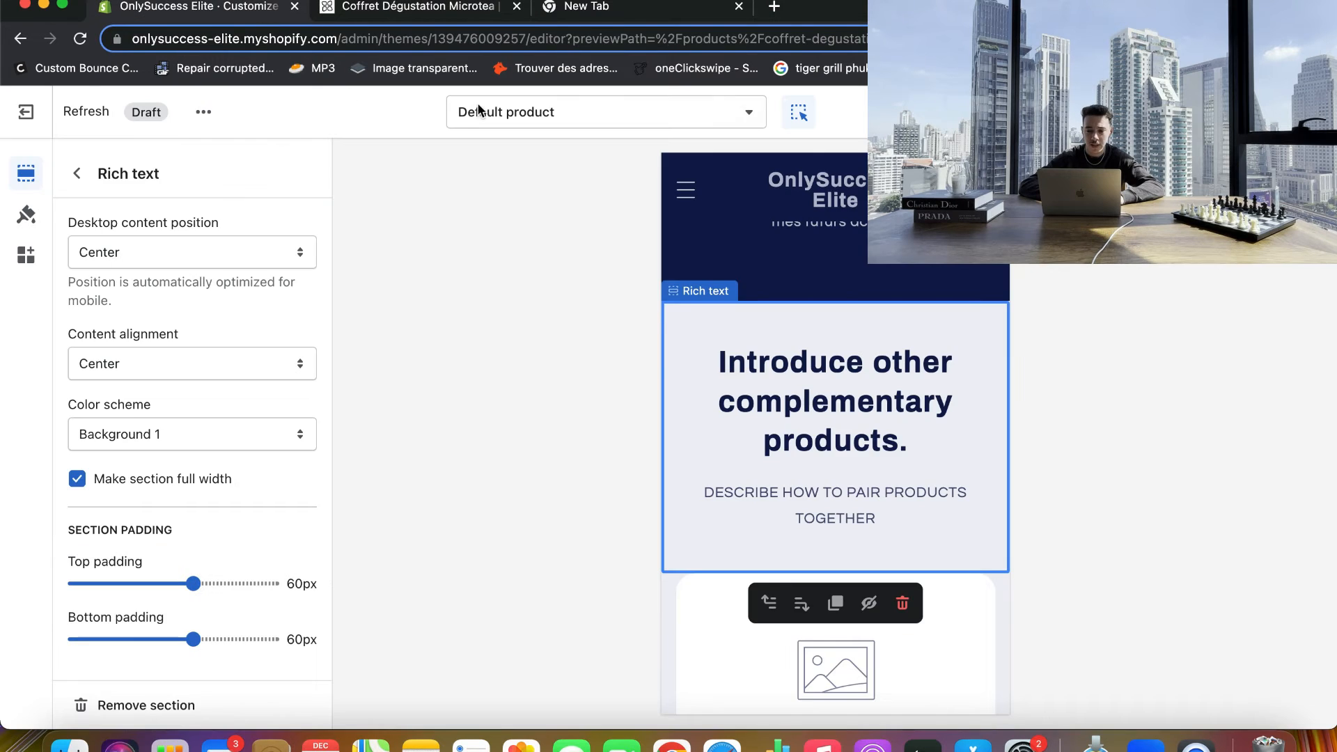
click(795, 390)
double_click(796, 390)
triple_click(190, 301)
key(ctrl+v)
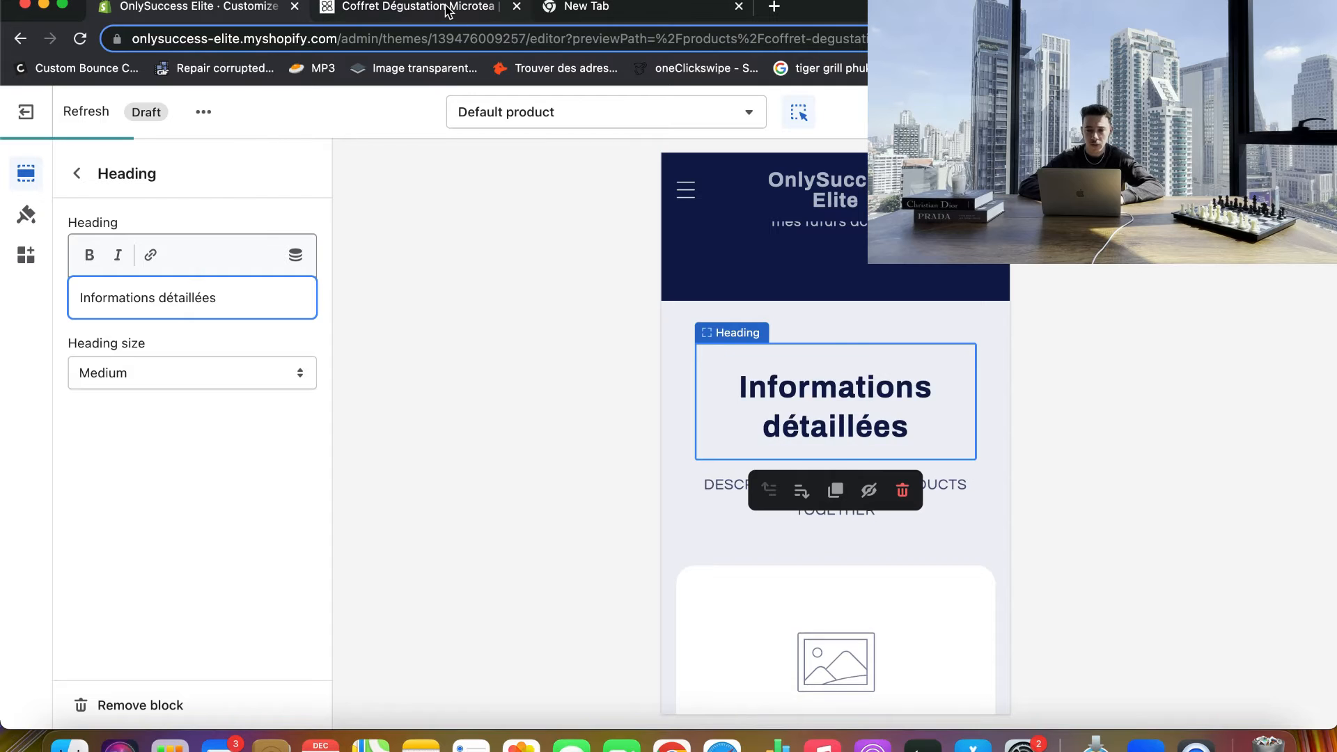
- Copy the detailed product information on the Waterdrop page, from "1x Mug" through "Sans conservateurs"
click(453, 12)
scroll(806, 429, down, 5)
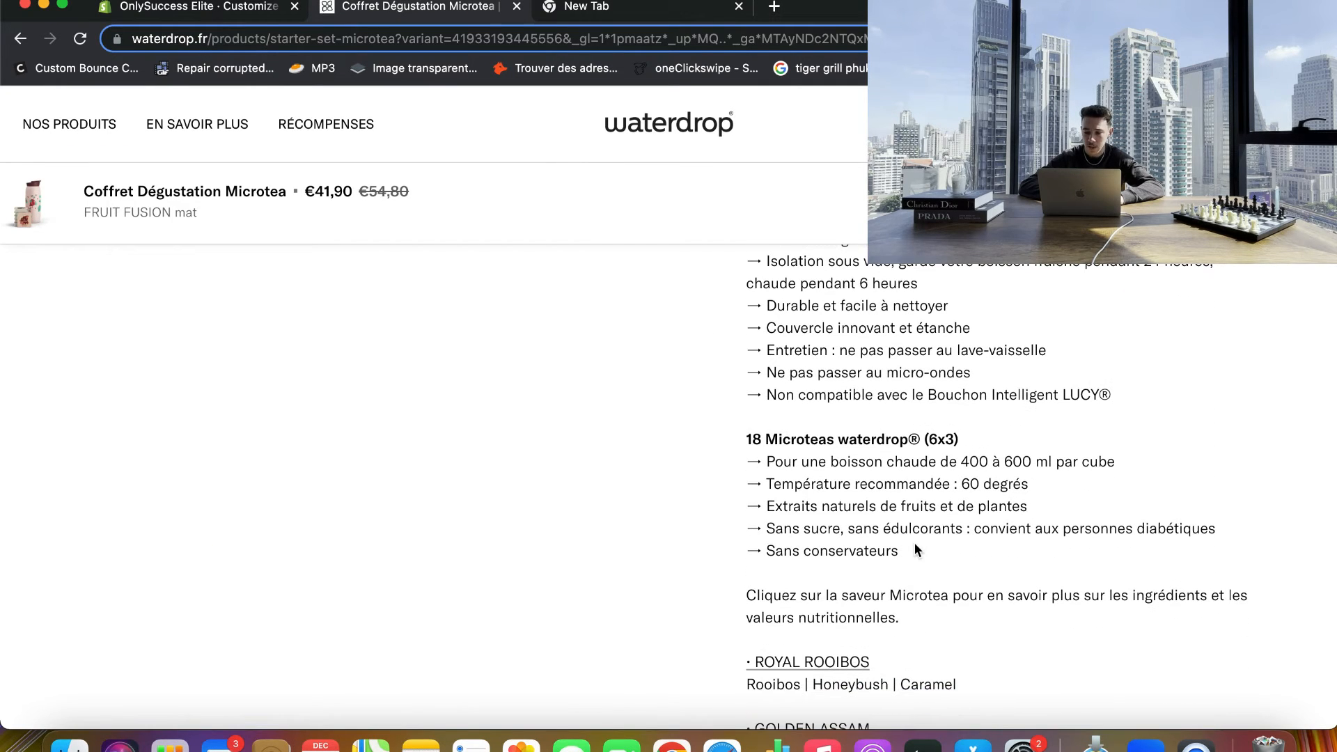
drag(914, 546, 750, 245)
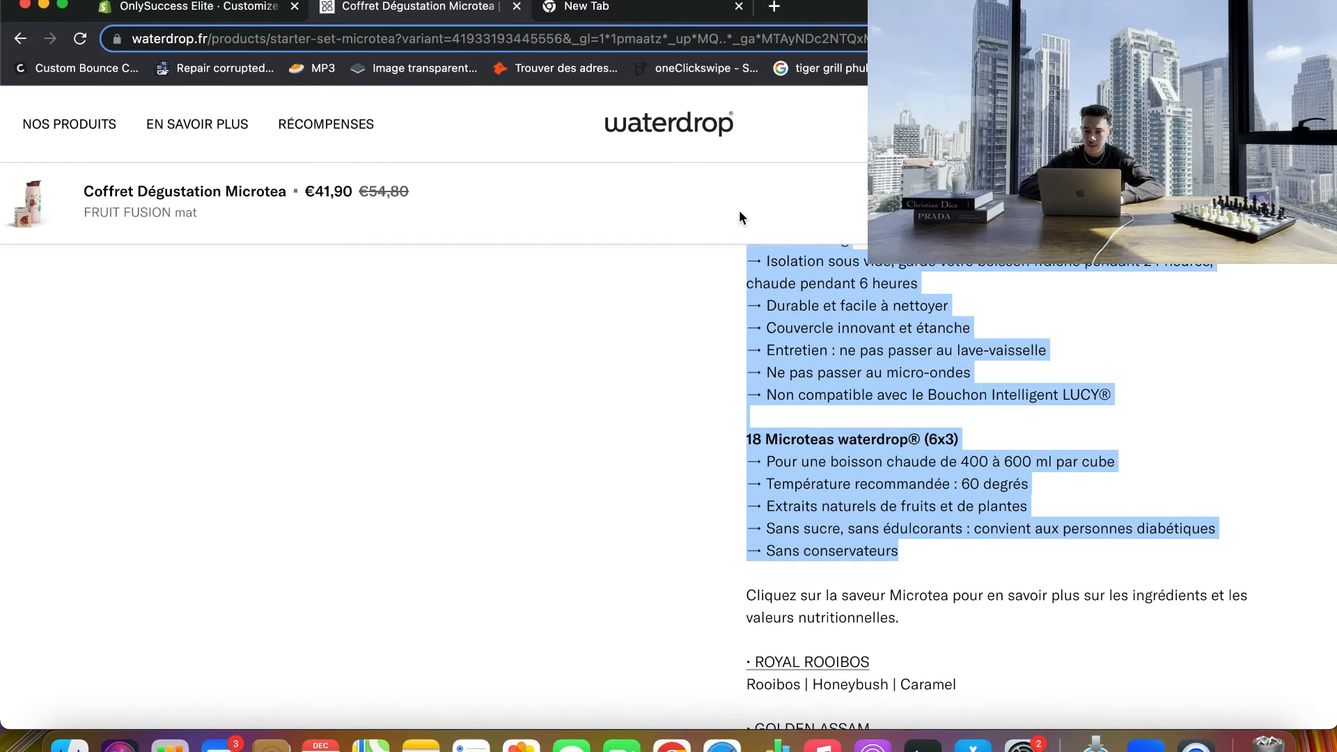
scroll(730, 400, up, 3)
scroll(730, 407, down, 1)
drag(732, 273, 941, 702)
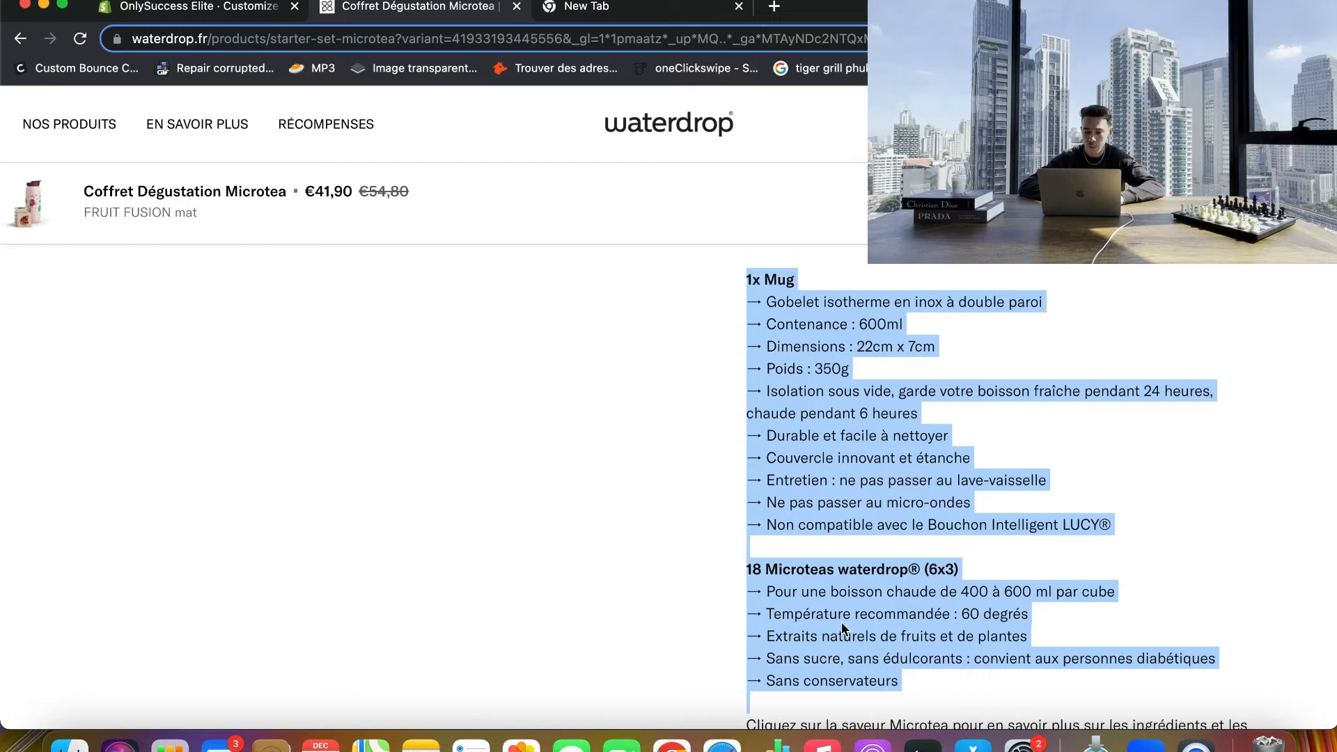
- Replace the Rich text section's description in the Shopify editor with the copied mug and Microtea details, and check it in the preview
click(245, 16)
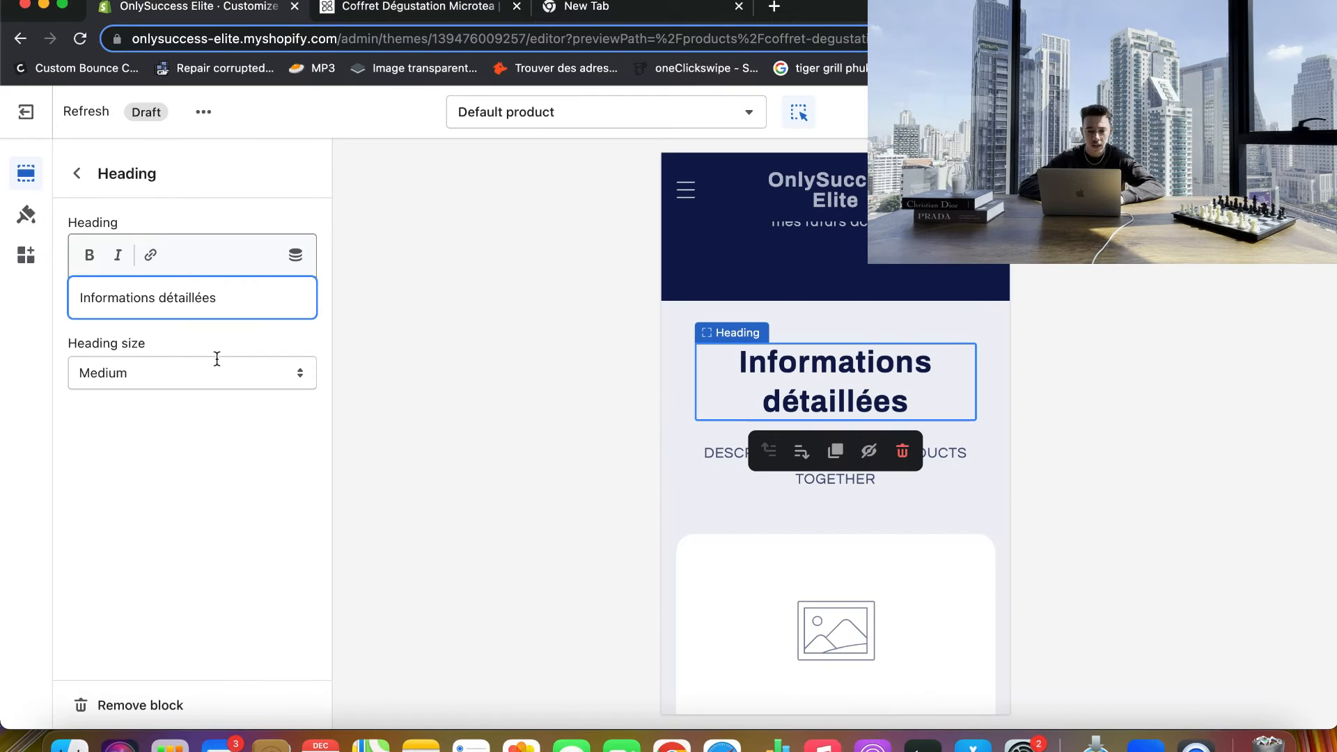
click(716, 451)
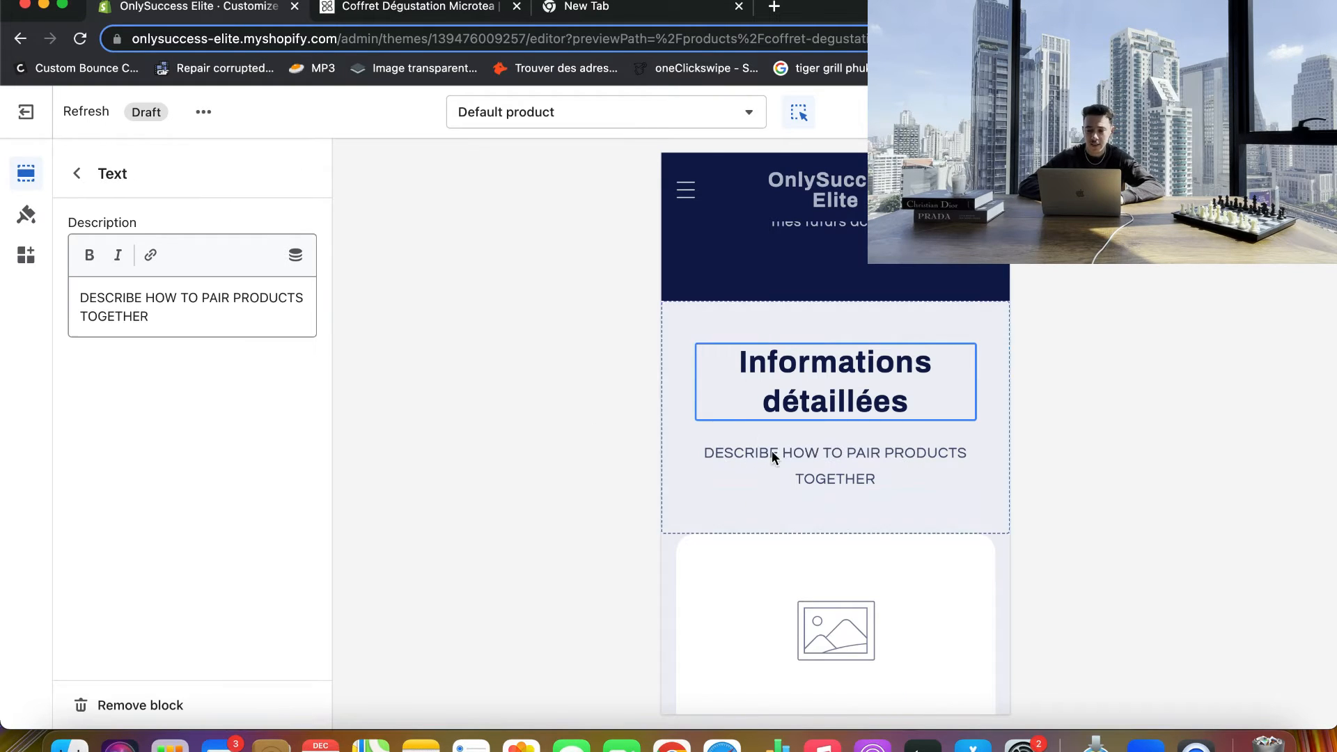
triple_click(146, 305)
key(super+v)
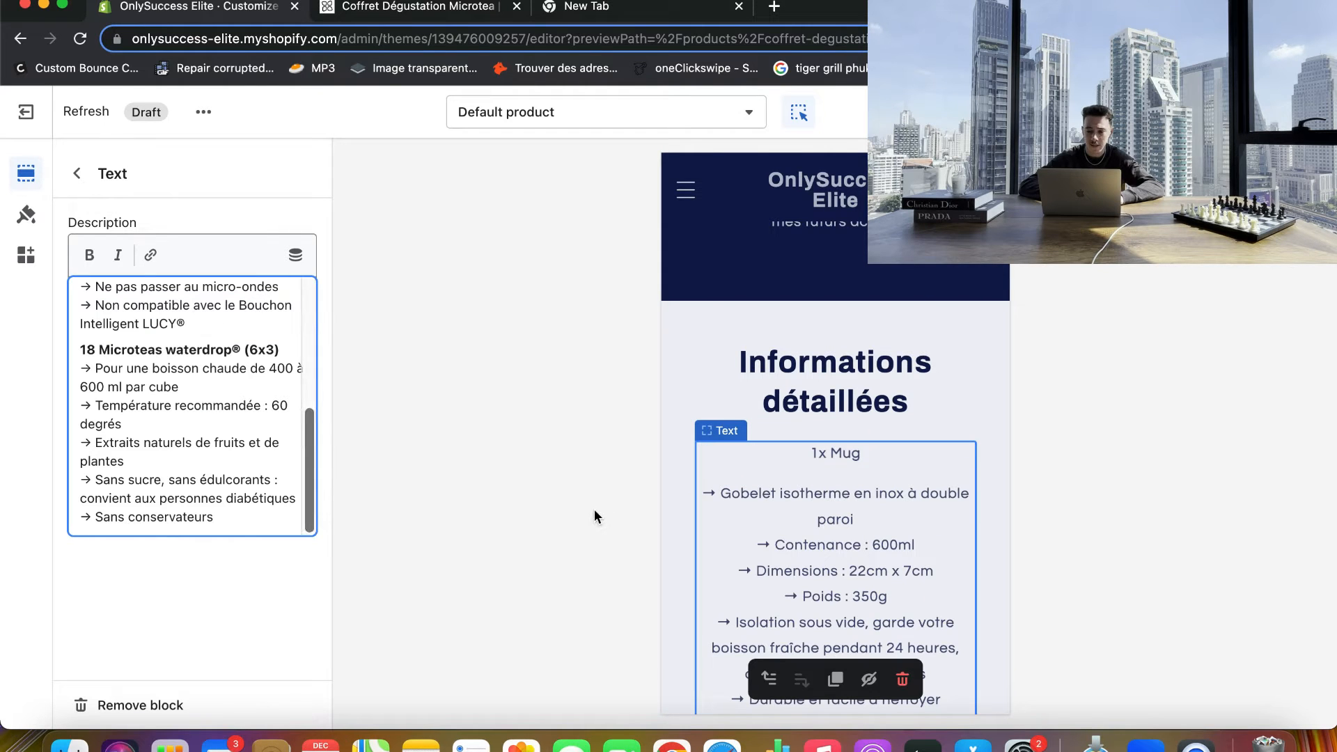
scroll(771, 511, down, 5)
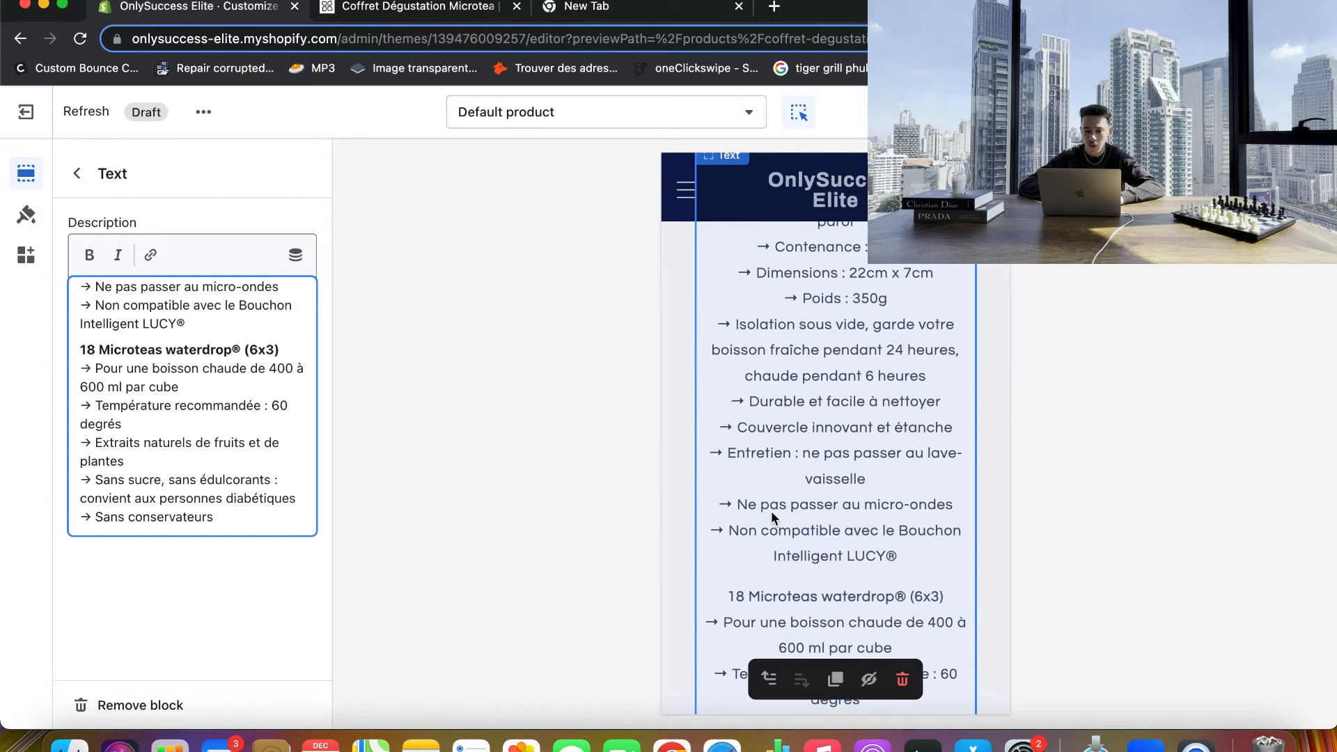
scroll(93, 474, up, 8)
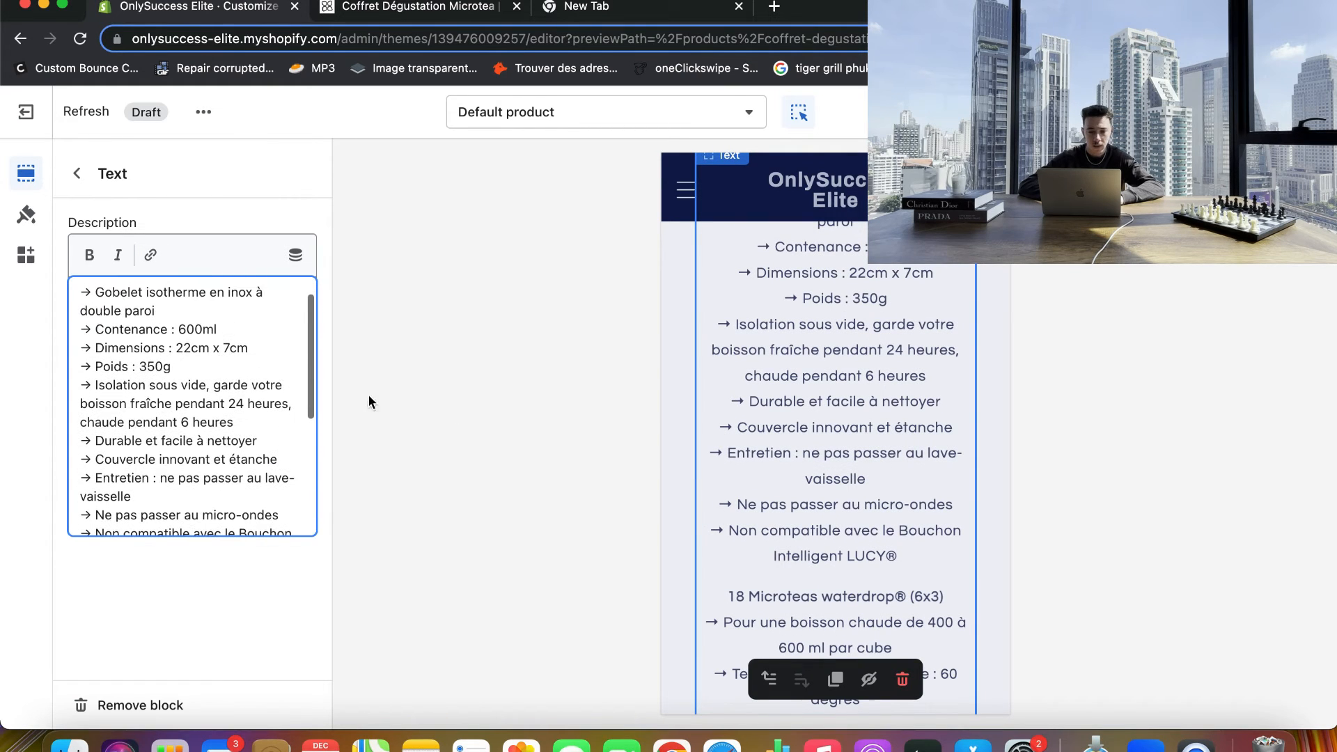
scroll(776, 303, up, 5)
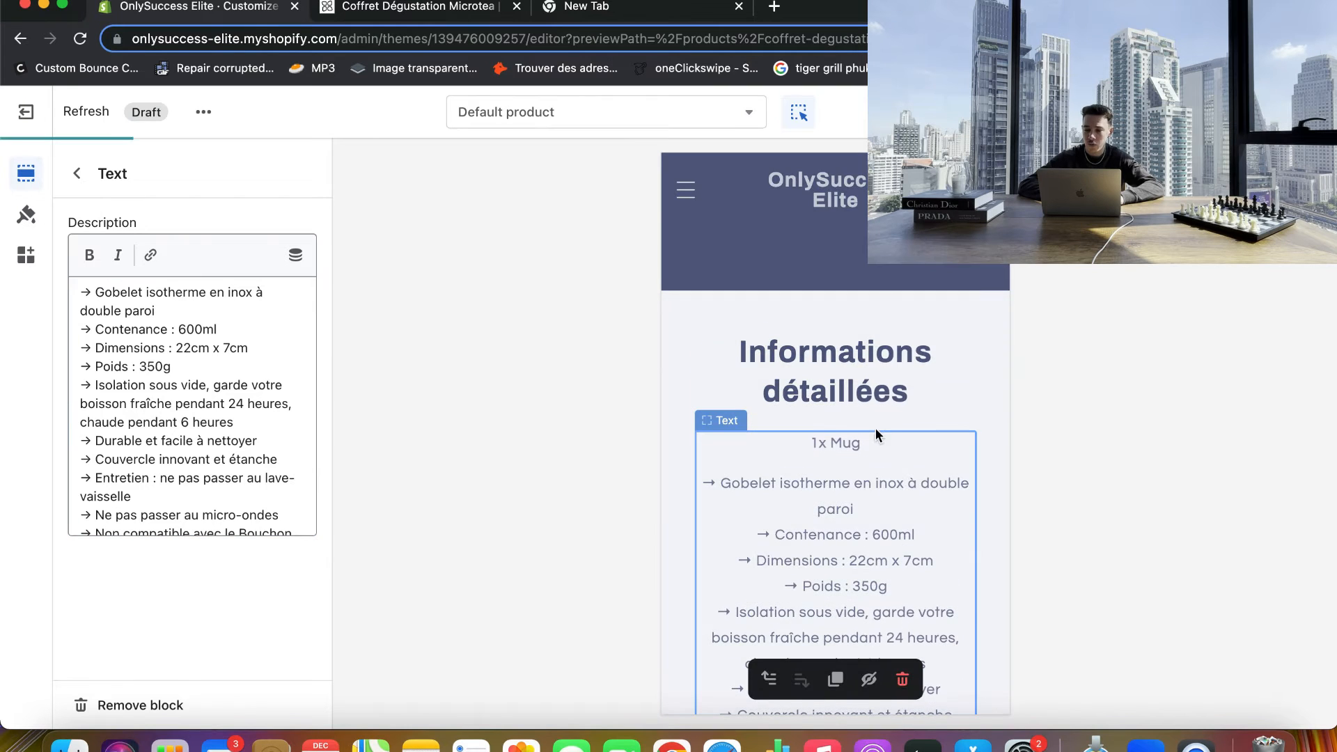
scroll(875, 428, down, 10)
- Capture a screenshot of the image beside "UNE TRADITION RÉINVENTÉE" on the Waterdrop page
click(382, 7)
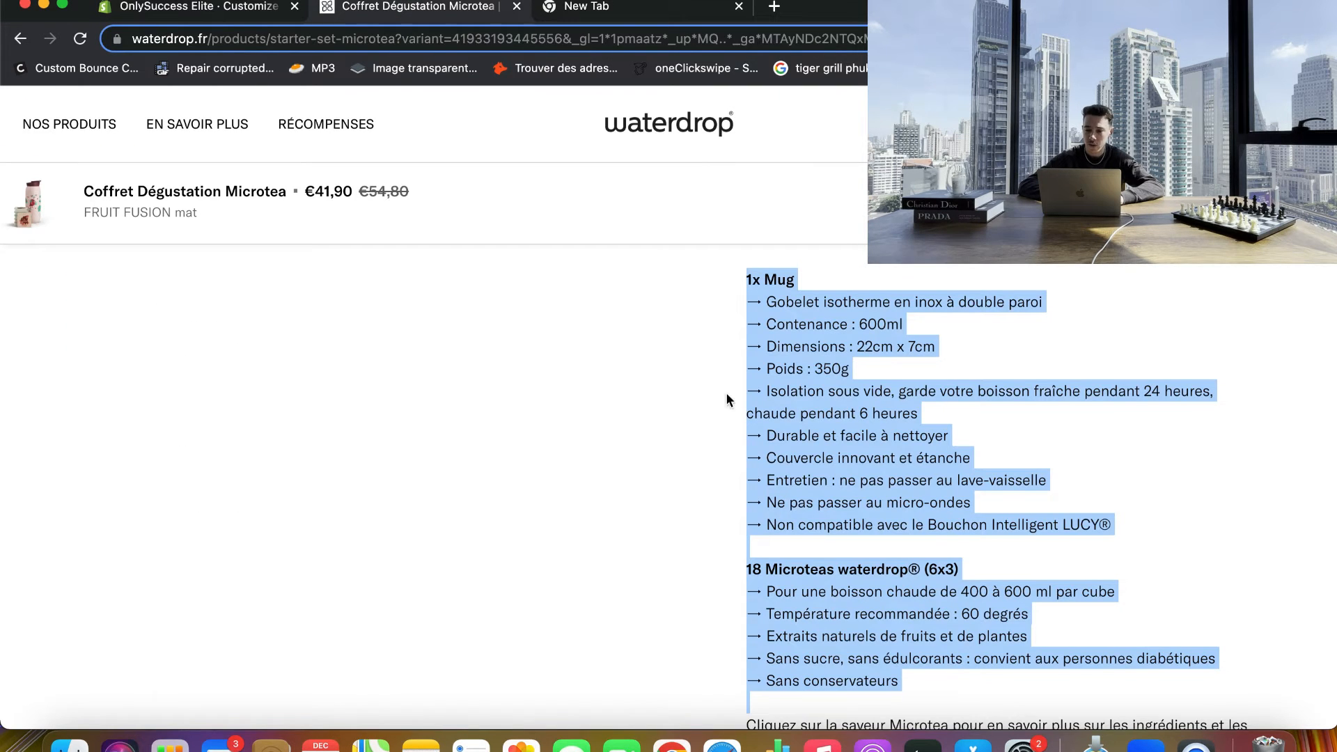
scroll(738, 404, up, 7)
scroll(754, 418, down, 2)
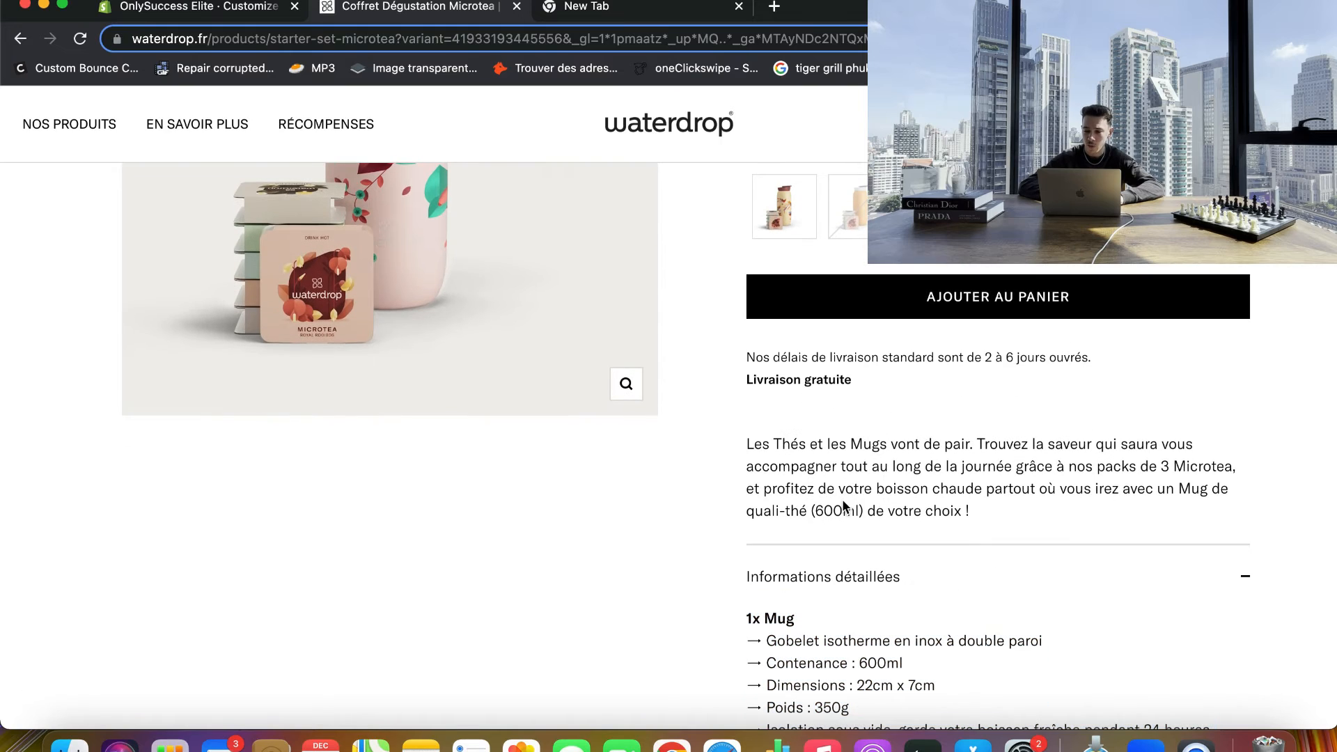
triple_click(845, 505)
click(826, 470)
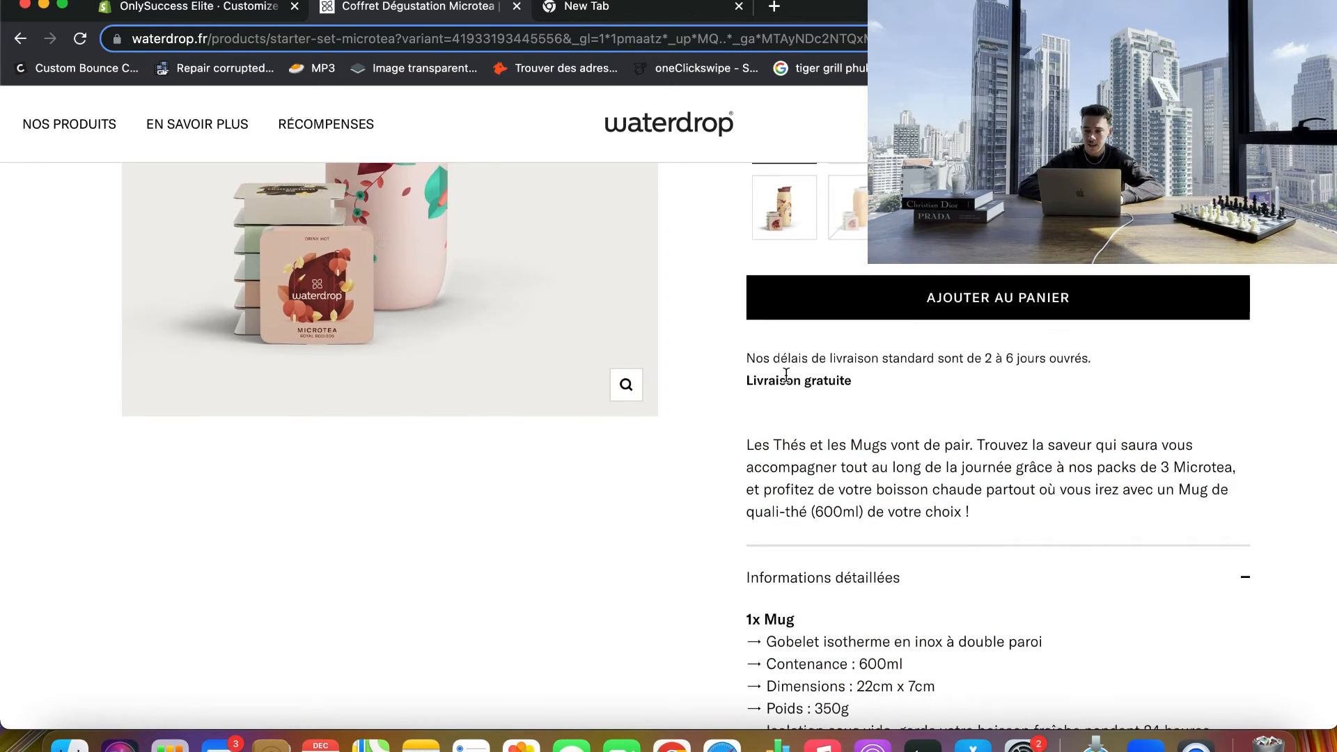
scroll(696, 408, up, 5)
scroll(682, 418, down, 7)
scroll(680, 421, down, 15)
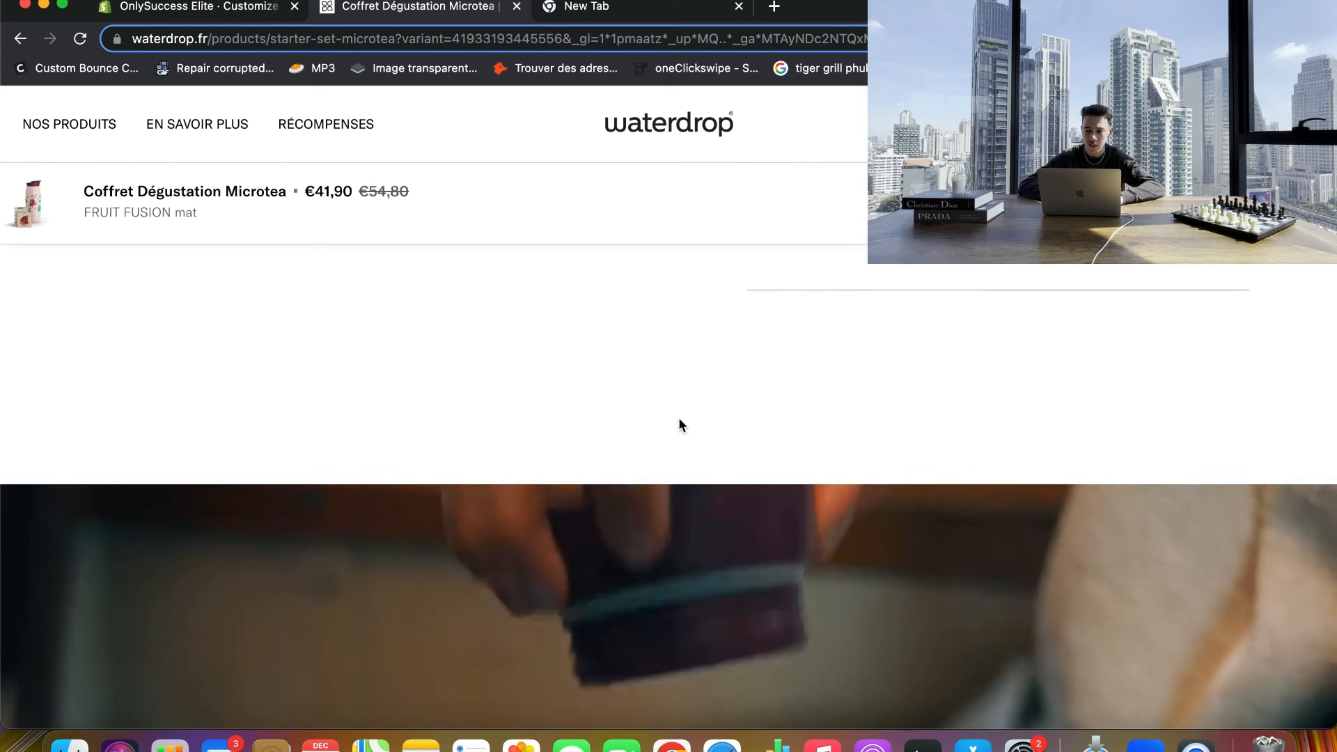
scroll(679, 422, up, 2)
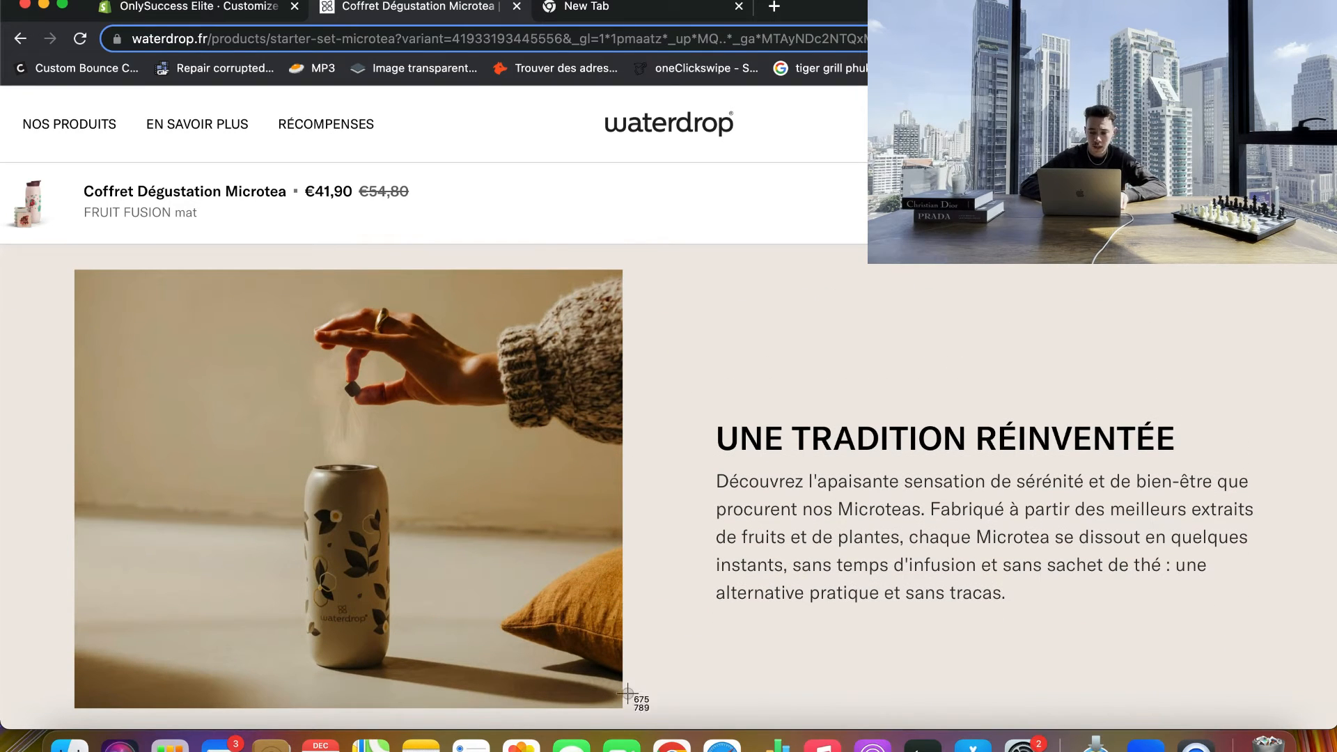
drag(618, 704, 78, 273)
scroll(633, 448, down, 10)
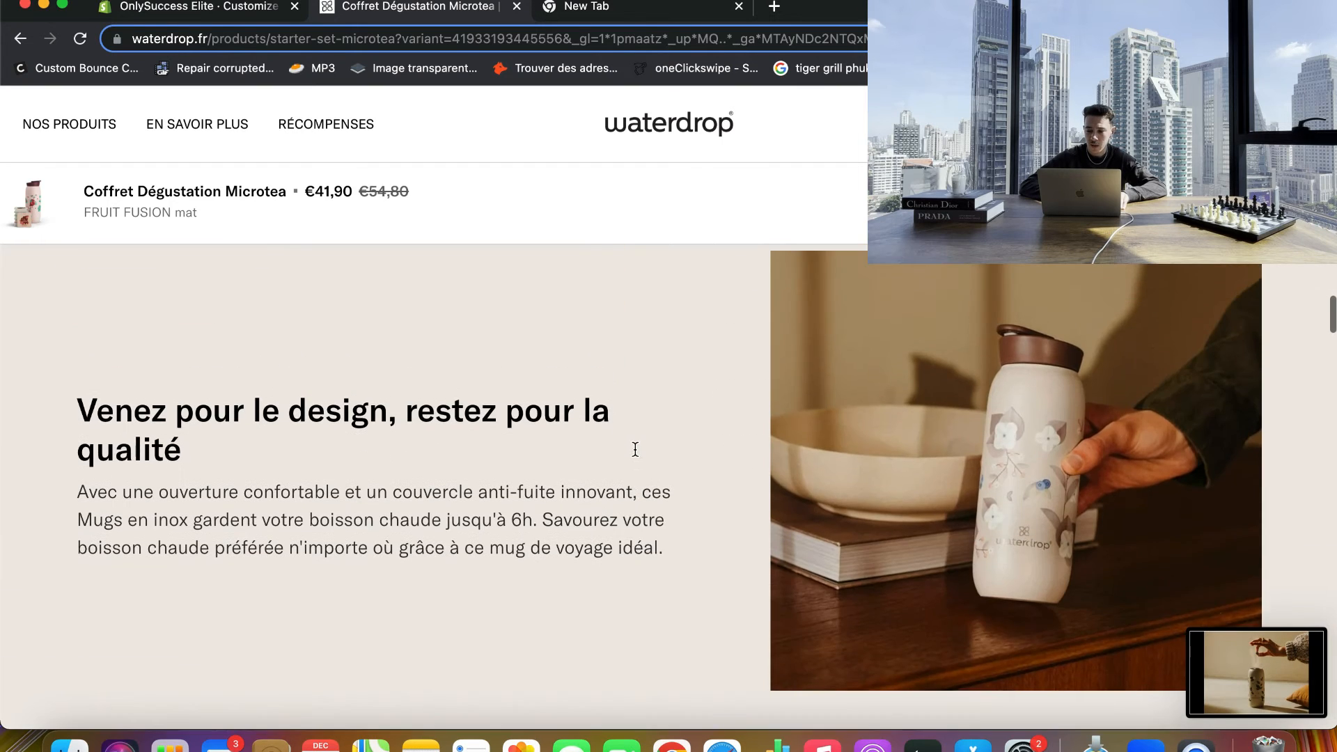
- Capture a screenshot of the mug image beside "Venez pour le design, restez pour la qualité" on the Waterdrop page
key(super+shift+4)
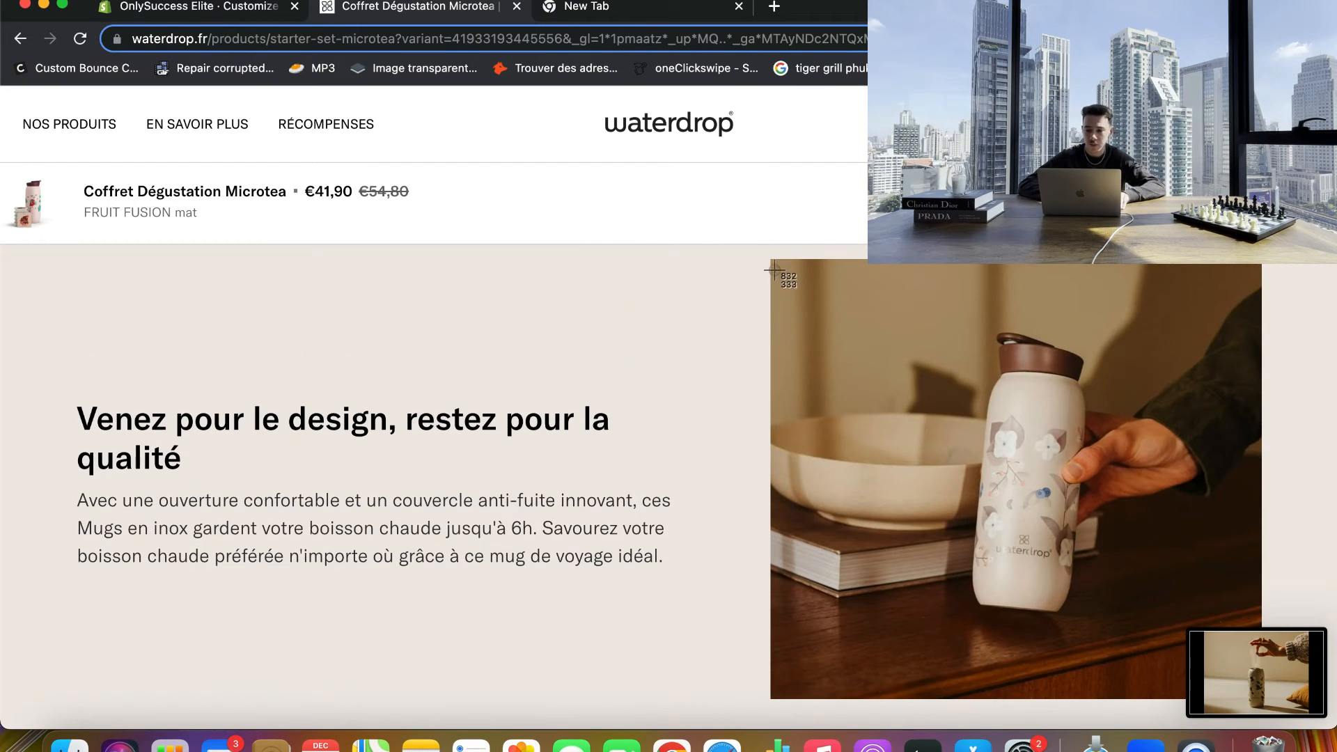
drag(773, 263, 1259, 696)
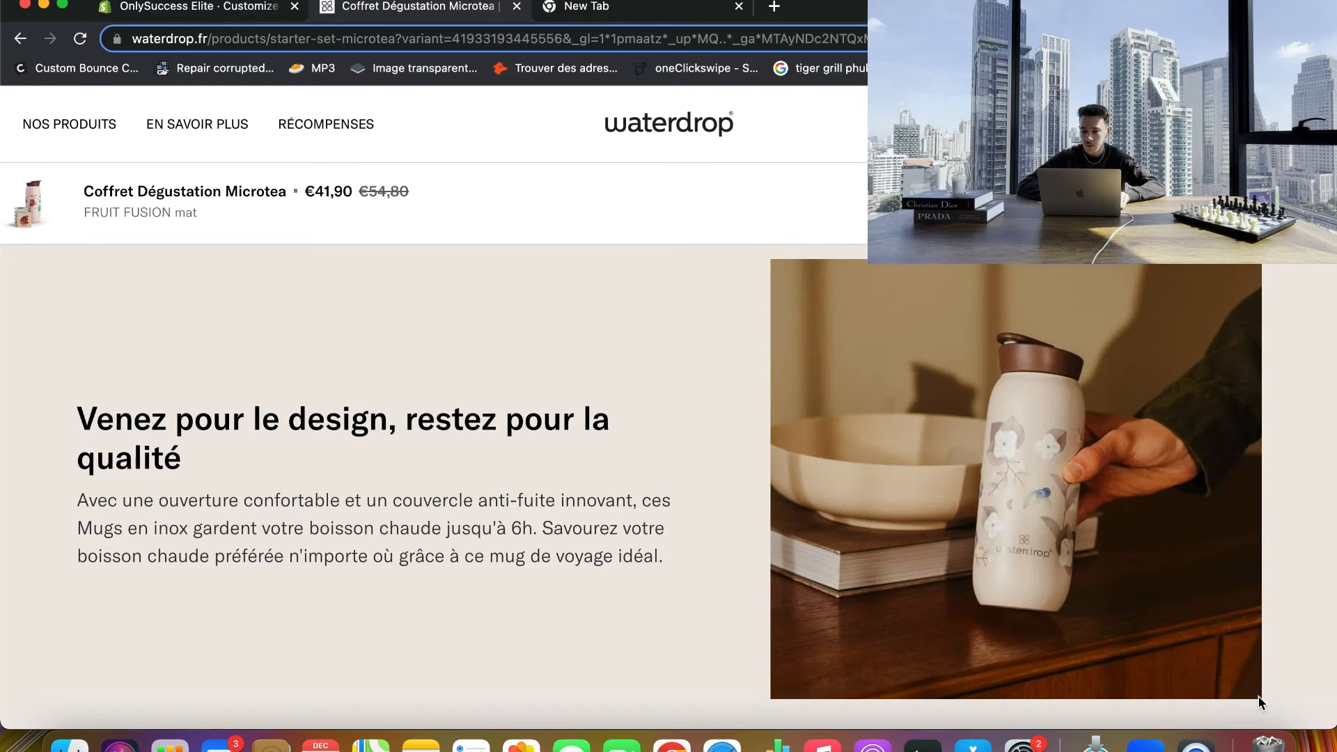
- Copy the heading "UNE TRADITION RÉINVENTÉE" from the Waterdrop page into the heading of the first Image with text section in the Shopify editor
scroll(863, 529, up, 10)
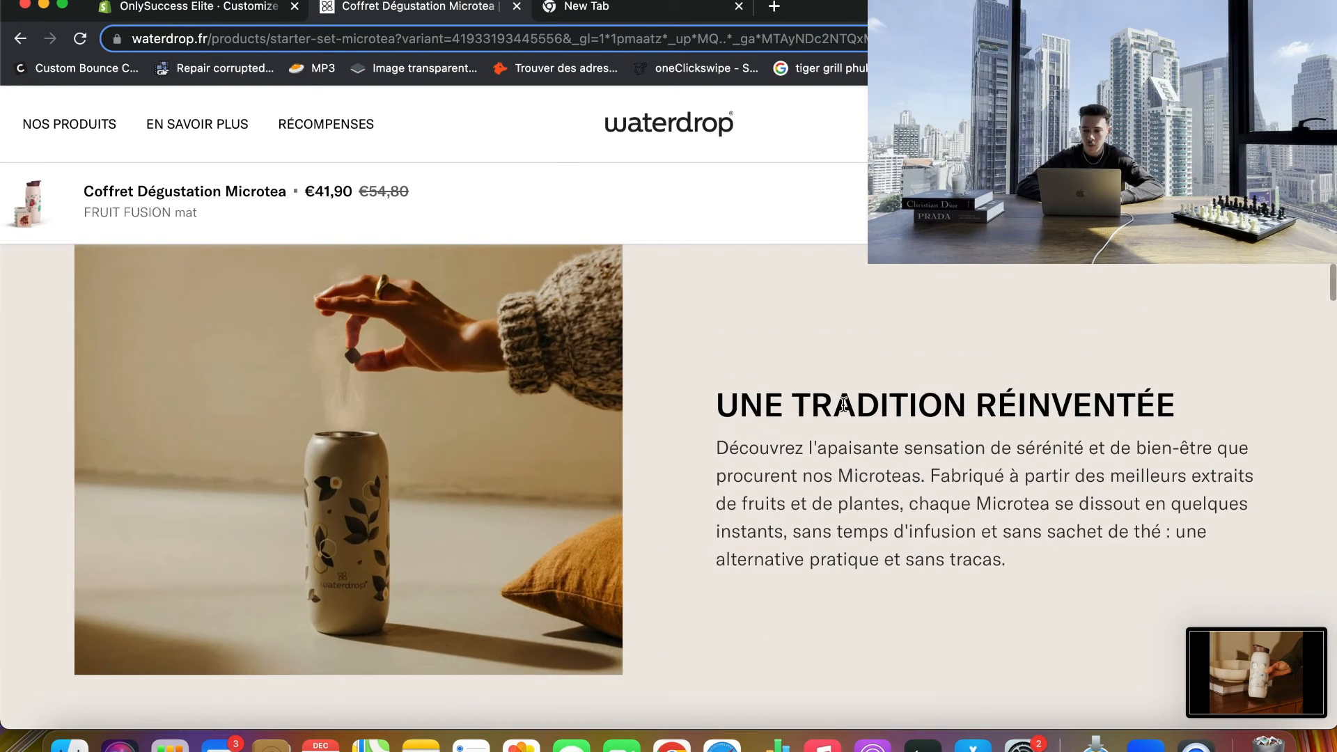
triple_click(842, 402)
key(super+c)
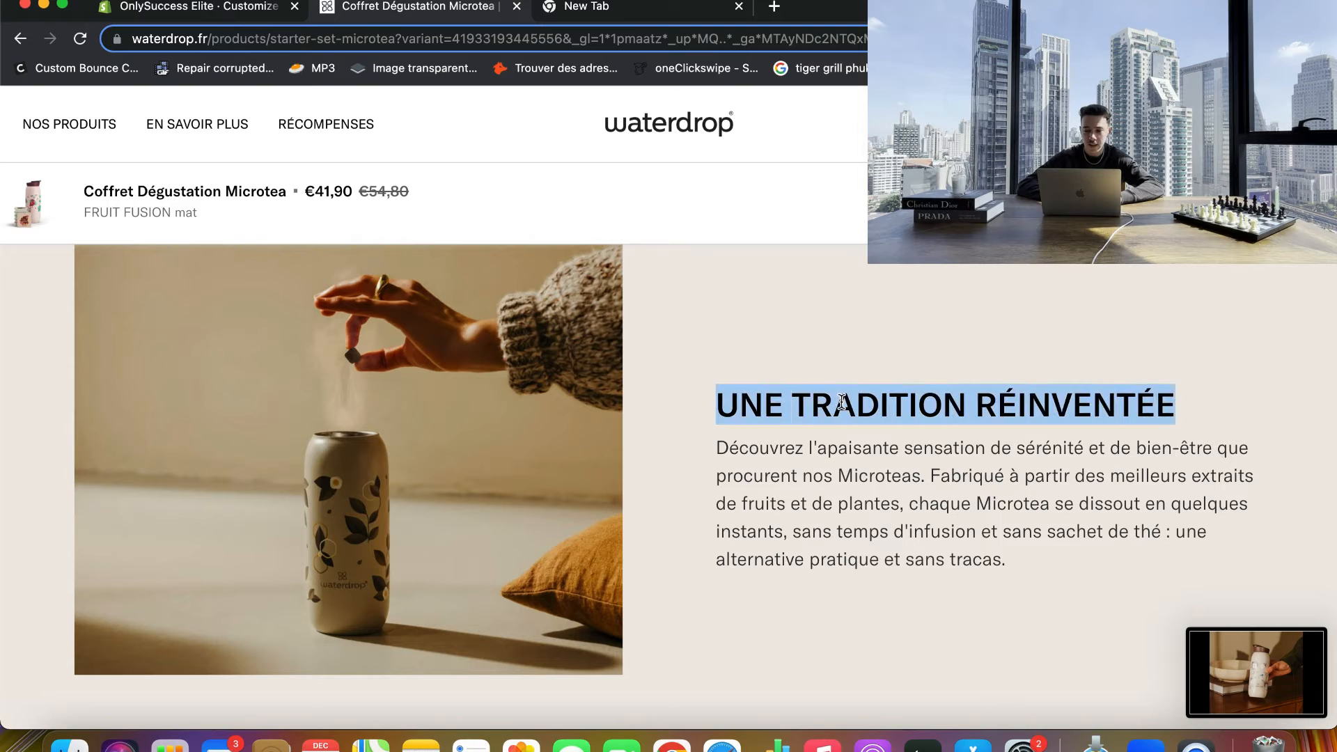
click(258, 5)
scroll(718, 471, down, 5)
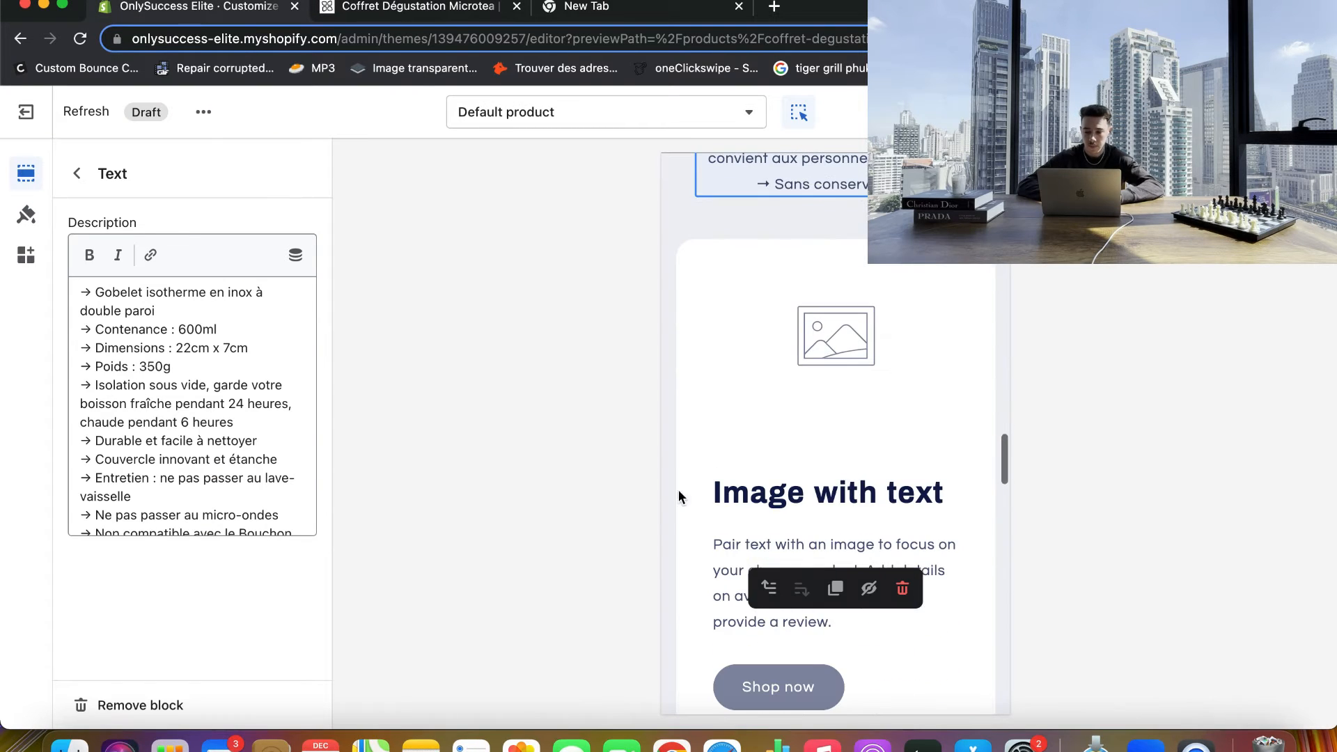
click(742, 496)
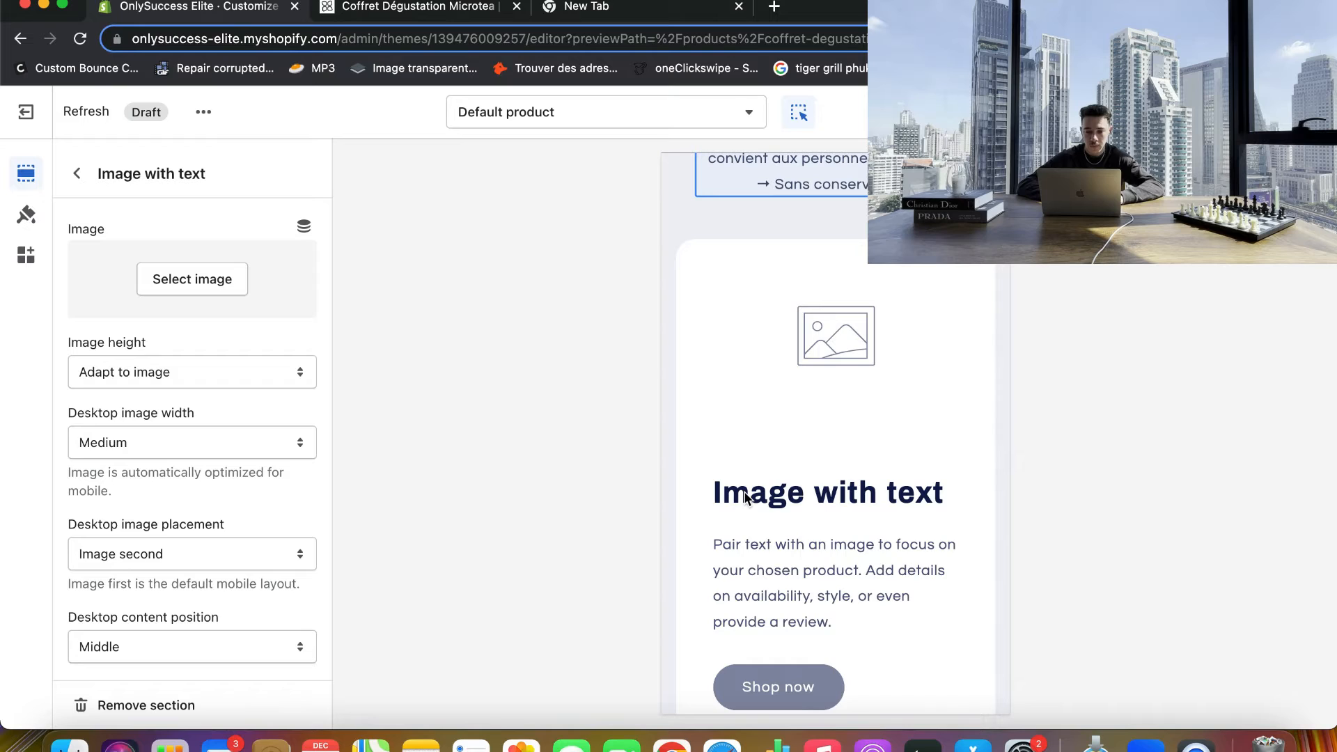
click(747, 494)
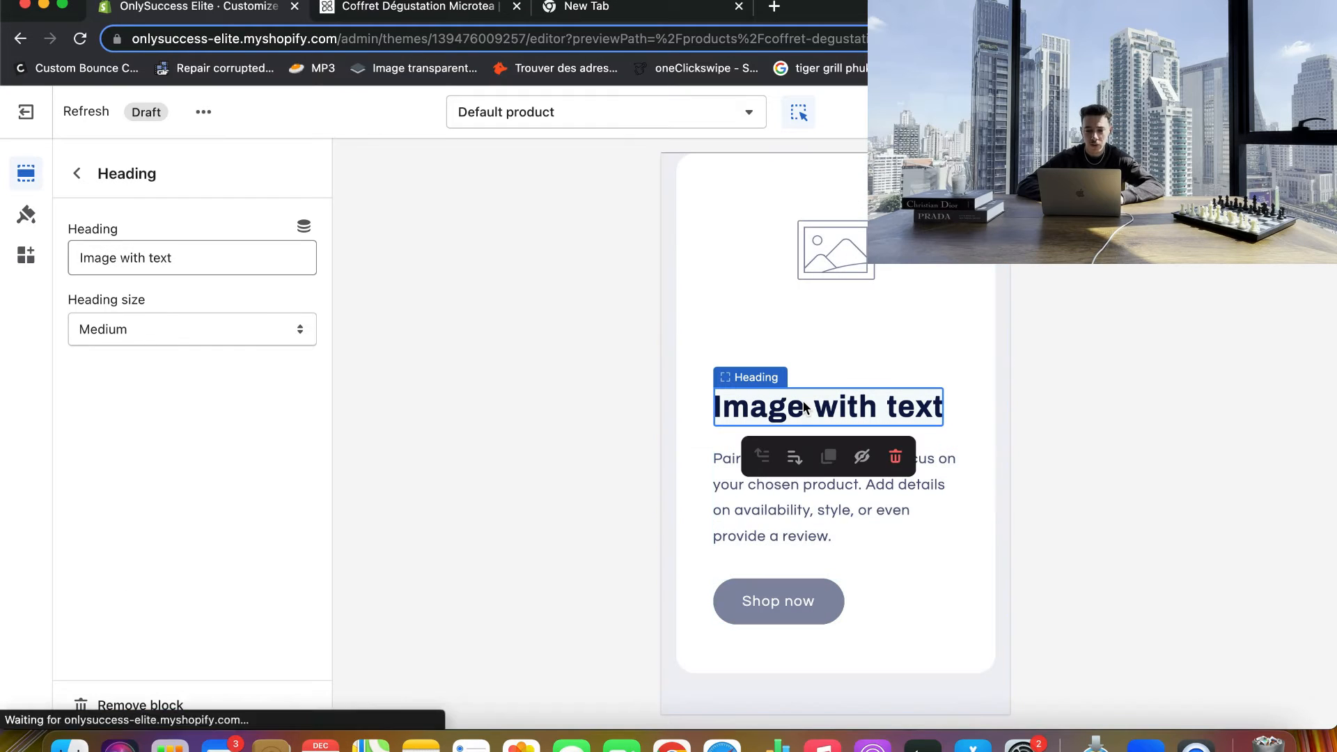
triple_click(186, 261)
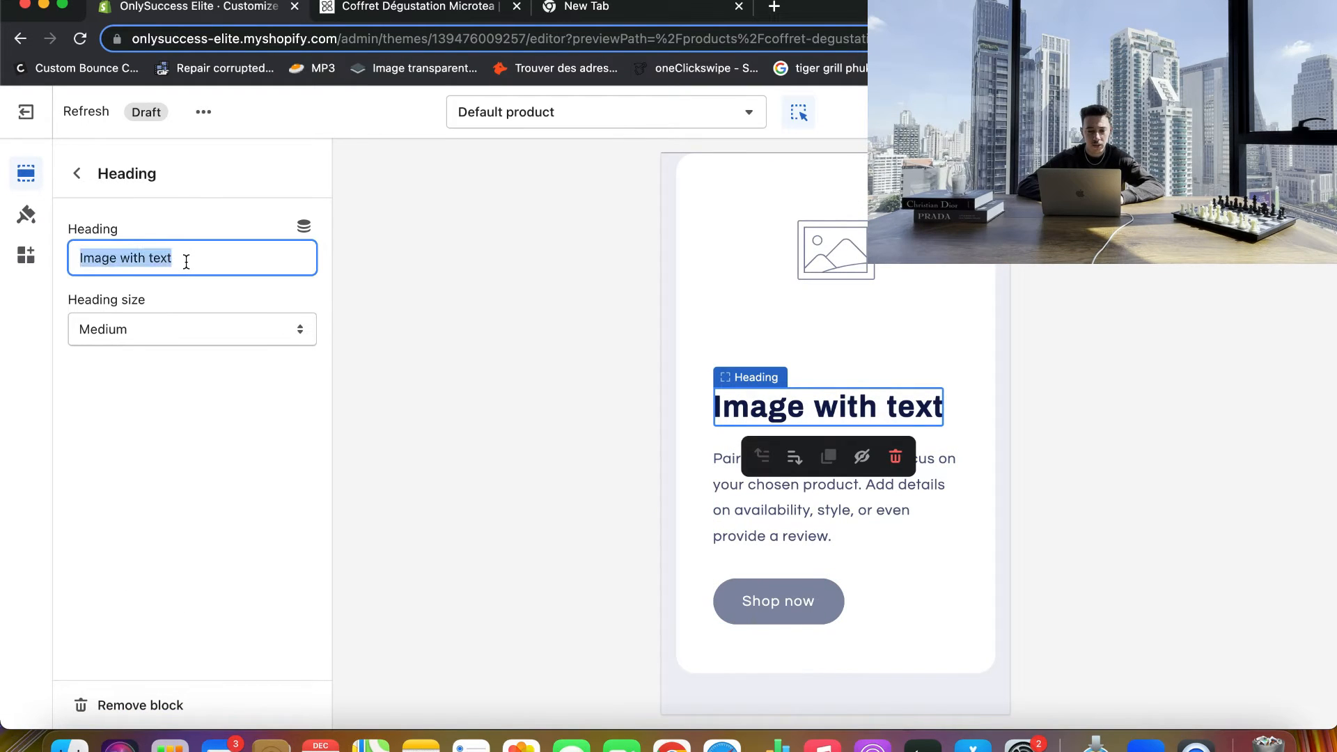
key(super+v)
- Replace the first Image with text section's body text in Shopify with the paragraph below "UNE TRADITION RÉINVENTÉE" on the Waterdrop page
click(431, 16)
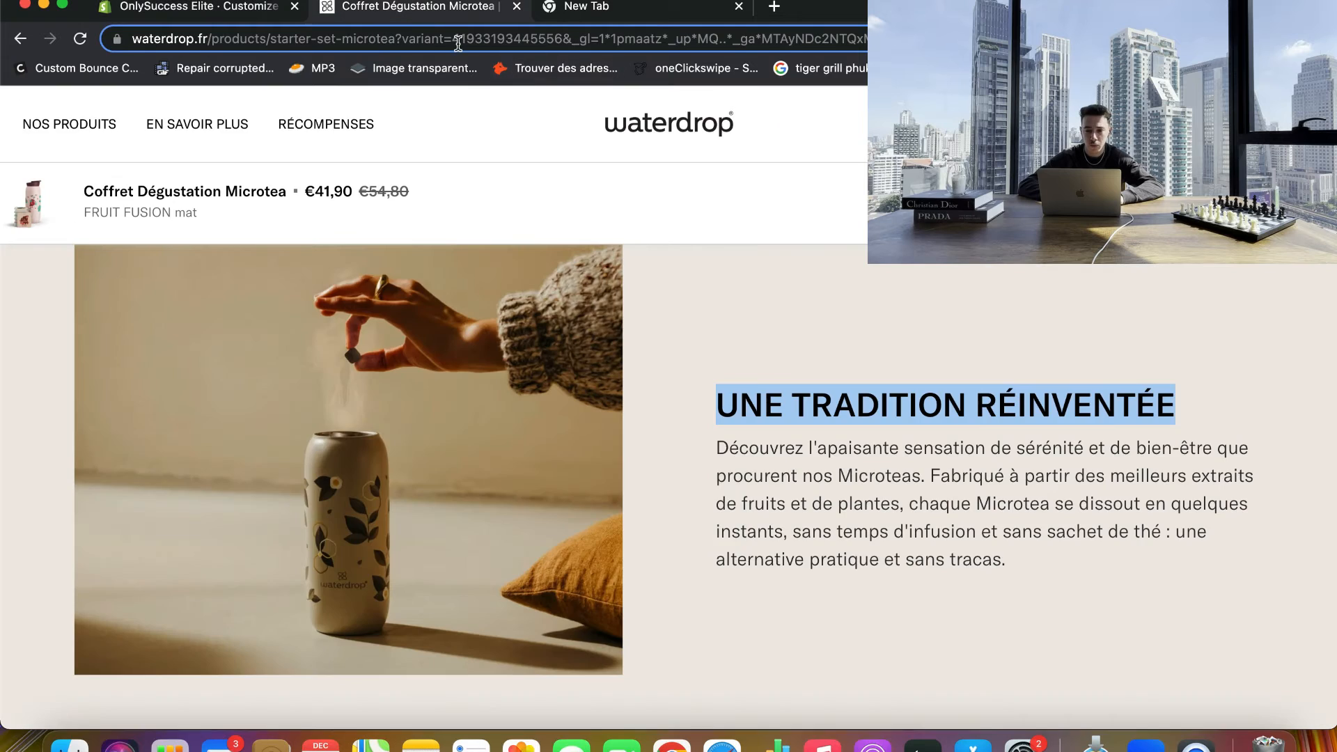
drag(1026, 579, 698, 461)
key(super+c)
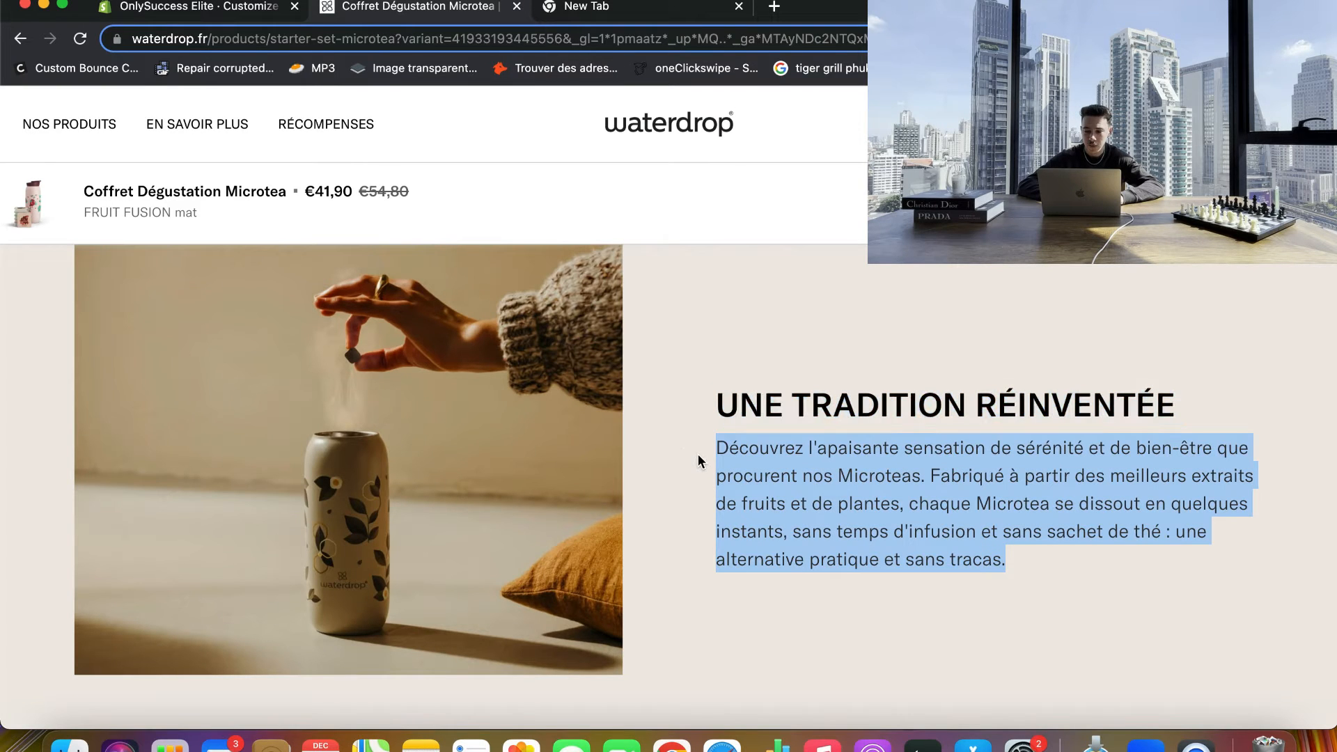
click(174, 10)
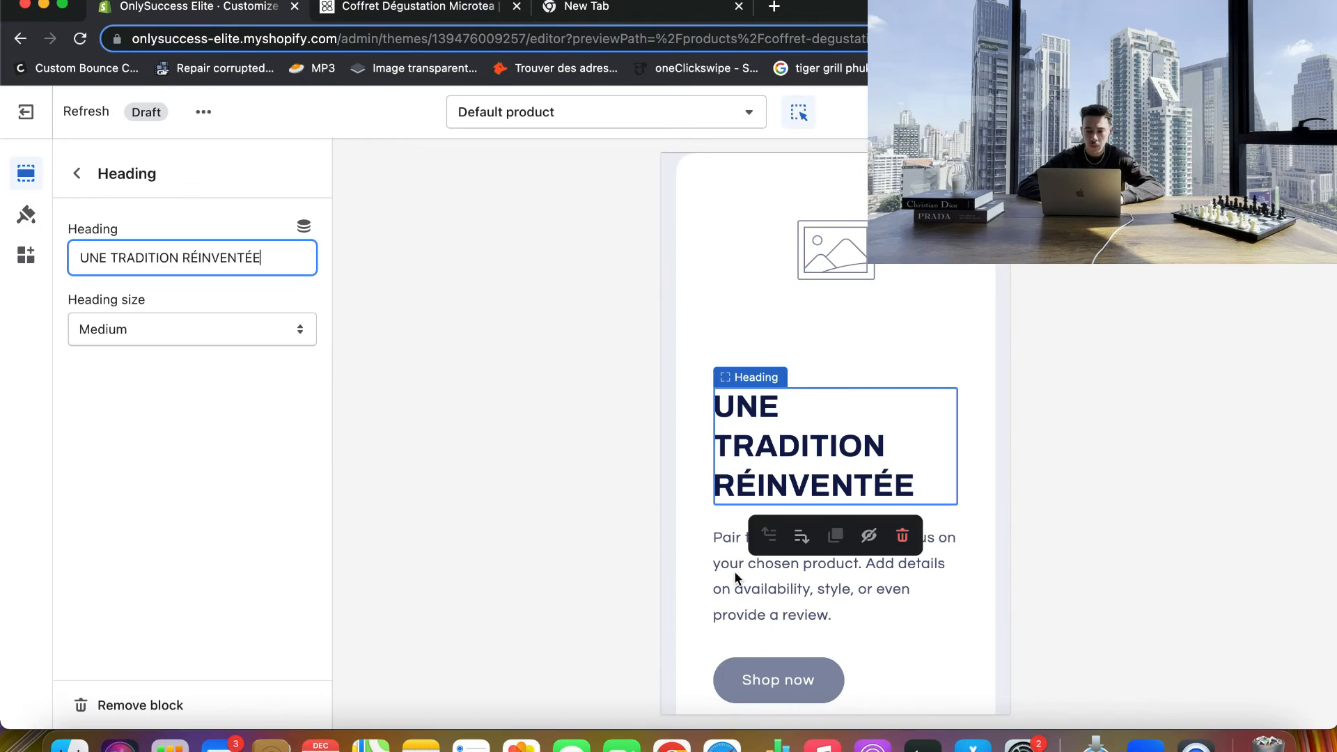
click(768, 591)
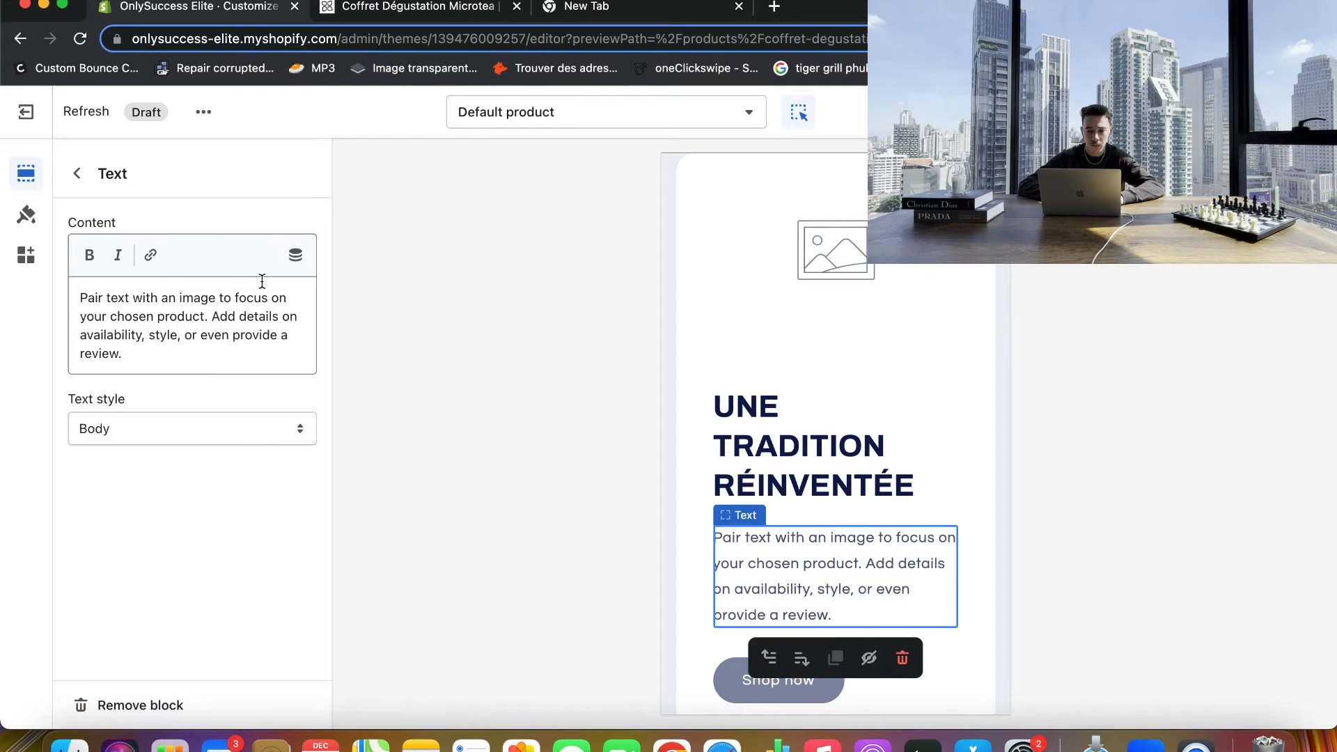
triple_click(180, 321)
key(super+v)
scroll(688, 398, down, 5)
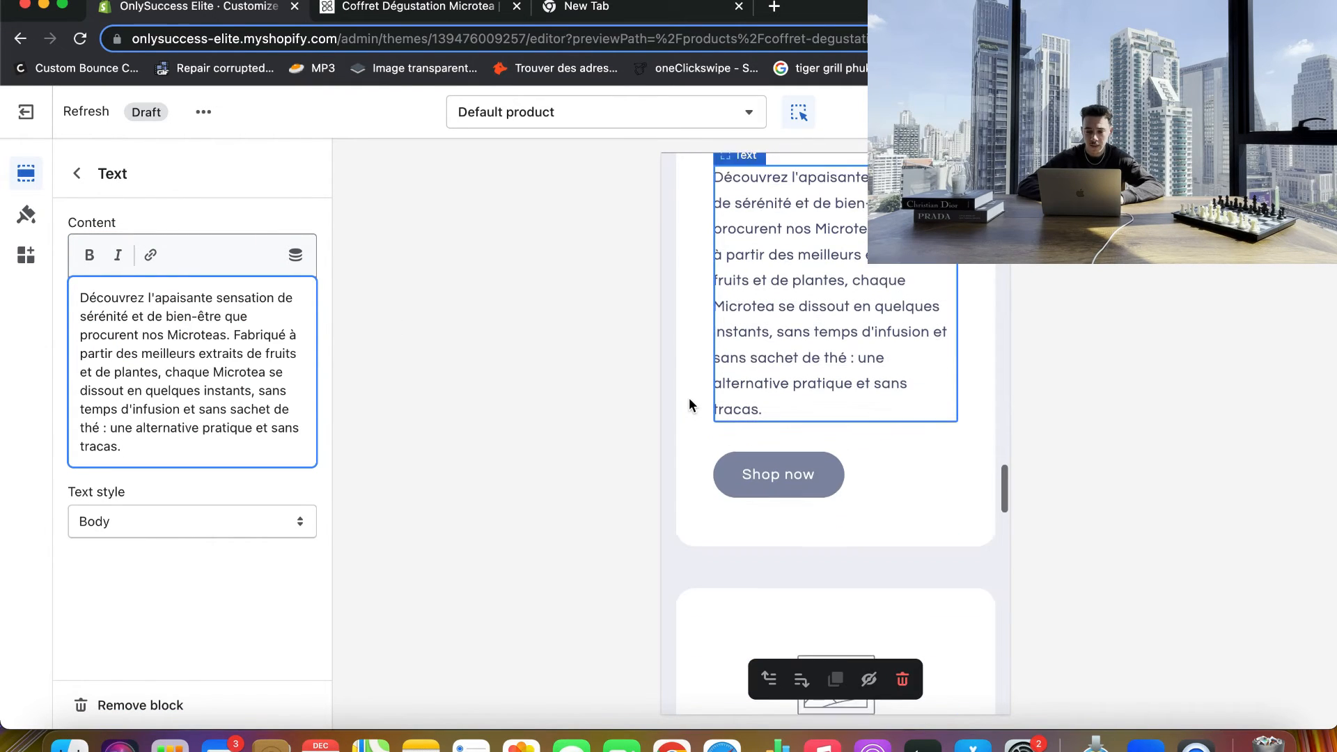
- Link the button of the "UNE TRADITION RÉINVENTÉE" section to the product Coffret Dégustation Microtea
click(76, 173)
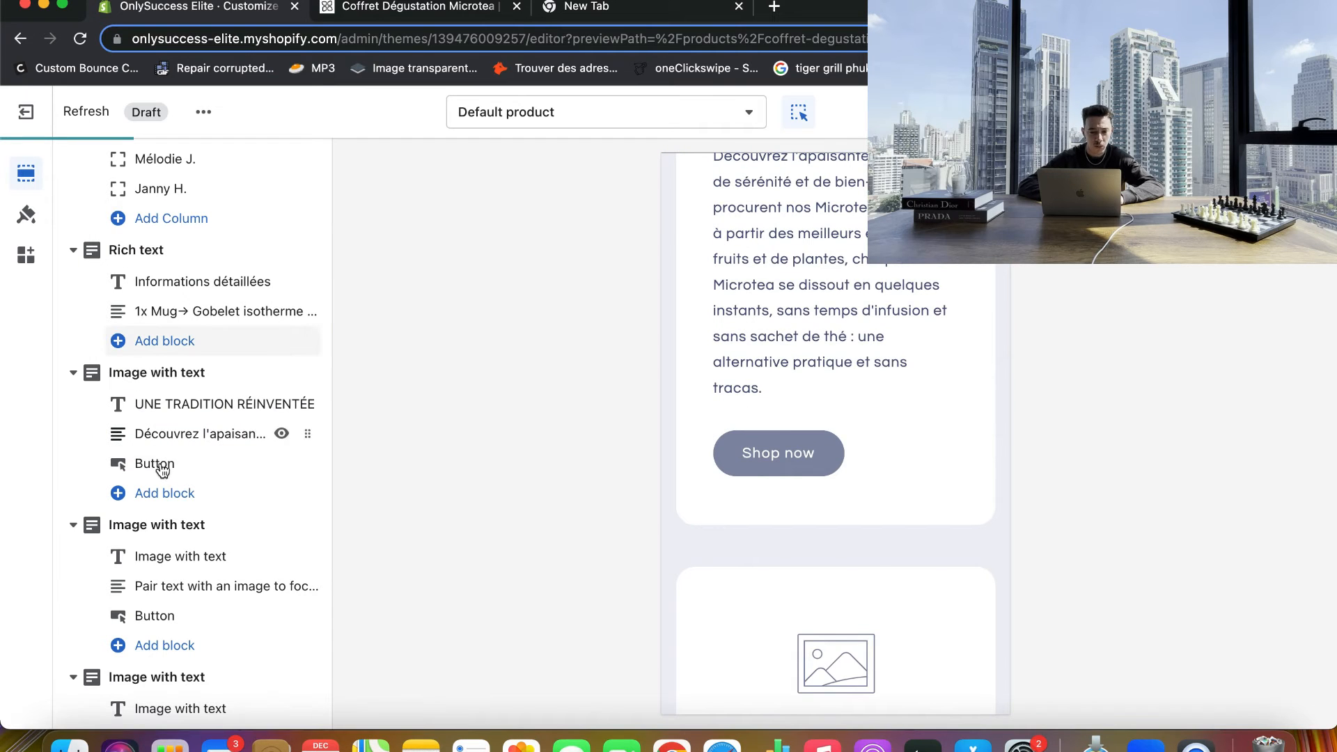
mouse_move(183, 470)
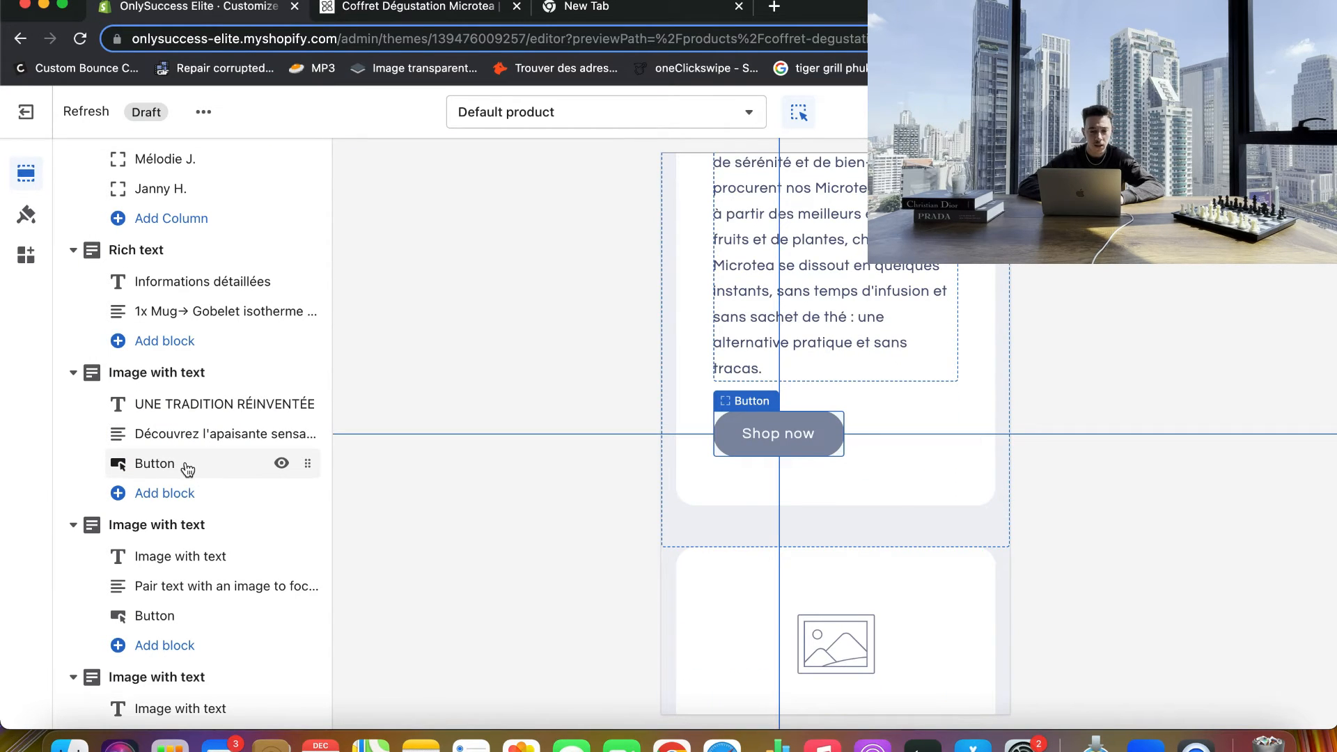
click(187, 464)
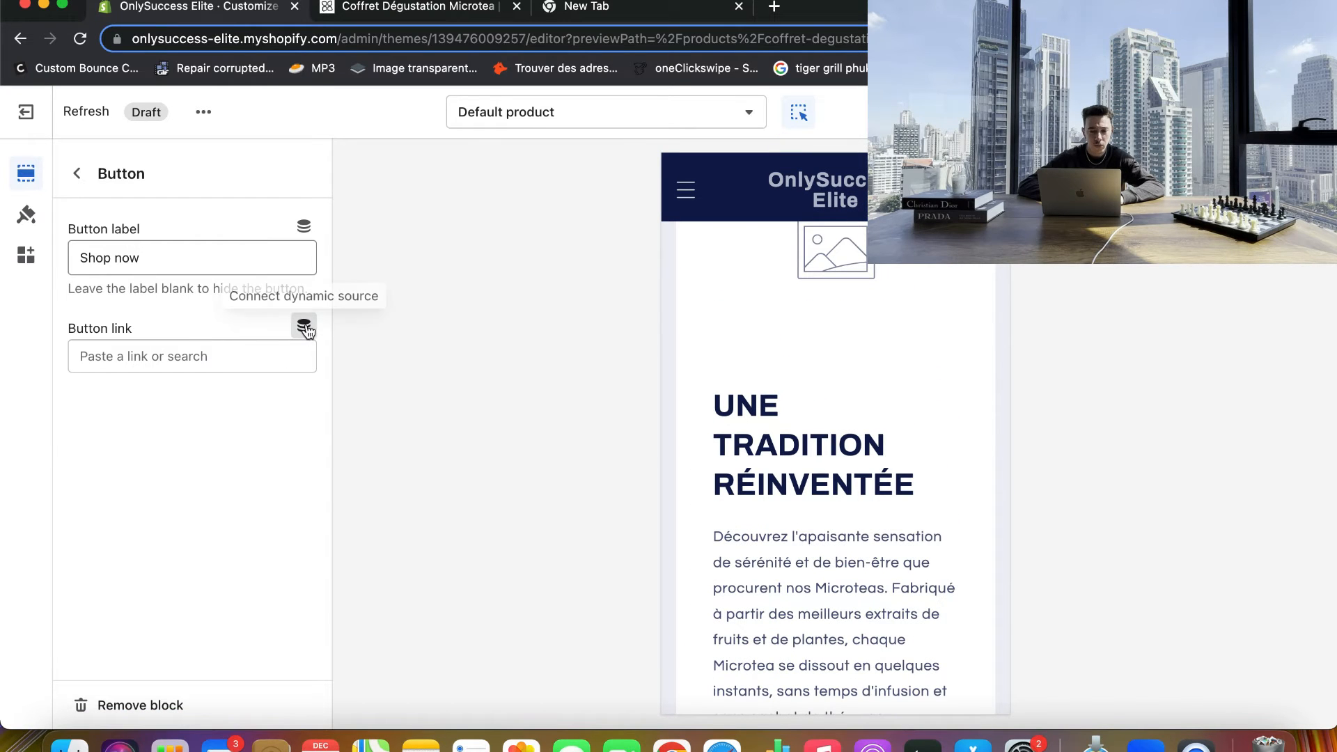
click(226, 350)
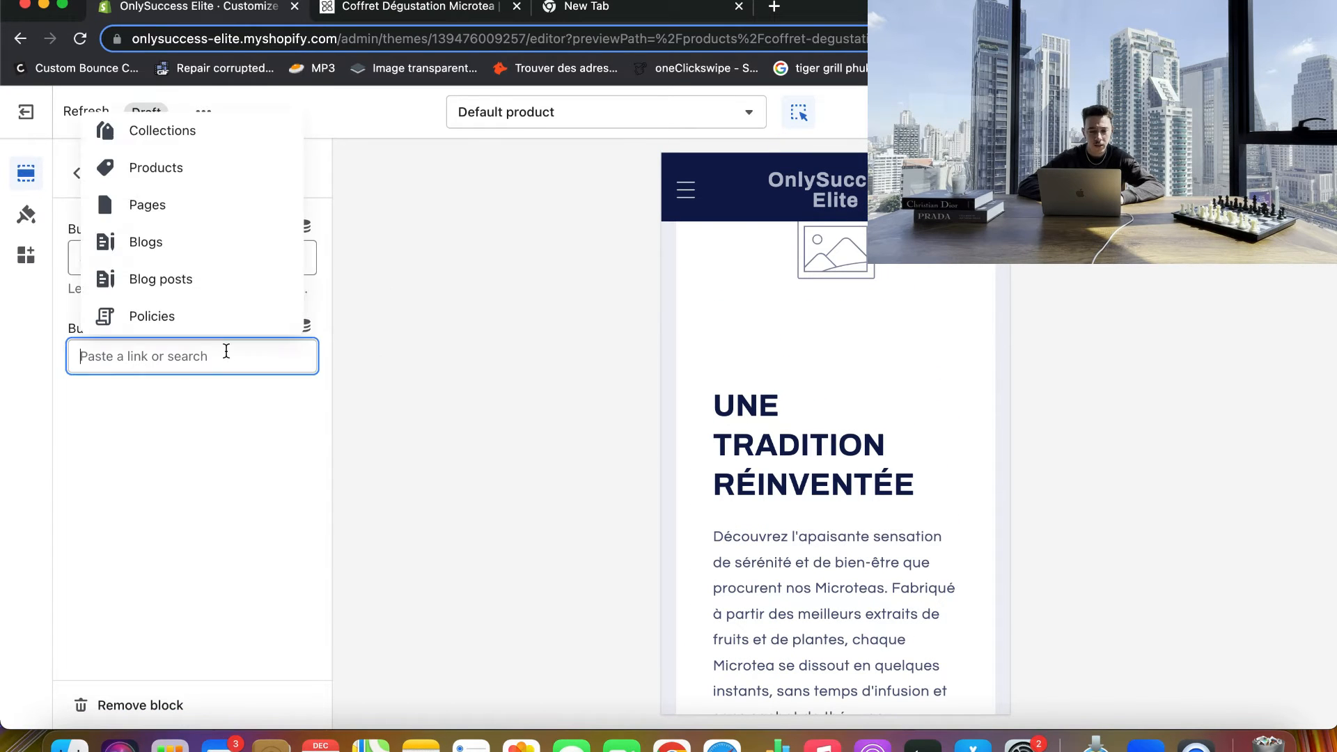
click(179, 171)
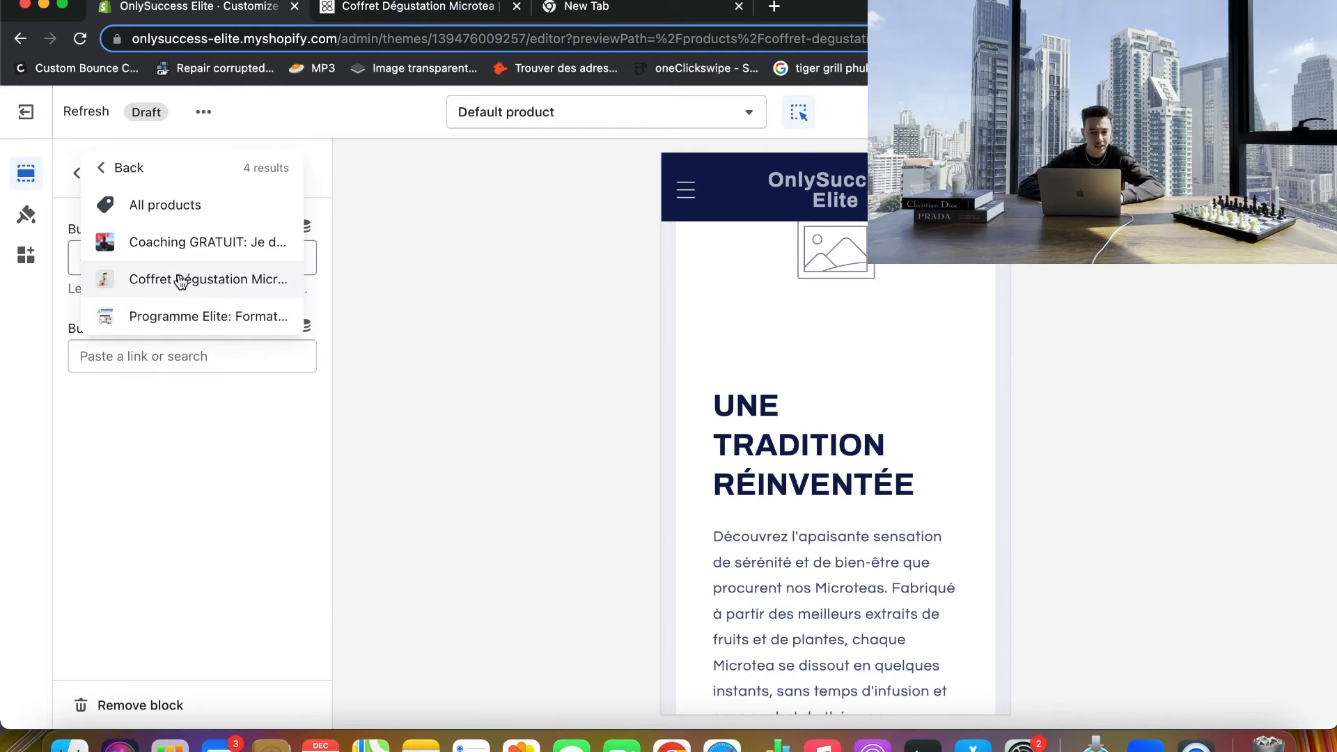
click(180, 280)
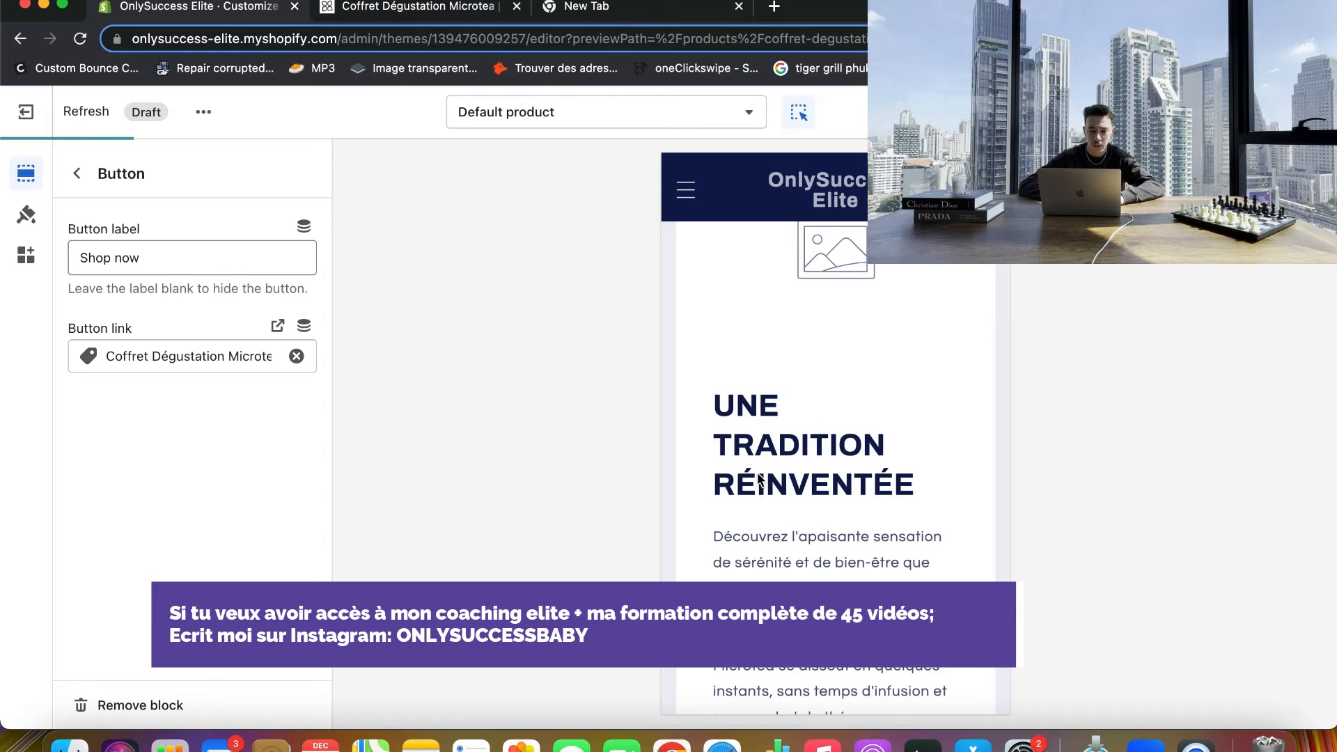
- Check the linked button in the preview and change its label to "Acheter"
scroll(757, 472, down, 8)
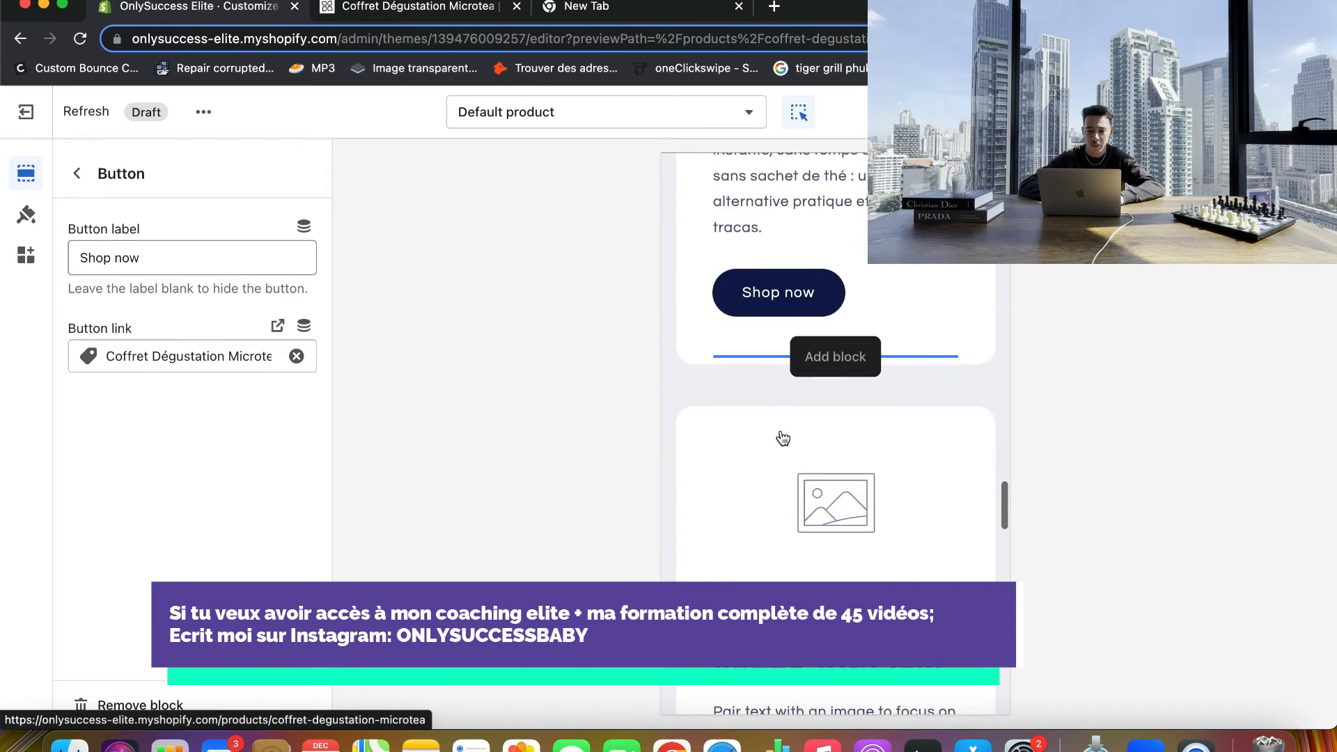
scroll(783, 439, down, 5)
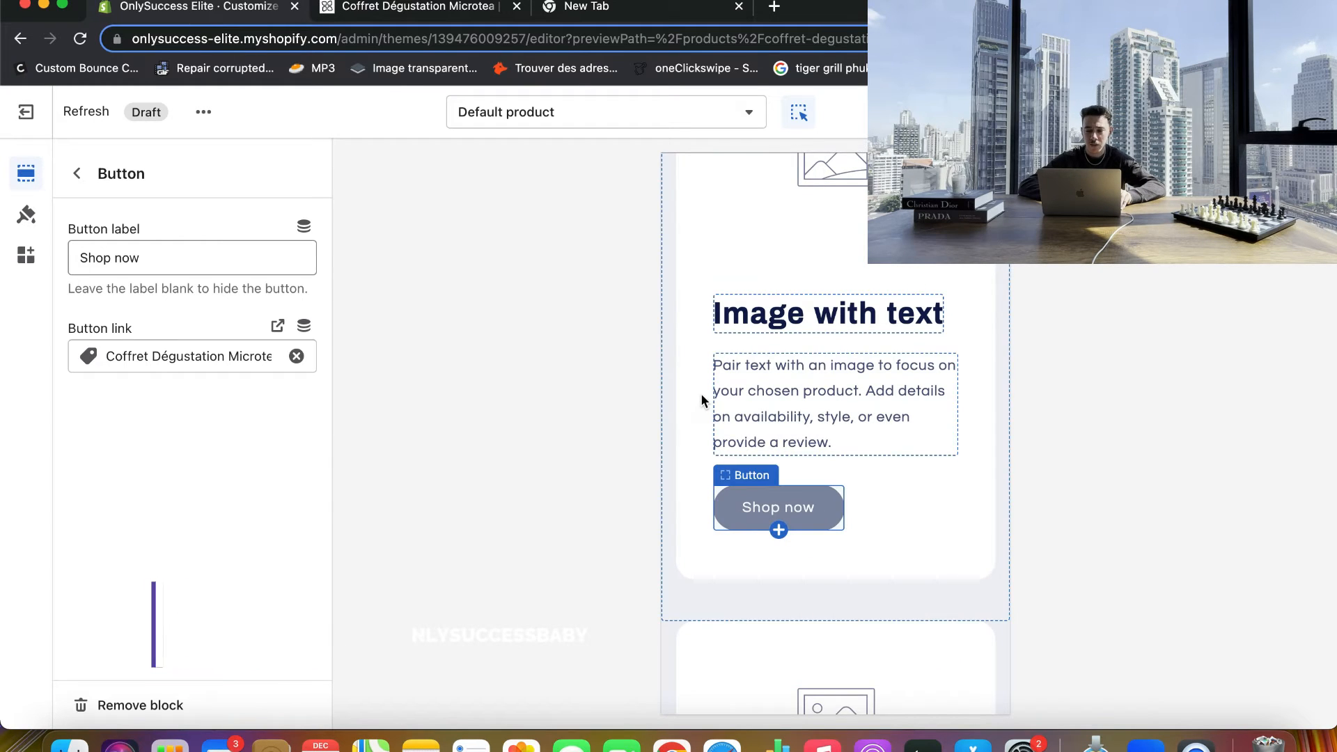
scroll(700, 394, up, 1)
scroll(702, 394, up, 1)
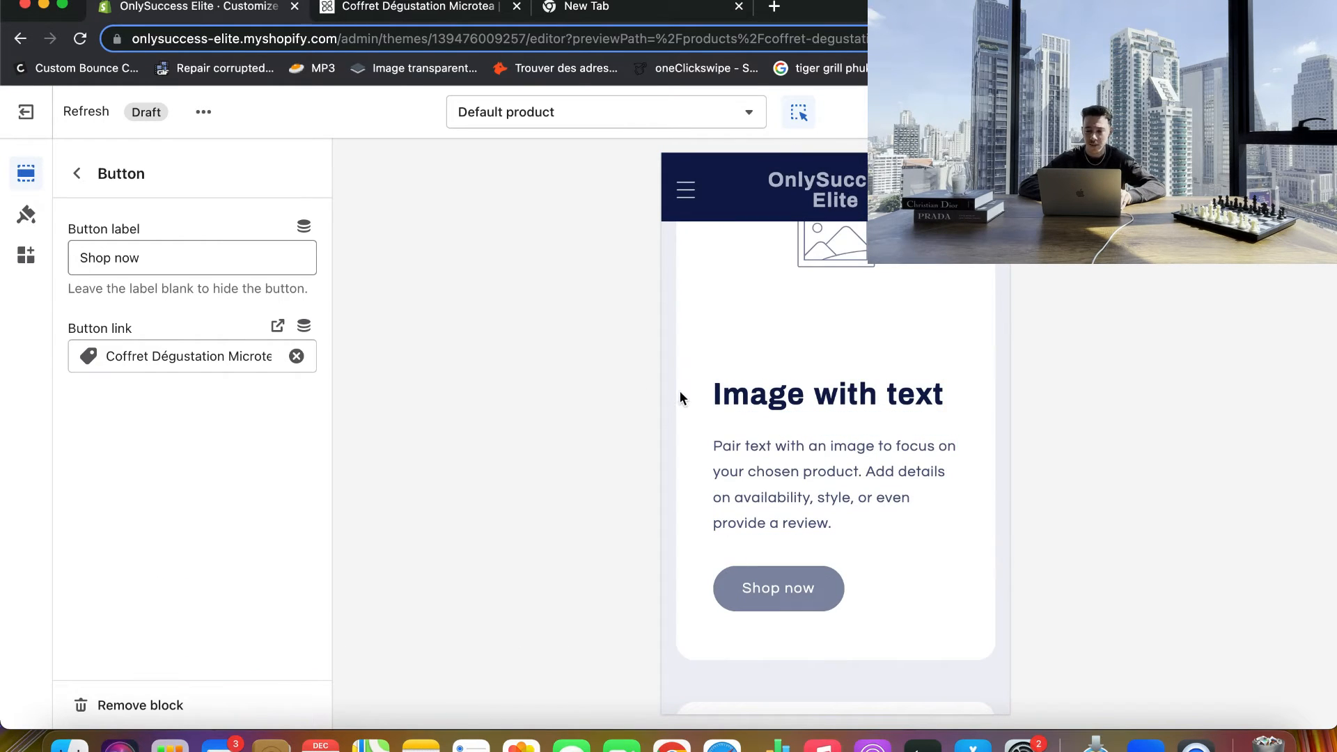
scroll(679, 390, up, 5)
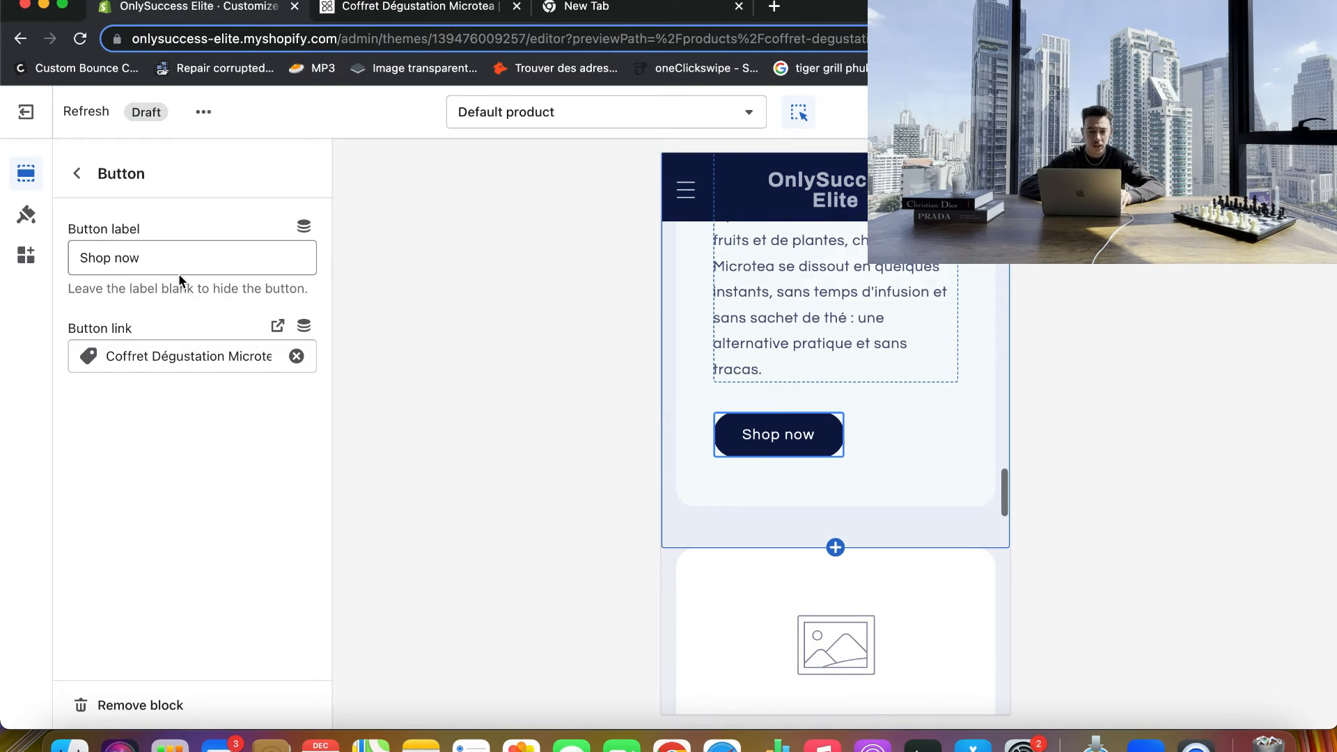
triple_click(152, 261)
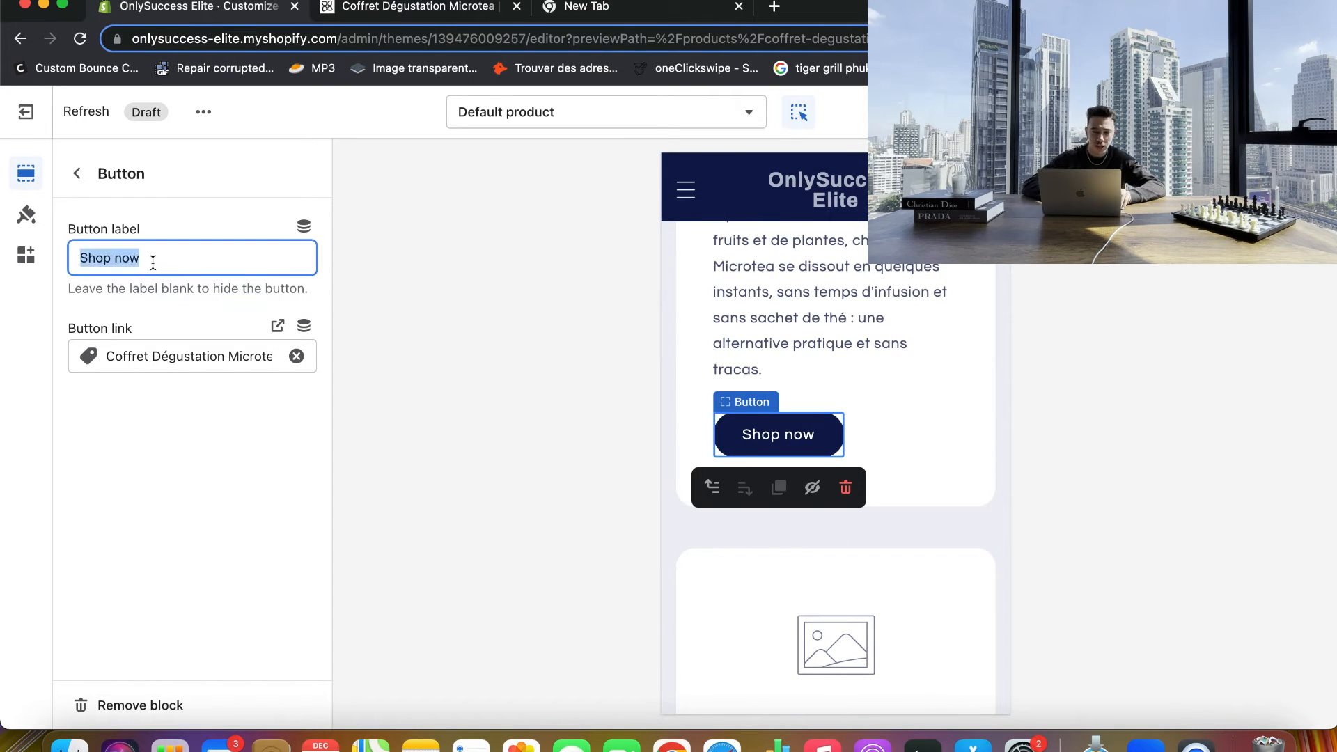
text(Acheter)
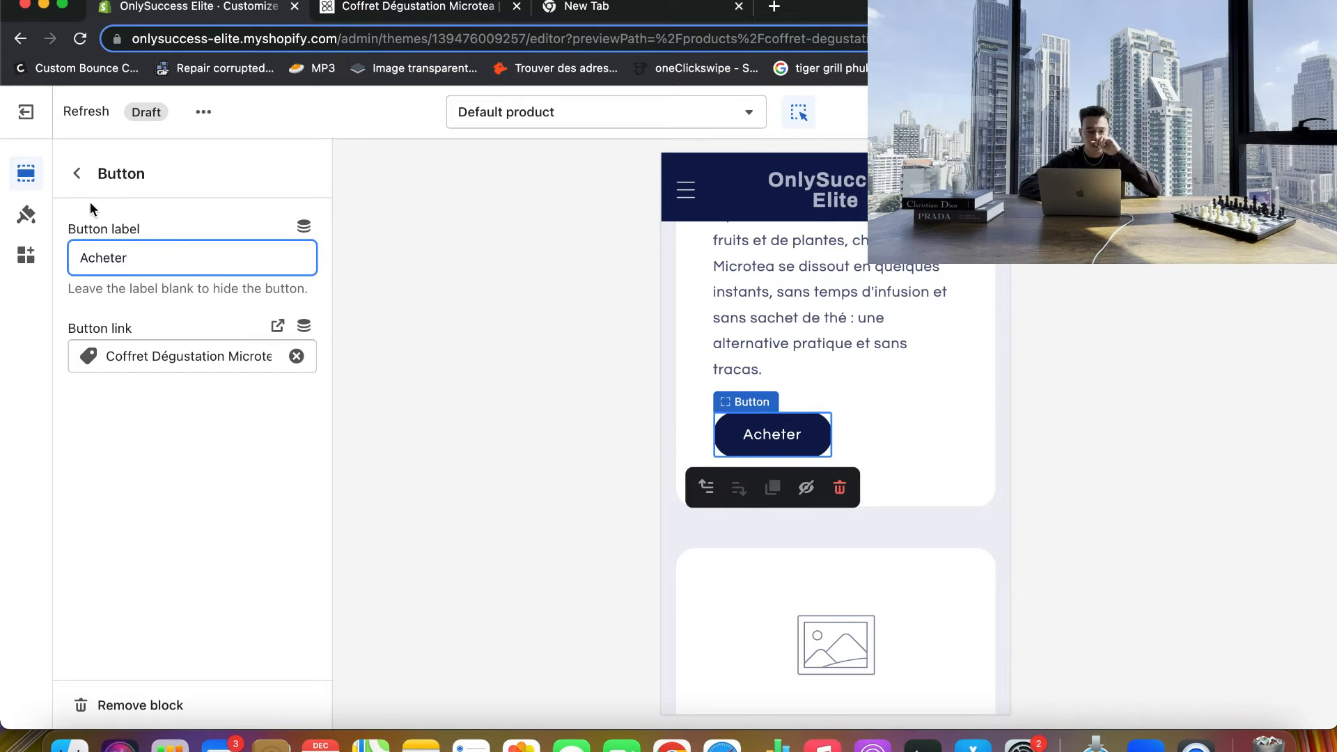
click(77, 176)
- Upload the captured Waterdrop screenshot from the recent files as the image of the "UNE TRADITION RÉINVENTÉE" section
scroll(801, 432, up, 1)
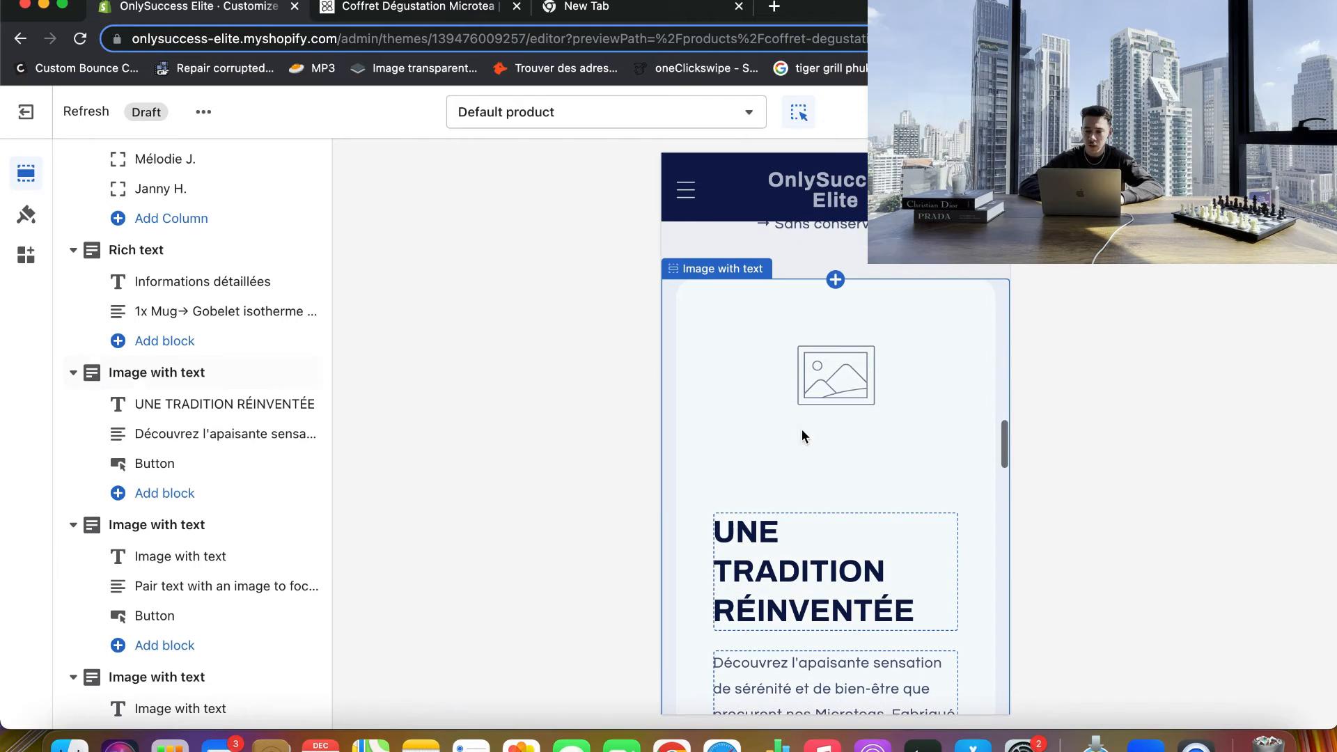
click(860, 362)
click(209, 279)
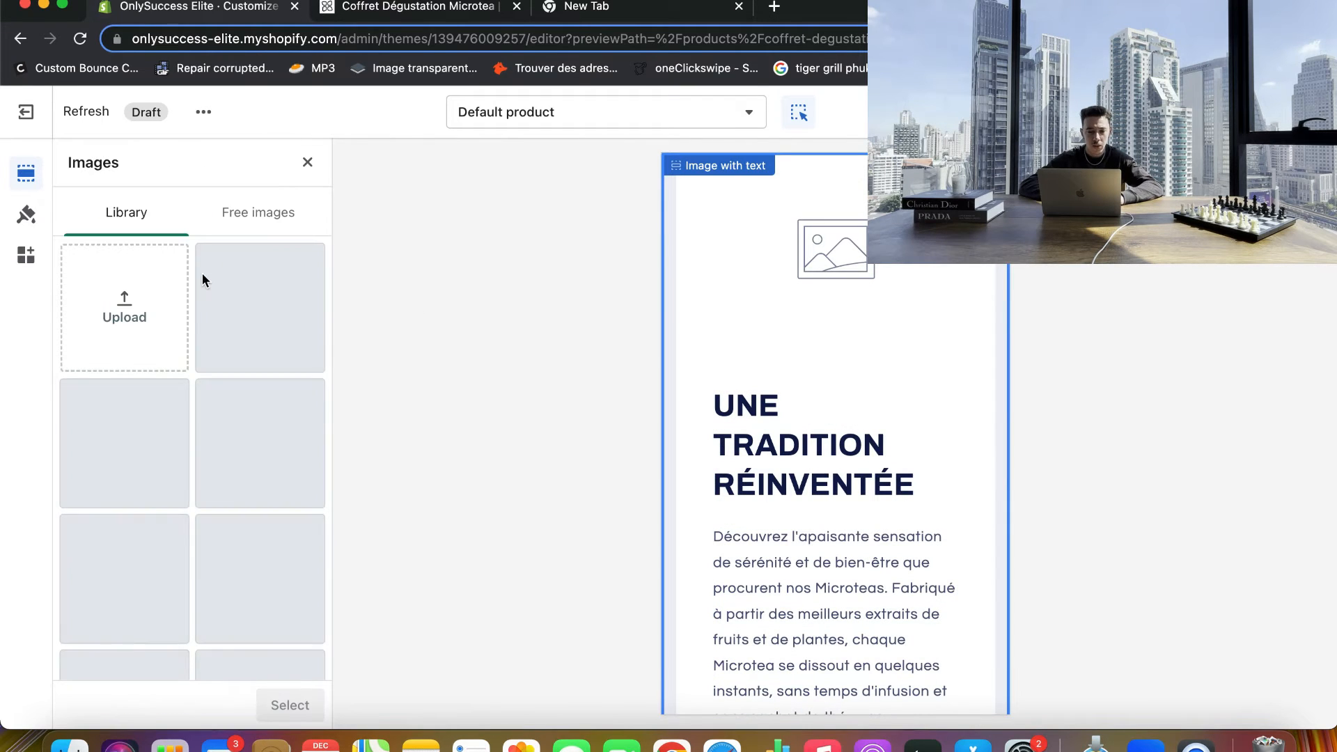
click(140, 300)
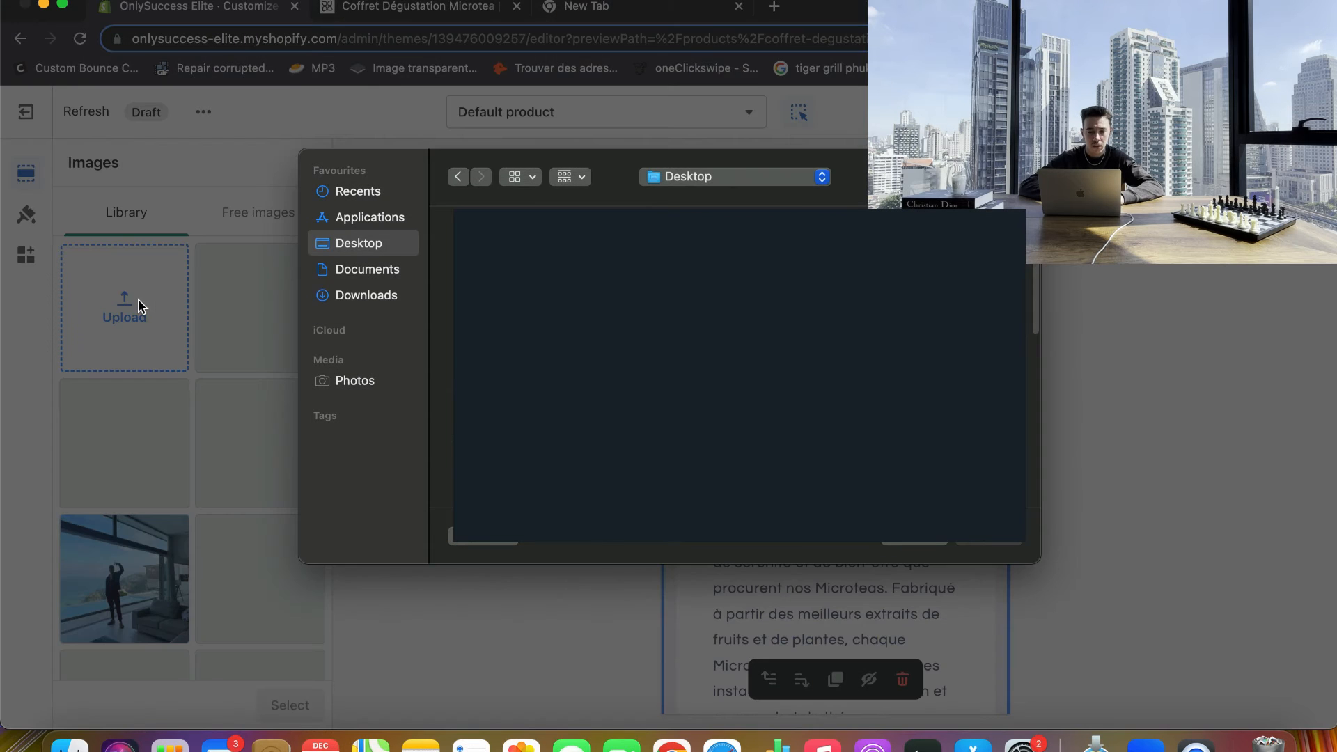
click(387, 193)
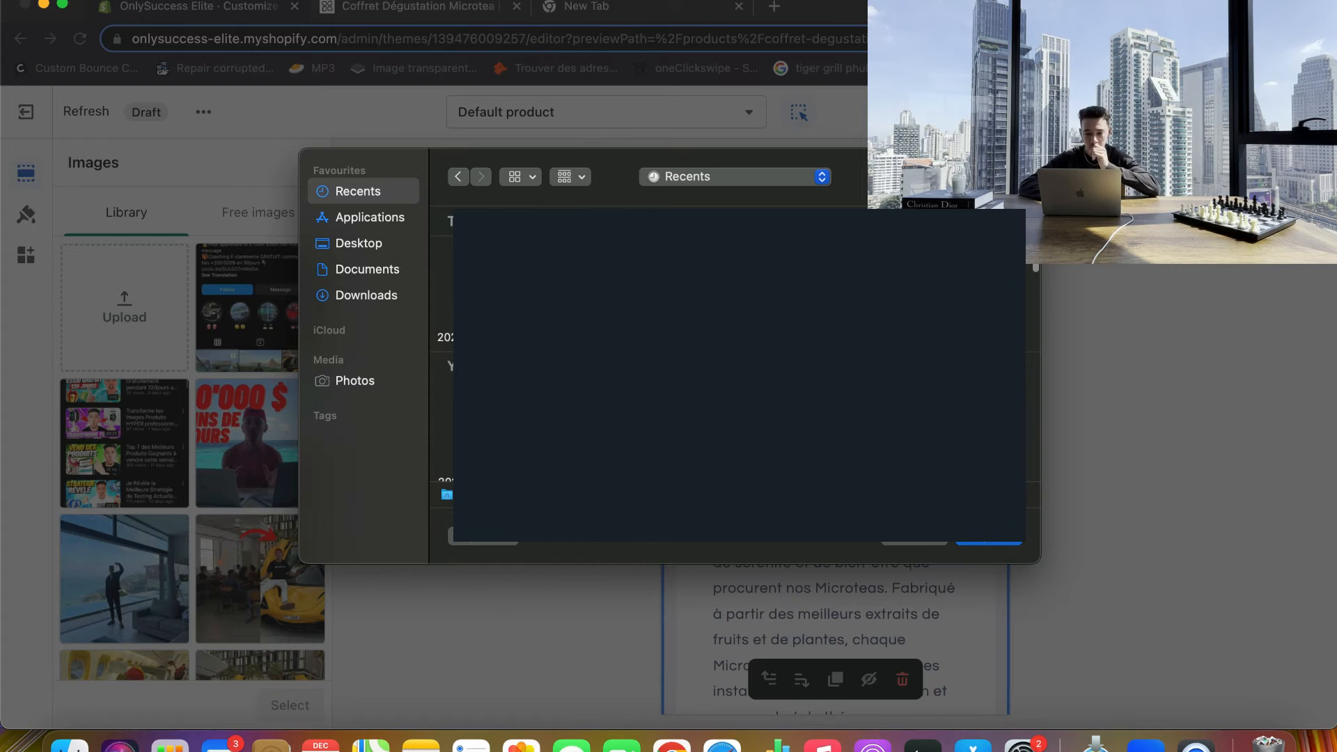
click(1000, 543)
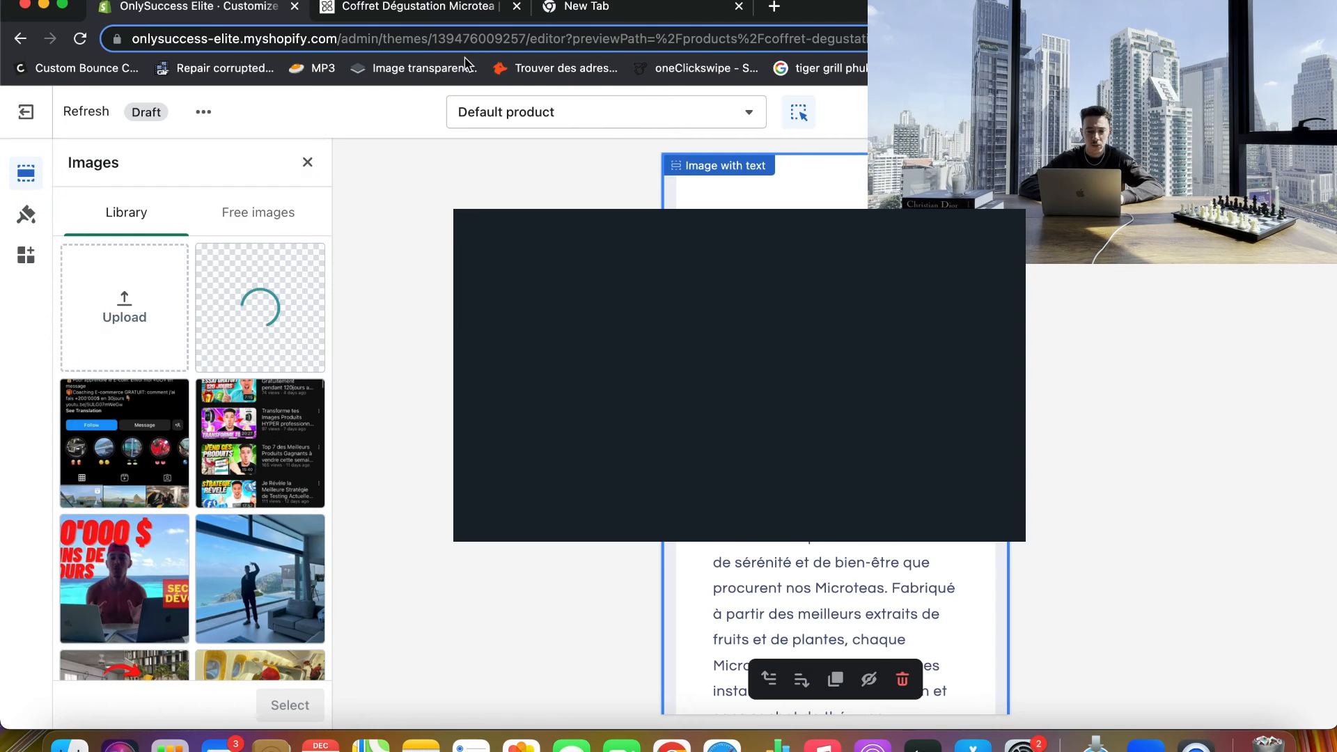
- Select the text of the "Venez pour le design, restez pour la qualité" section on the Waterdrop page
click(423, 5)
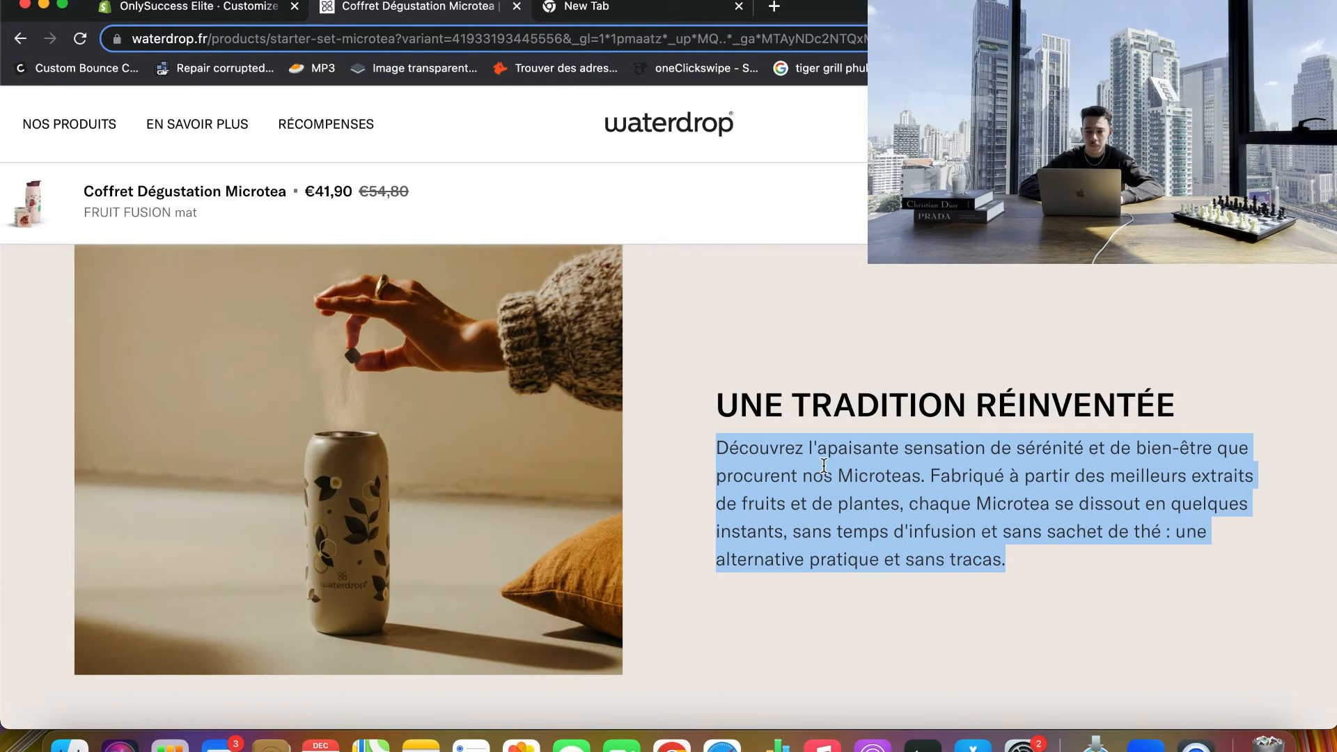
scroll(824, 465, down, 10)
triple_click(534, 522)
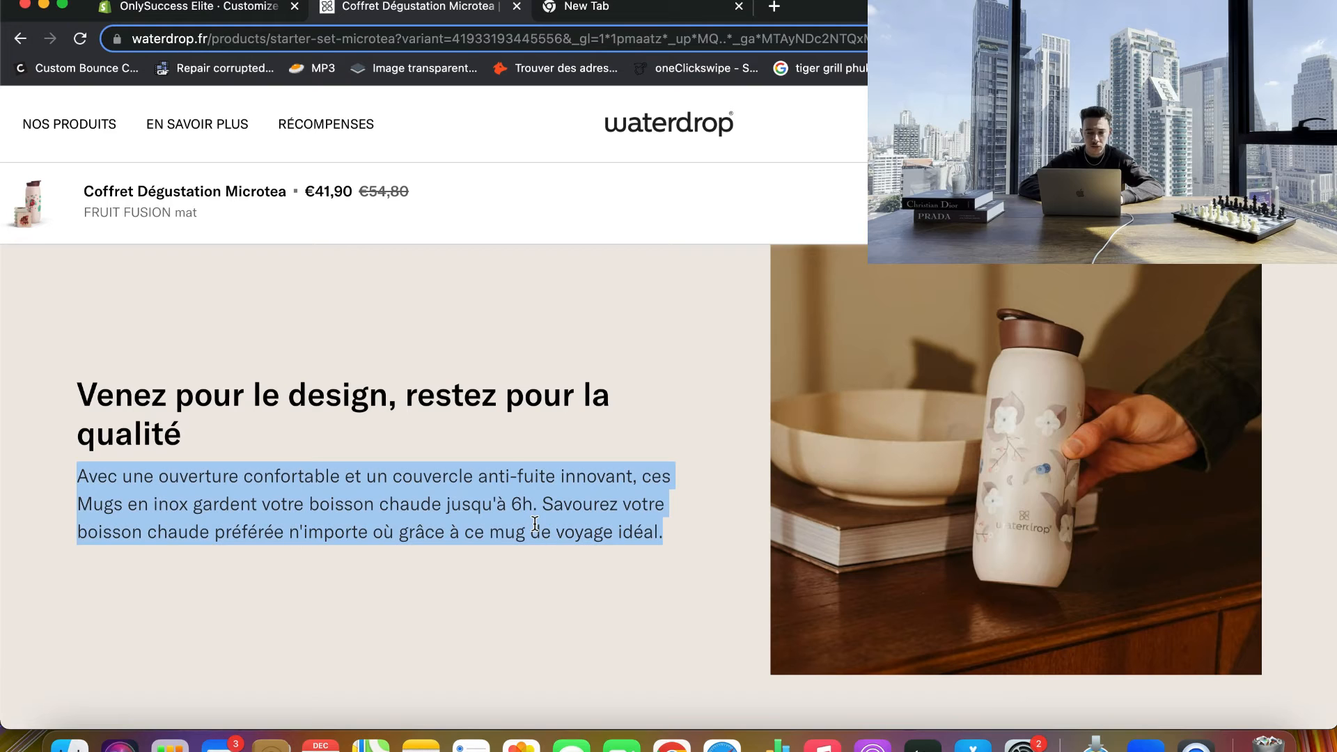
drag(678, 543, 473, 338)
- Confirm the uploaded screenshot as the section's image in the Shopify editor and check it above "UNE TRADITION RÉINVENTÉE" in the preview
click(212, 5)
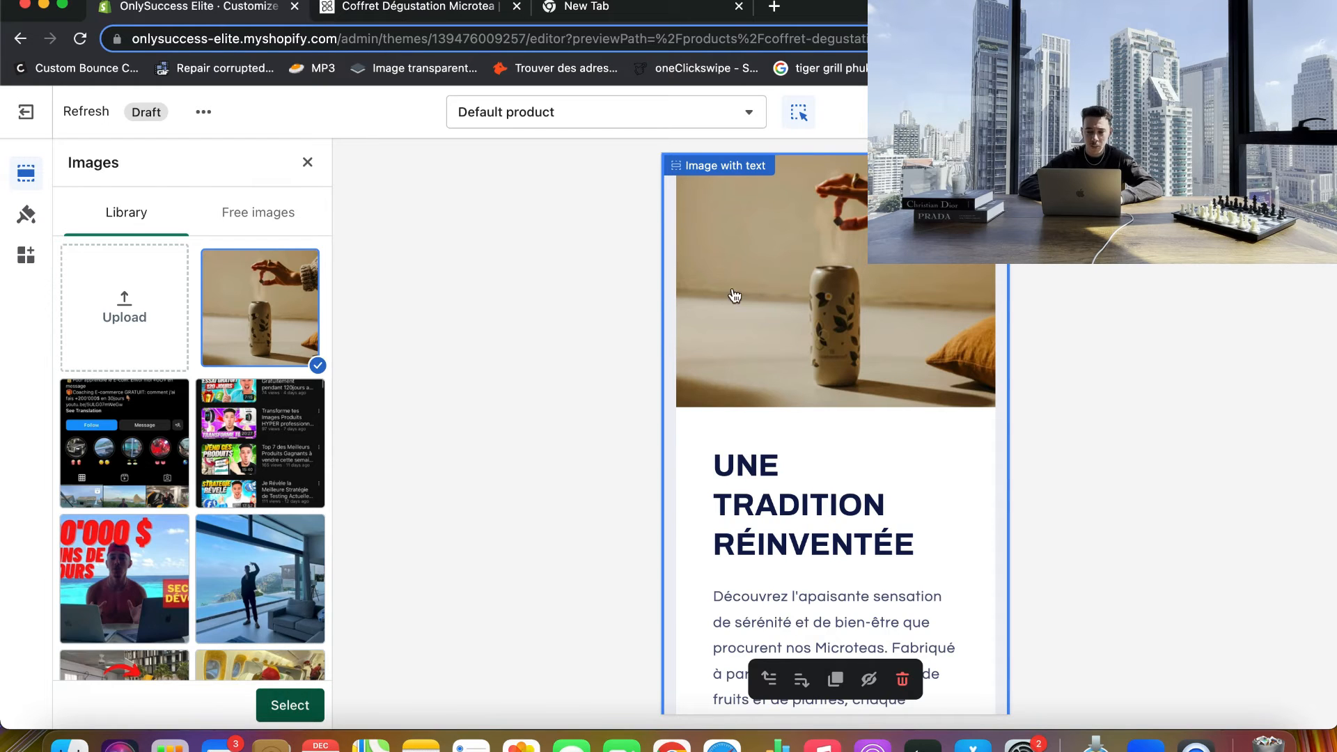
scroll(733, 292, up, 2)
scroll(732, 292, up, 1)
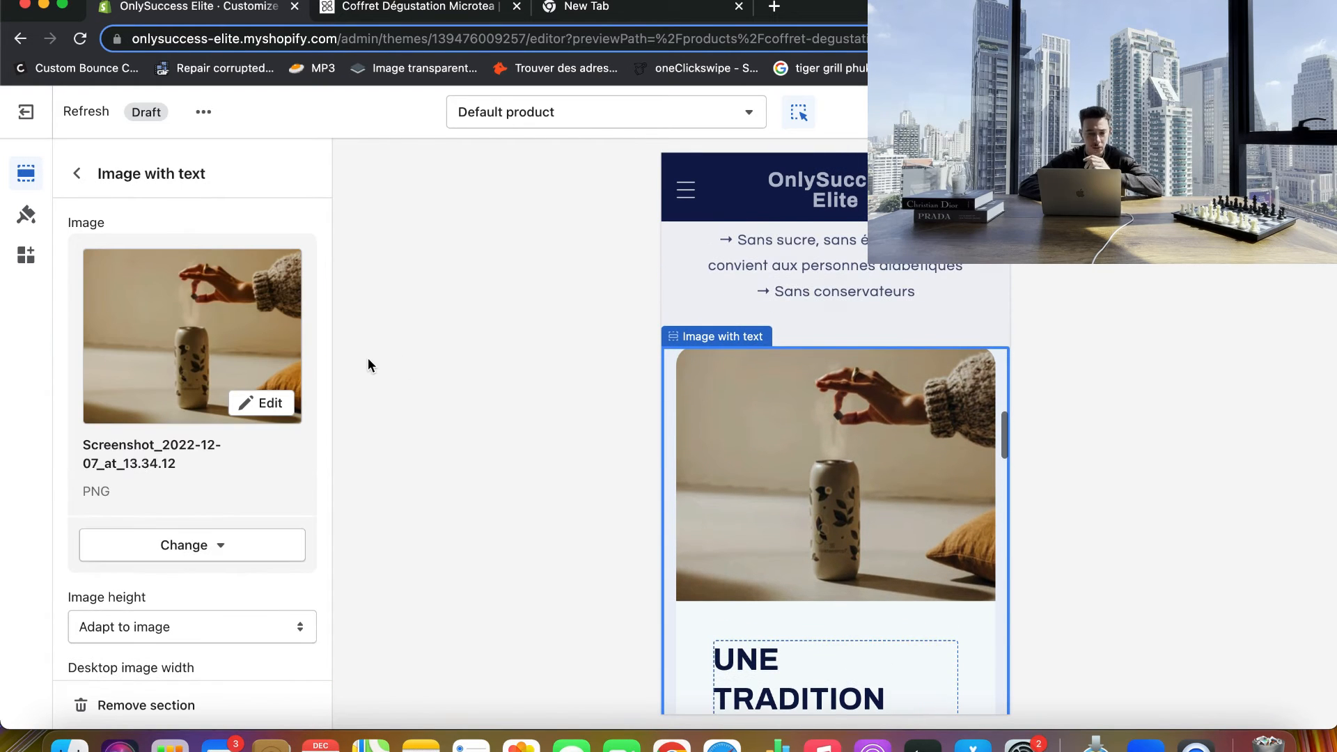
click(828, 453)
scroll(825, 451, down, 3)
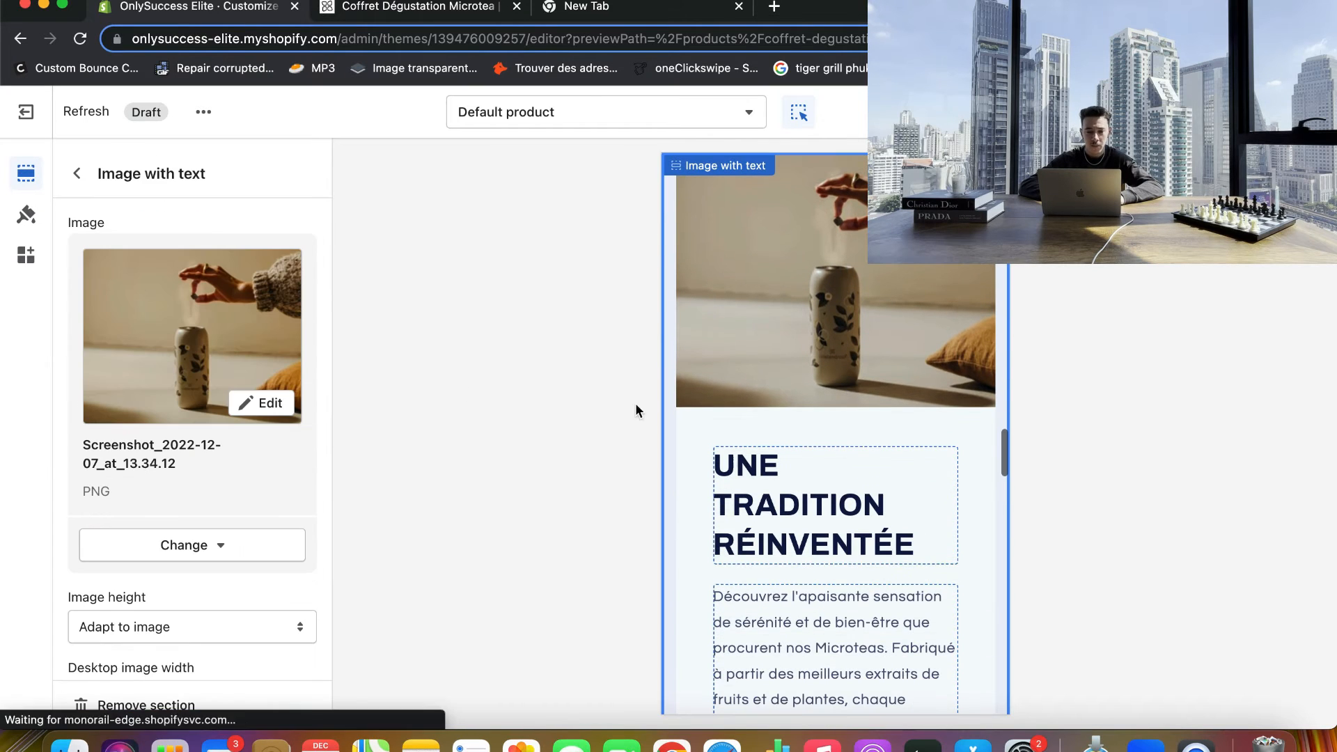
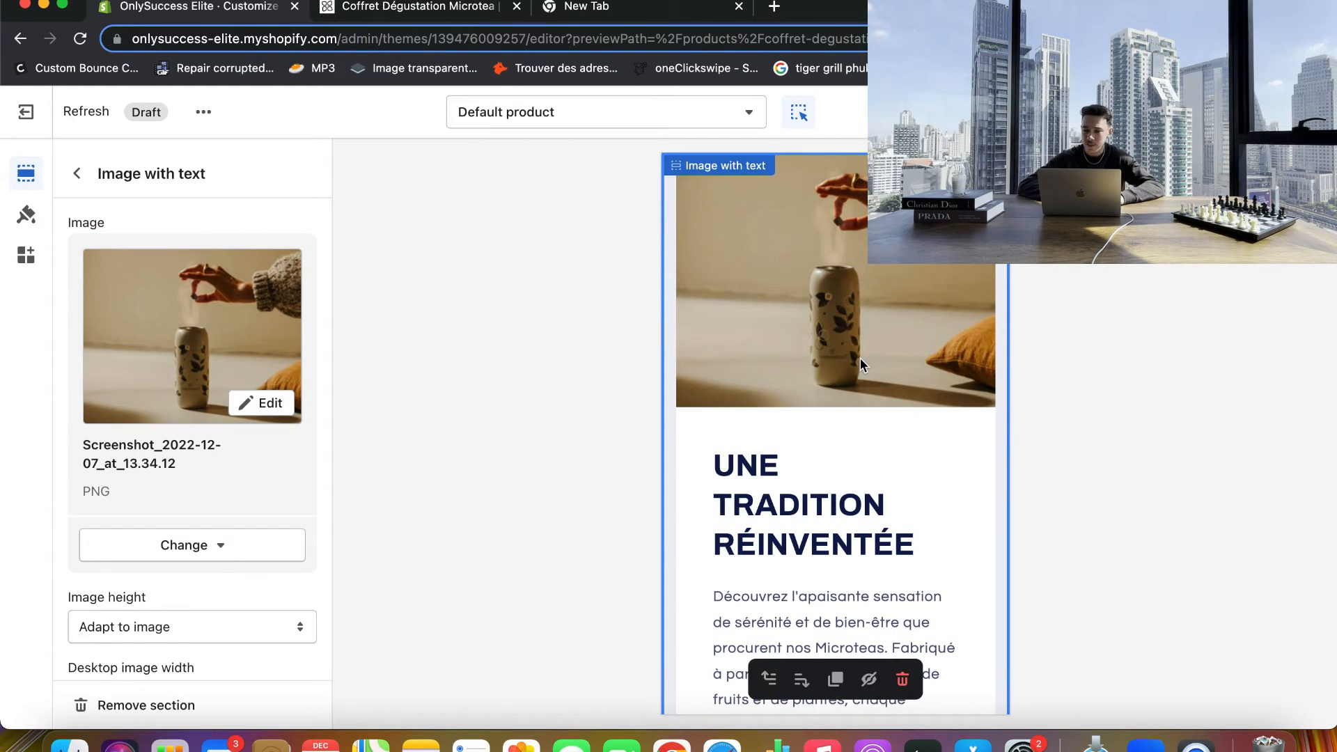
- Try a top padding of 60 px on the "UNE TRADITION RÉINVENTÉE" section and check the spacing in the preview
scroll(861, 364, up, 3)
scroll(860, 364, down, 1)
scroll(864, 348, up, 1)
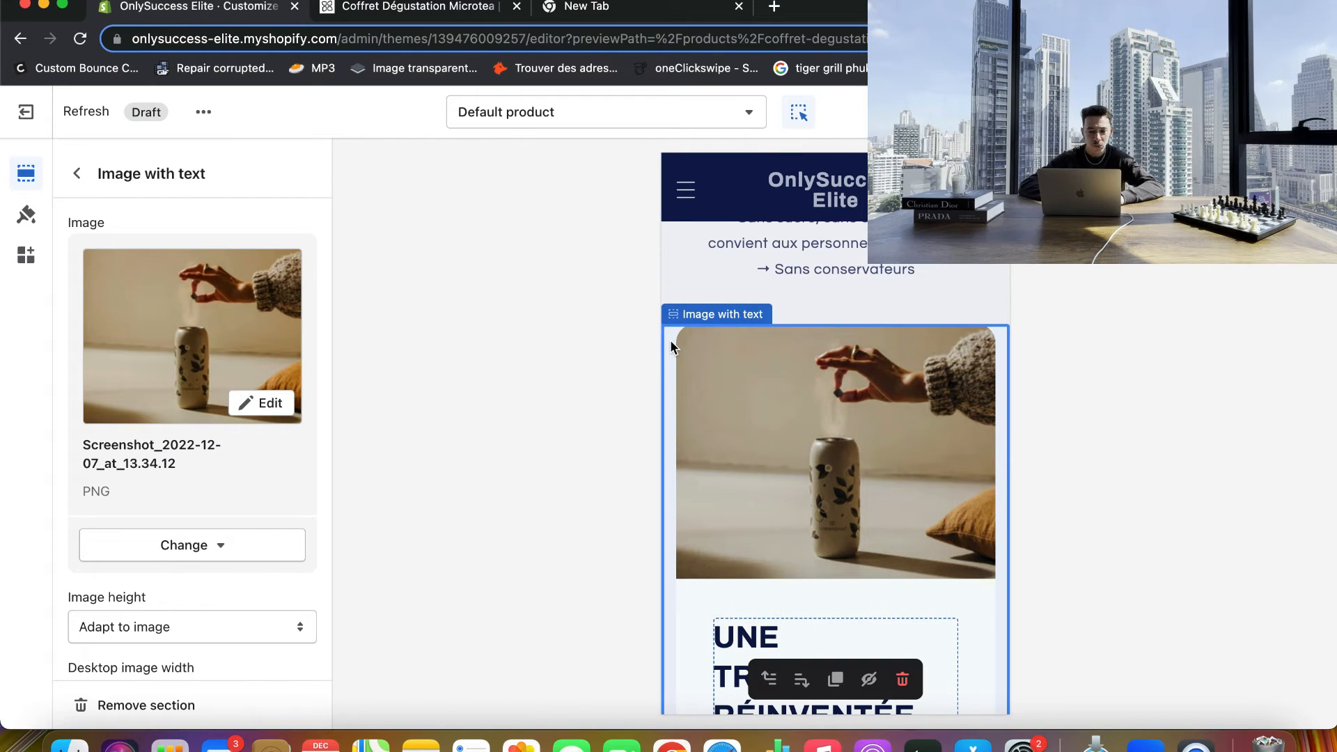
scroll(200, 421, down, 10)
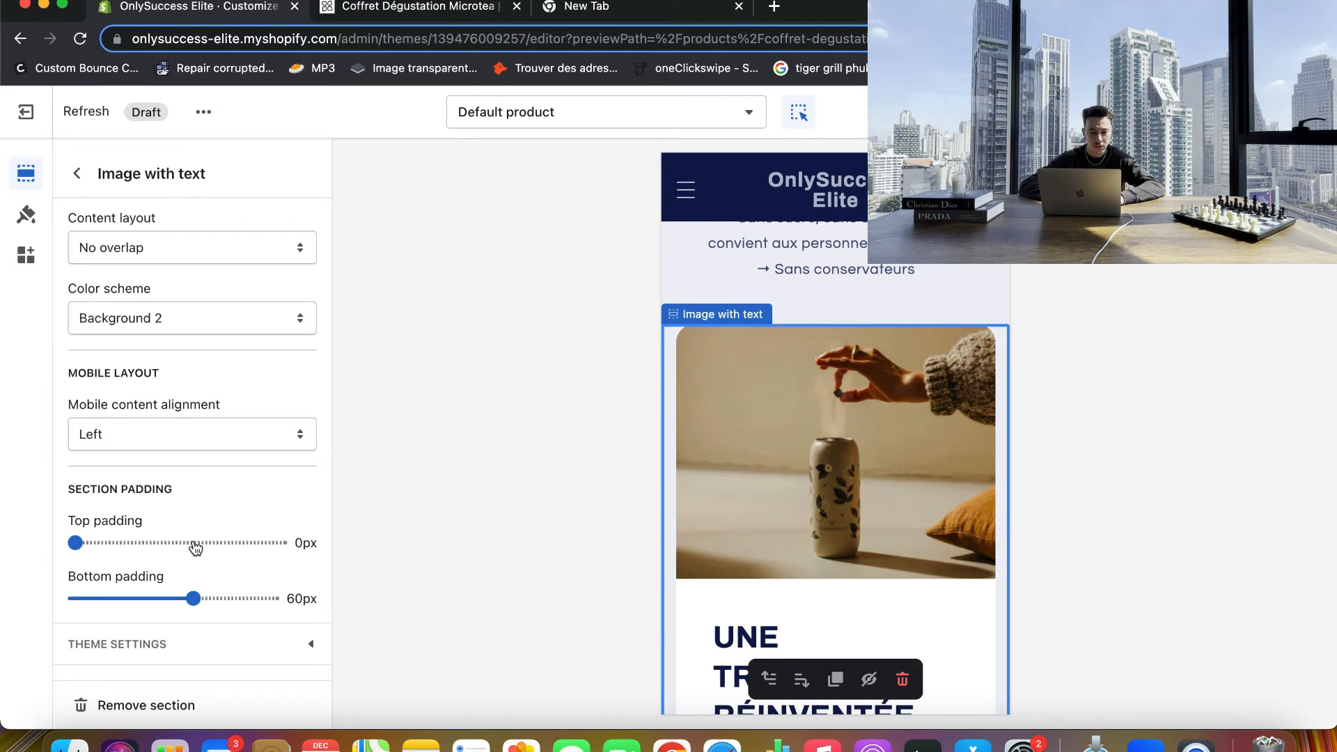
drag(185, 543, 194, 543)
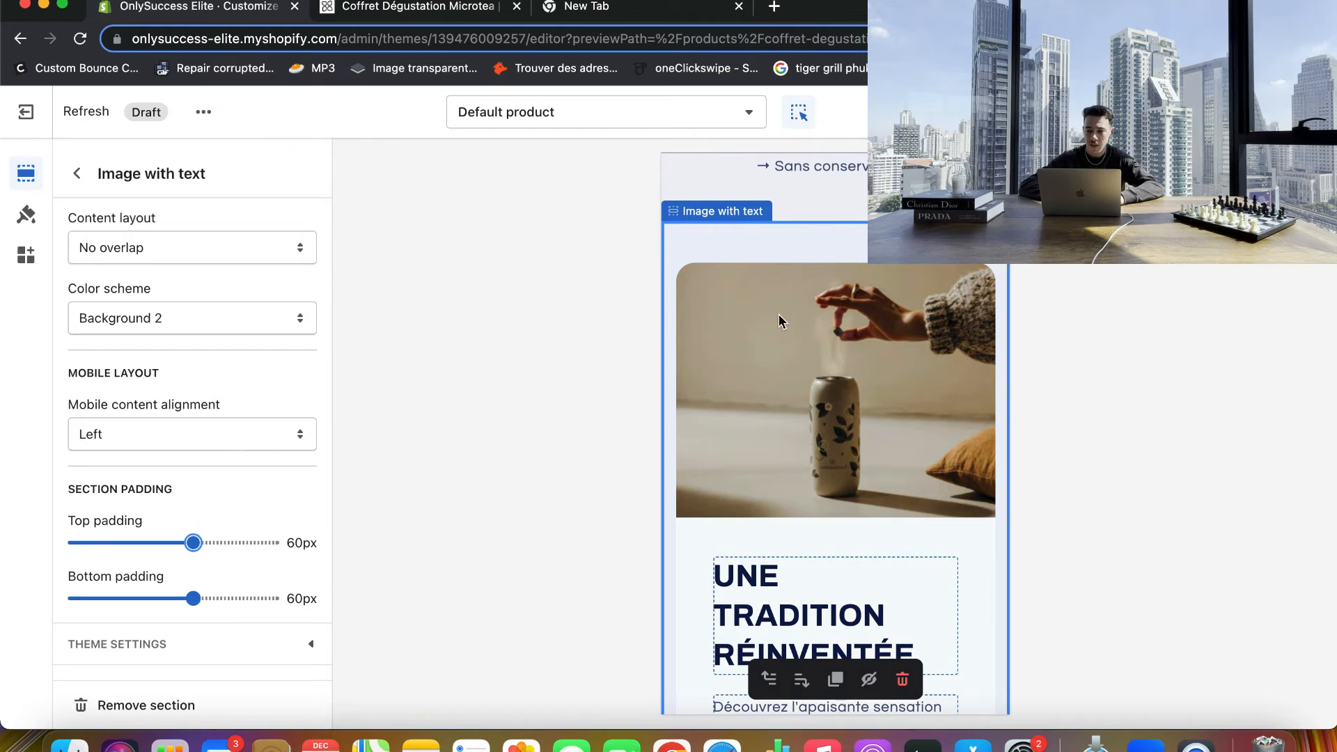
scroll(778, 315, down, 10)
scroll(744, 433, up, 10)
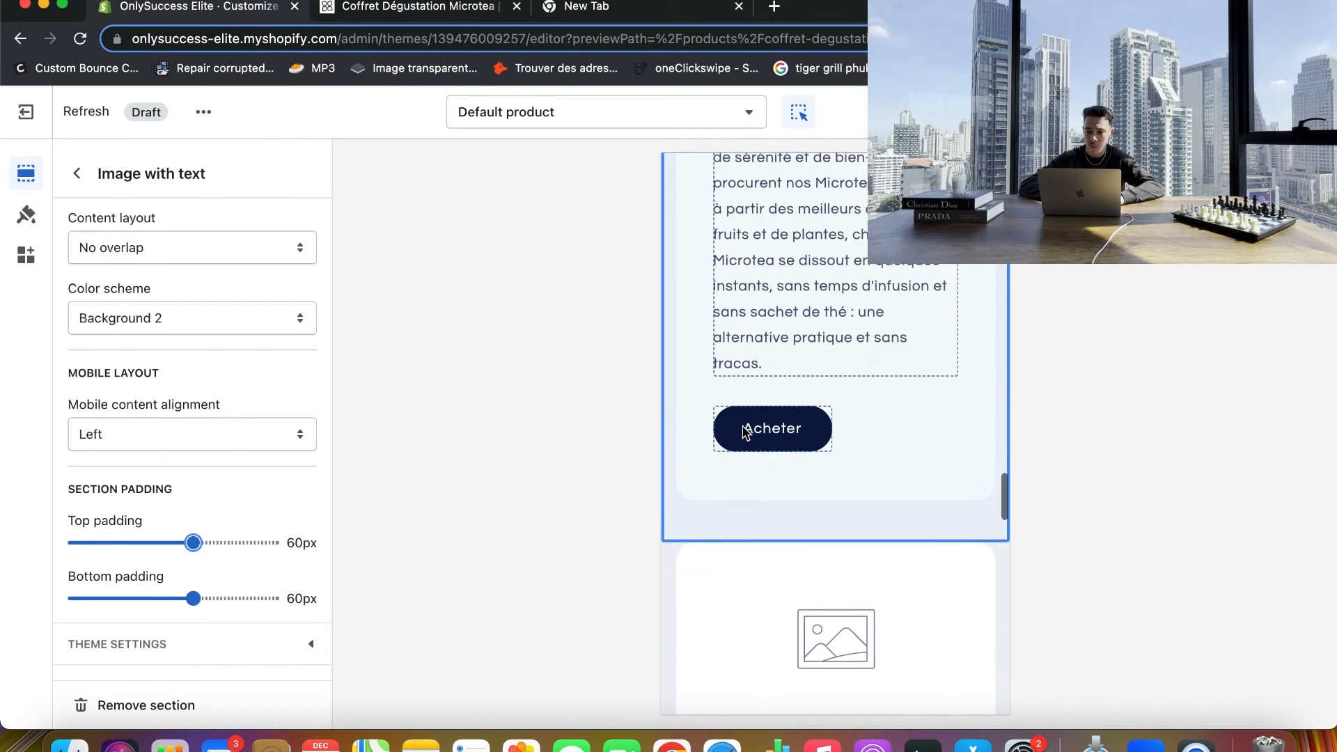
scroll(744, 433, up, 1)
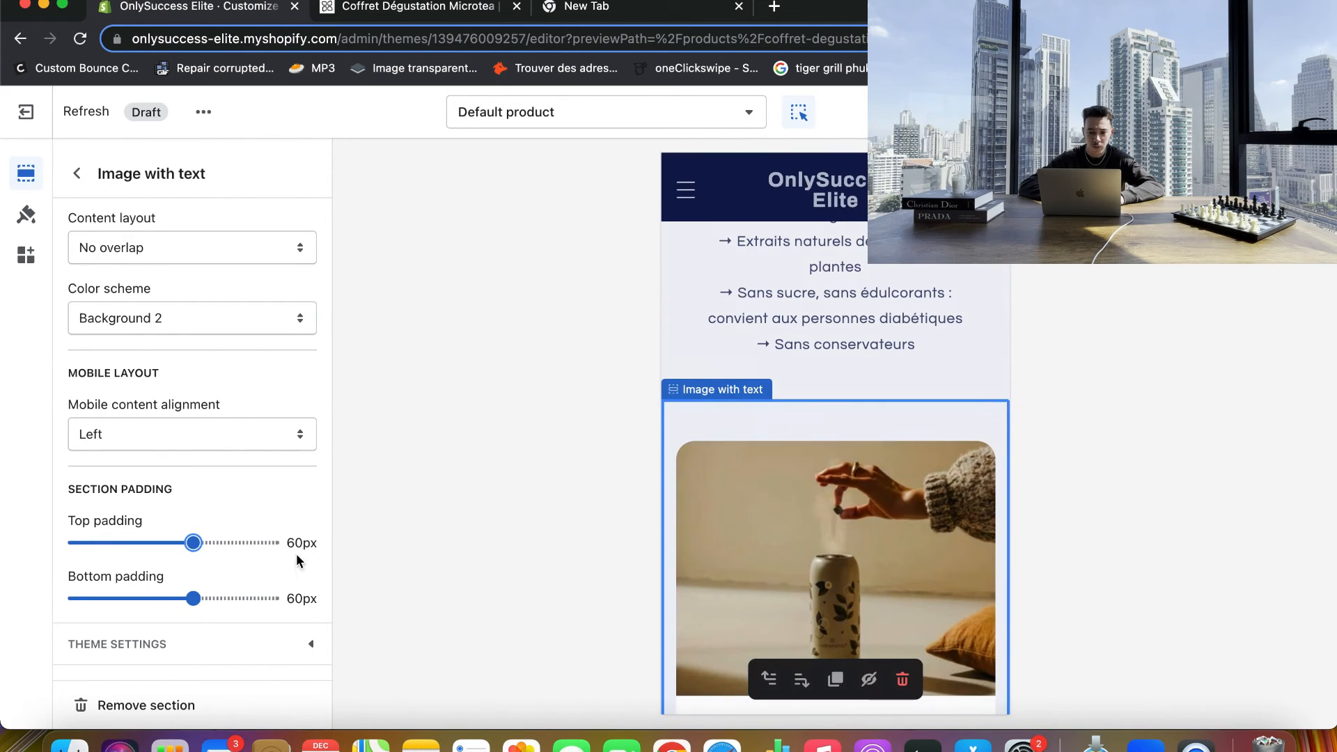
- Set the top padding of the "UNE TRADITION RÉINVENTÉE" section to 28 px and check the section in the preview
drag(141, 542, 132, 542)
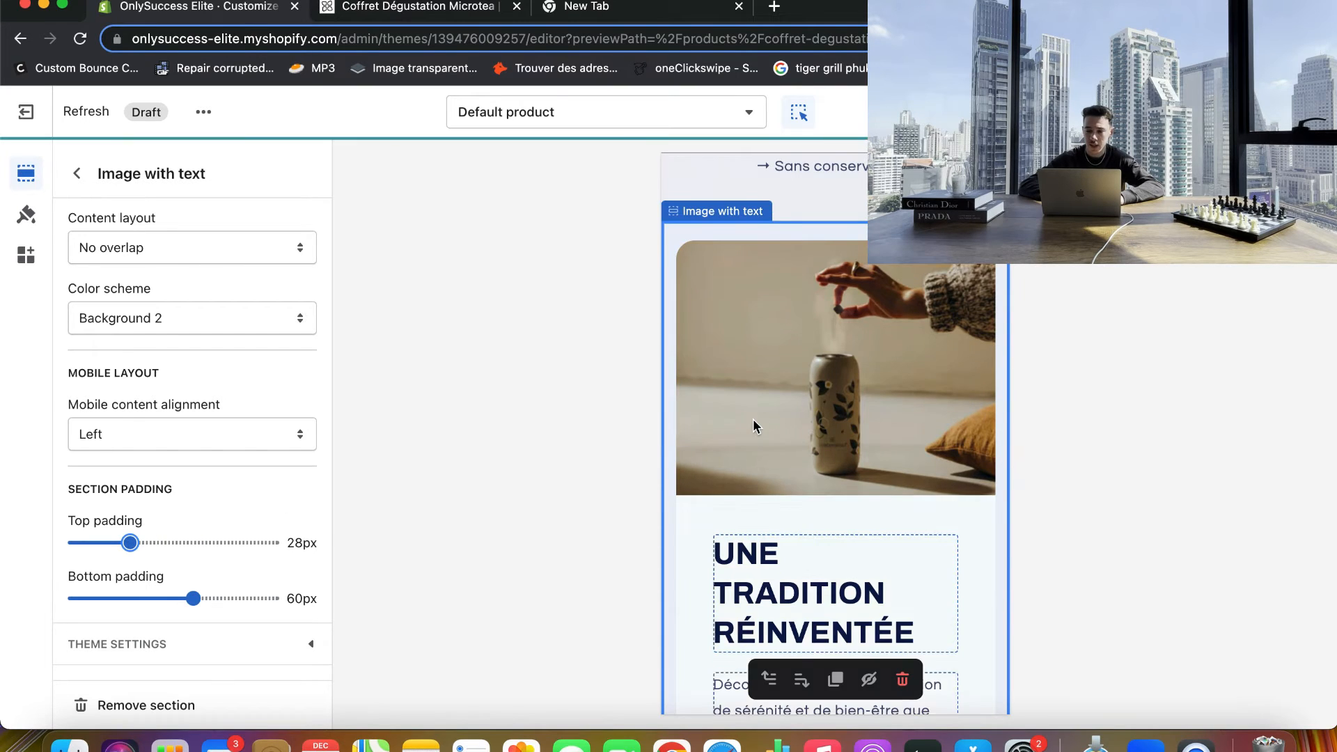
scroll(754, 419, up, 1)
scroll(849, 370, down, 10)
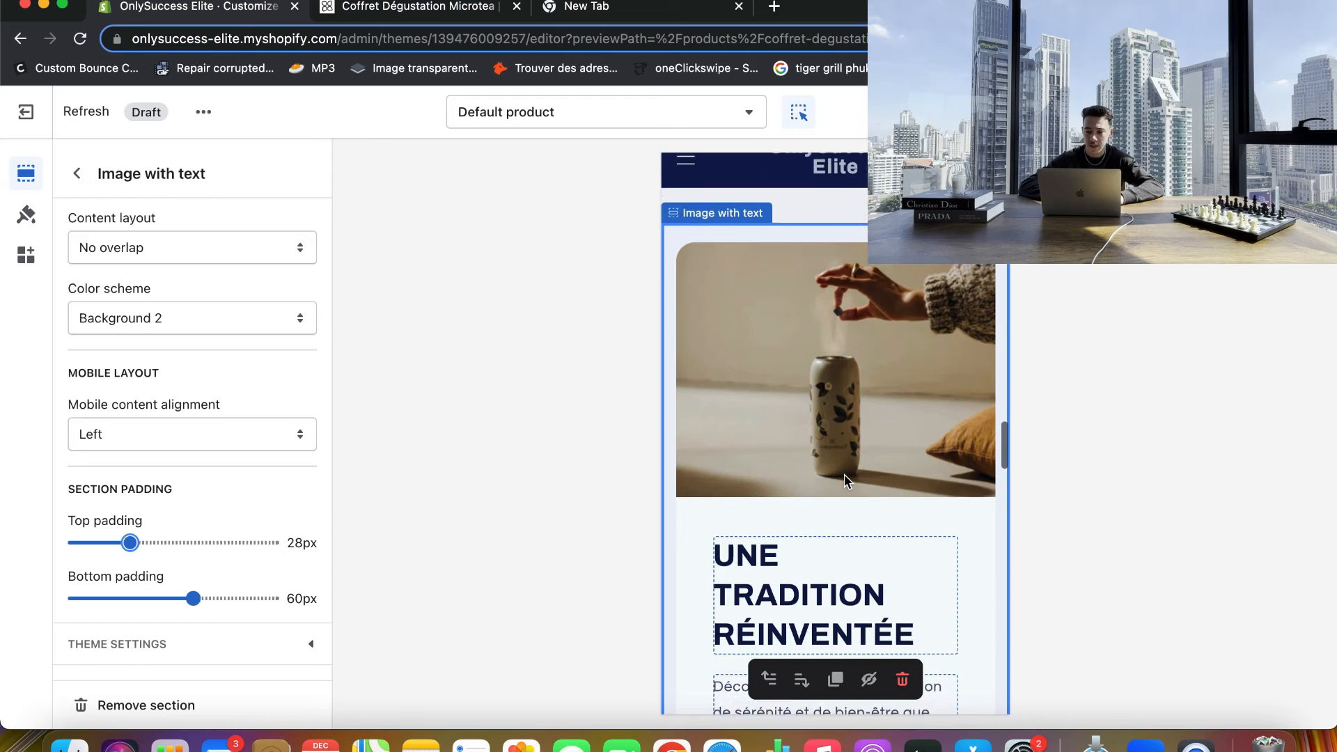
scroll(680, 412, up, 4)
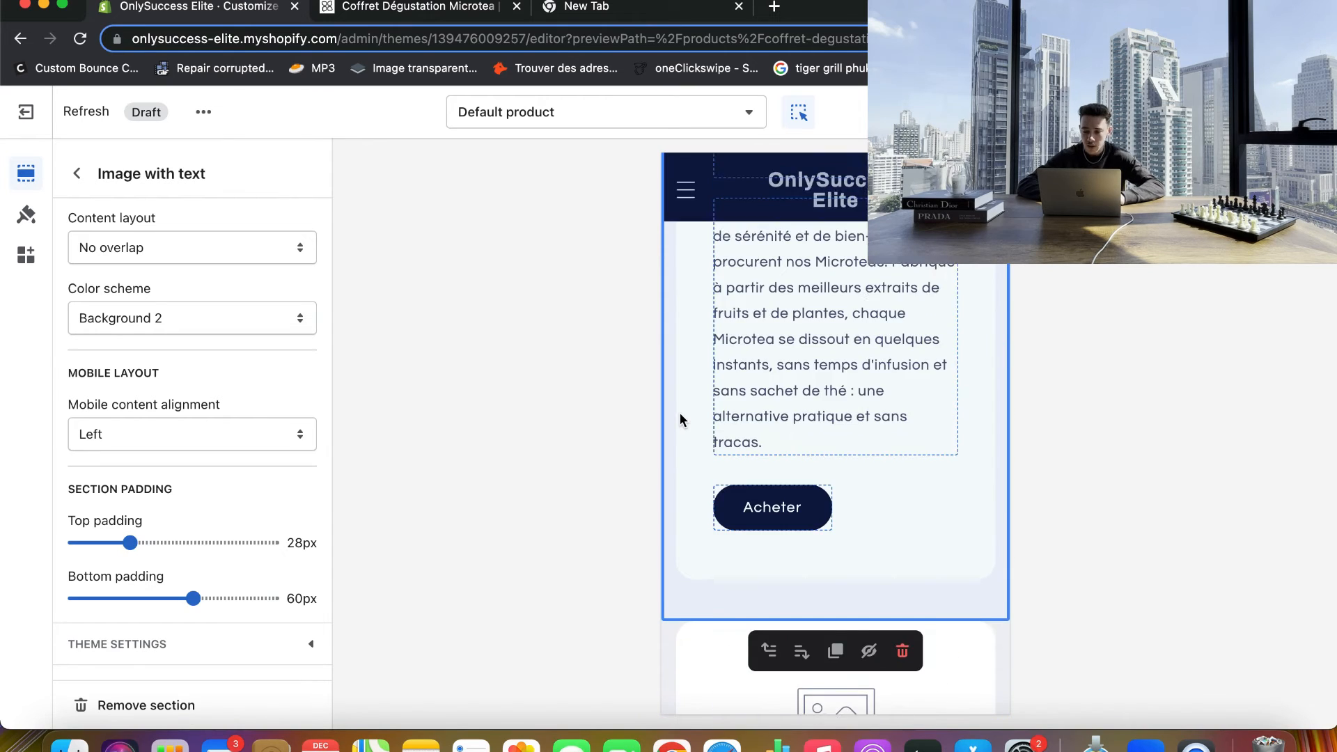
- Upload the mug screenshot from the recent files as the image of the next image-with-text section and set its top padding to 28 px
scroll(680, 413, down, 5)
click(820, 357)
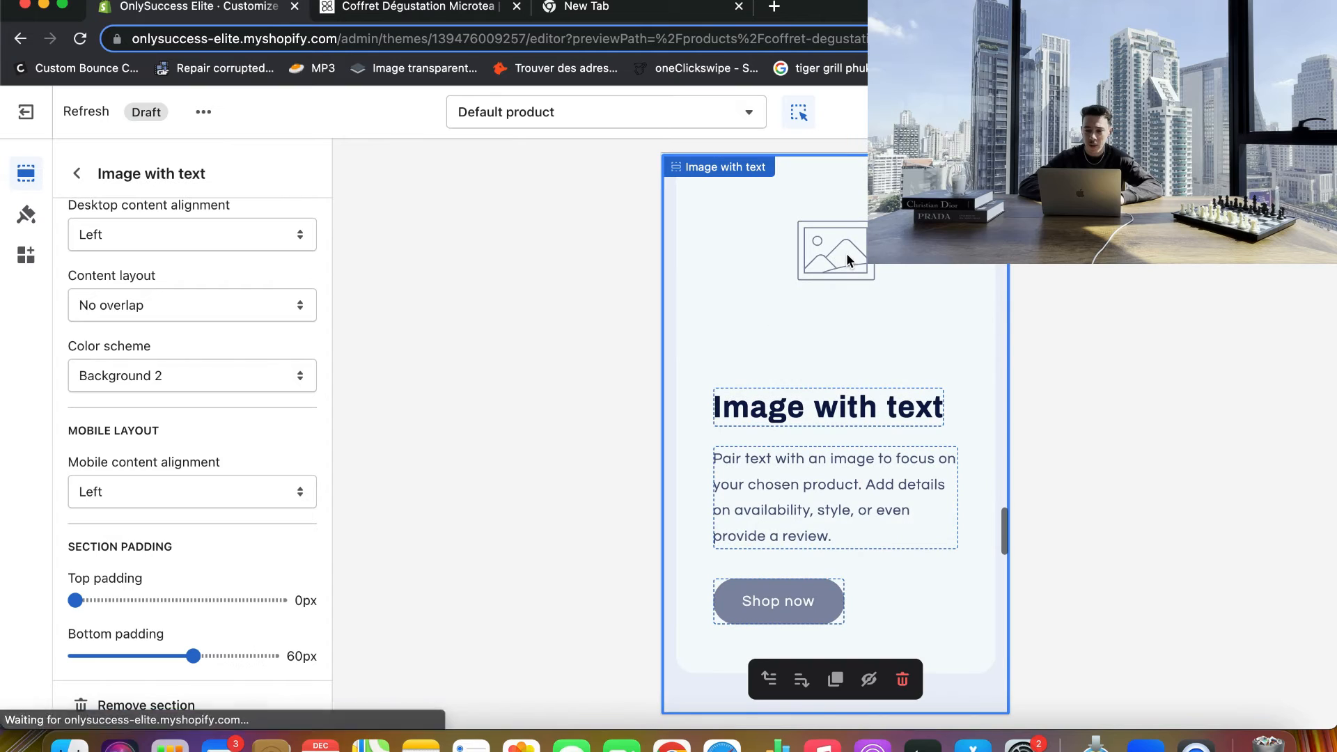
scroll(182, 352, up, 8)
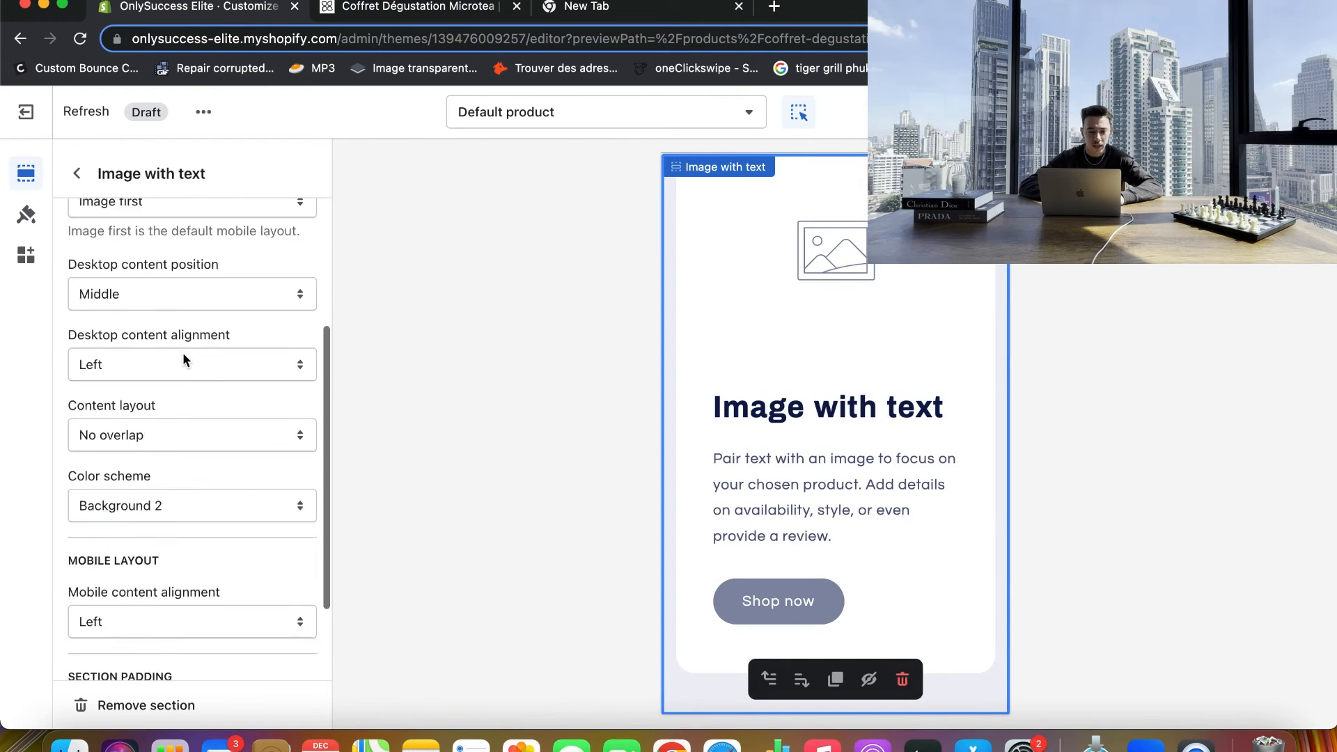
click(177, 286)
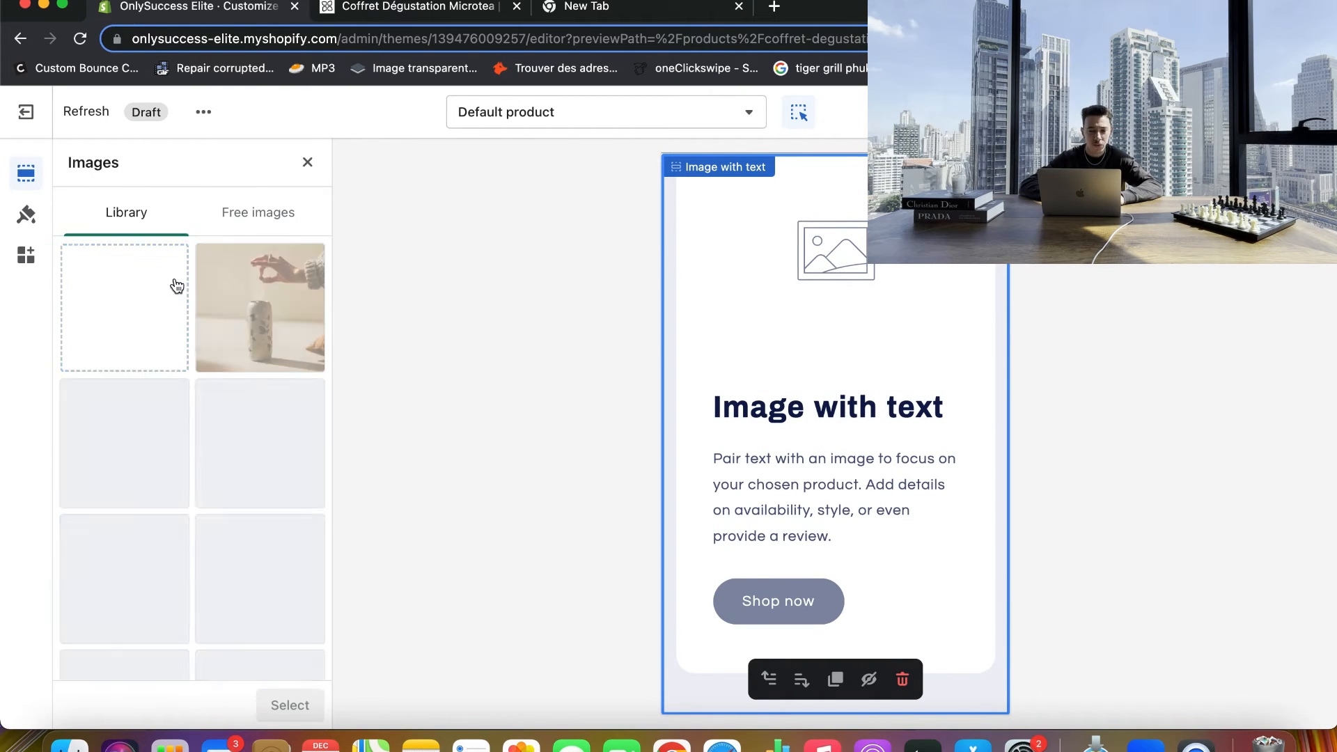
click(132, 288)
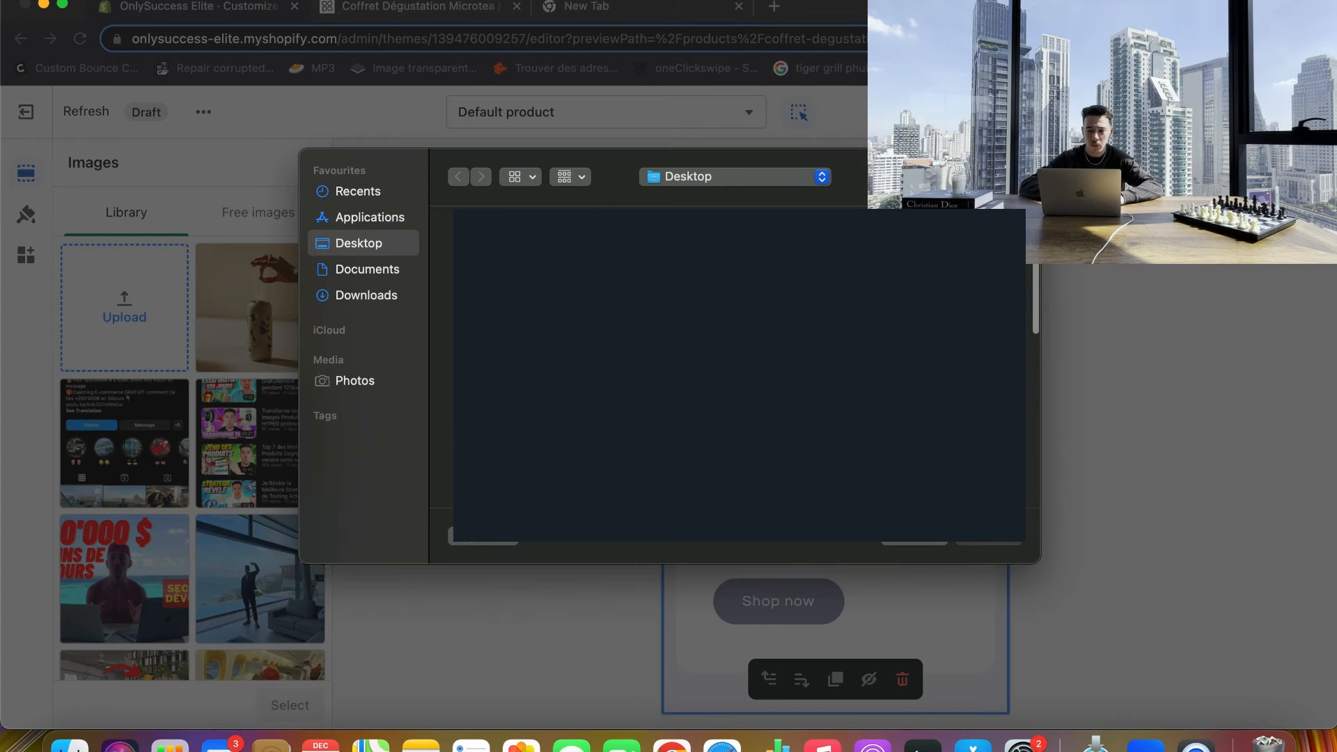
click(373, 197)
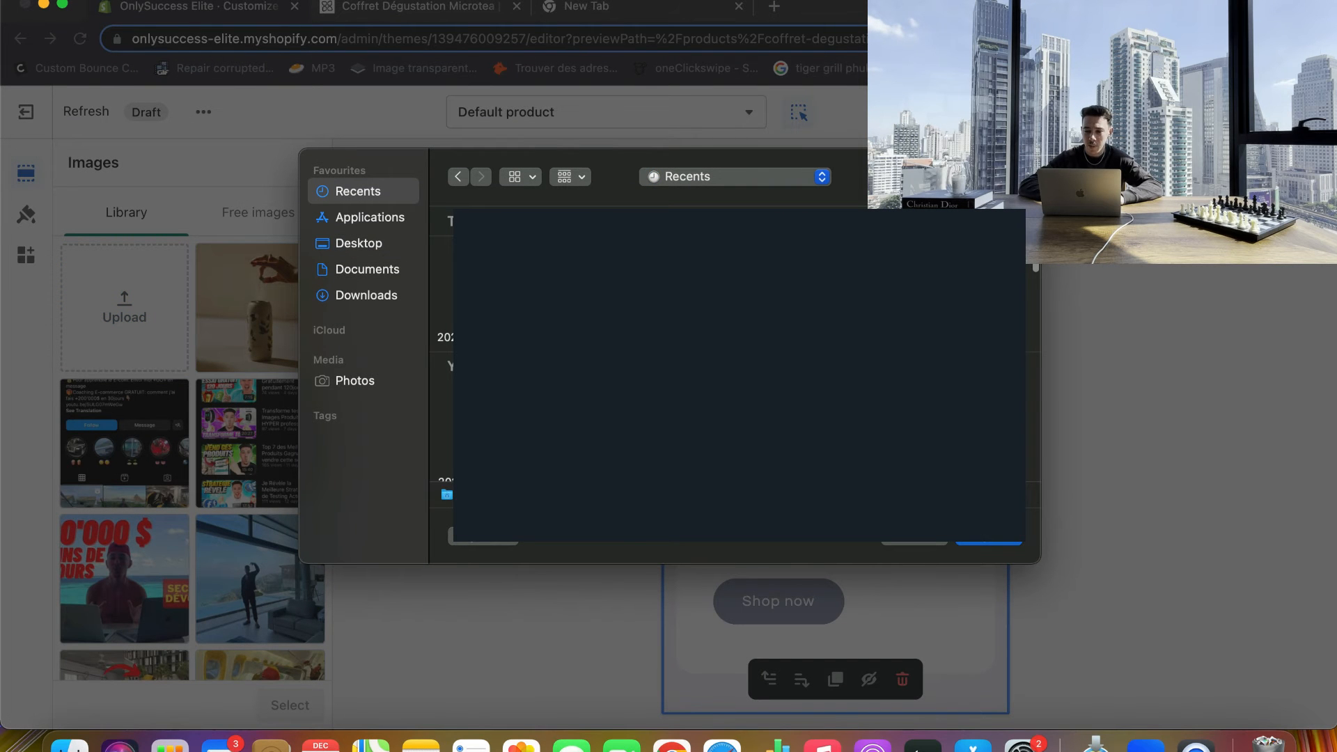
click(989, 543)
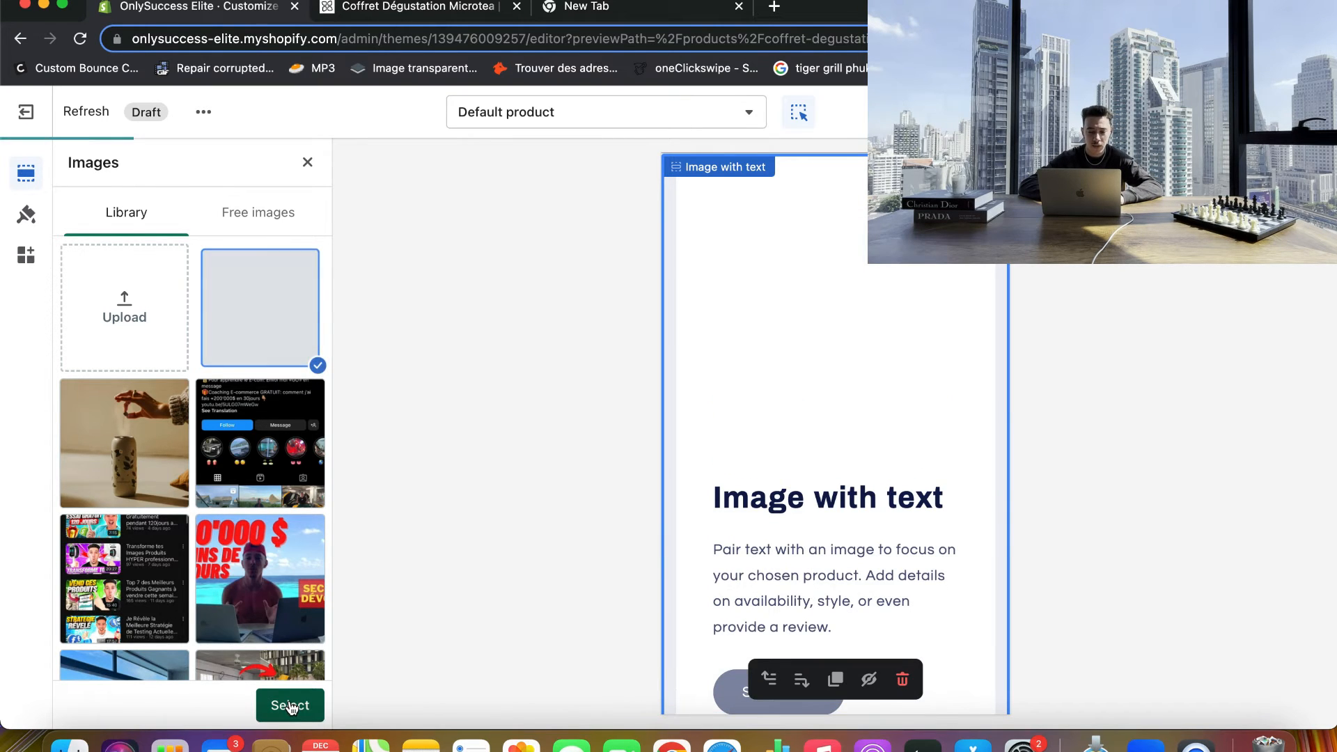
click(289, 705)
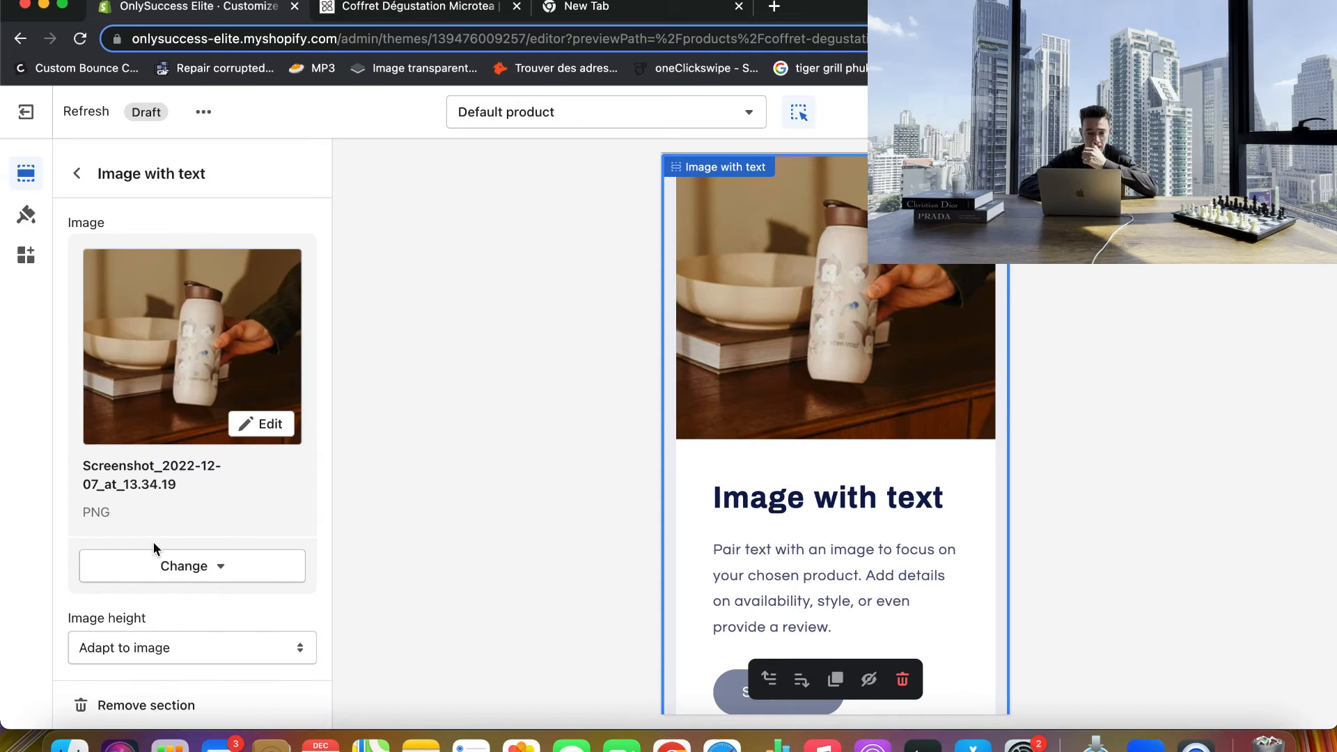
scroll(153, 542, down, 10)
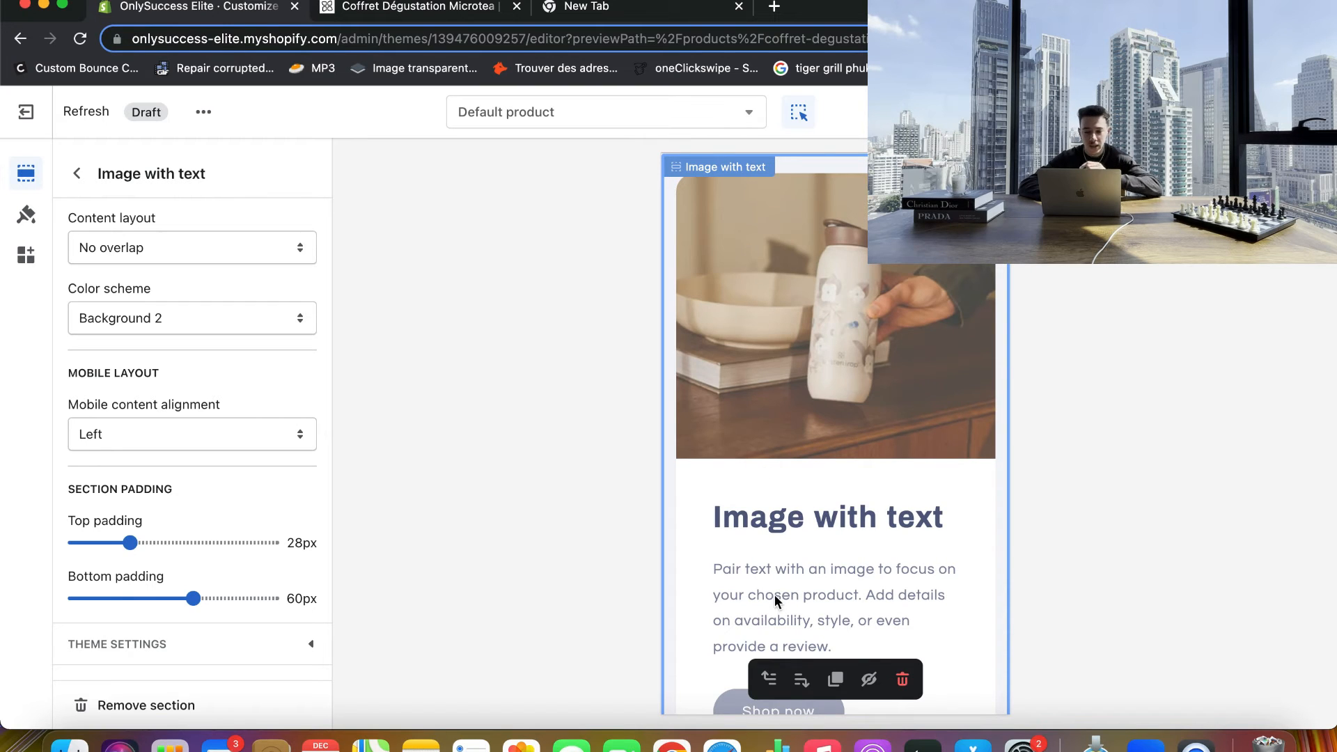
- Replace the section's placeholder text with the copied Waterdrop paragraph starting "Avec une ouverture confortable", removing its title line
click(772, 602)
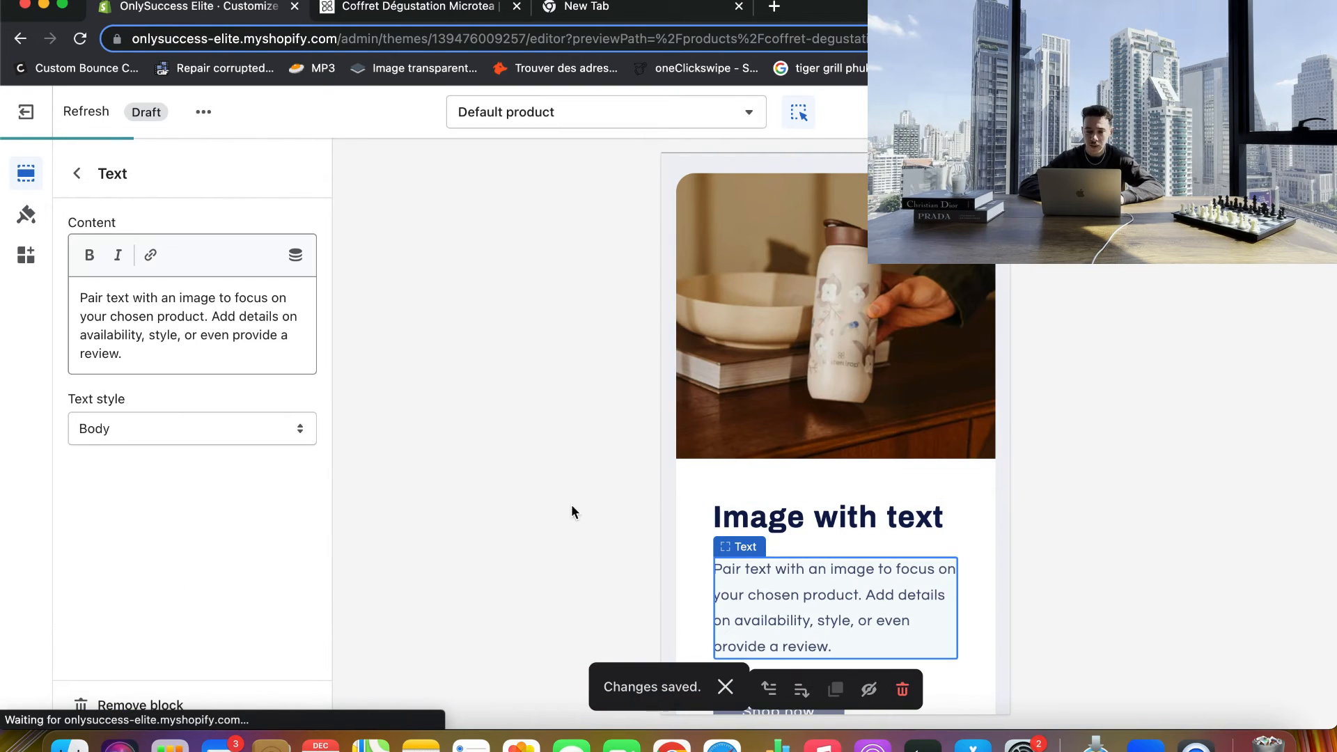
triple_click(141, 309)
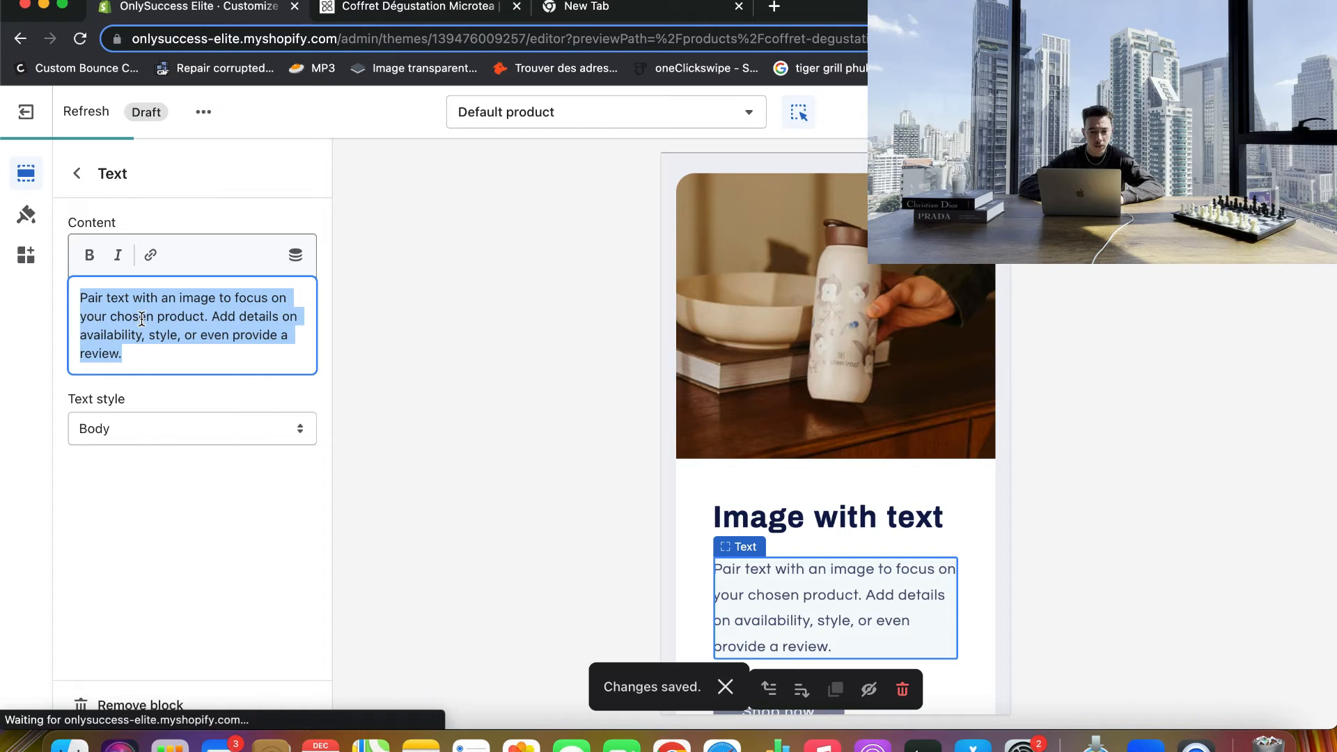
text(Venez pour le design, restez pour la qualité Avec une ouverture confortable et un couvercle anti-fuite innovant, ces Mugs en inox gardent votre boisson chaude jusqu'à 6h. Savourez votre boisson chaude préférée n'importe où grâce à ce mug de voyage idéal.)
triple_click(109, 305)
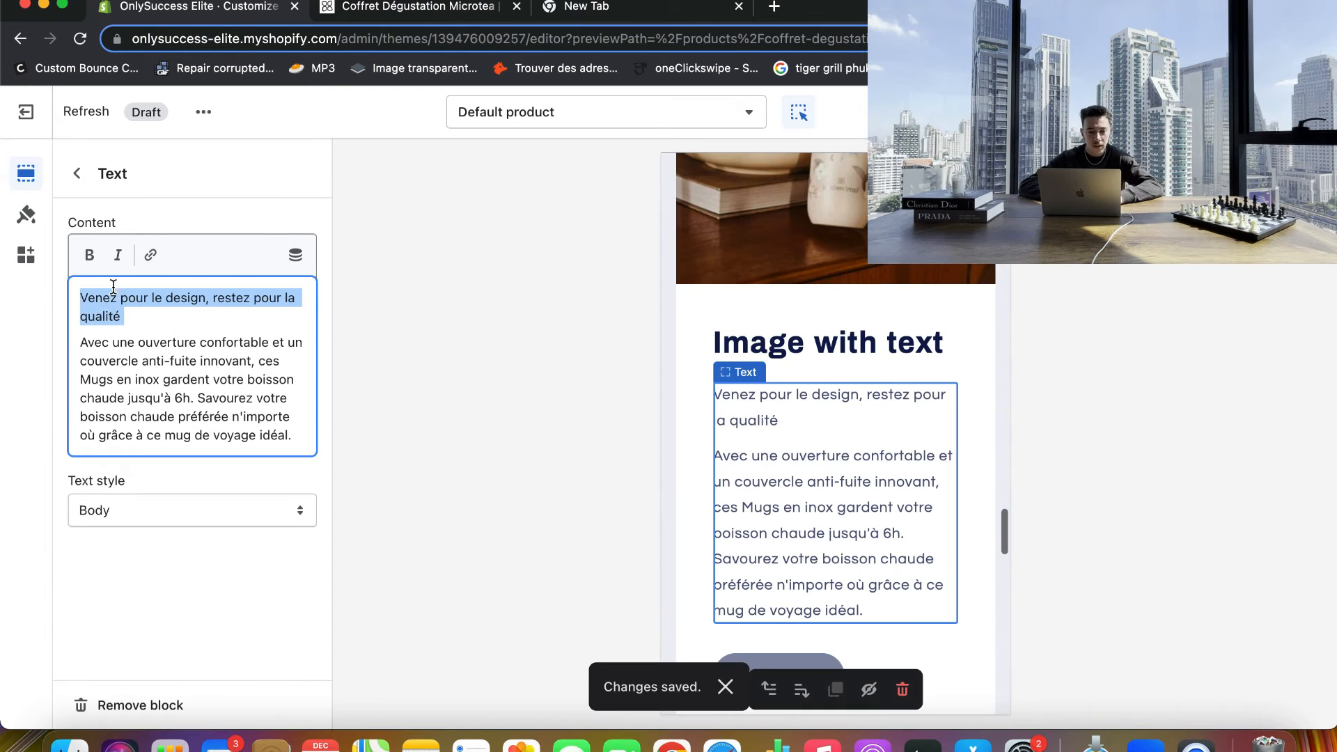
key(BackSpace)
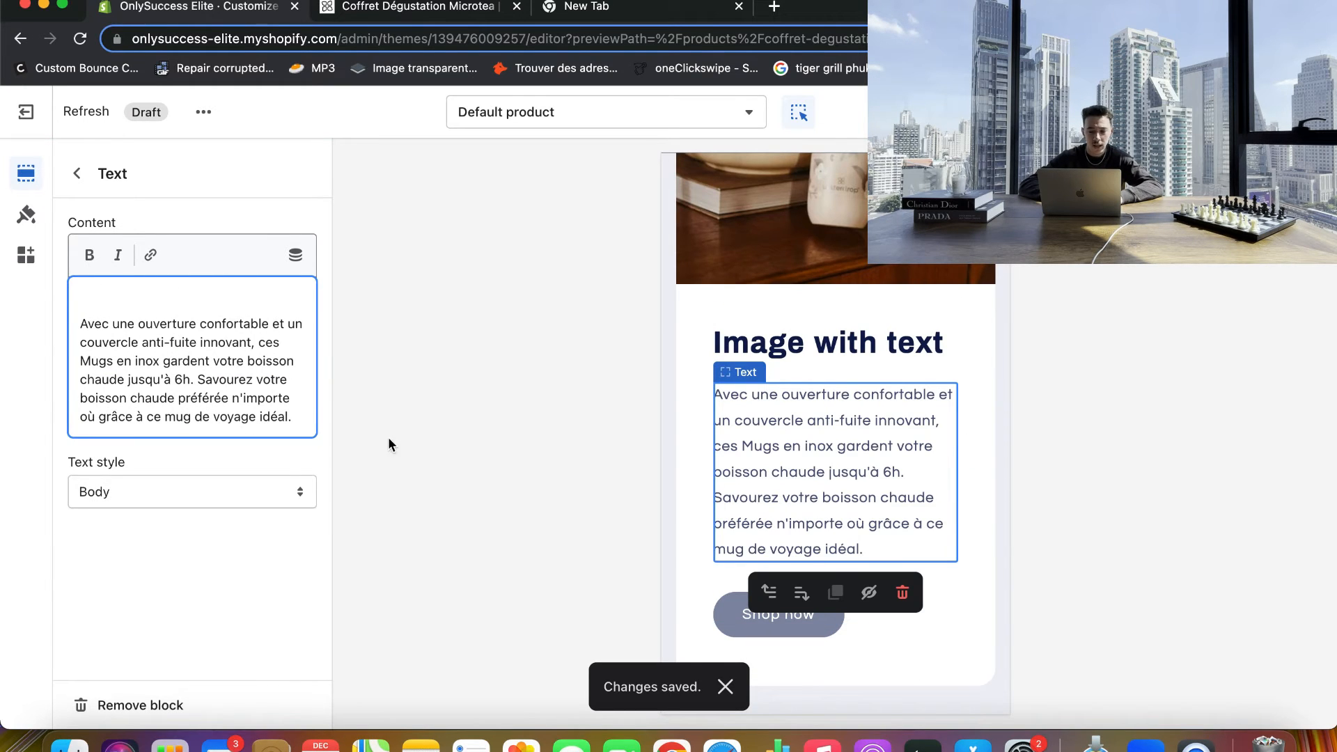
- Enter "Venez pour le design, restez pour la qualité" in the heading of the mug section
click(816, 343)
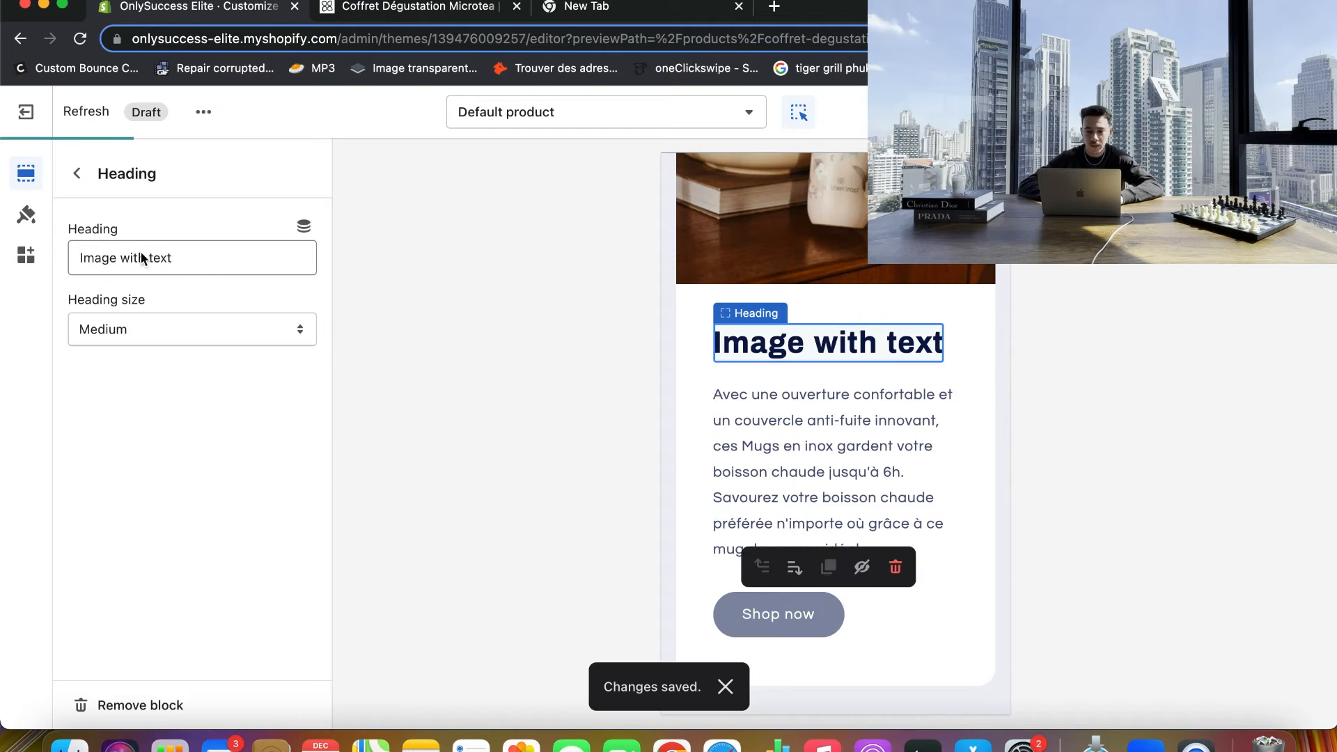
double_click(101, 255)
text(Venez pour le design, restez pour la qualité)
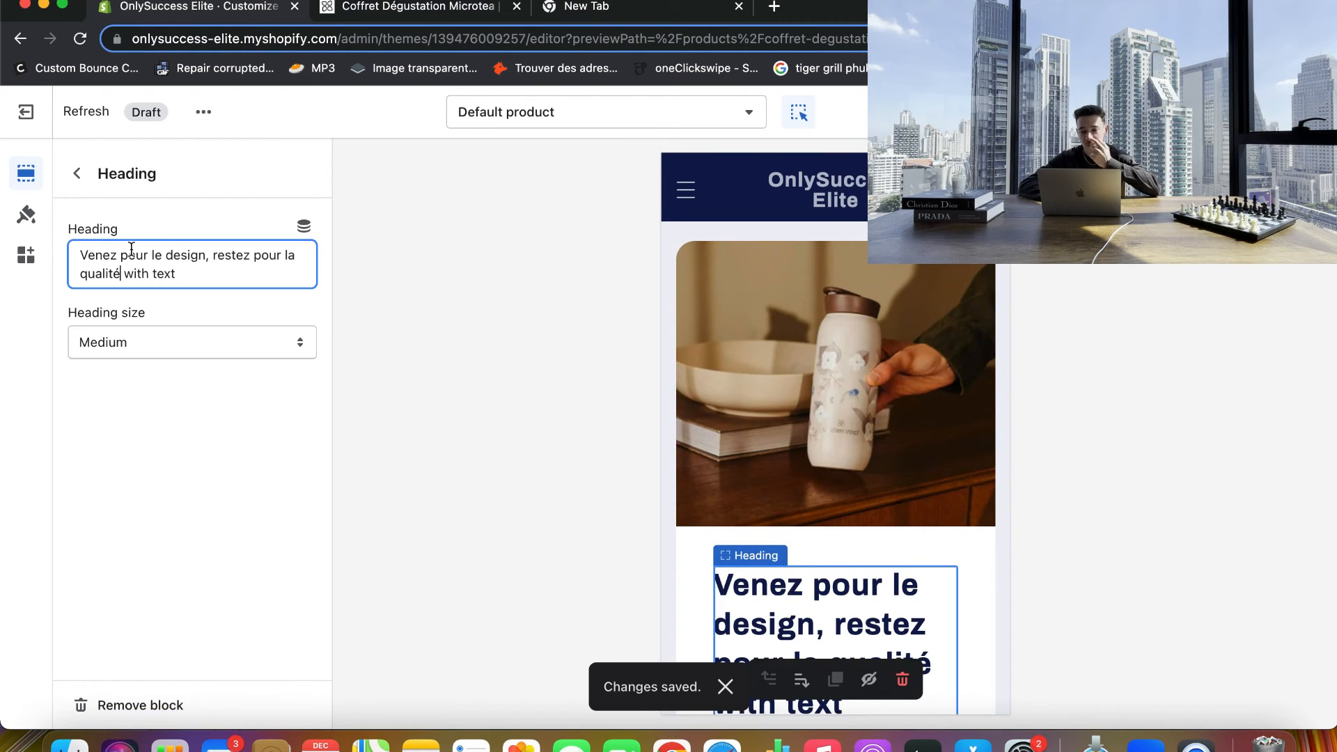
- Link the mug section's "Shop now" button to the Coffret Dégustation Microtea product
click(668, 545)
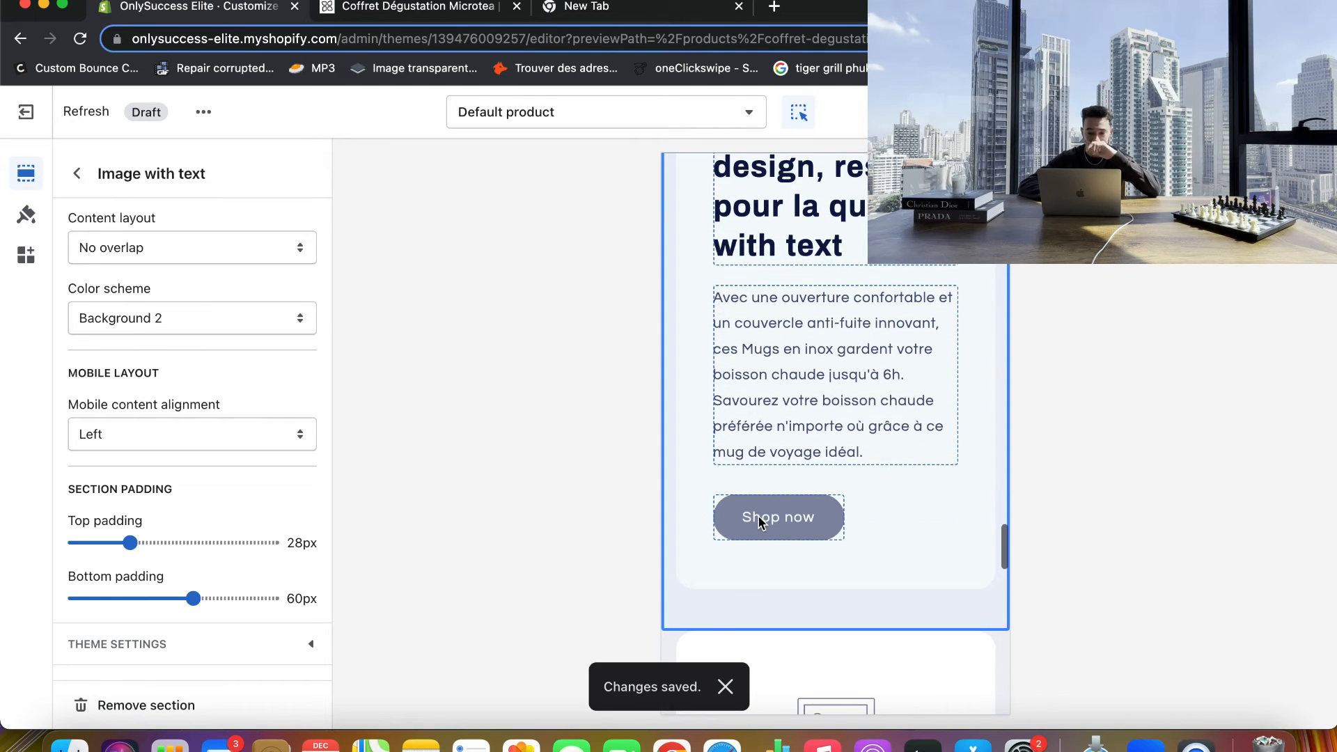
click(759, 517)
click(145, 356)
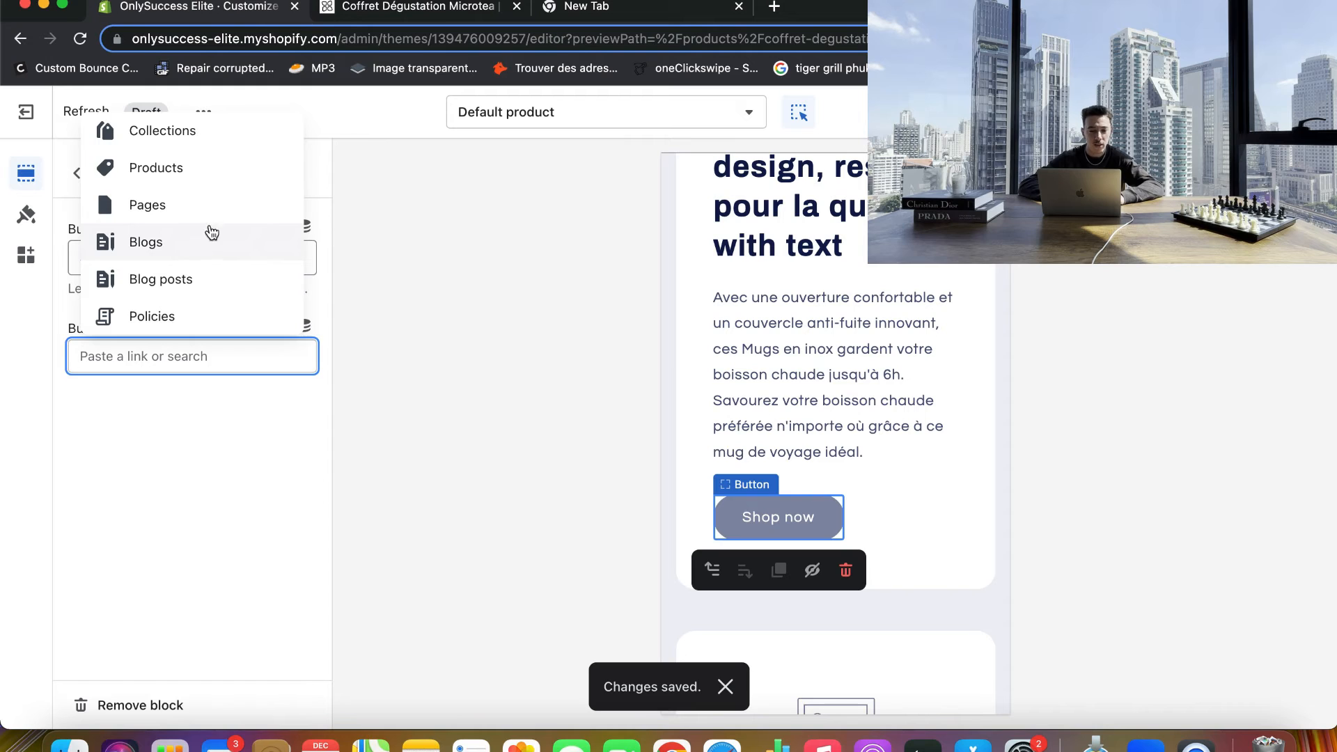
click(171, 171)
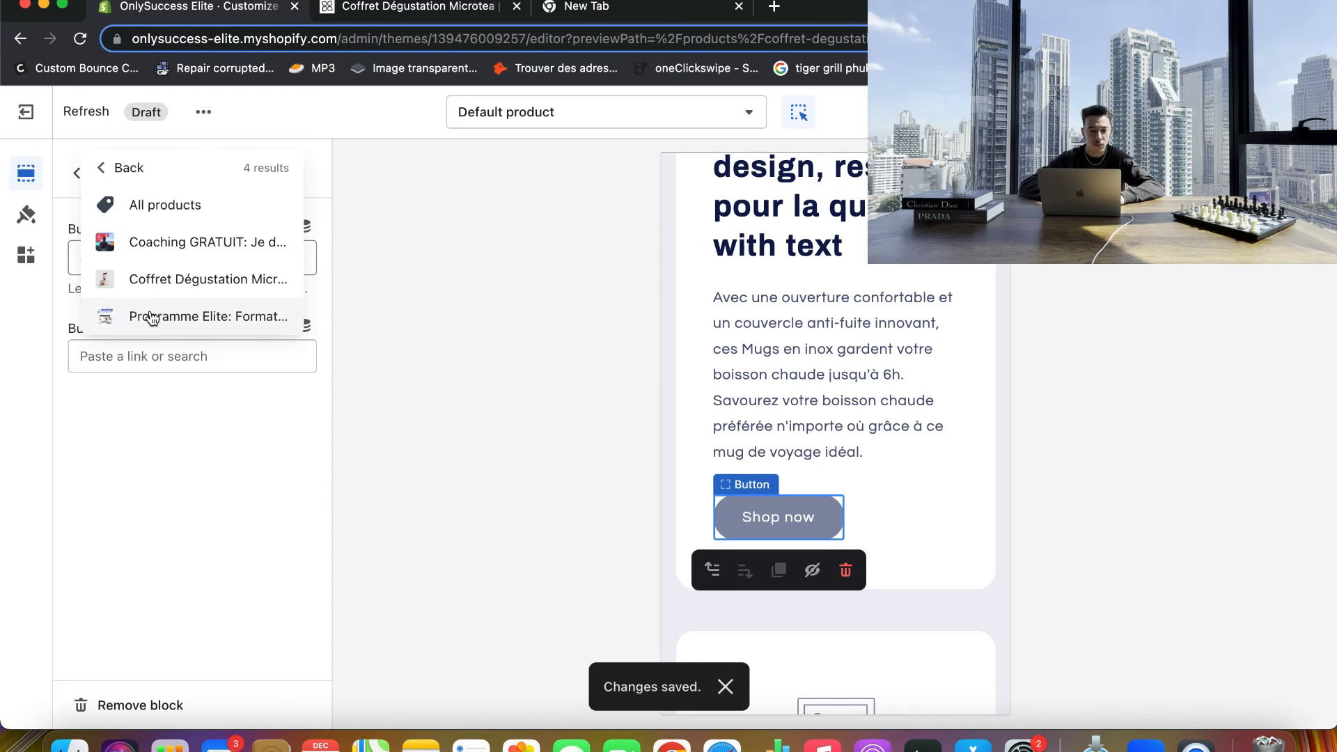
click(133, 275)
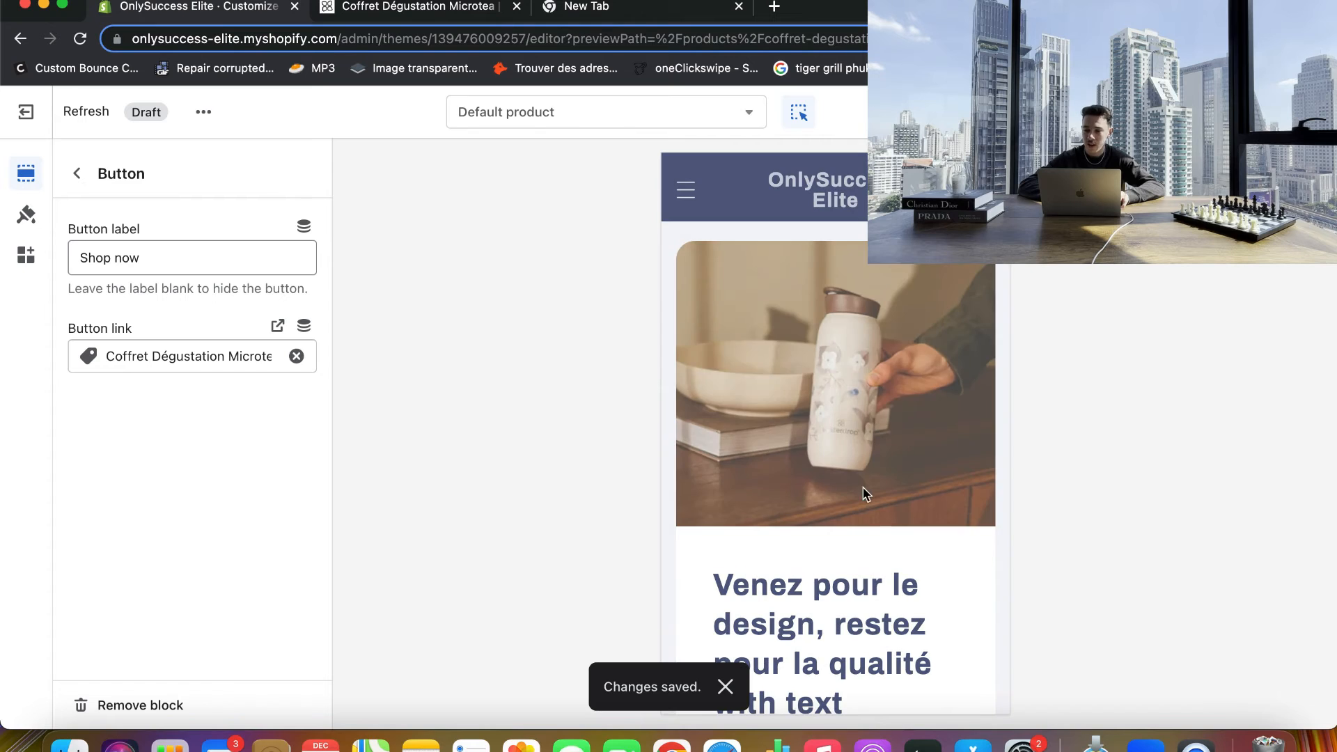
- Review the remaining empty image-with-text section in the preview, and look through the Waterdrop page for further content to use
scroll(862, 486, down, 11)
scroll(862, 486, up, 2)
scroll(862, 486, up, 1)
scroll(888, 470, down, 5)
scroll(888, 470, up, 1)
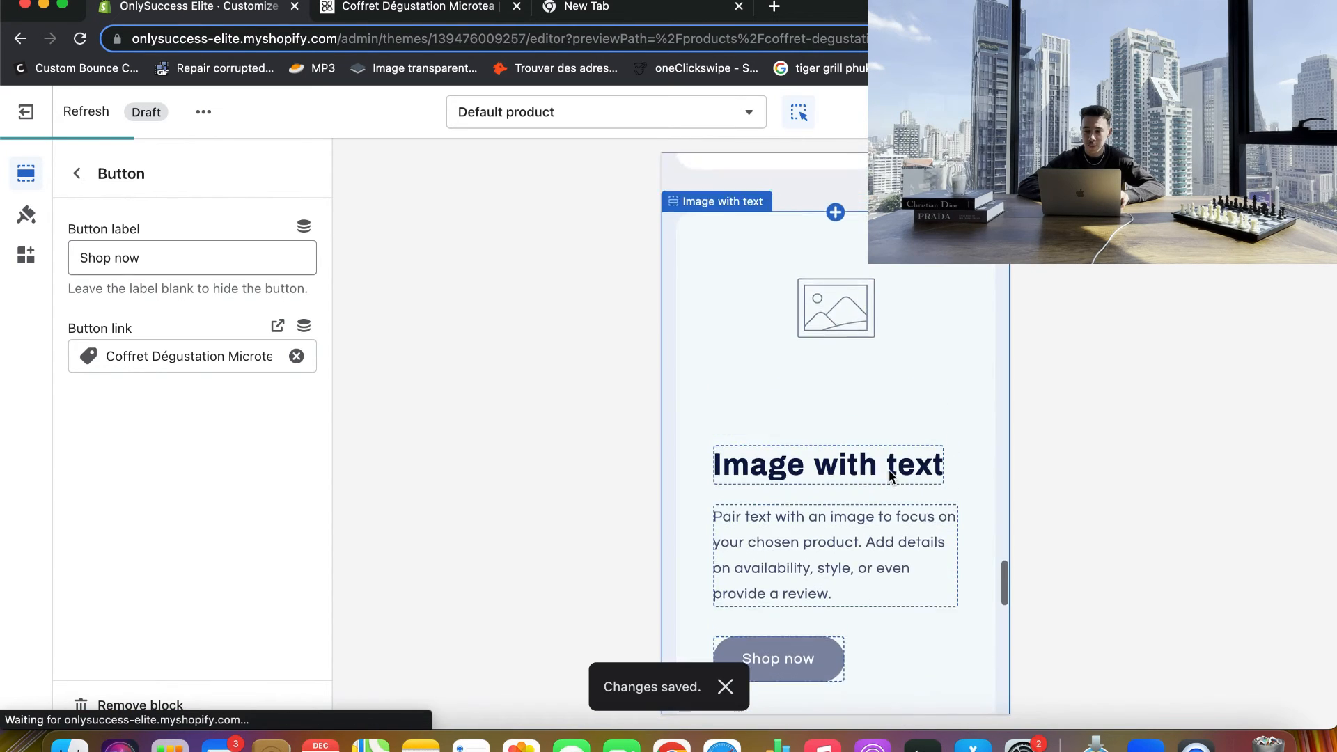
scroll(768, 333, down, 4)
scroll(767, 333, up, 2)
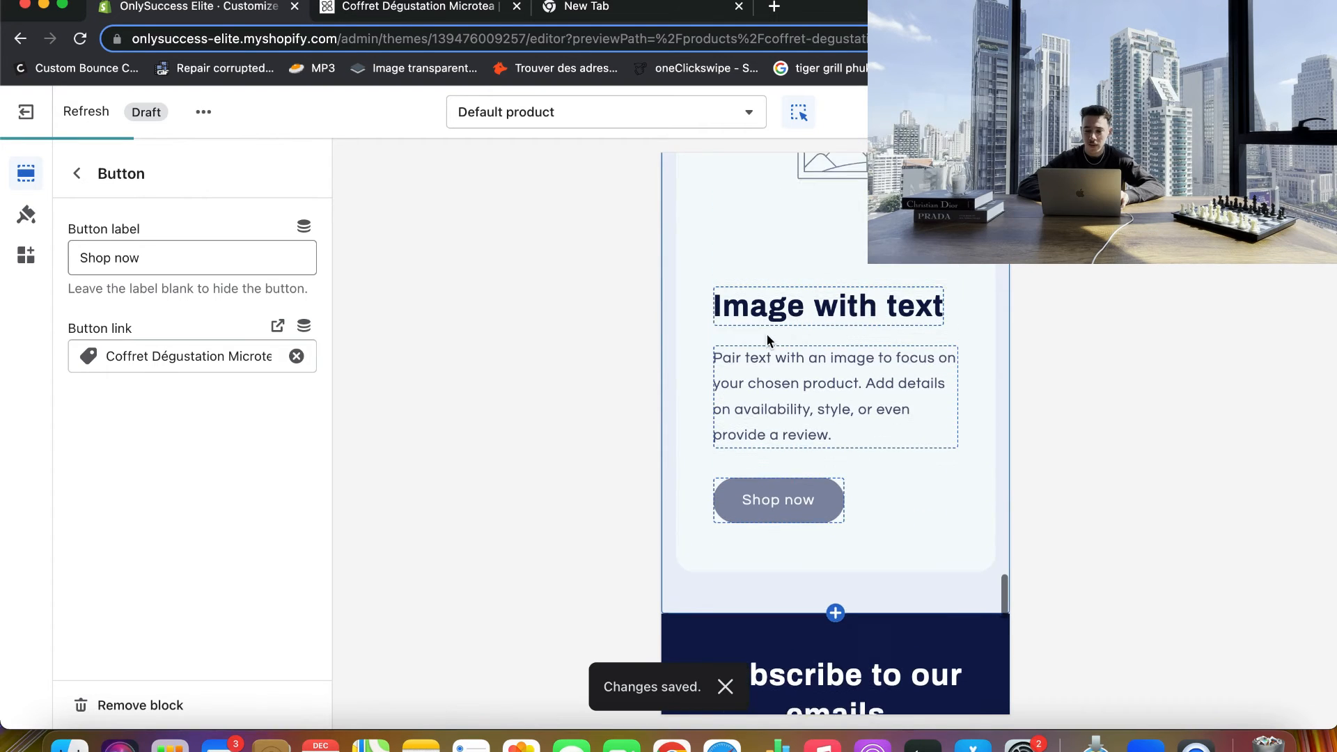
click(417, 7)
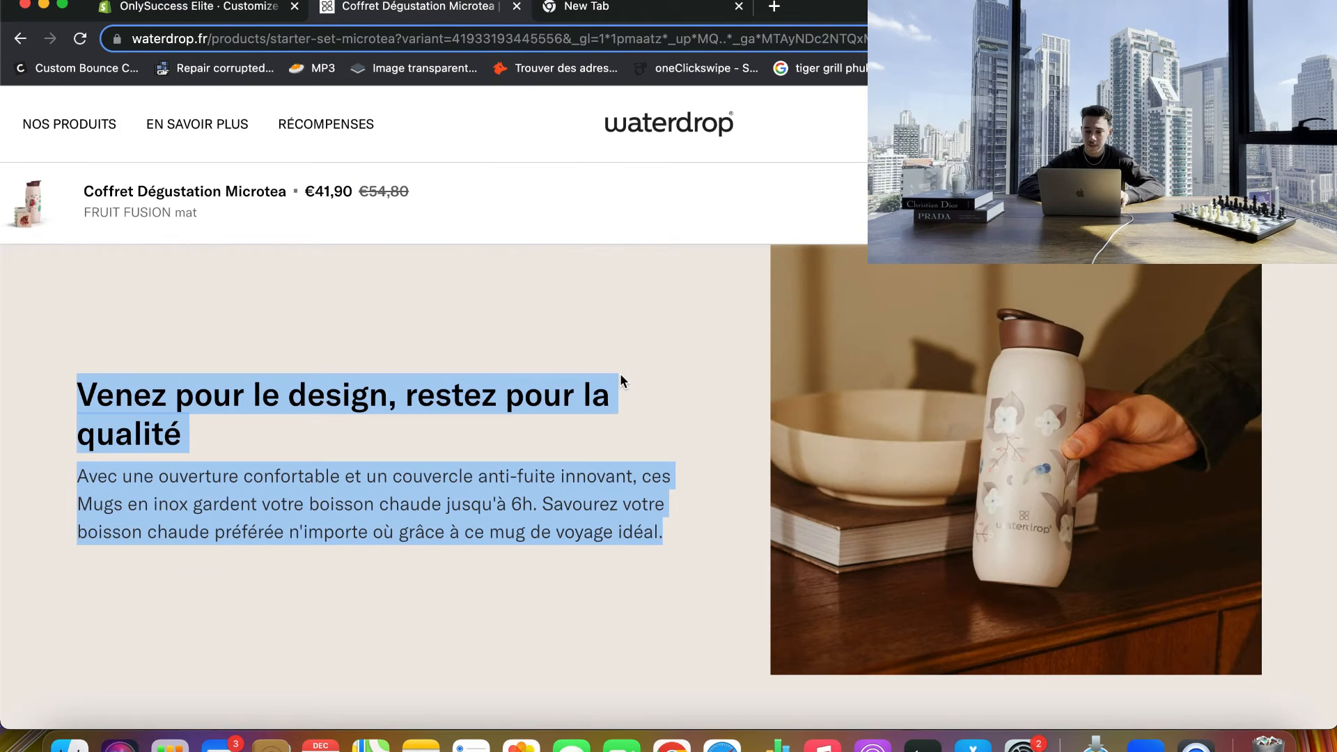
scroll(620, 380, down, 8)
scroll(619, 380, up, 5)
scroll(620, 380, down, 10)
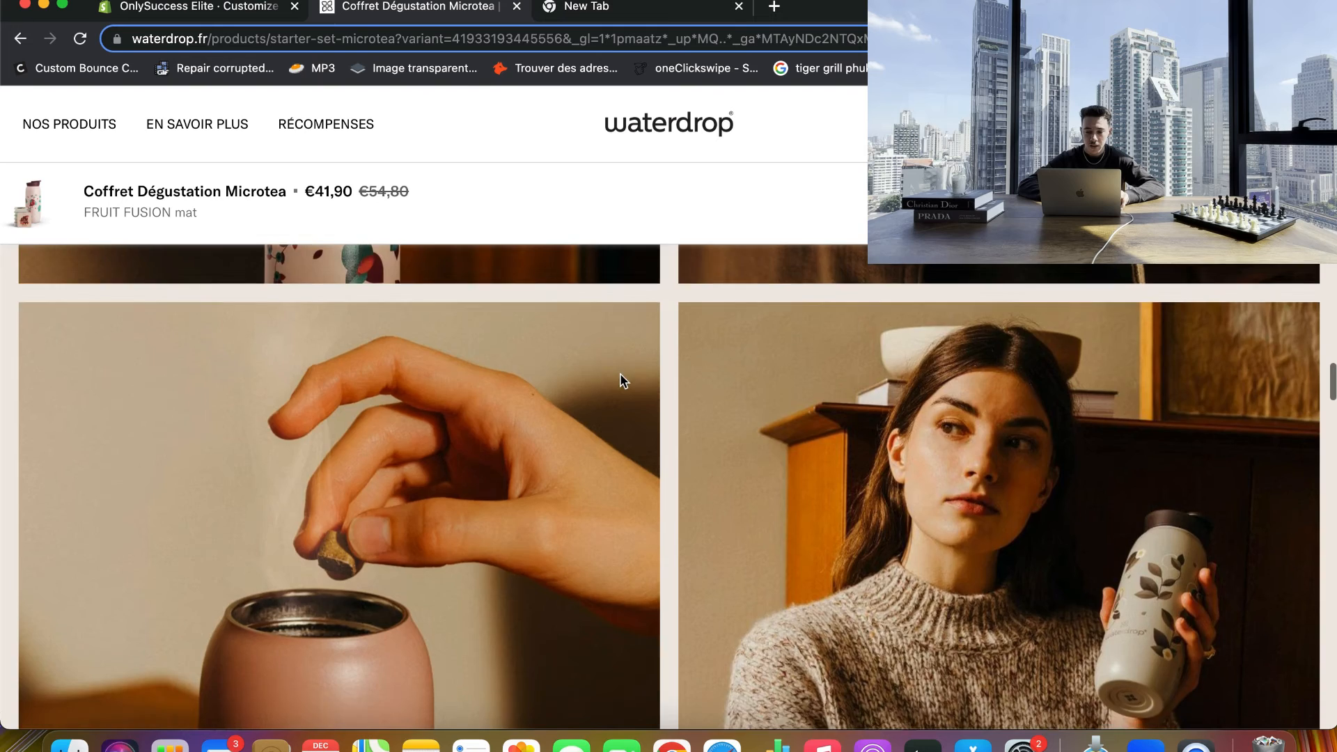
- Return to the Shopify editor and hide the unused image-with-text section above the email signup
click(193, 10)
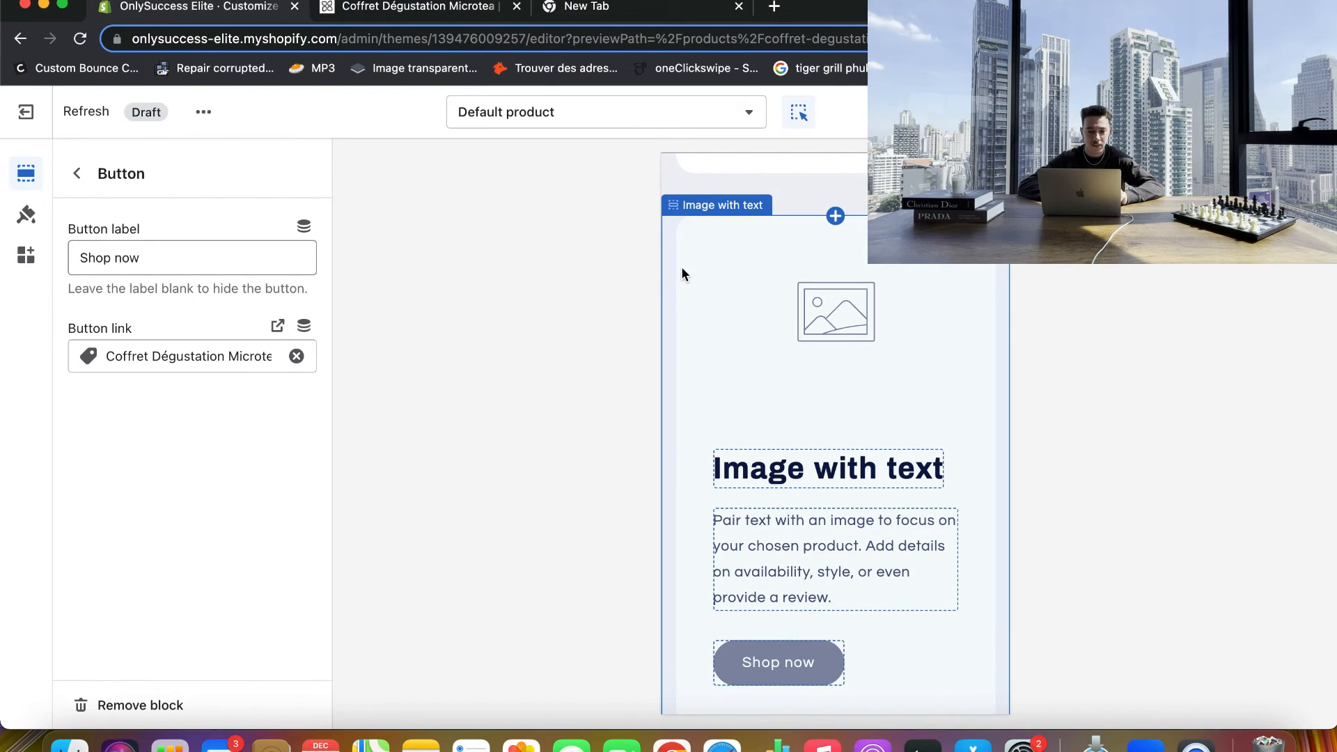
click(77, 178)
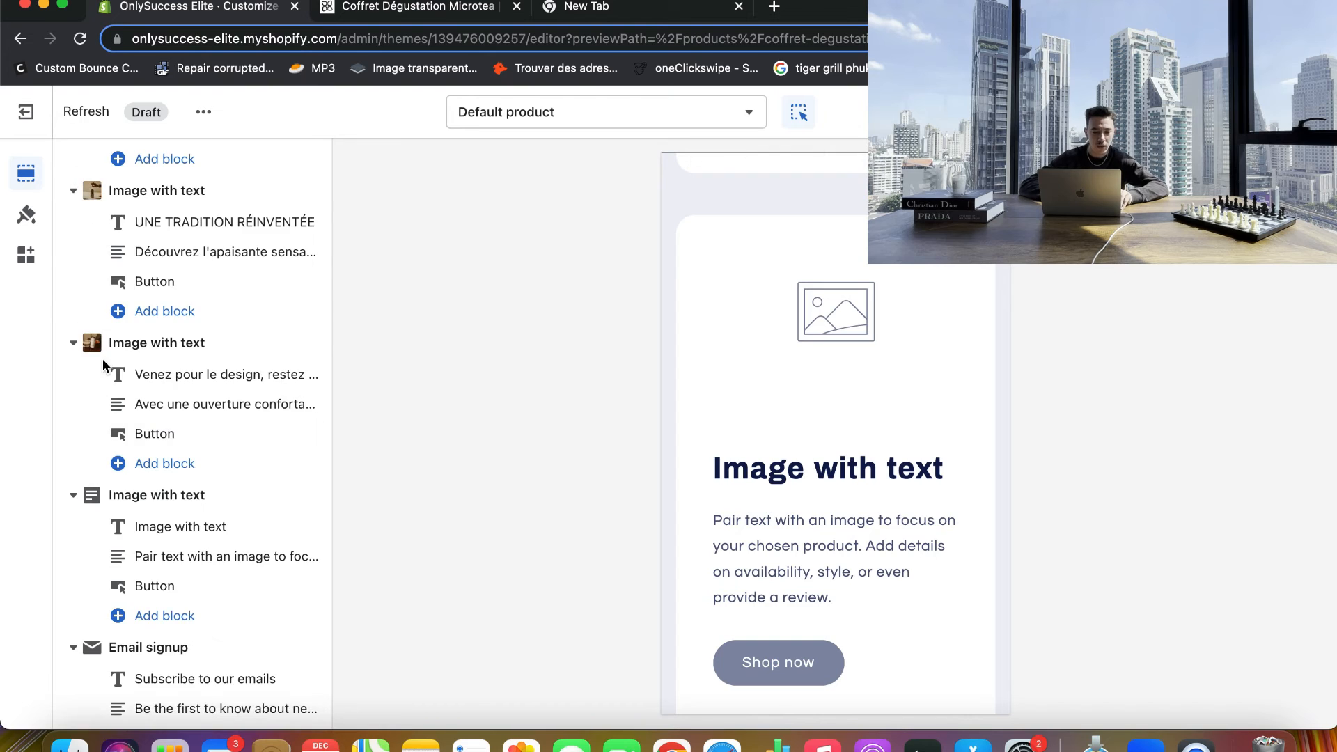
scroll(104, 358, down, 4)
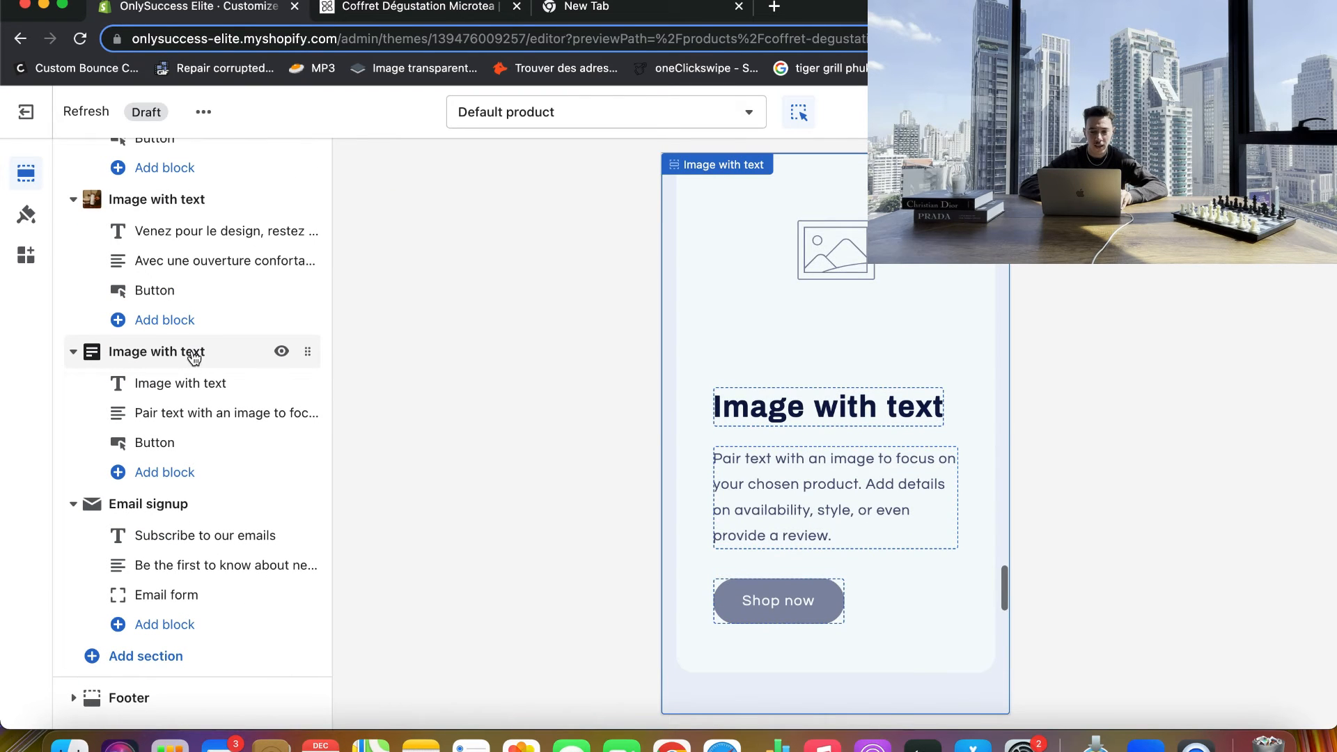
click(281, 353)
scroll(727, 349, up, 5)
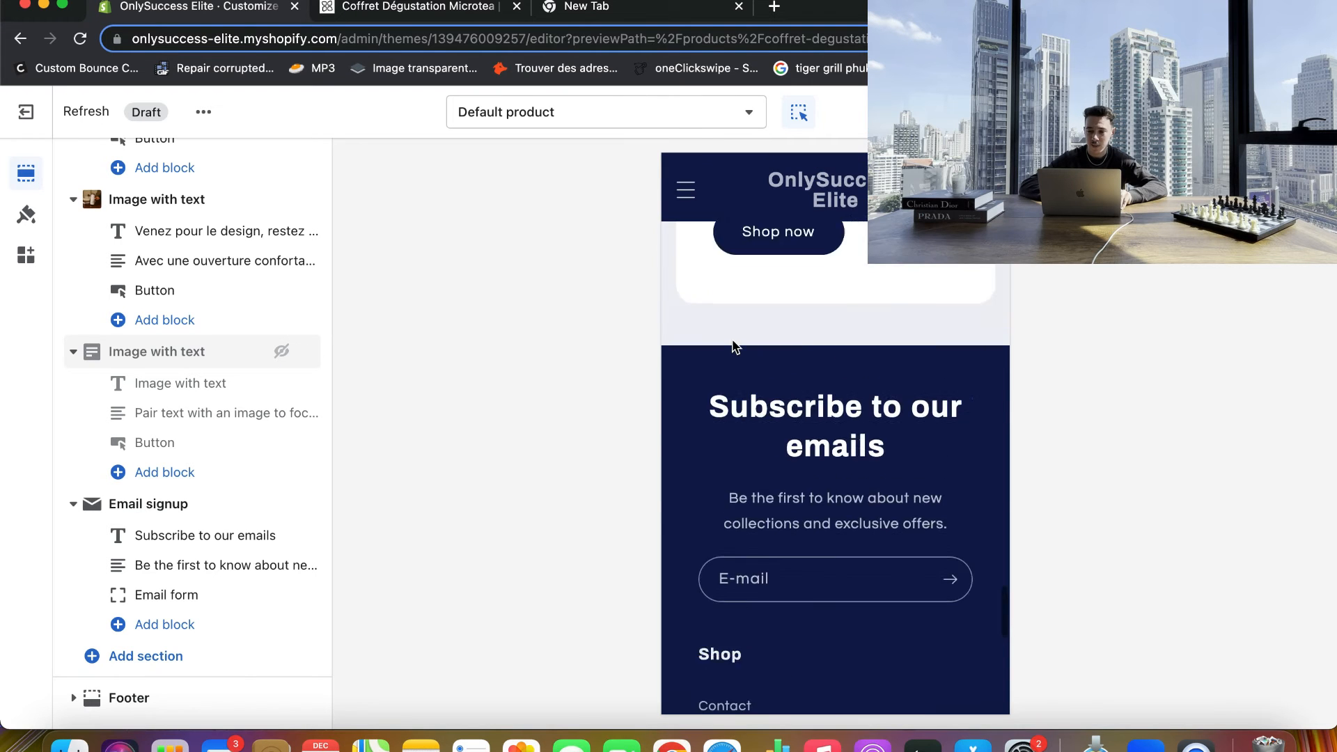
- Review the whole product page preview, from the product image through the collapsible rows, multicolumn and text sections to the footer
scroll(687, 413, up, 5)
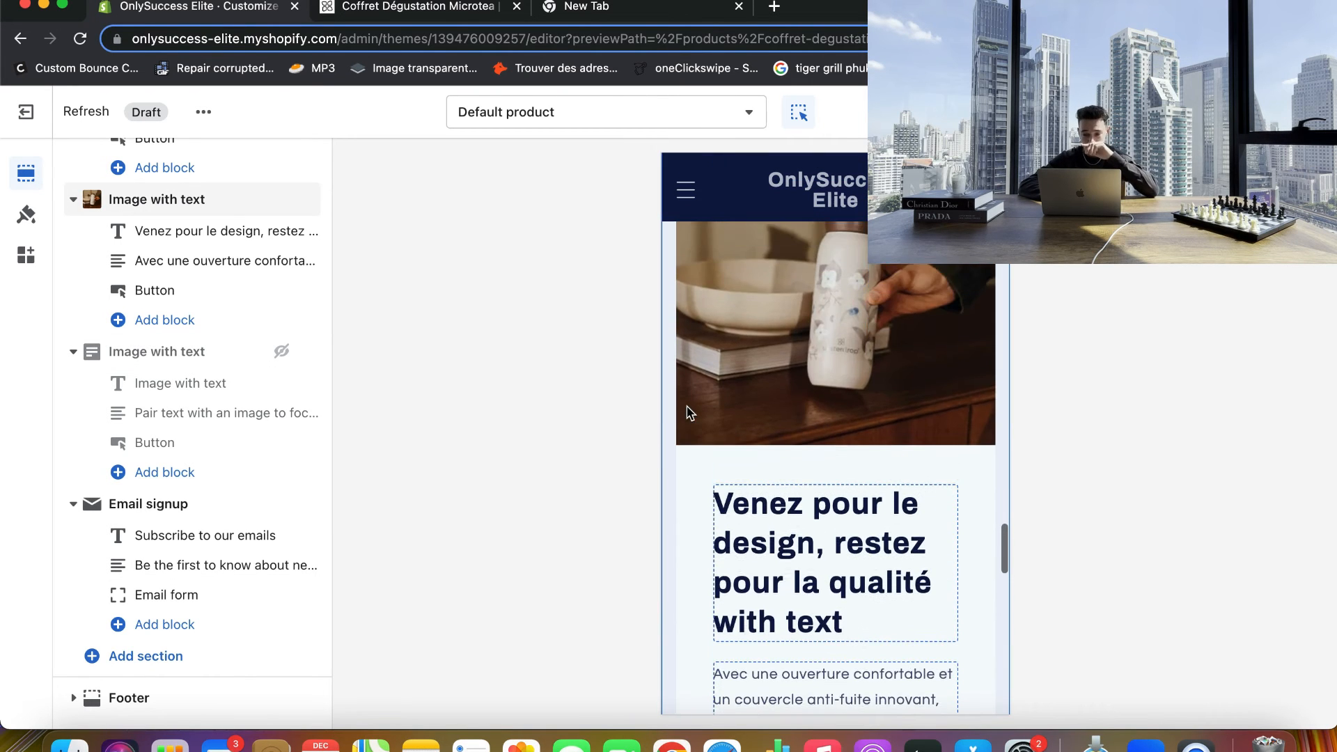
scroll(687, 413, up, 15)
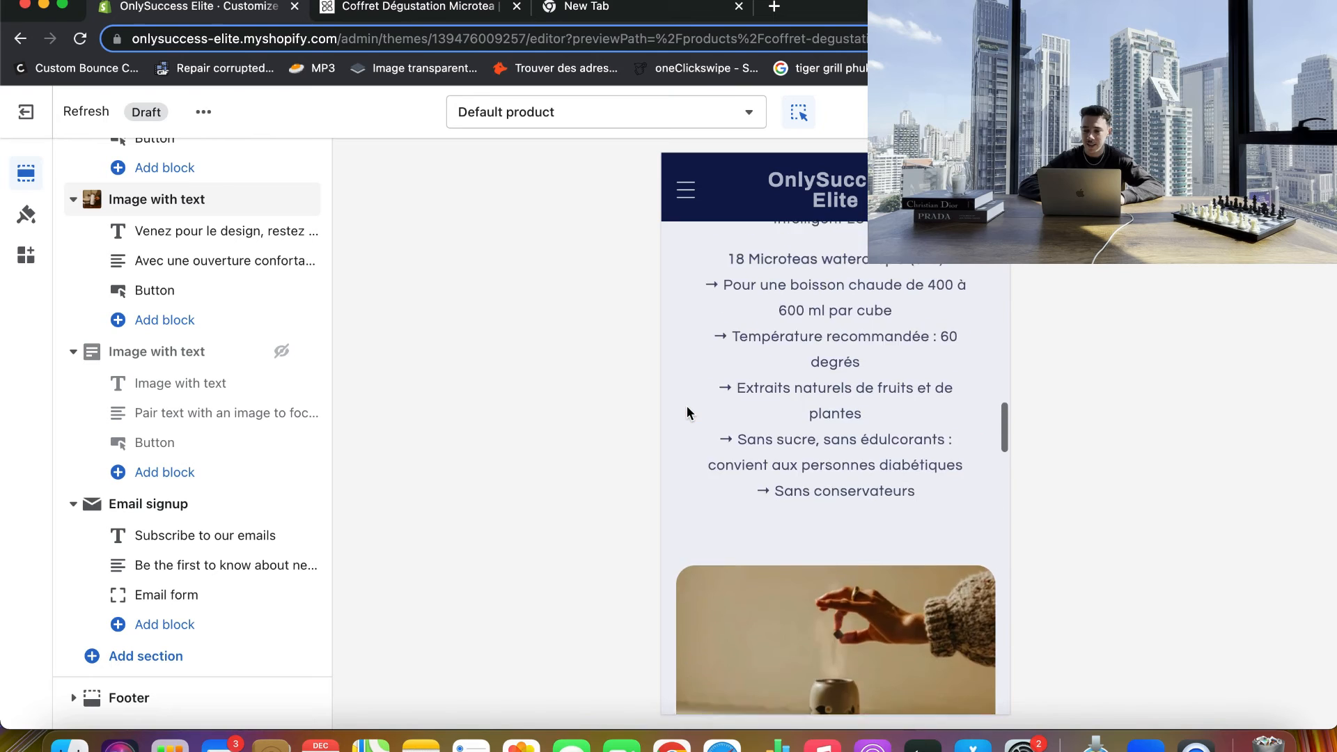
scroll(686, 413, up, 15)
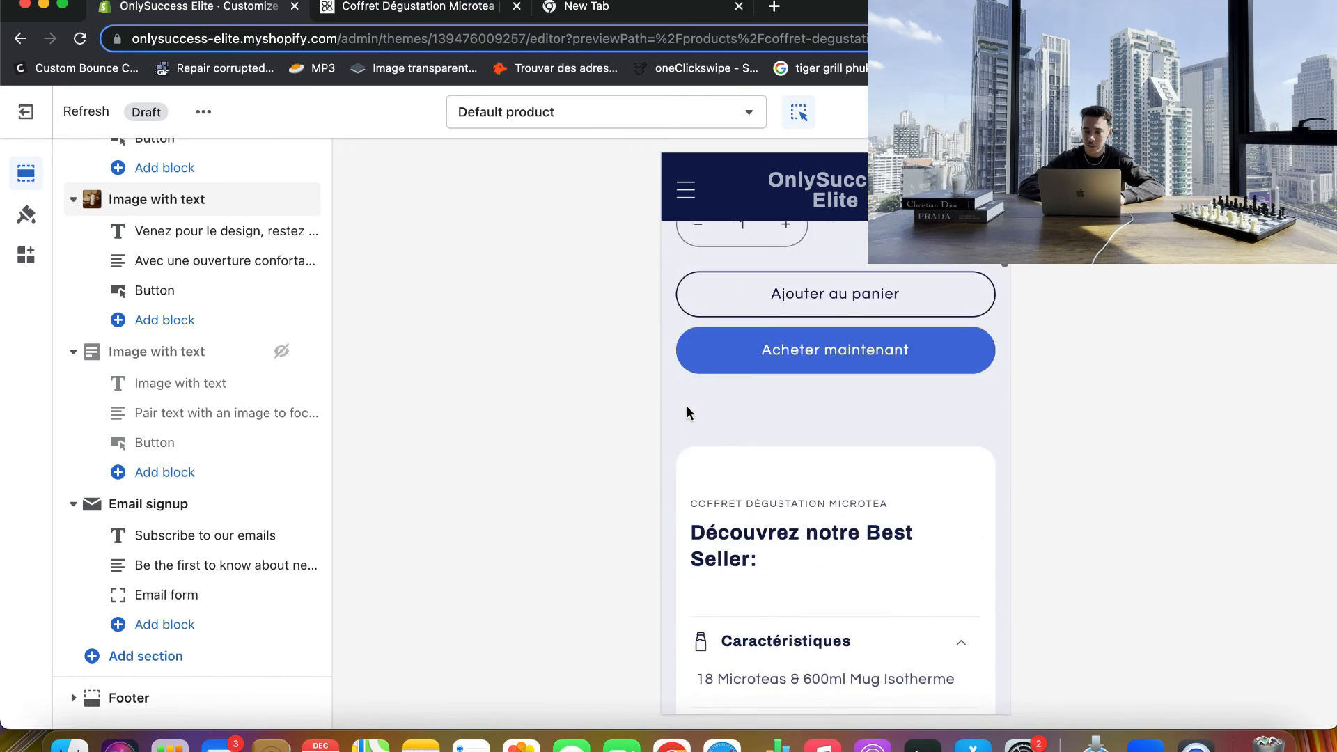
scroll(687, 412, up, 2)
scroll(687, 412, down, 9)
scroll(688, 412, up, 6)
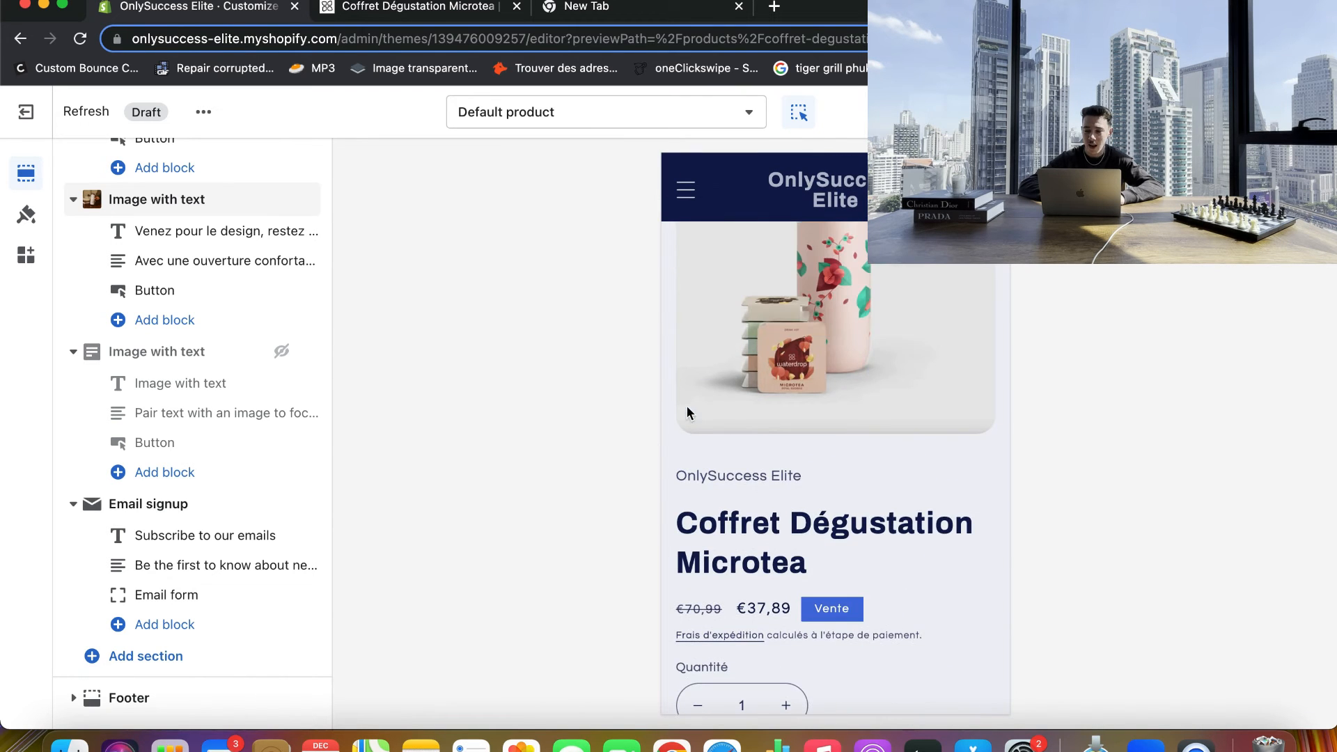
scroll(671, 415, up, 5)
scroll(671, 414, down, 1)
scroll(671, 414, up, 1)
scroll(673, 416, down, 10)
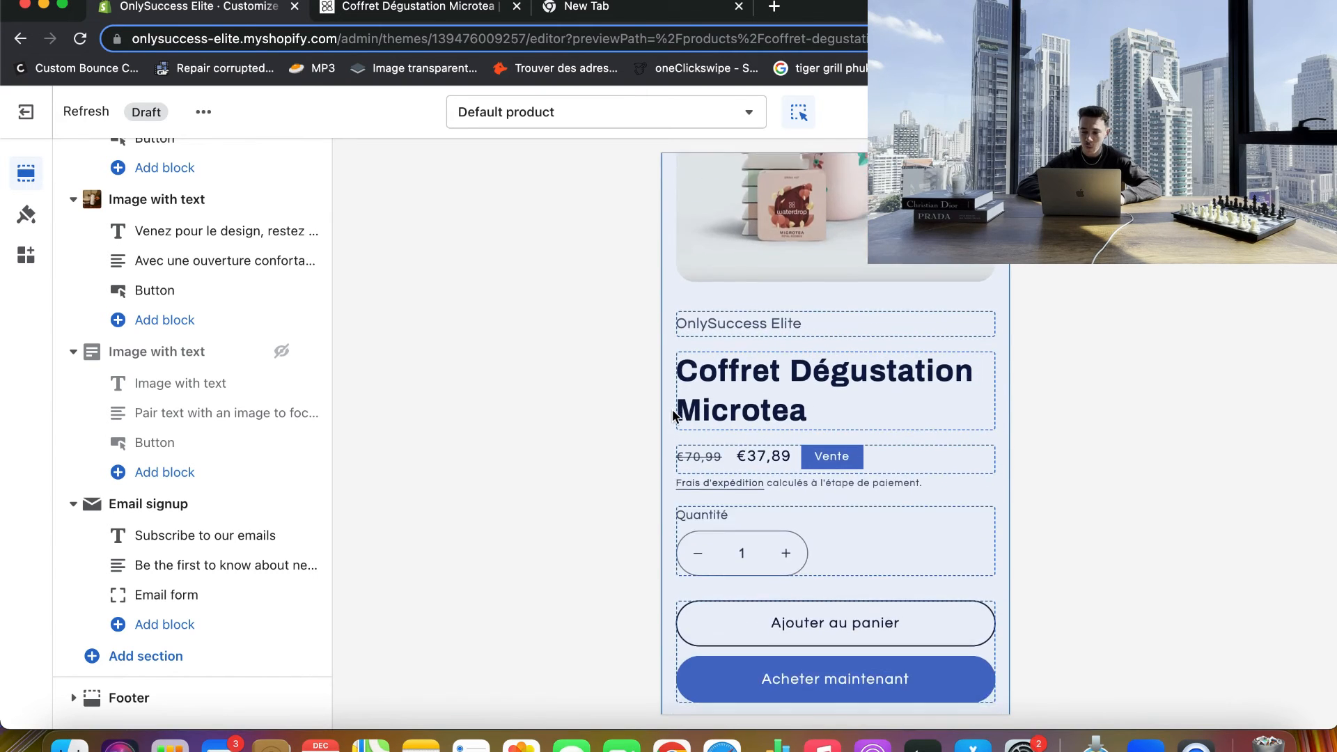
scroll(672, 417, down, 8)
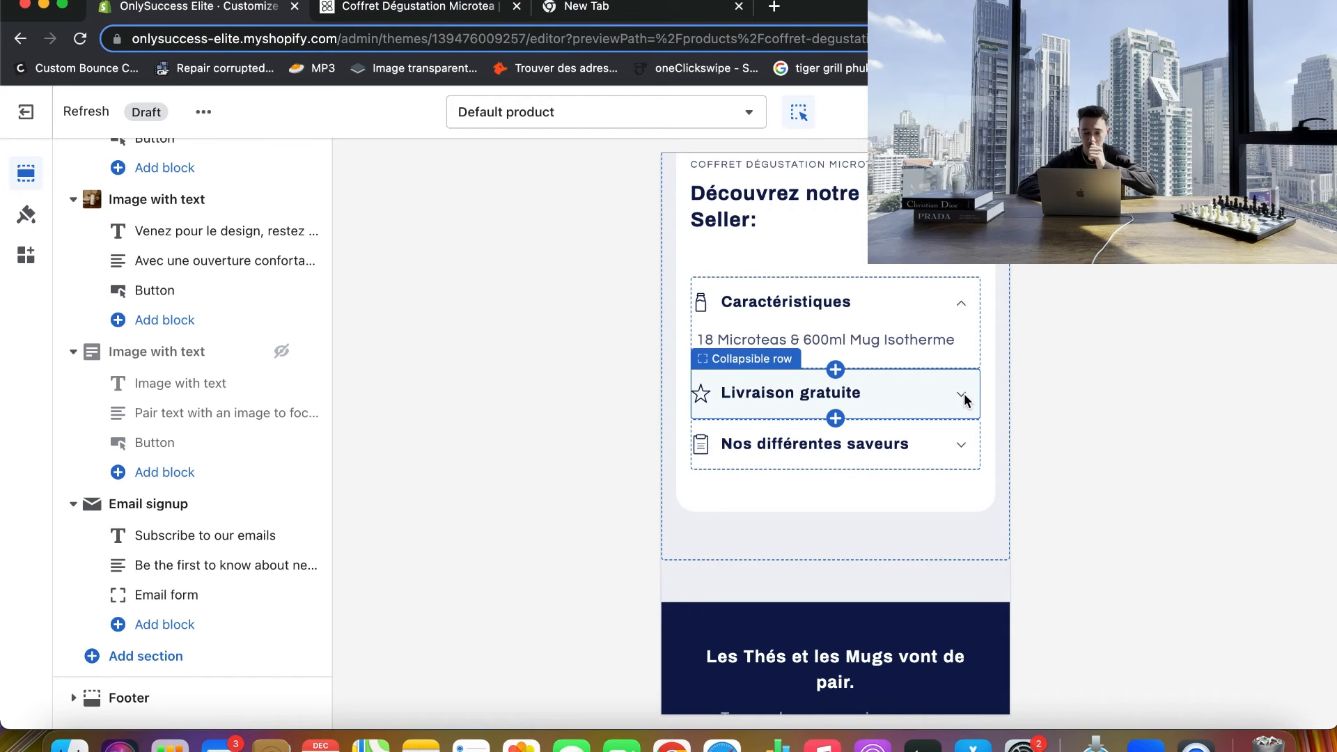
scroll(964, 394, down, 6)
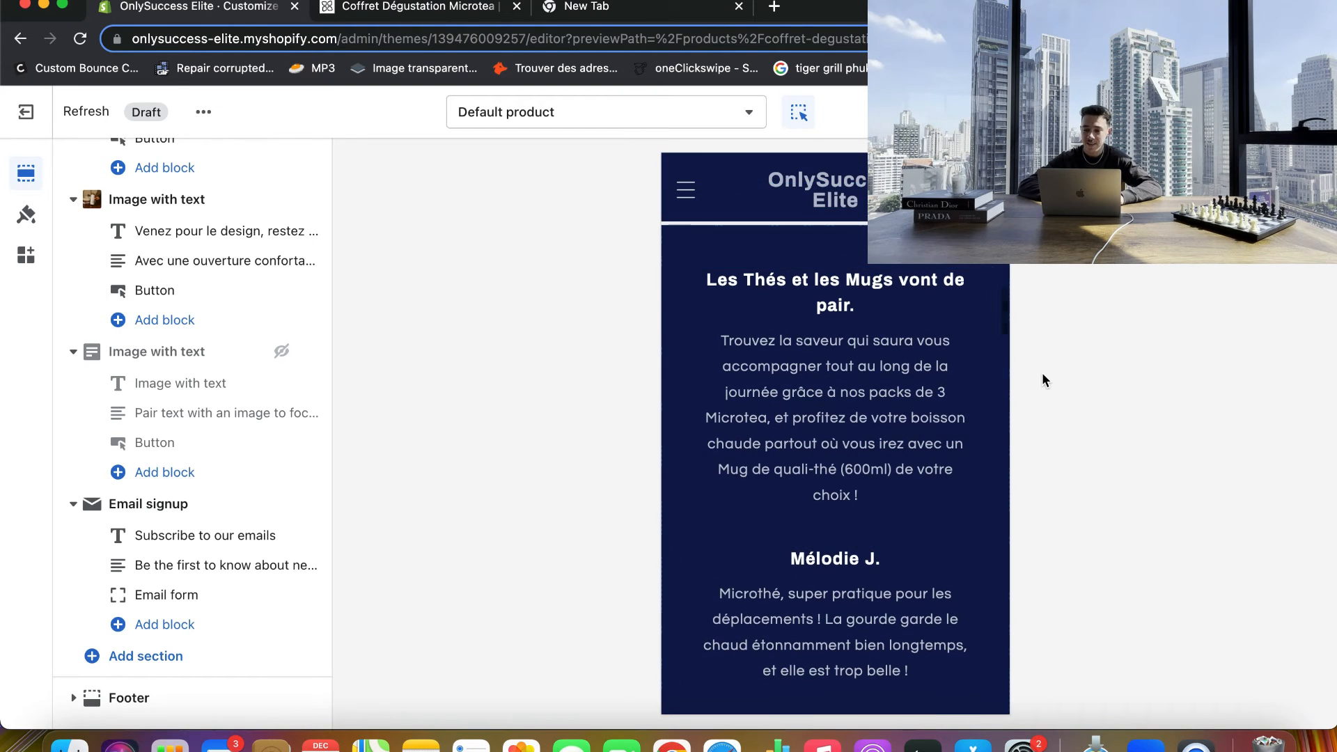
scroll(948, 522, down, 7)
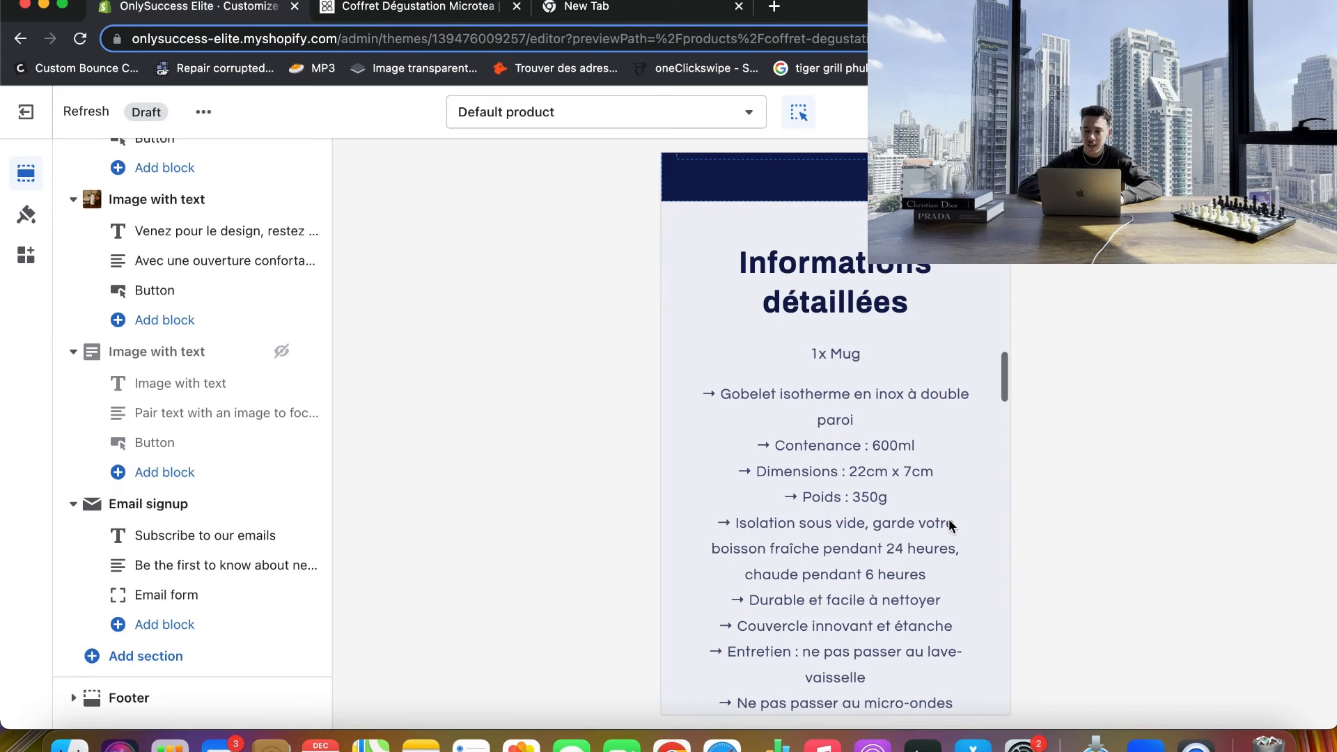
scroll(948, 522, down, 8)
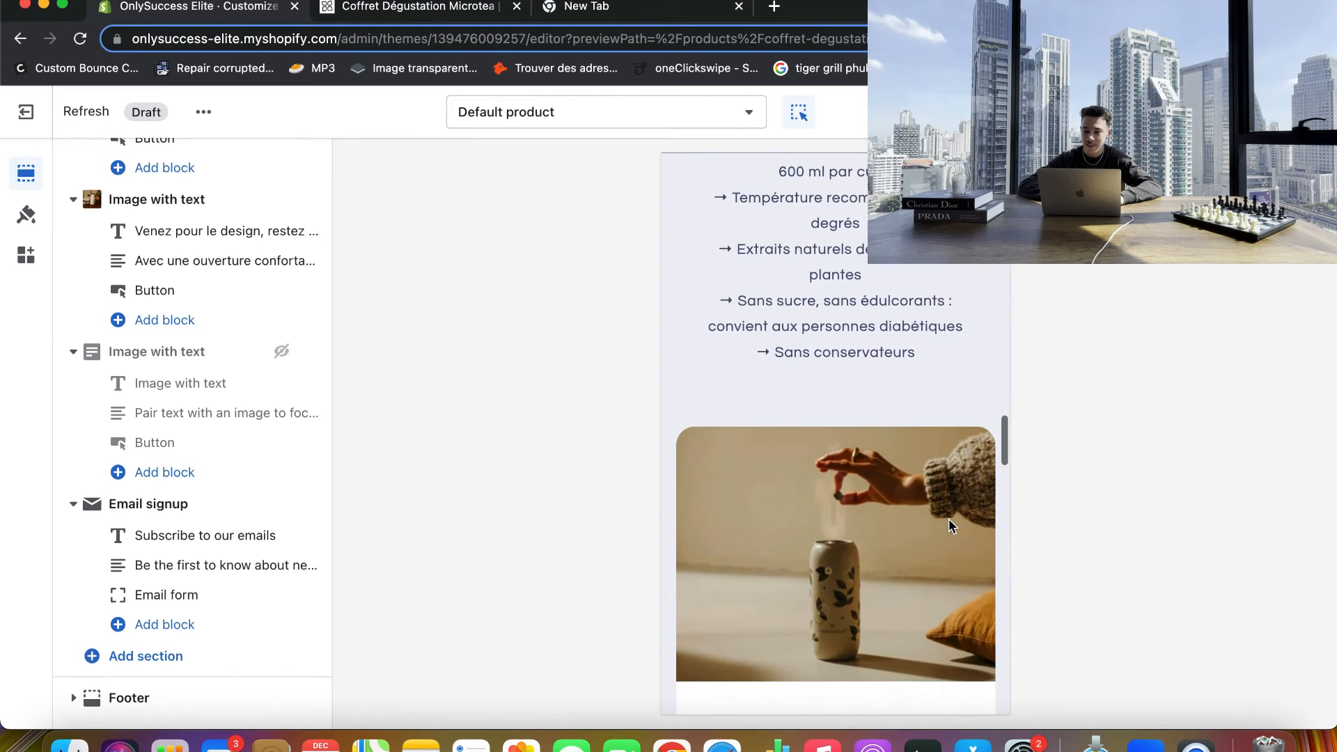
scroll(948, 526, down, 8)
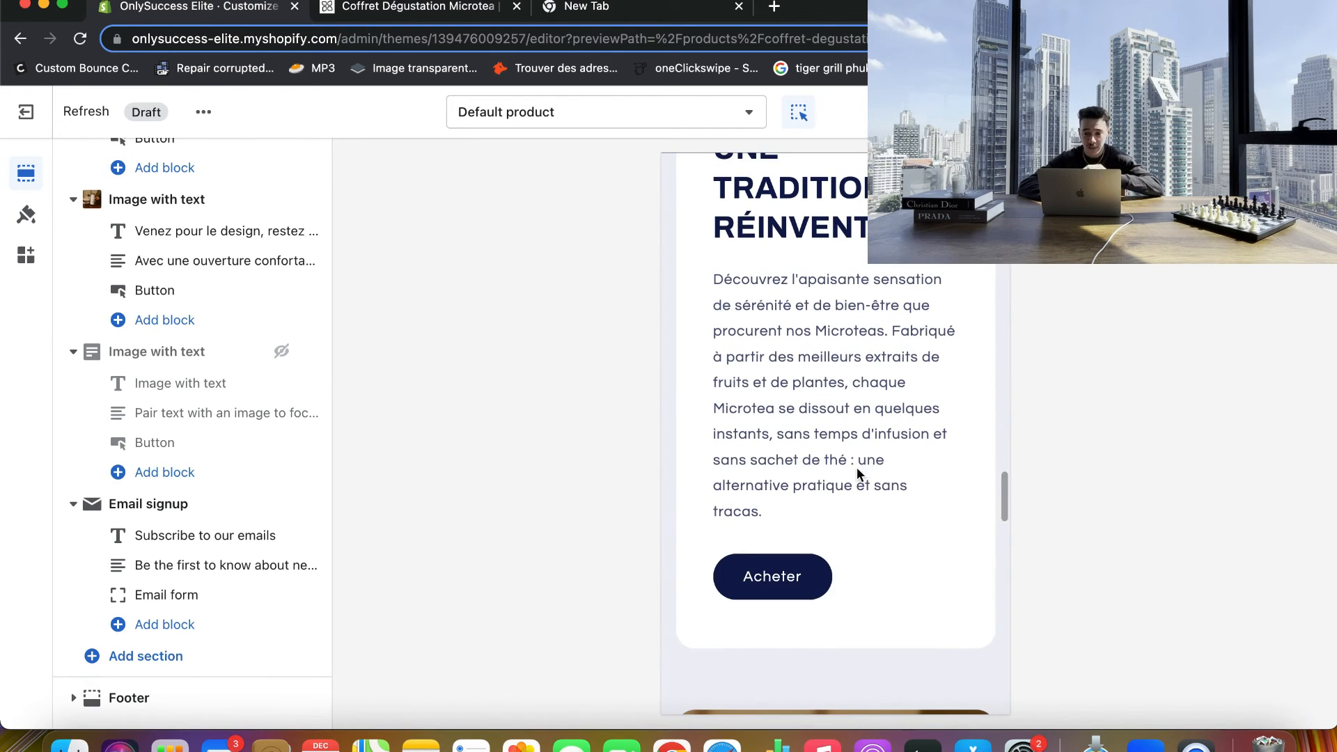
scroll(835, 452, down, 10)
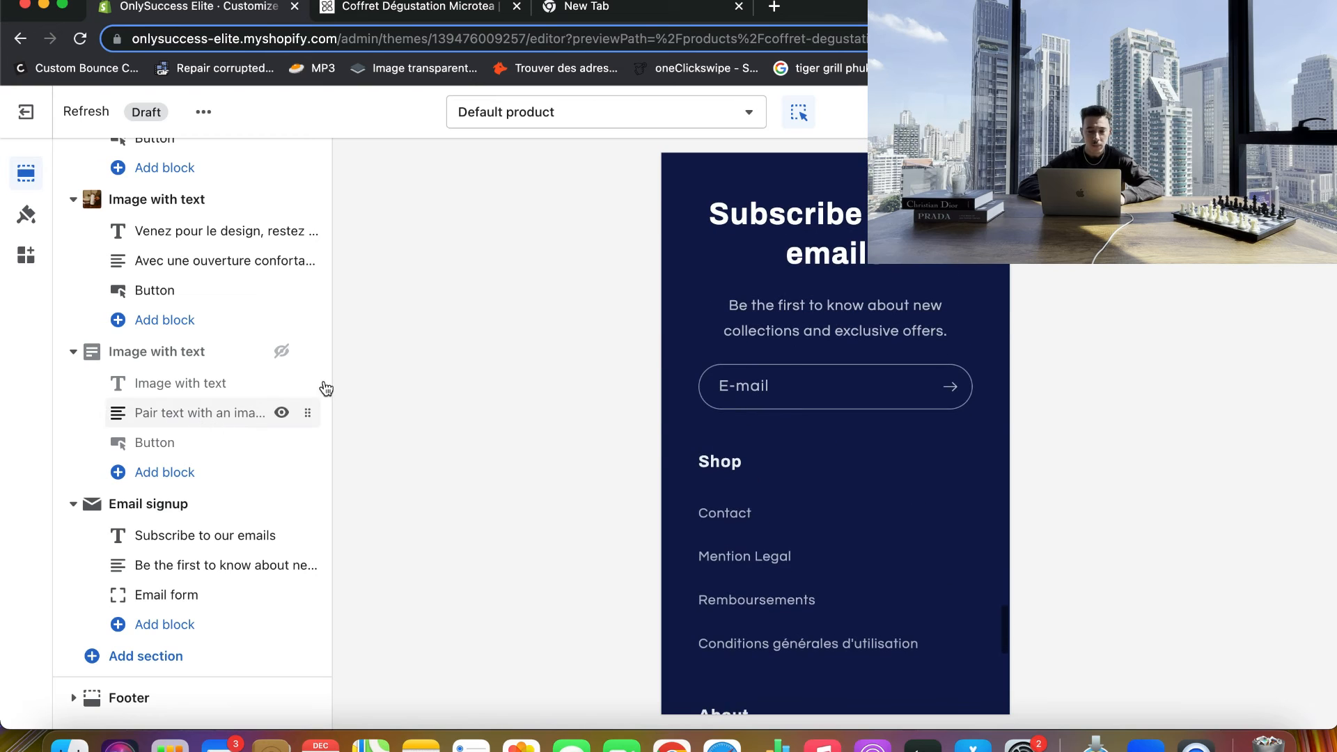
scroll(787, 355, up, 15)
scroll(787, 360, down, 4)
scroll(787, 360, up, 10)
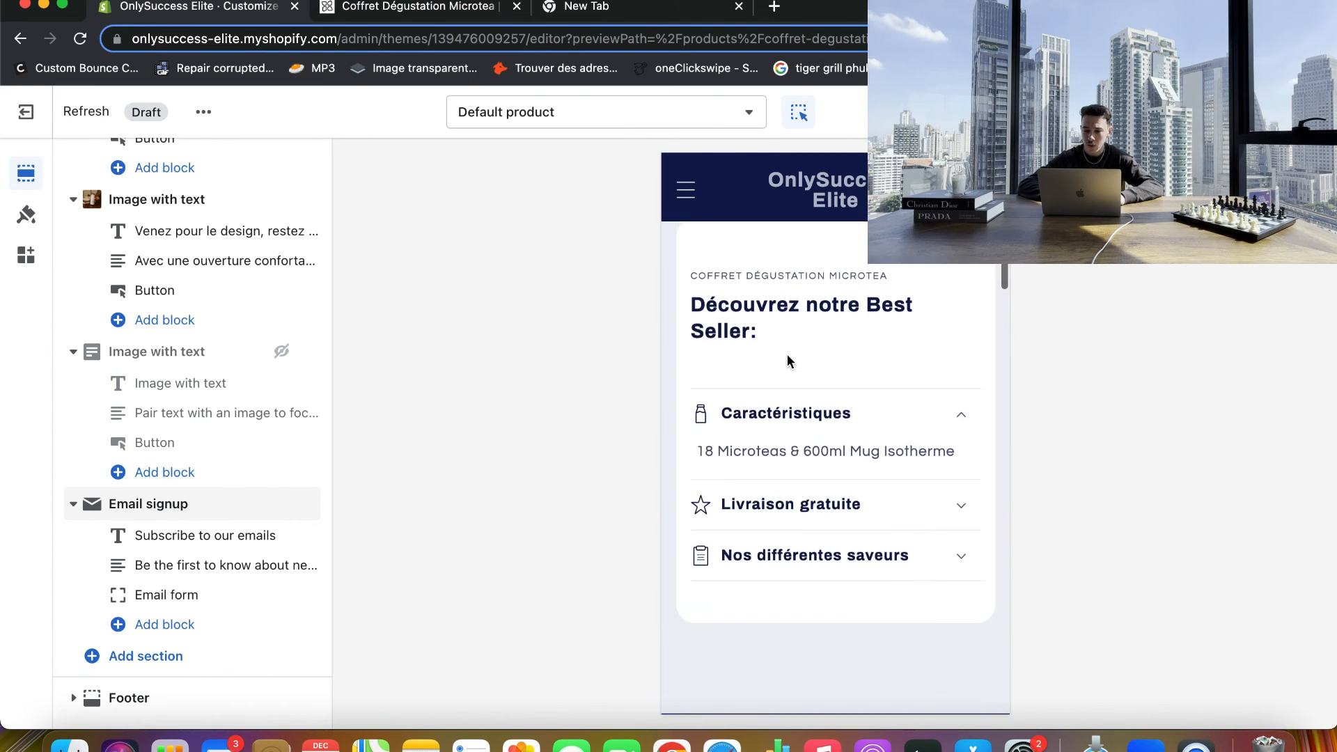
scroll(788, 360, down, 6)
scroll(819, 489, up, 2)
scroll(815, 486, down, 5)
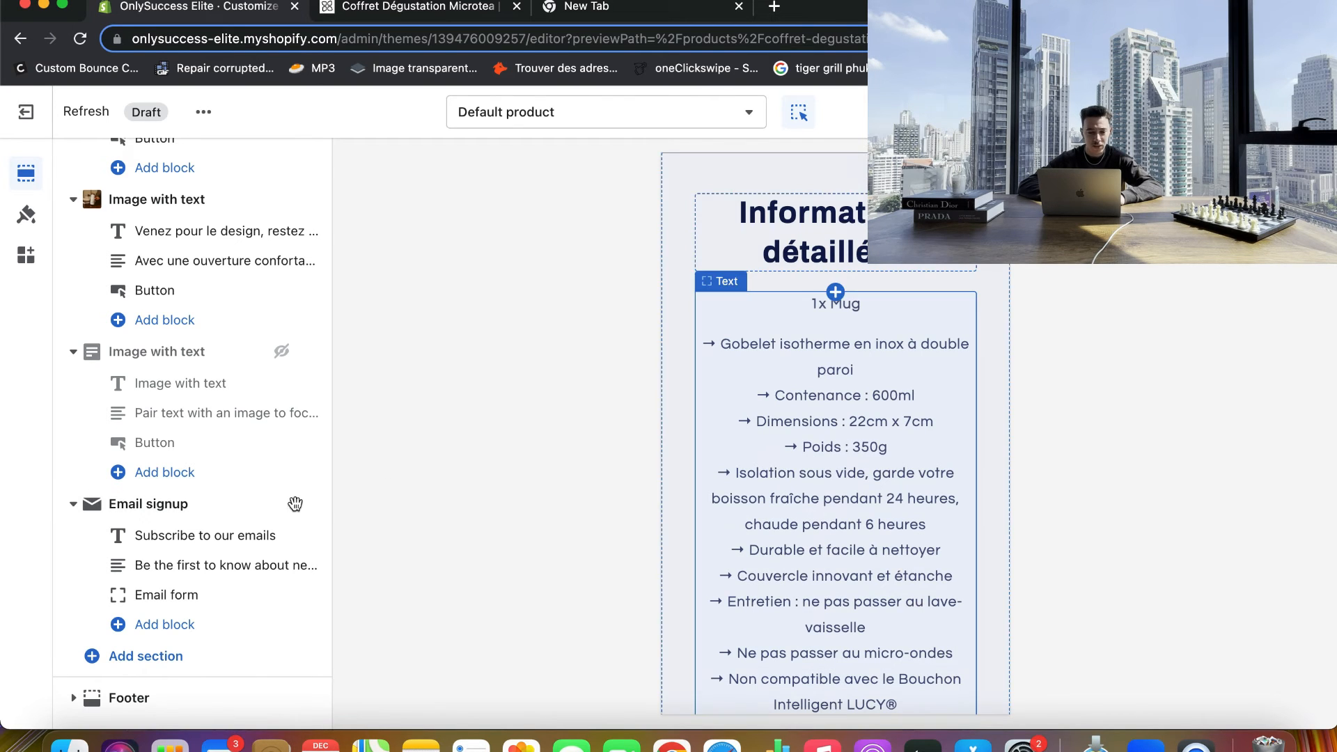
- Move the "UNE TRADITION RÉINVENTÉE" image-with-text section between the product recommendations and the multicolumn section
scroll(211, 529, up, 4)
scroll(211, 531, down, 3)
scroll(209, 531, up, 5)
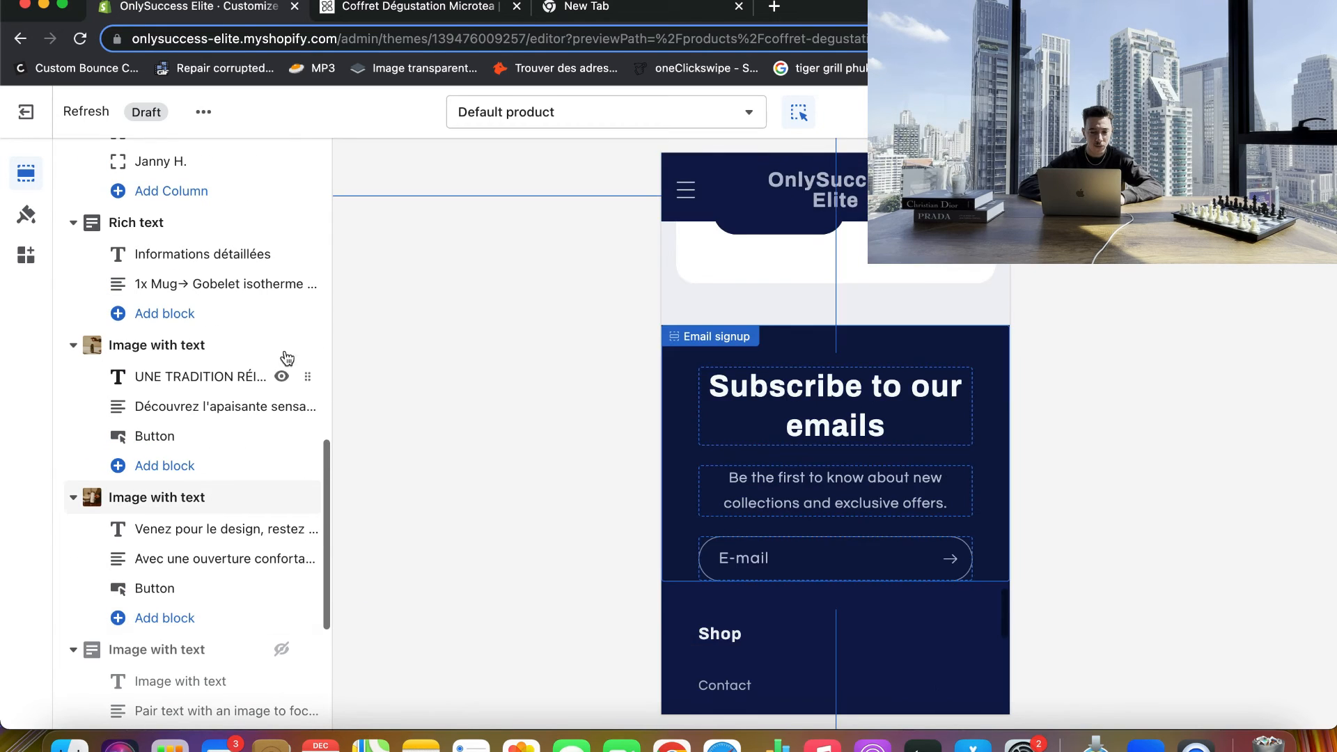
scroll(296, 351, up, 3)
scroll(300, 366, up, 3)
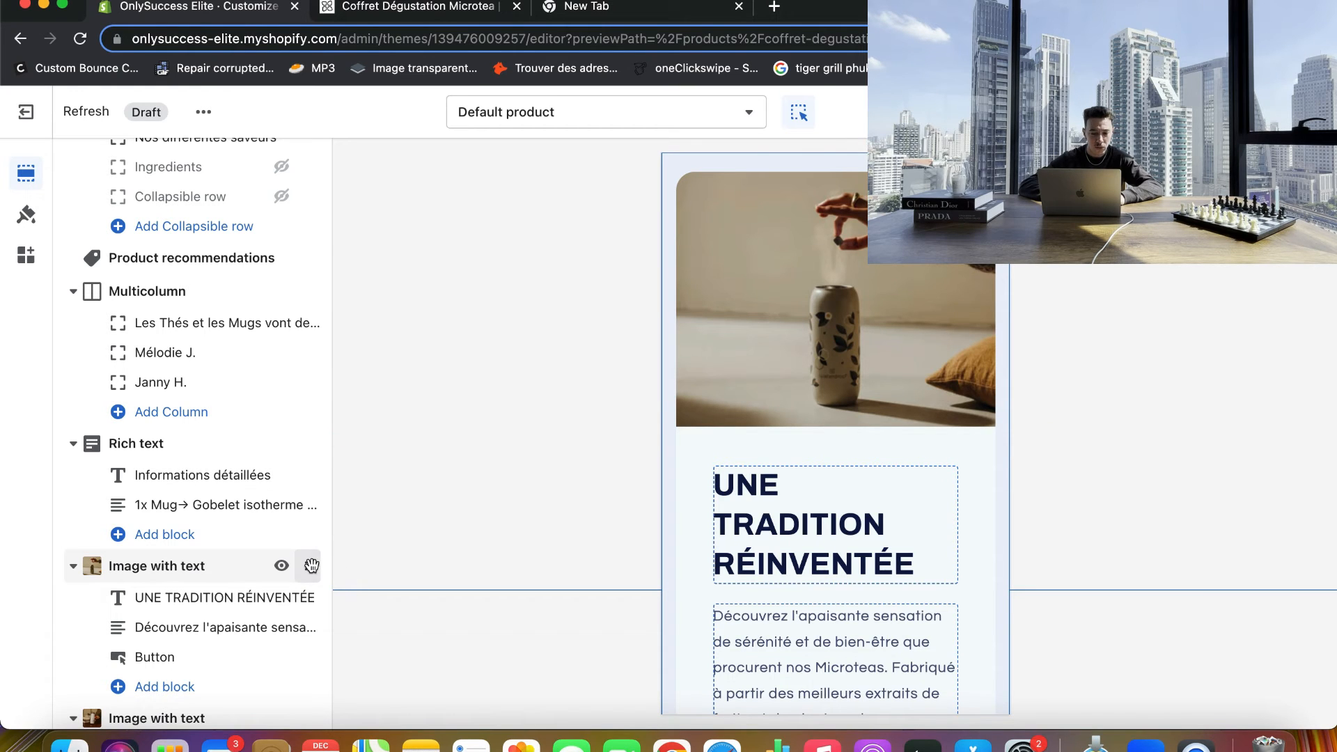
drag(307, 565, 250, 263)
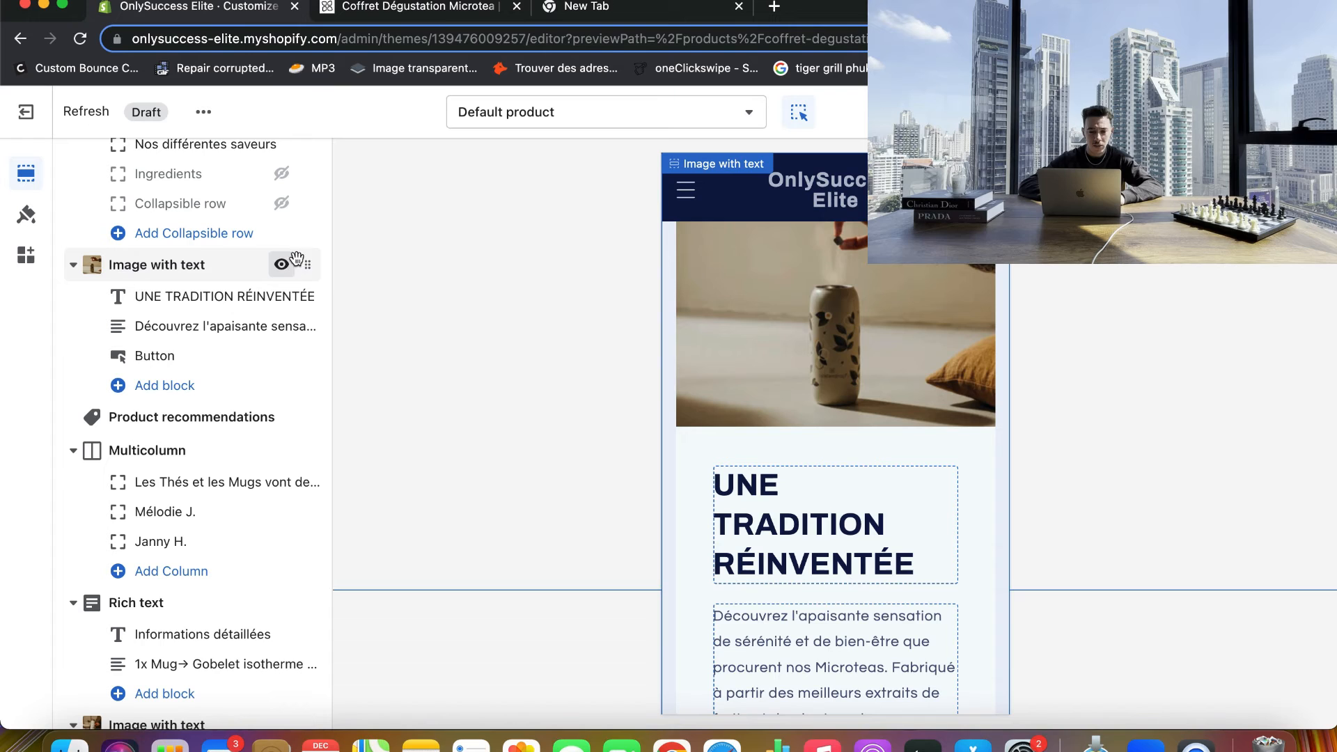
drag(304, 281, 248, 299)
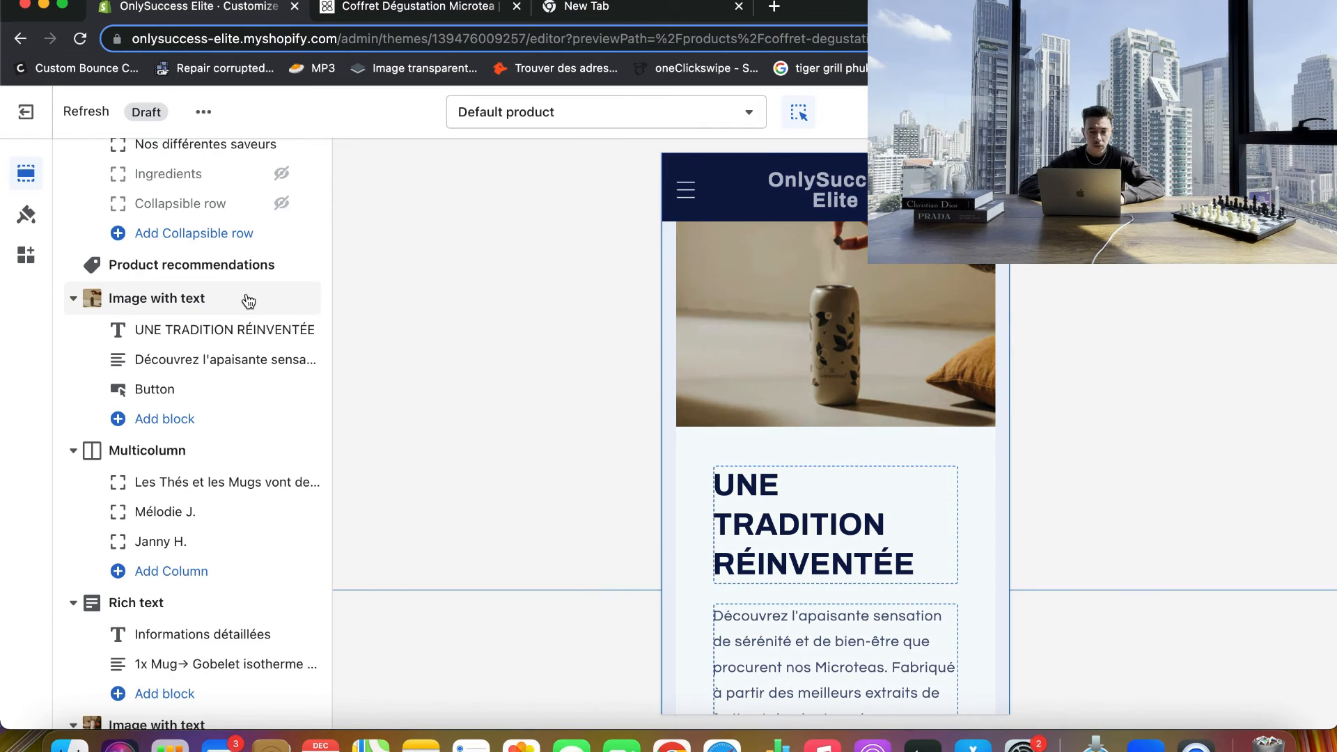
- Hide the product recommendations section and move the "Venez pour le design" image-with-text section directly above the multicolumn section
scroll(696, 349, up, 10)
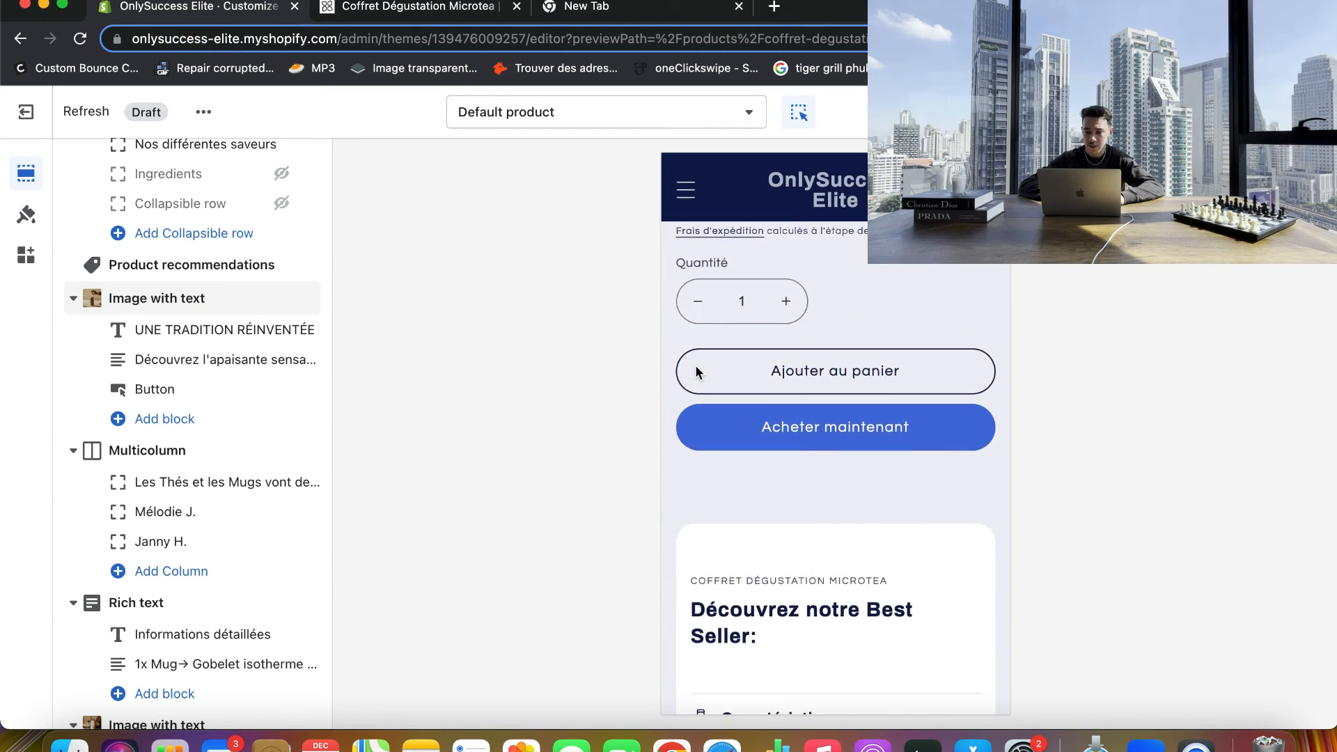
scroll(695, 365, down, 5)
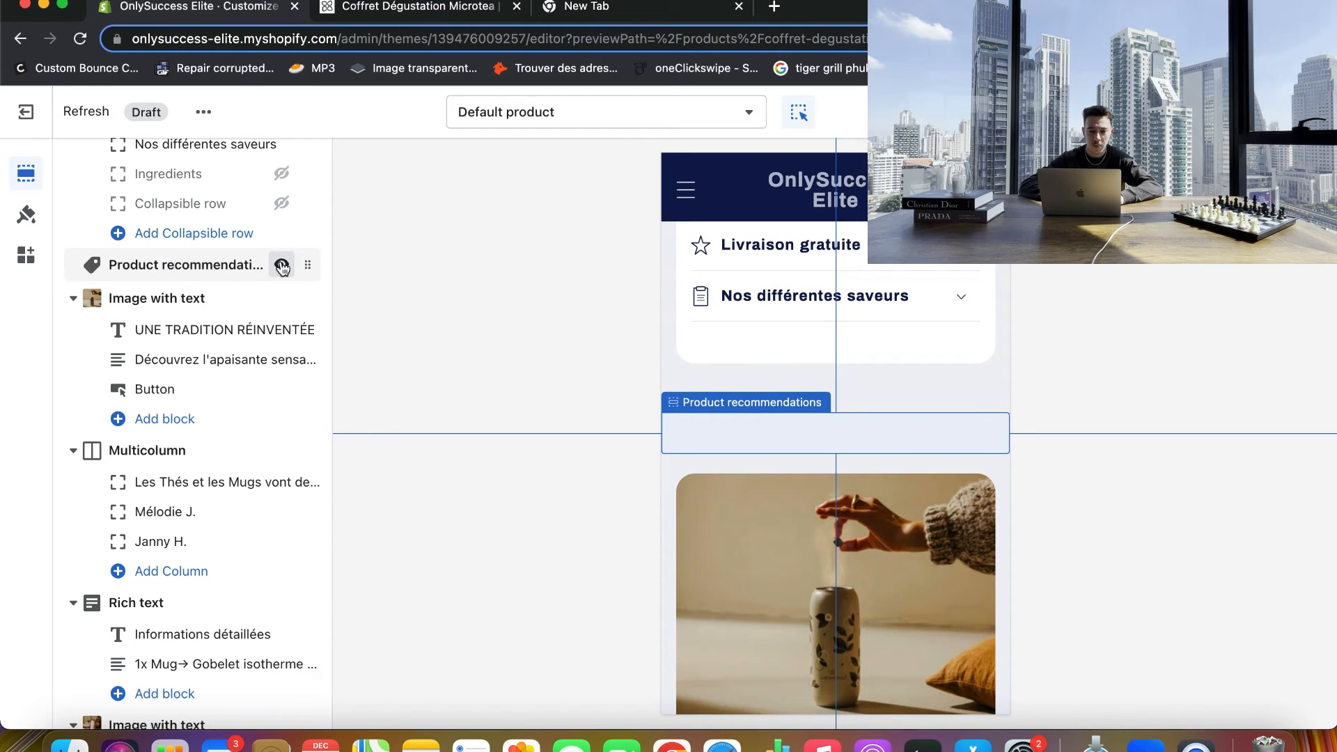
scroll(229, 418, down, 3)
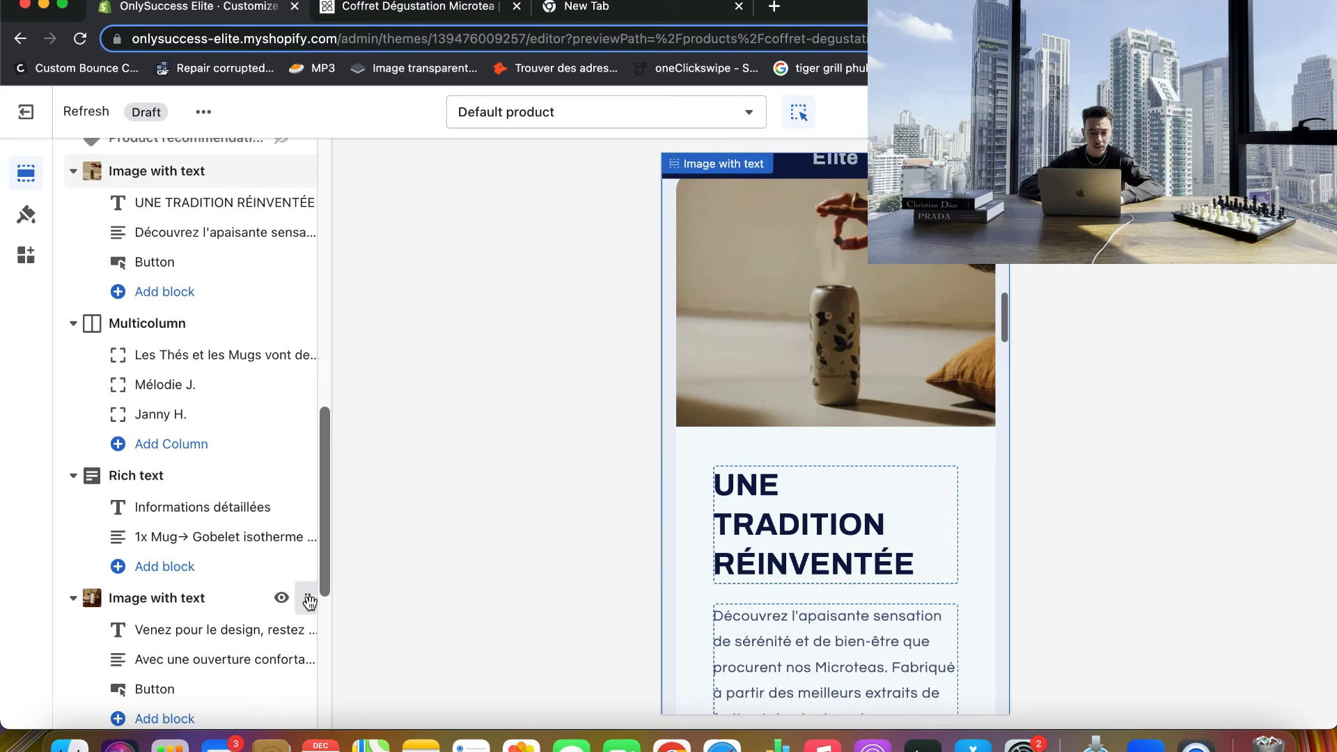
drag(307, 600, 265, 327)
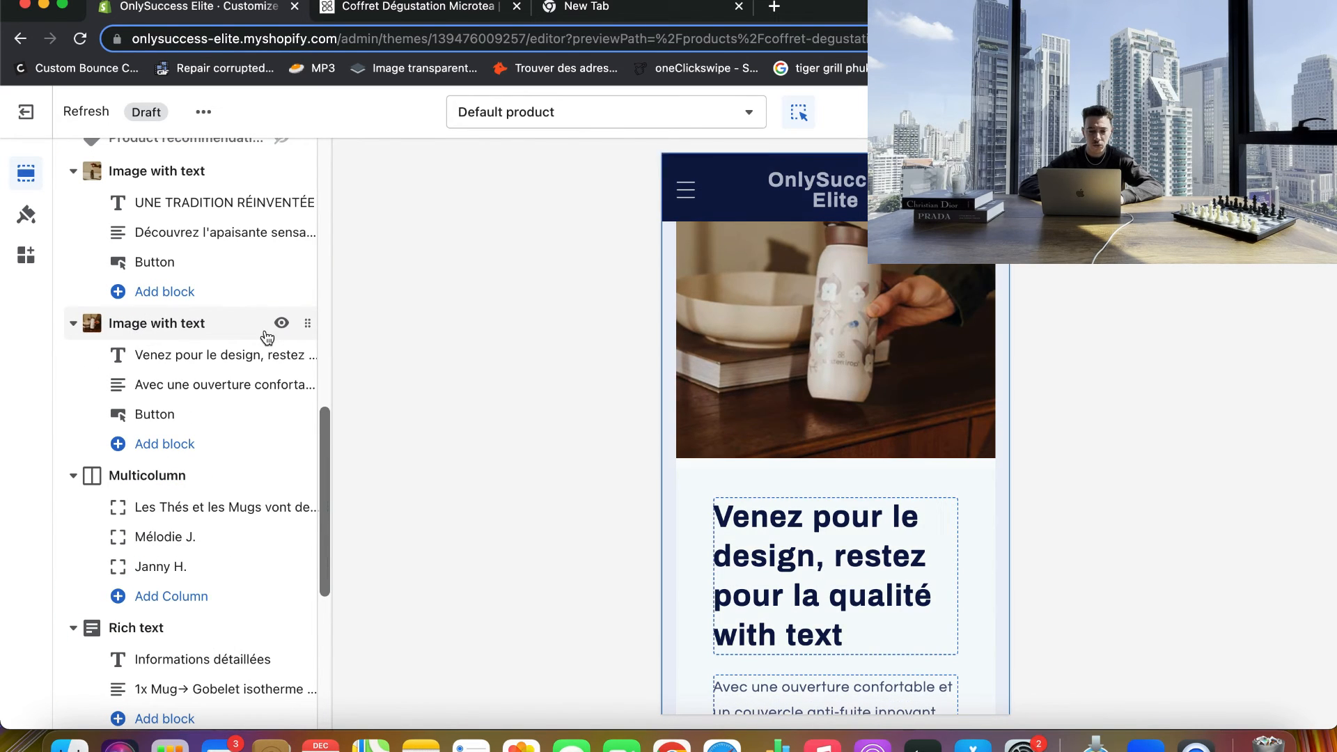
- Examine the new order of the sections in the preview, from the purchase buttons down to the footer
scroll(705, 357, up, 10)
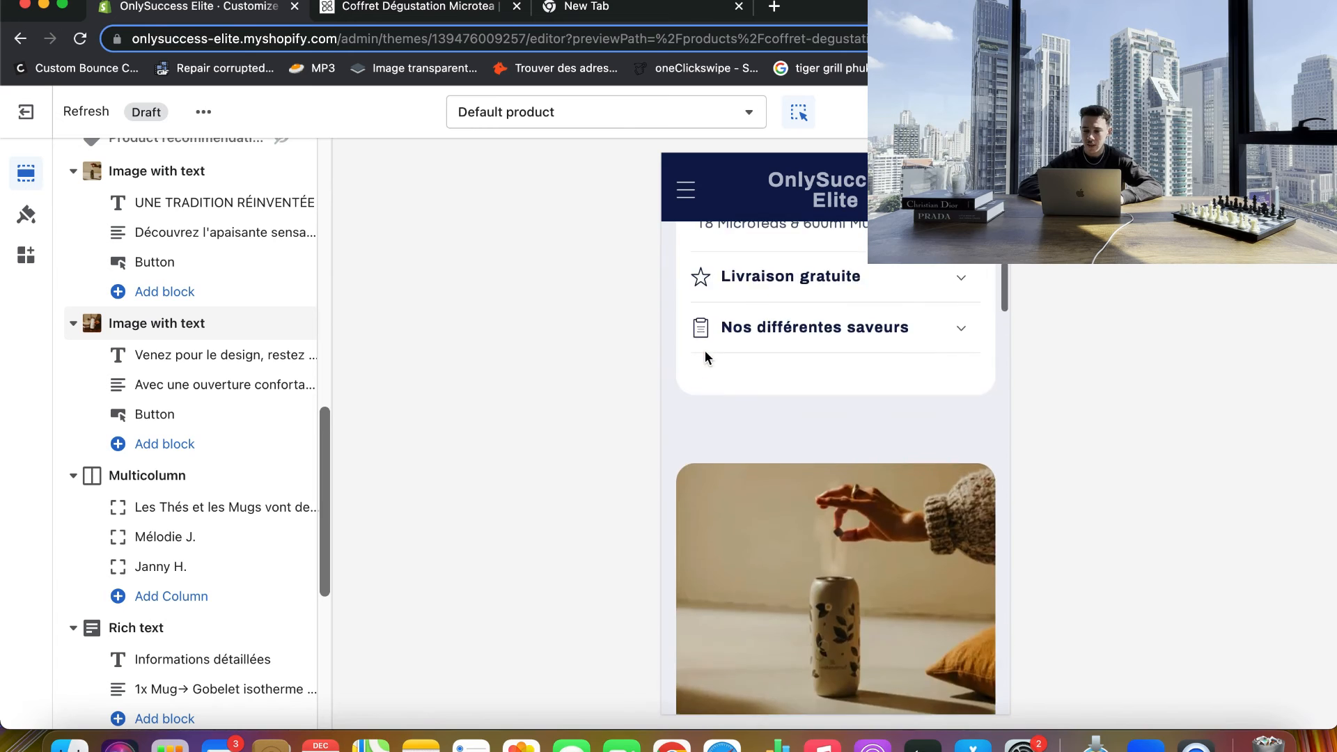
scroll(706, 357, down, 15)
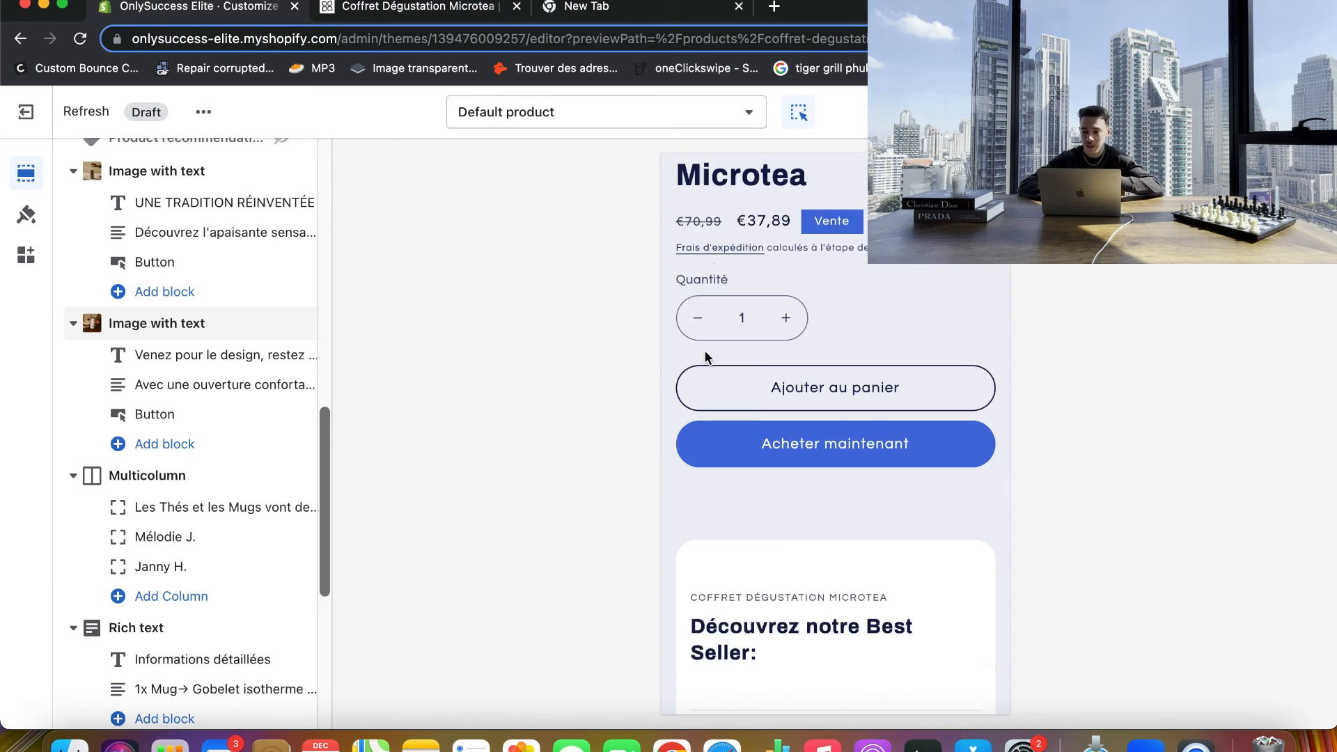
scroll(835, 562, down, 10)
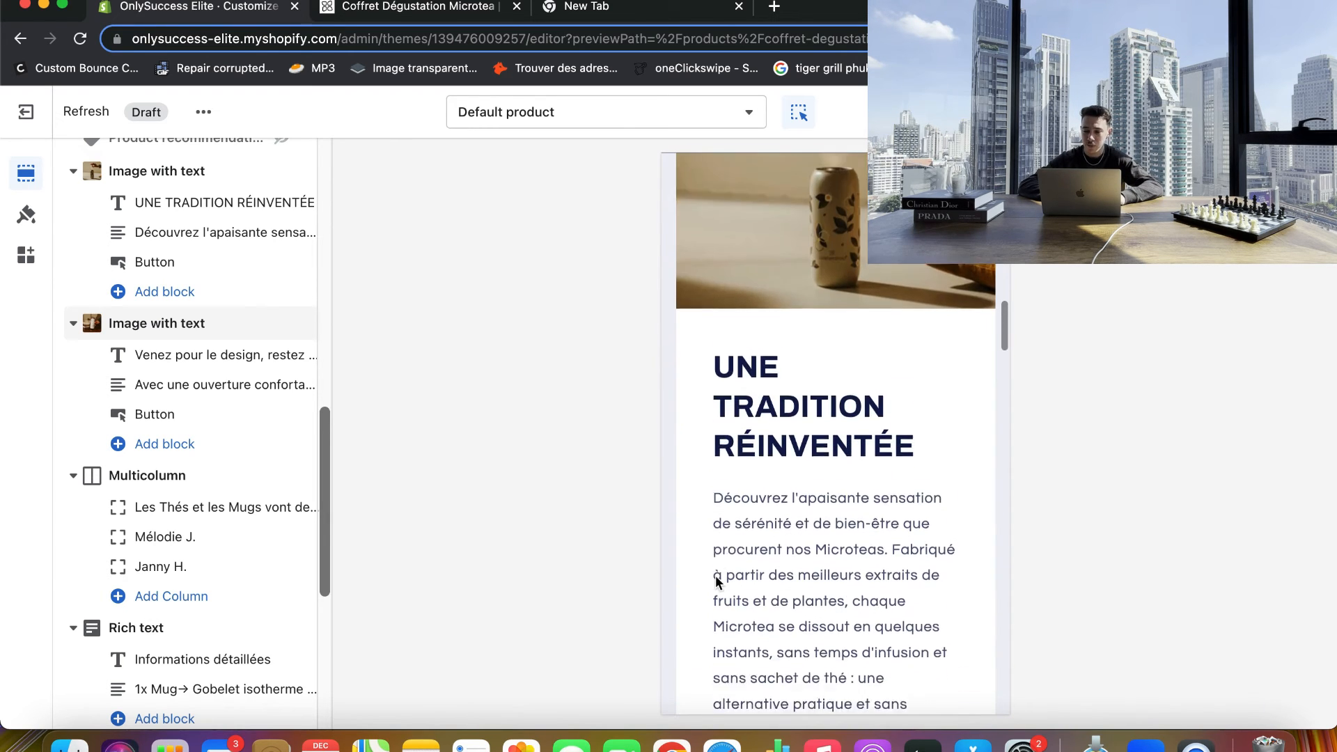
scroll(664, 494, down, 15)
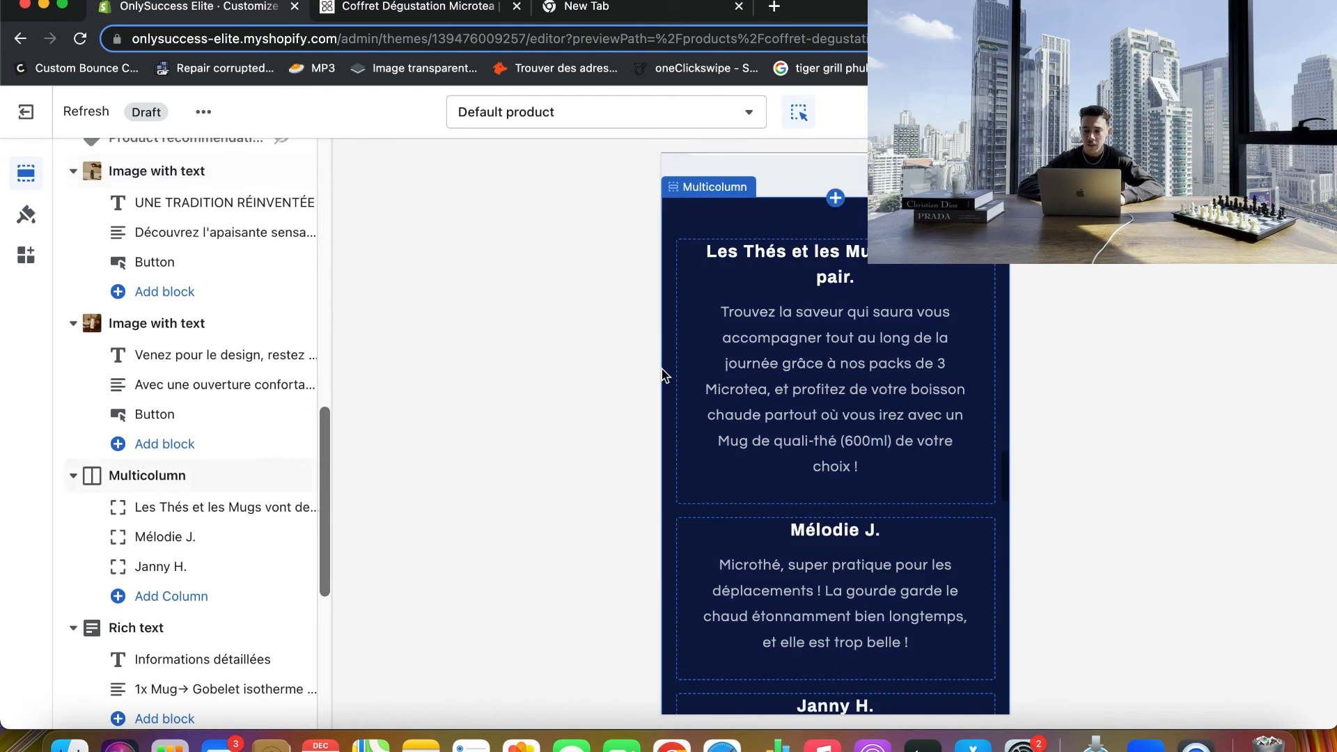
scroll(662, 373, up, 15)
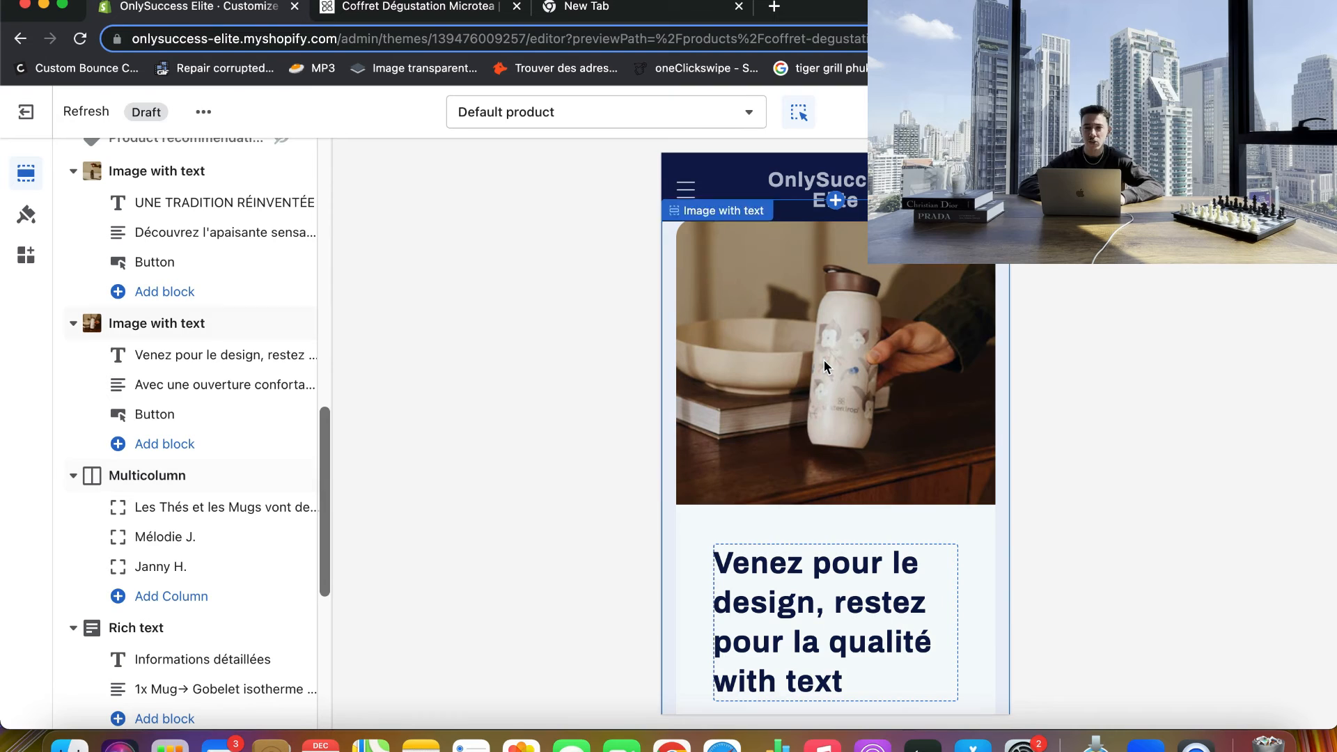
scroll(824, 360, down, 2)
scroll(824, 361, down, 5)
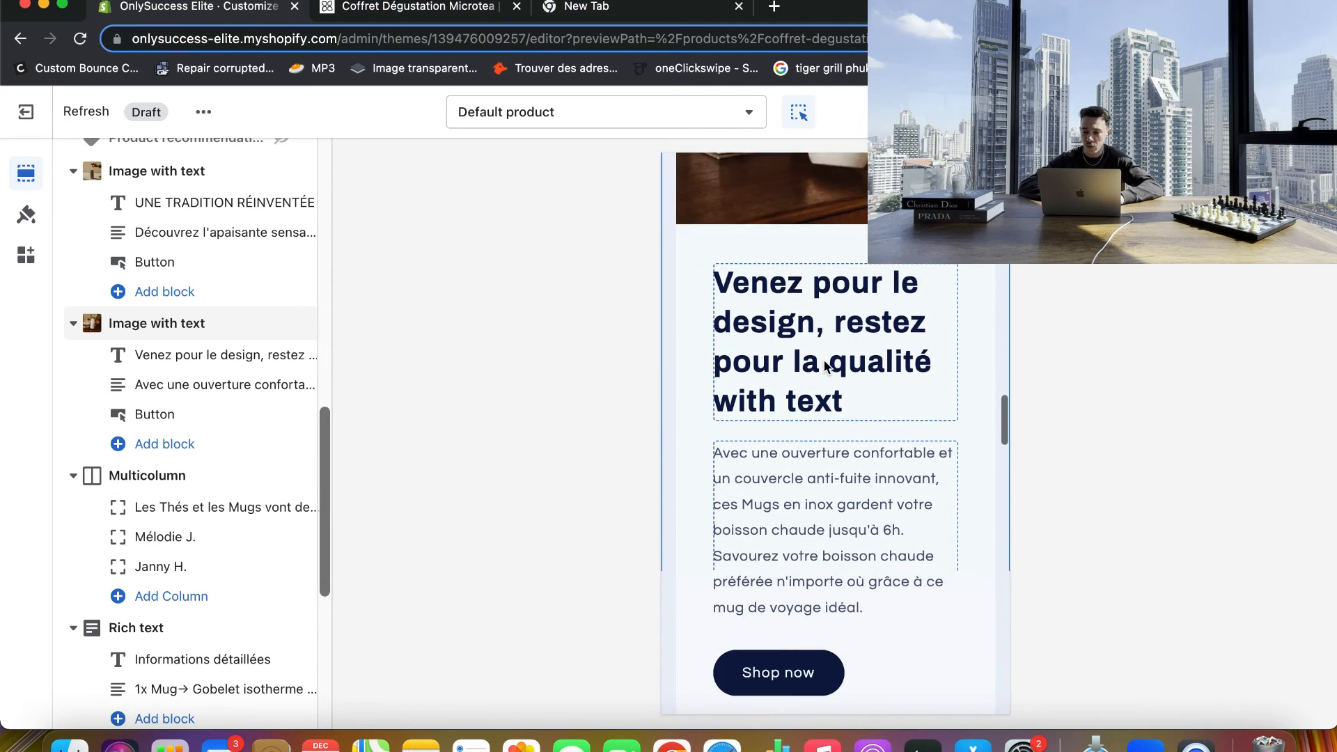
scroll(674, 404, down, 4)
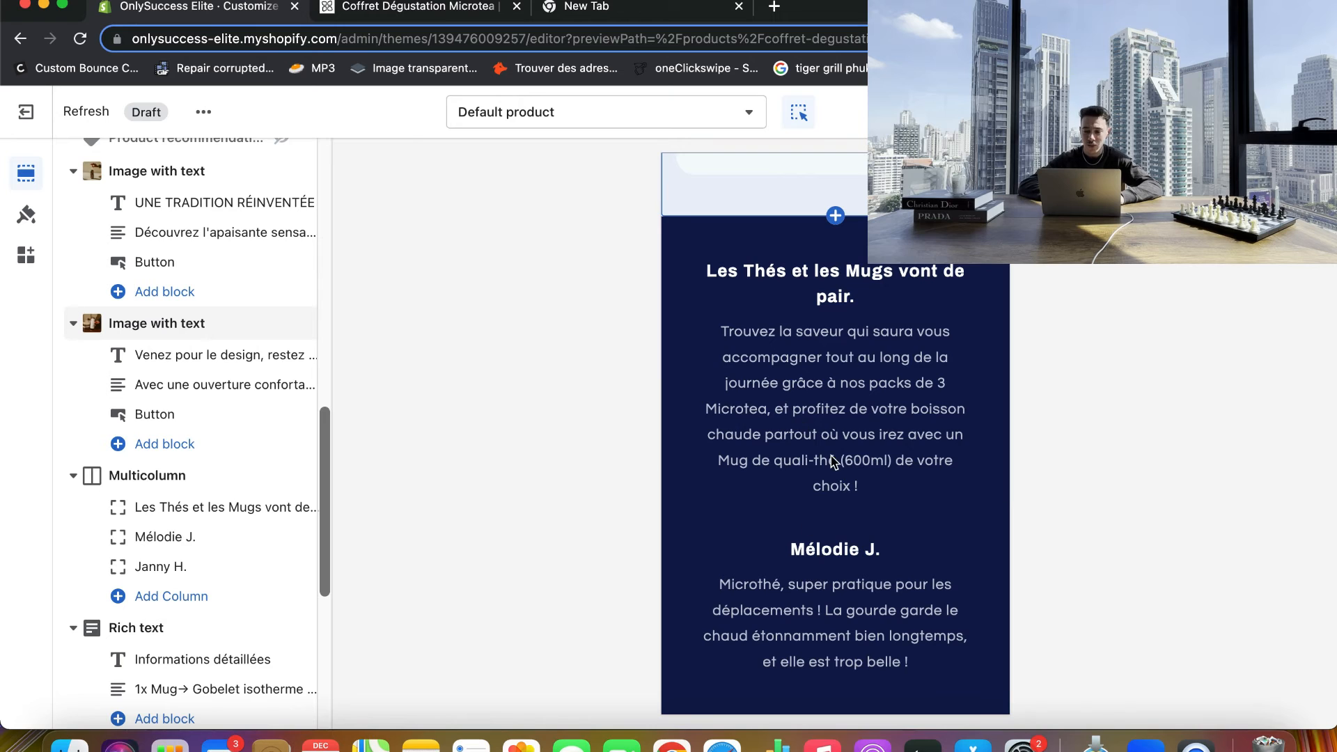
scroll(834, 488, down, 4)
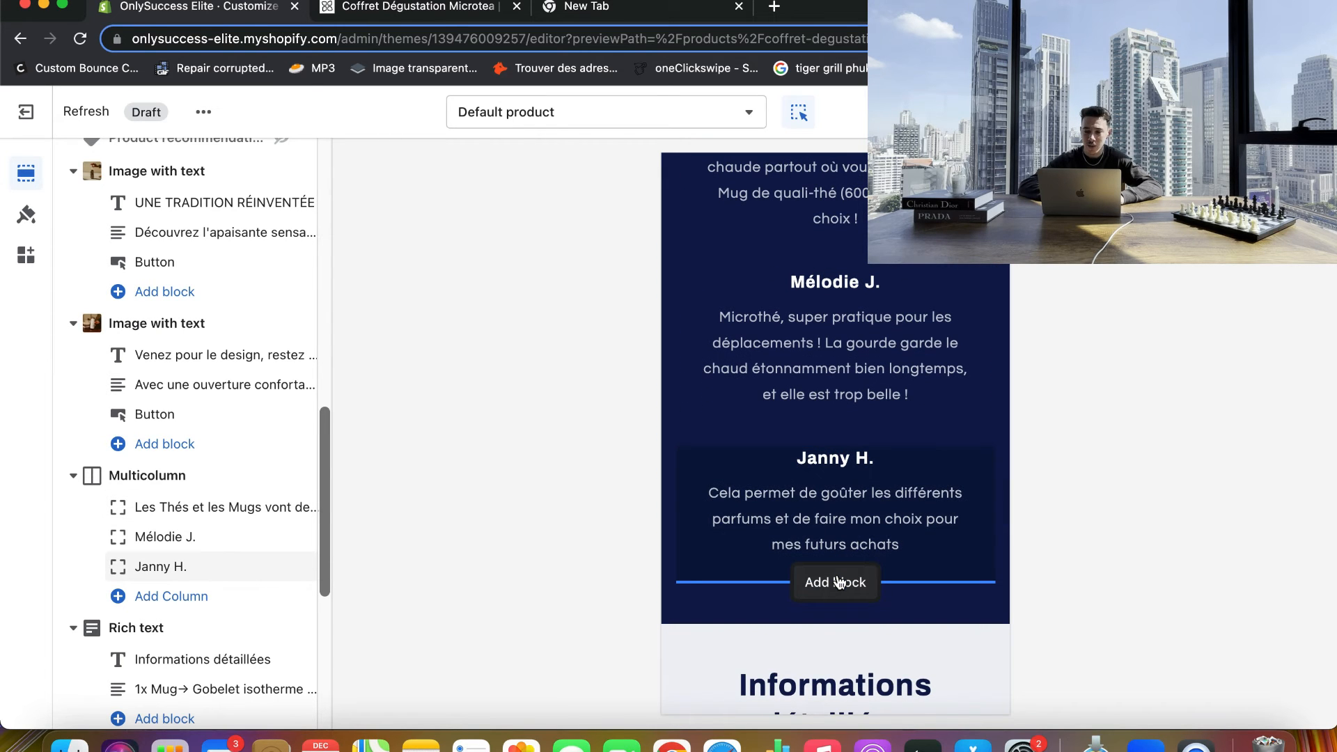
scroll(684, 456, down, 6)
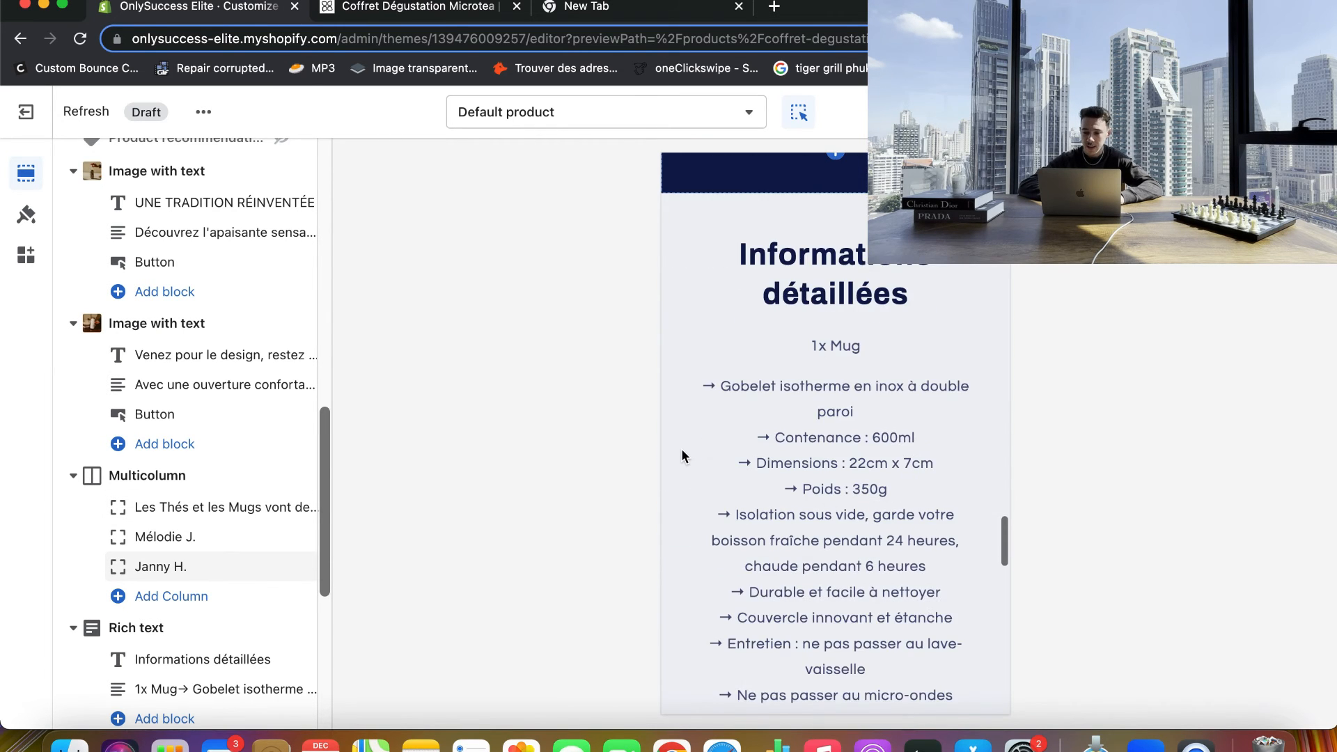
scroll(684, 456, down, 4)
scroll(681, 456, down, 12)
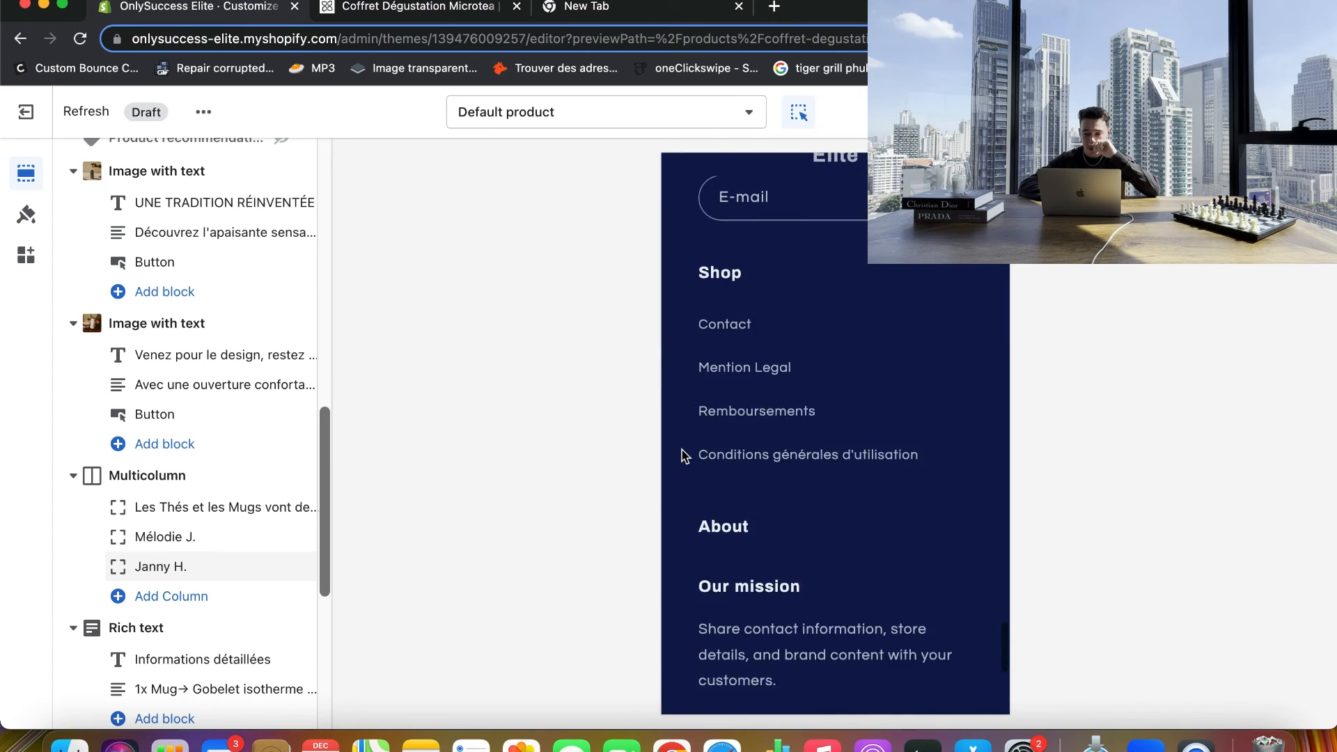
scroll(681, 456, up, 6)
scroll(685, 456, up, 15)
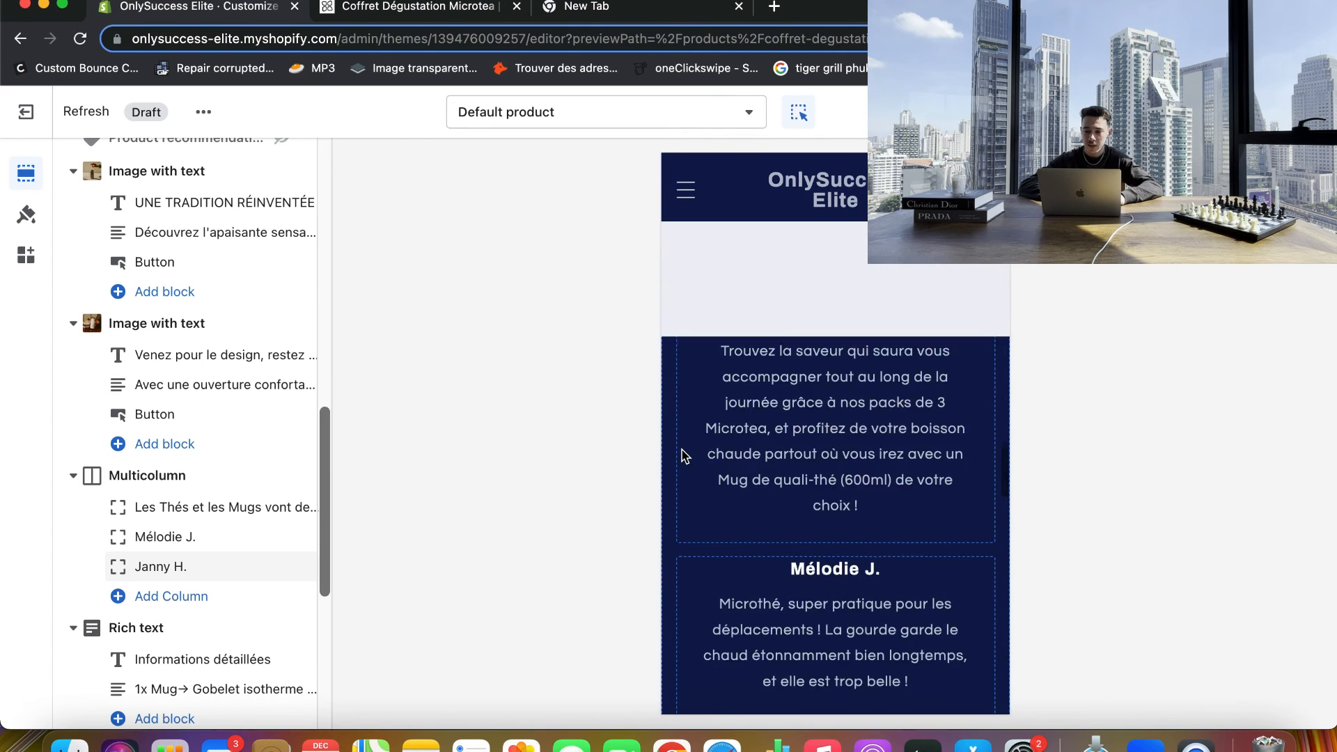
scroll(684, 456, down, 2)
scroll(684, 456, down, 1)
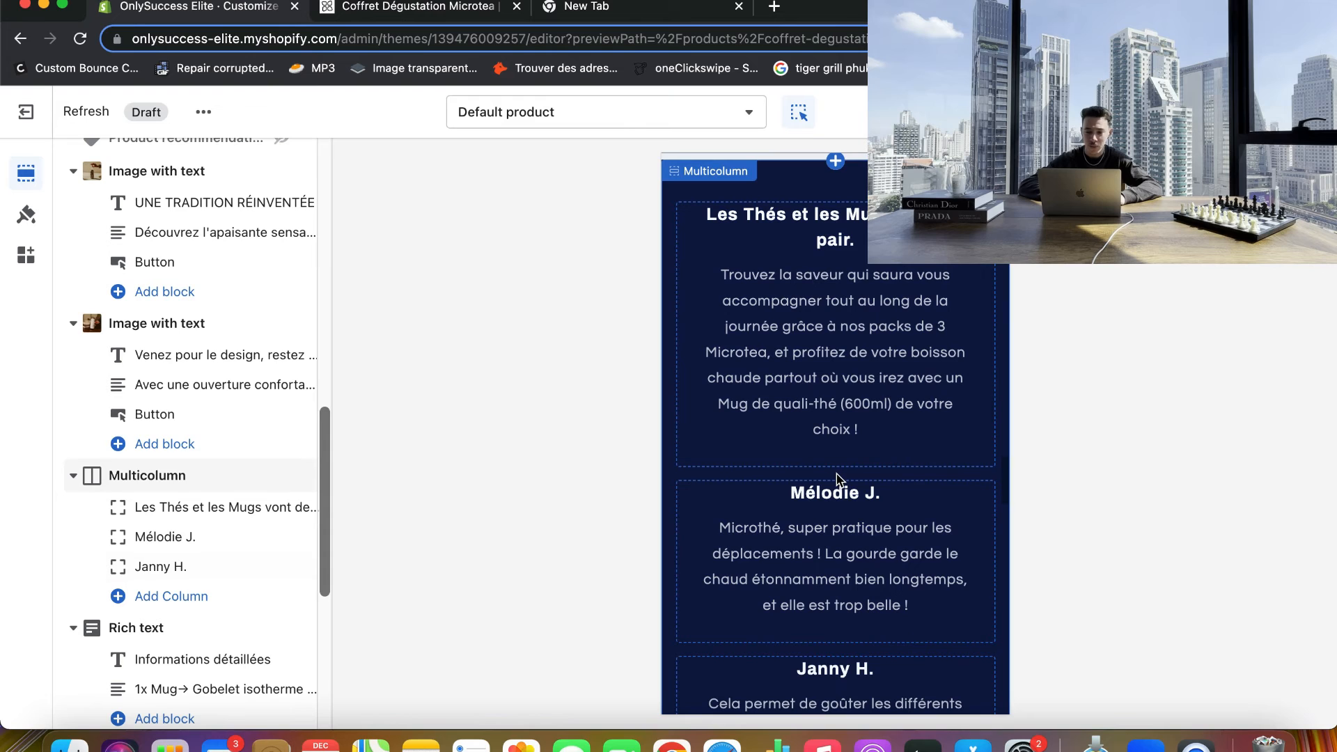
click(835, 475)
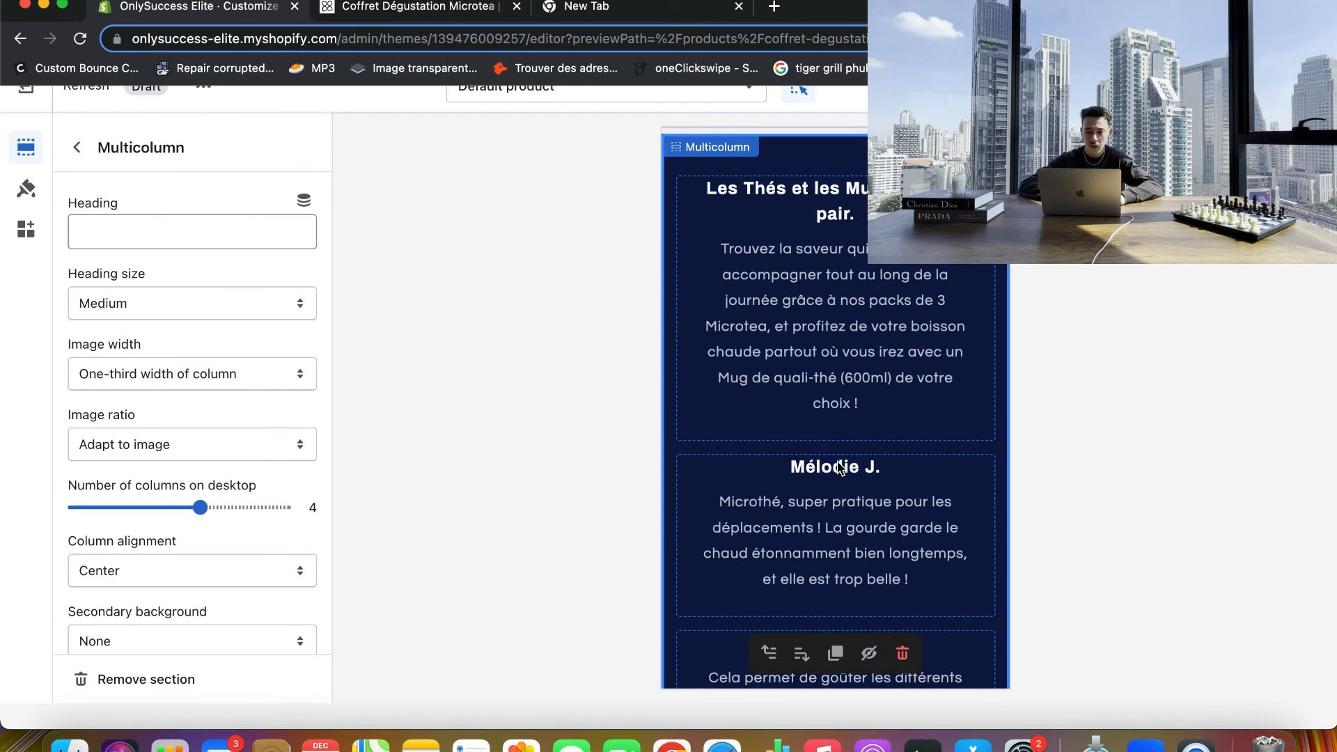
mouse_move(832, 456)
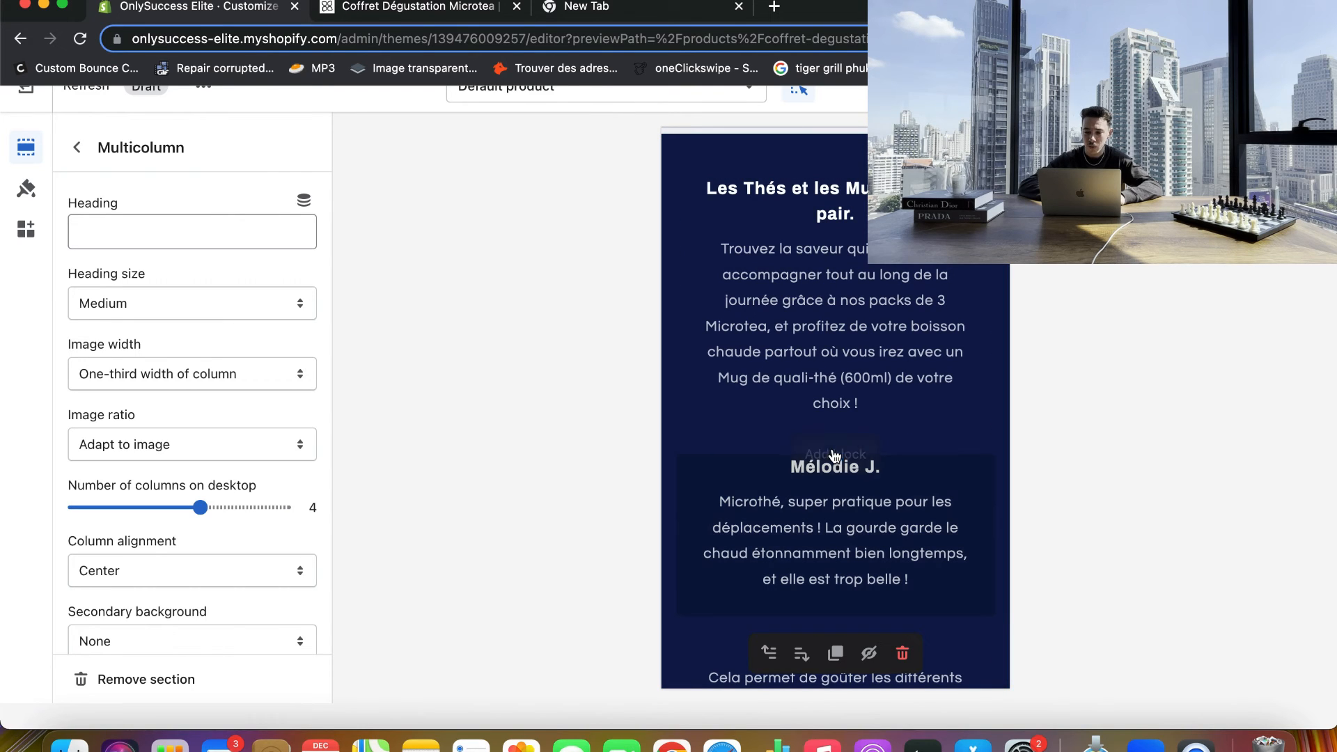
click(825, 457)
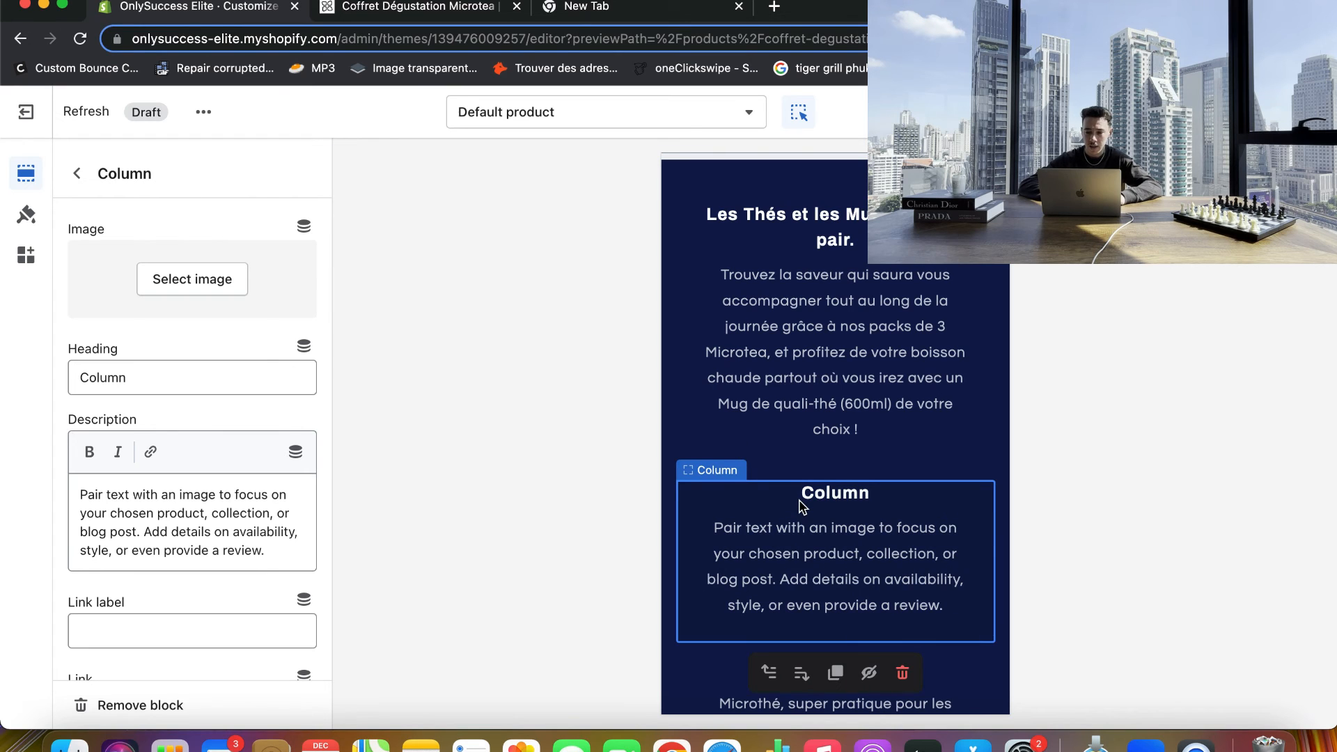
scroll(800, 501, down, 2)
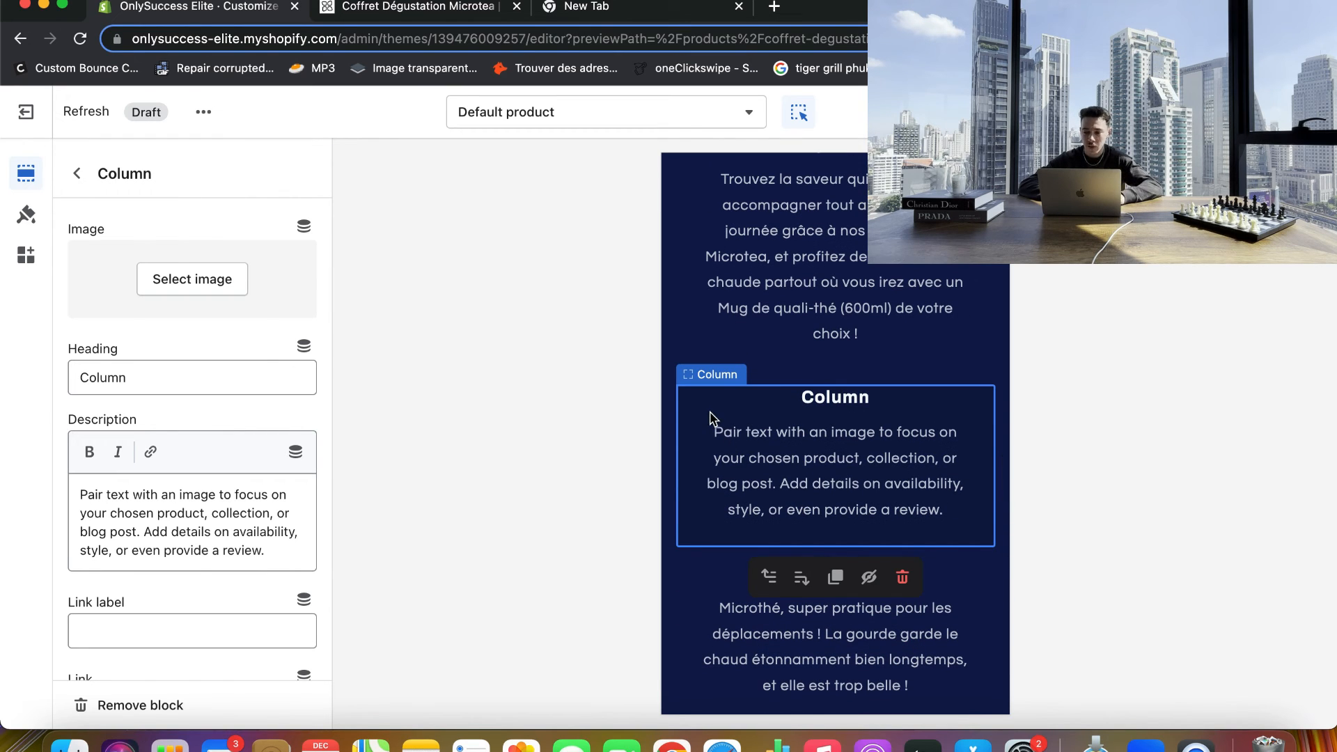
click(903, 578)
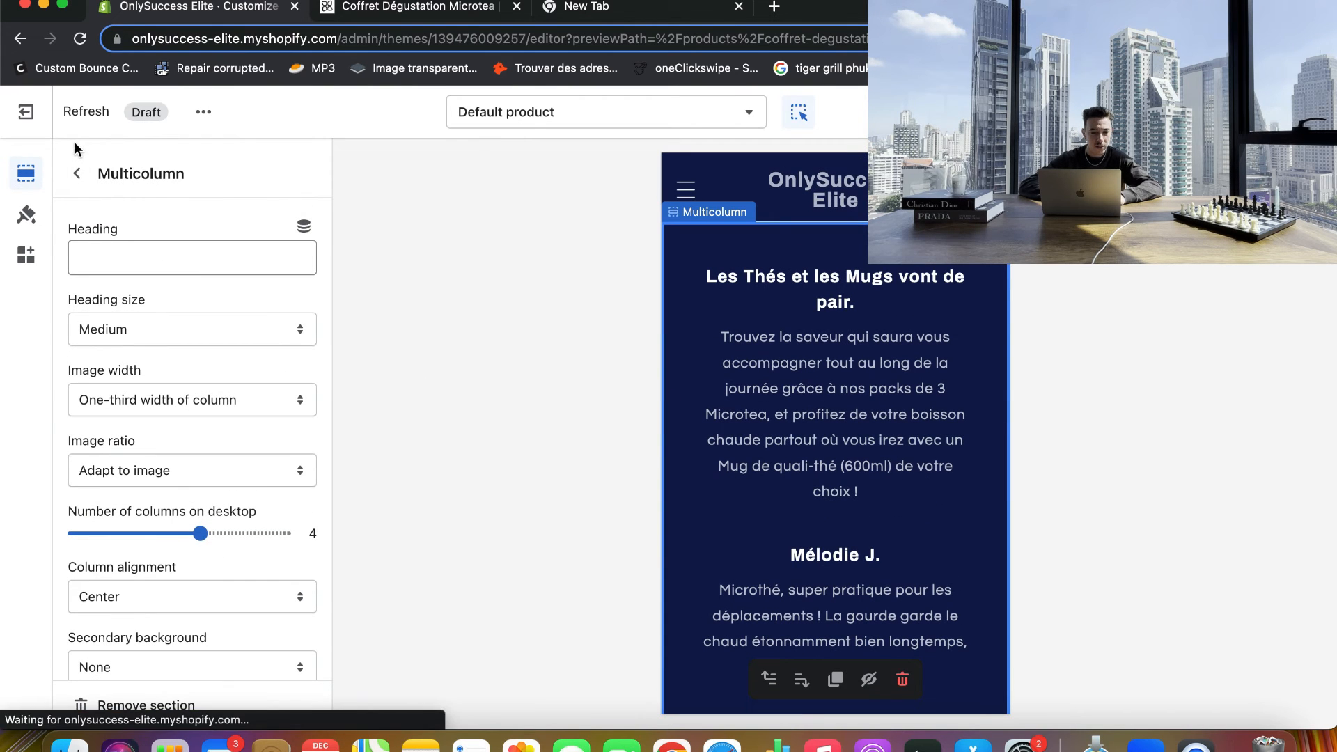
- Add a new column at the end of the multicolumn section and hide it
click(77, 173)
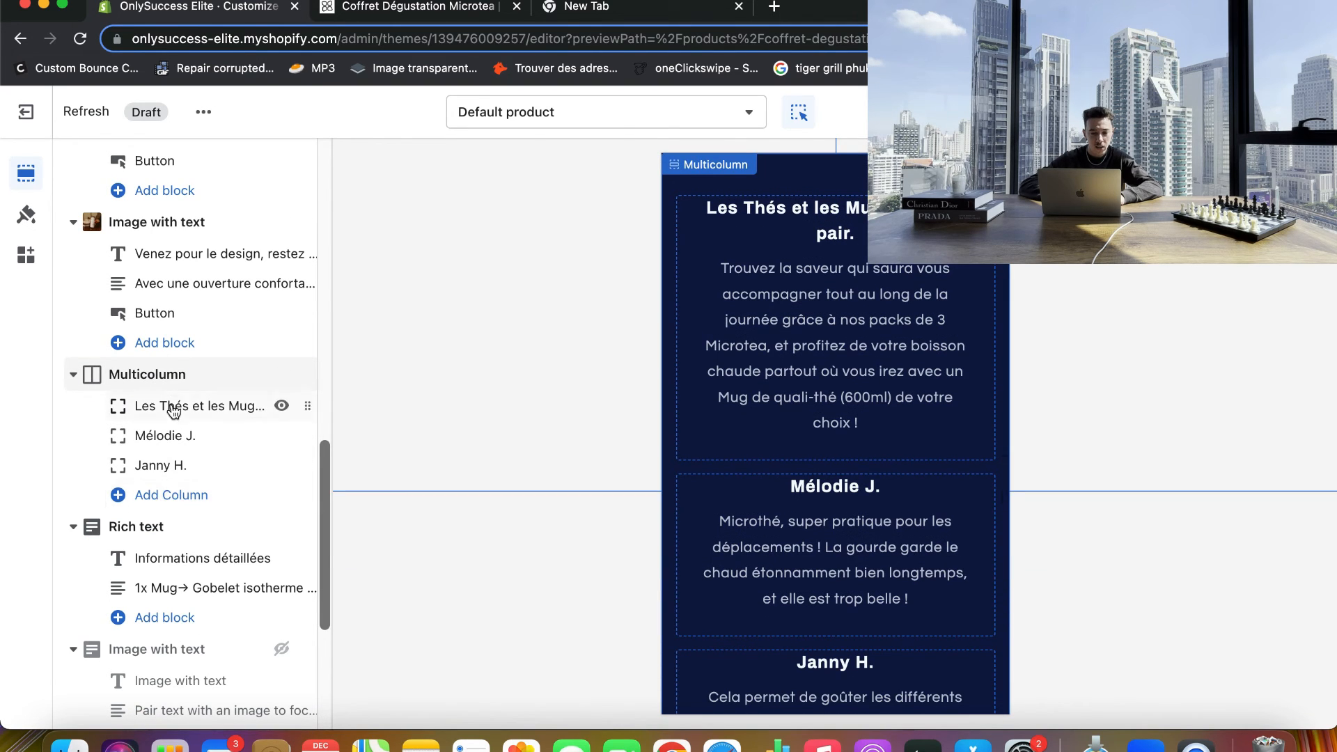
click(169, 494)
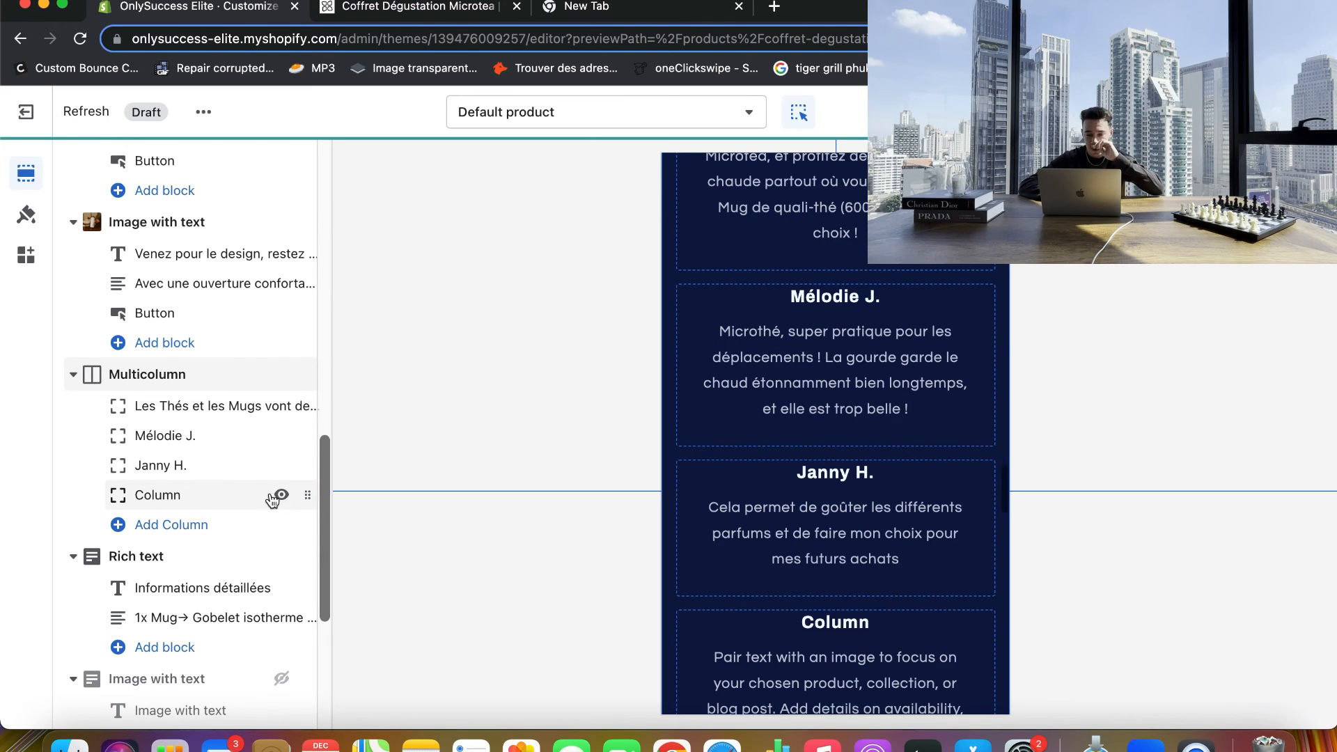
click(202, 433)
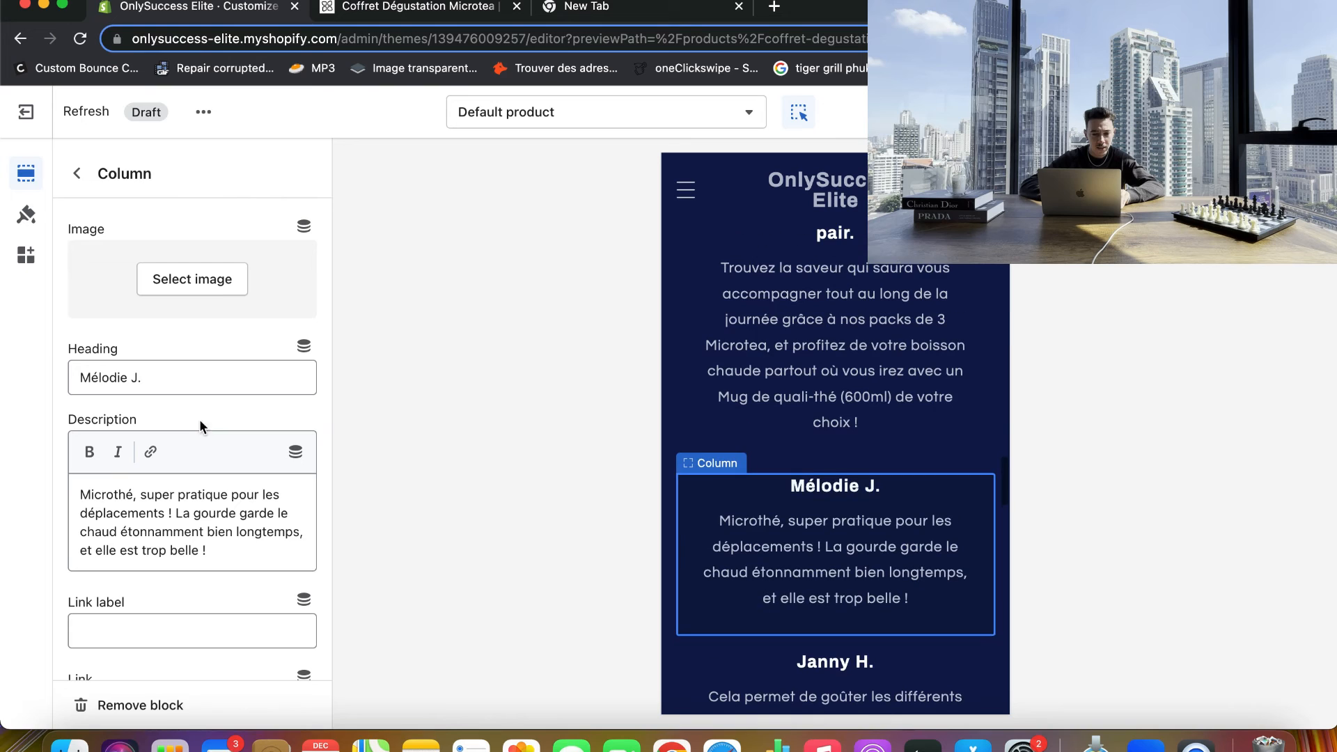
scroll(189, 396, up, 2)
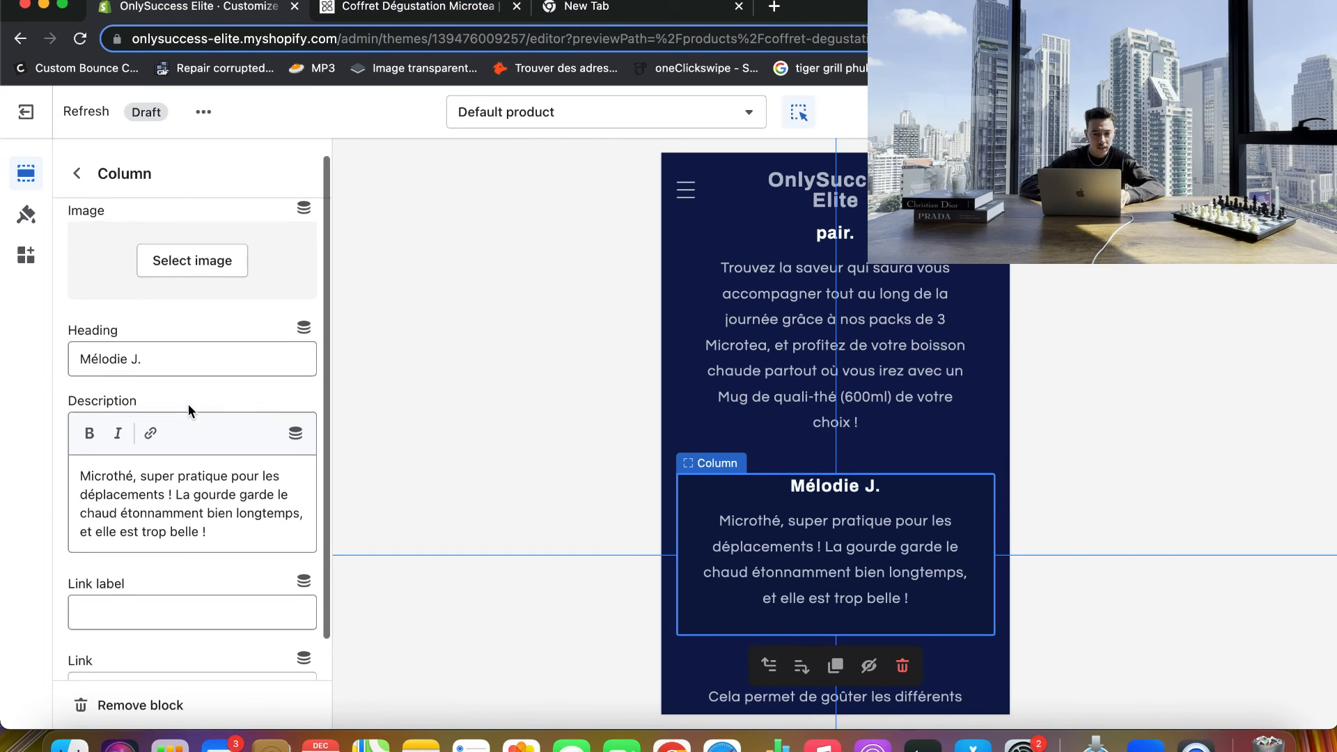
click(77, 173)
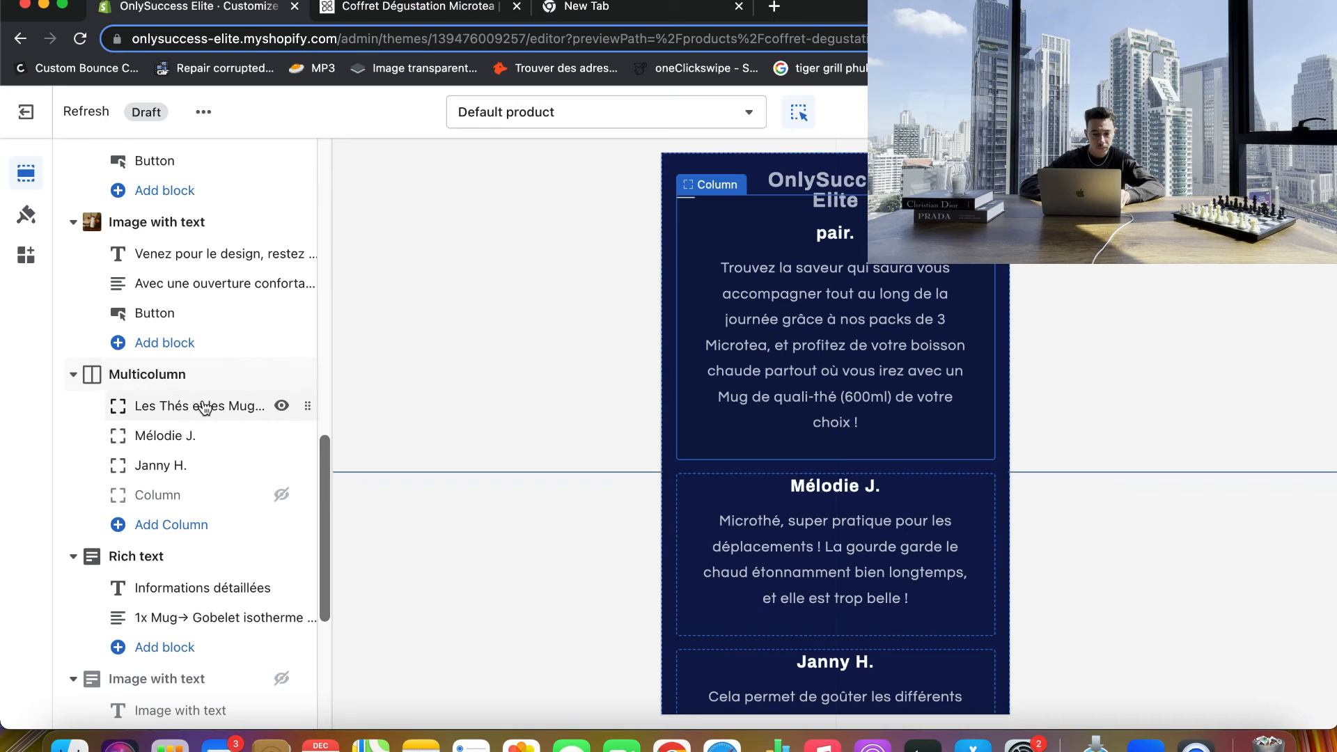
- Look through the theme sections that can be added to the product template without adding one
scroll(204, 405, down, 5)
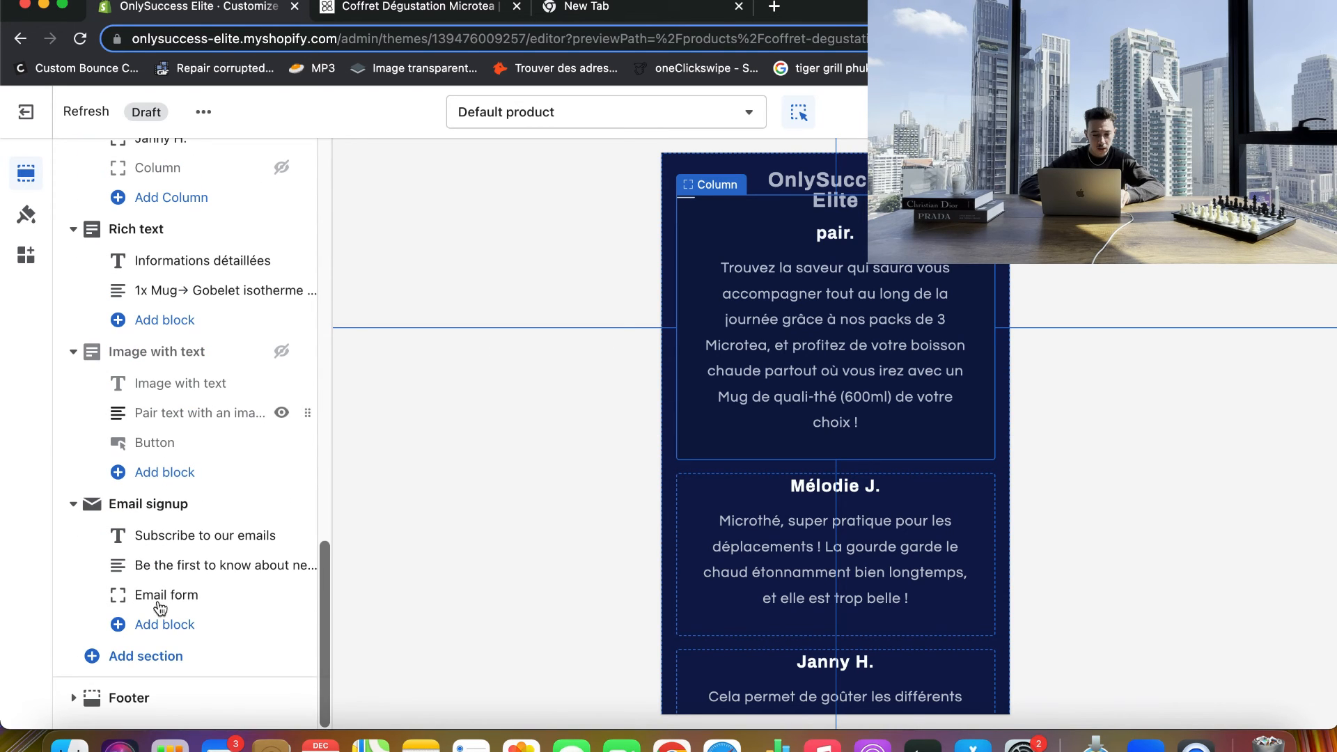
click(148, 655)
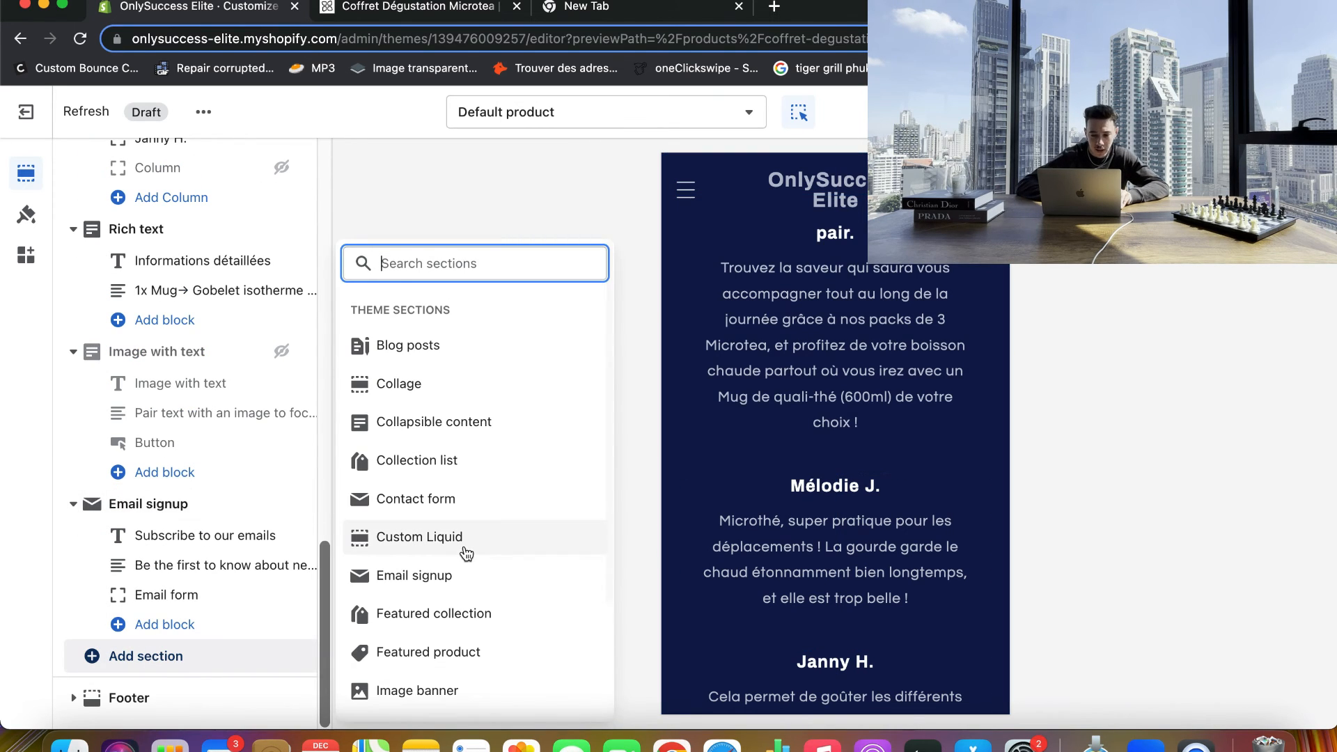
scroll(467, 554, down, 4)
click(409, 545)
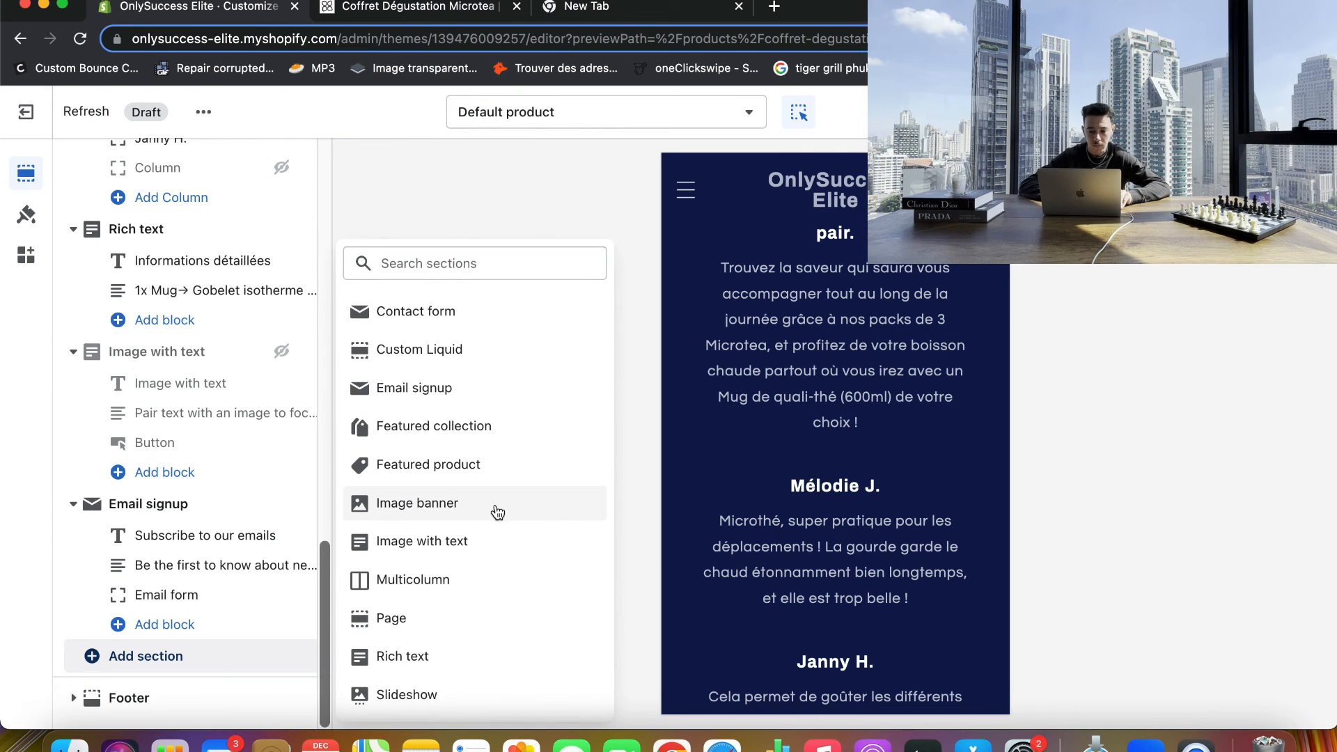
scroll(498, 513, down, 4)
scroll(498, 513, up, 8)
click(190, 396)
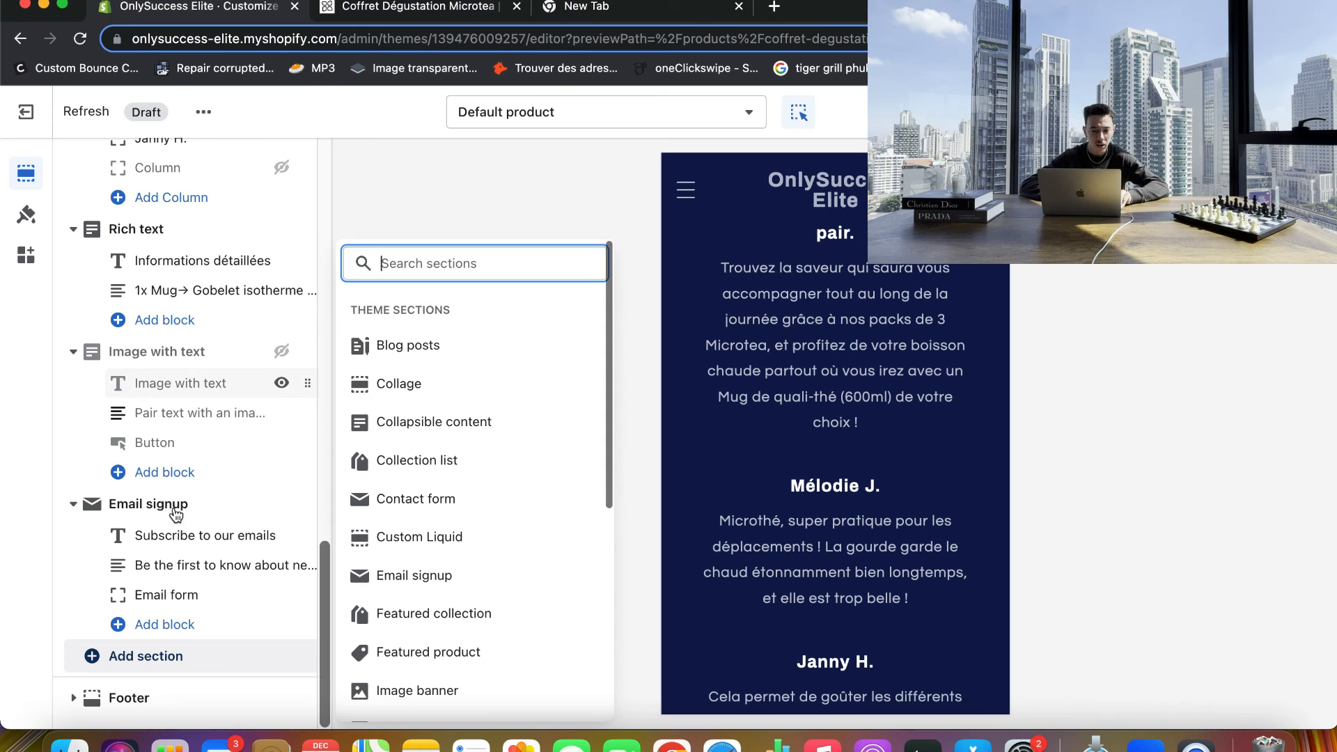
click(472, 179)
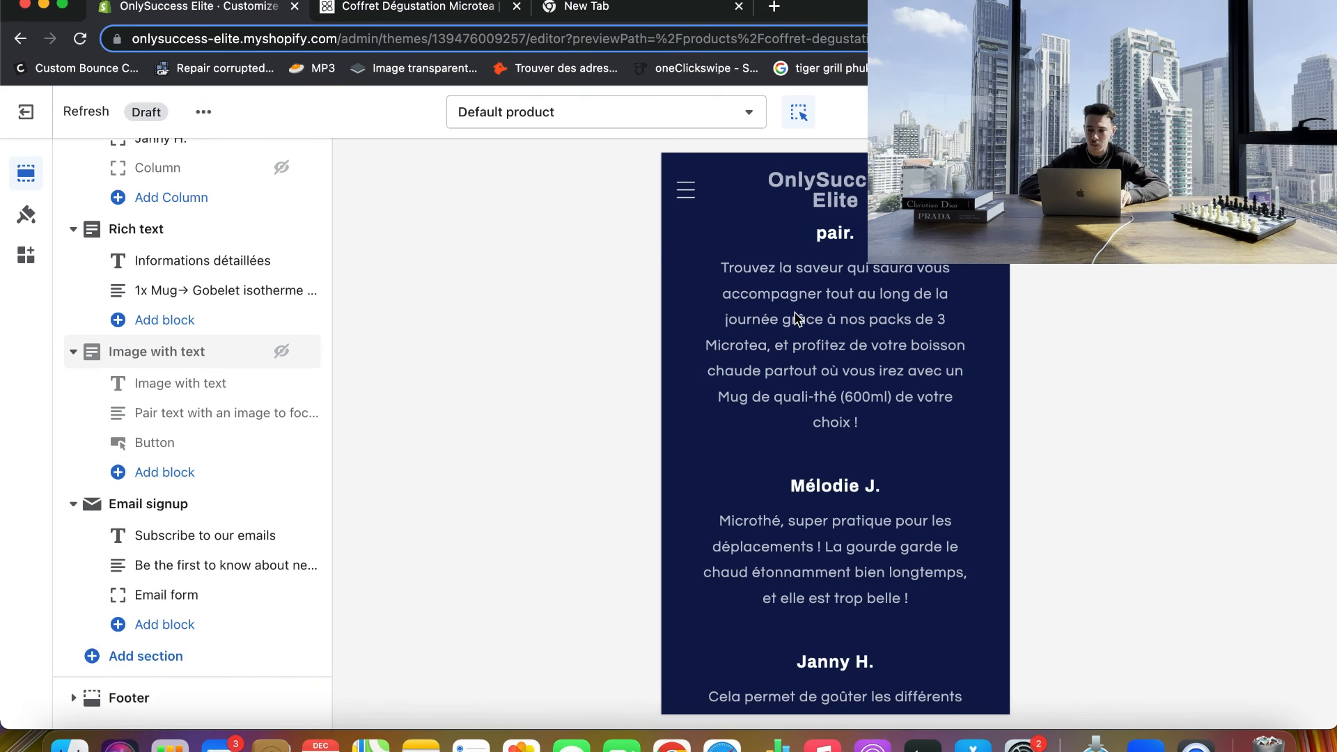
- Show the hidden column, set its heading to "Découvrez nos avis clients:" and clear its description
scroll(797, 318, up, 3)
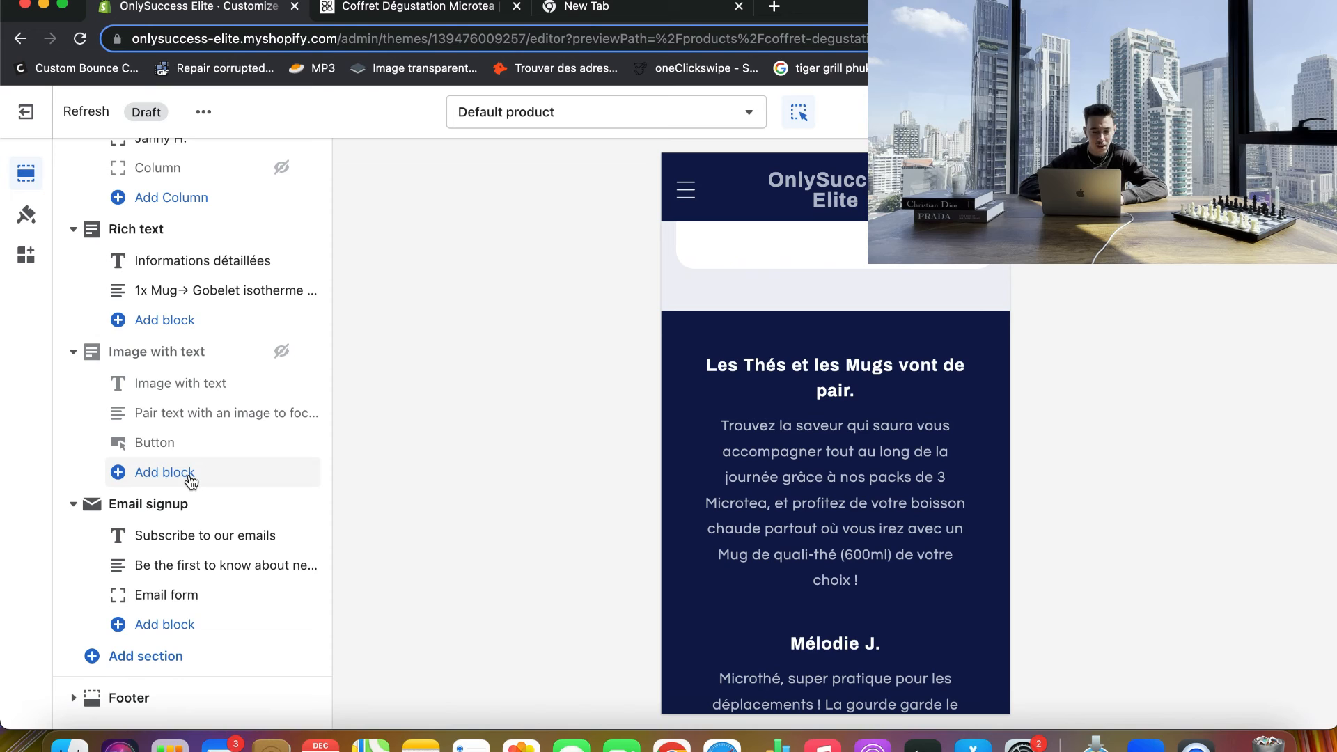
scroll(202, 384, up, 3)
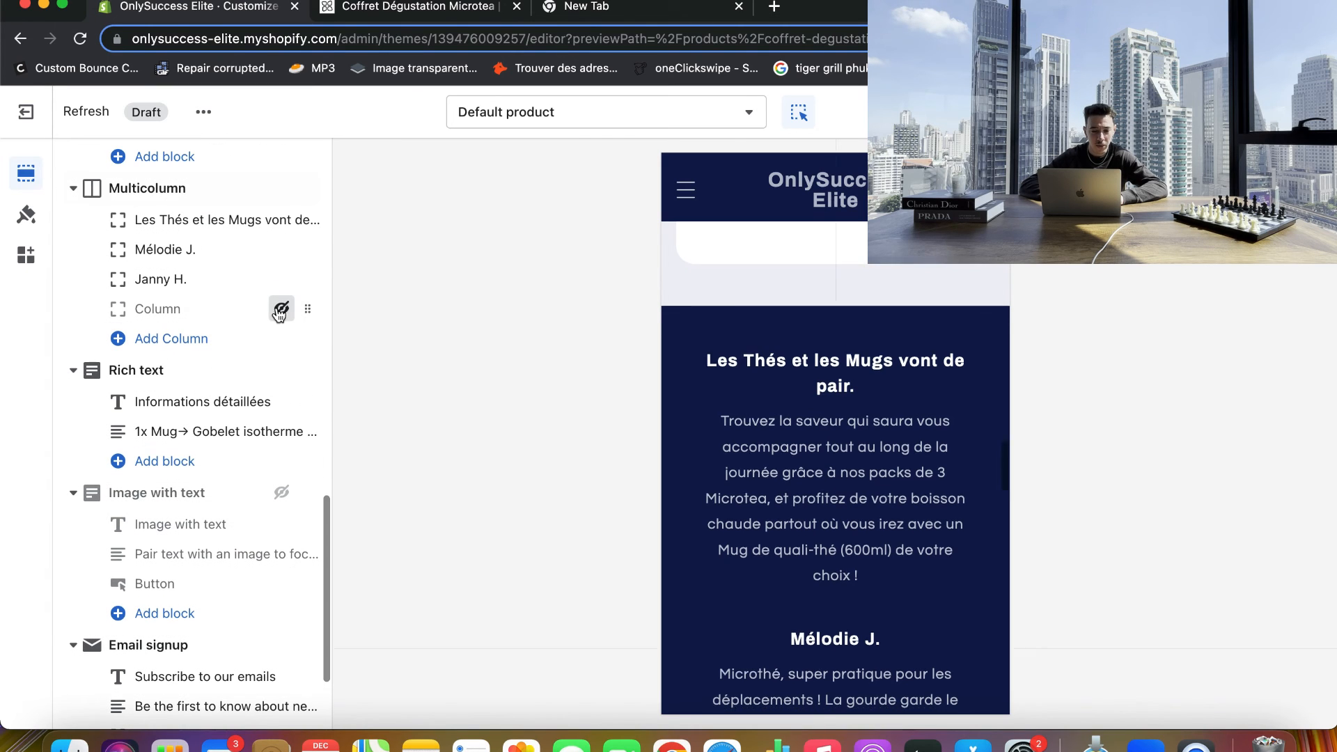
click(185, 310)
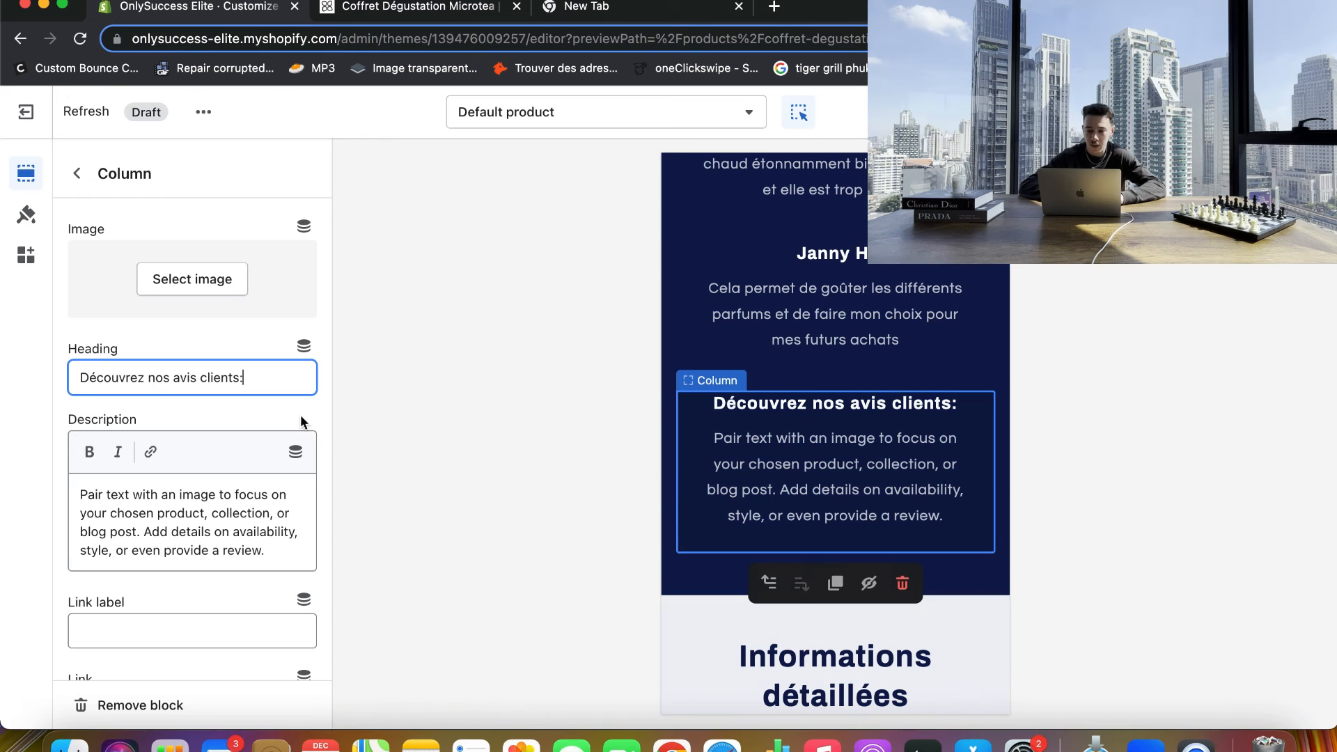
key(super+a)
key(BackSpace)
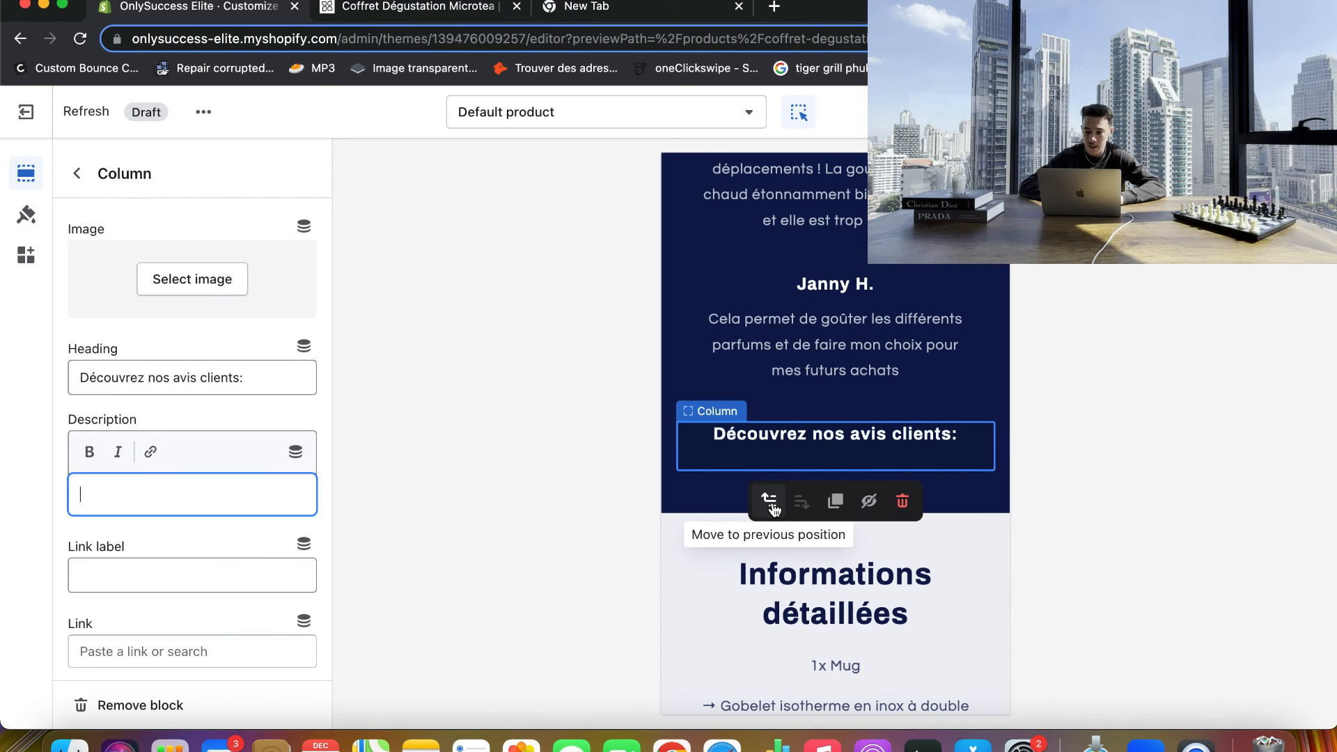
- Move the "Découvrez nos avis clients:" column up two positions, directly above the first customer review
click(772, 504)
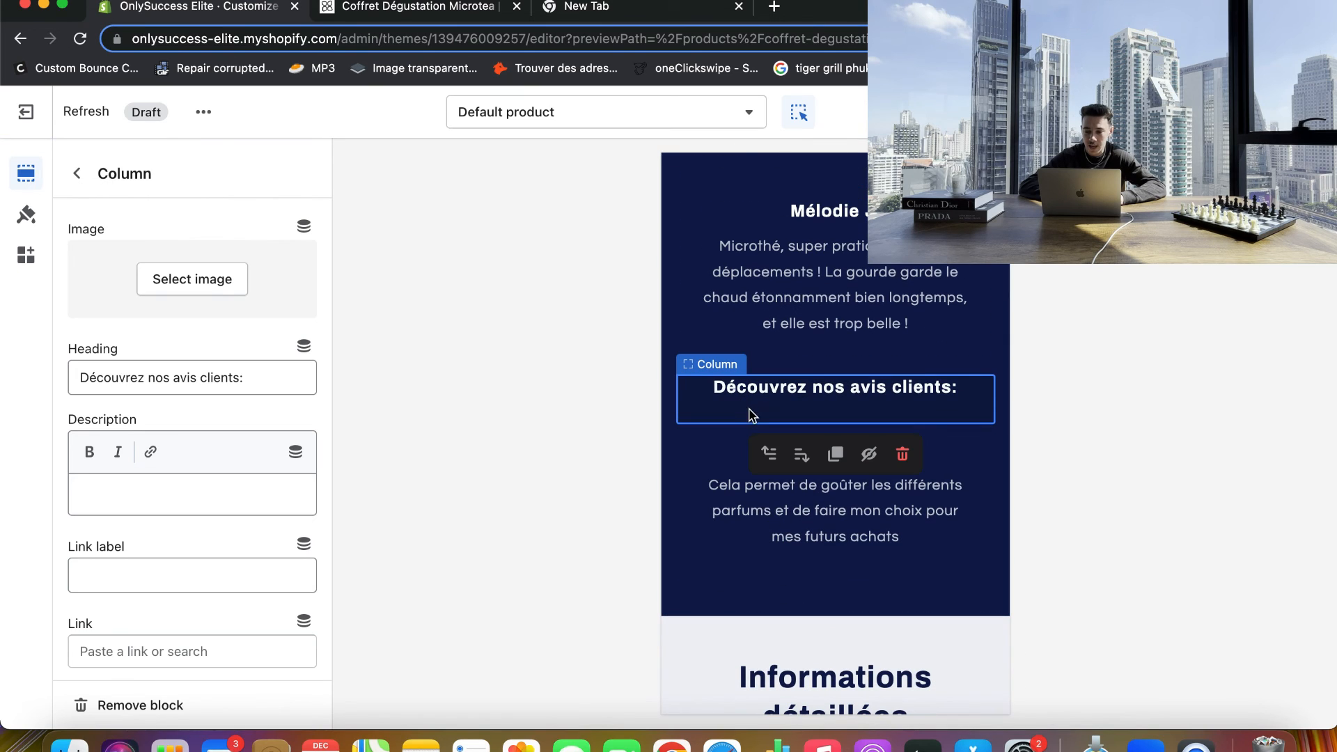
click(770, 456)
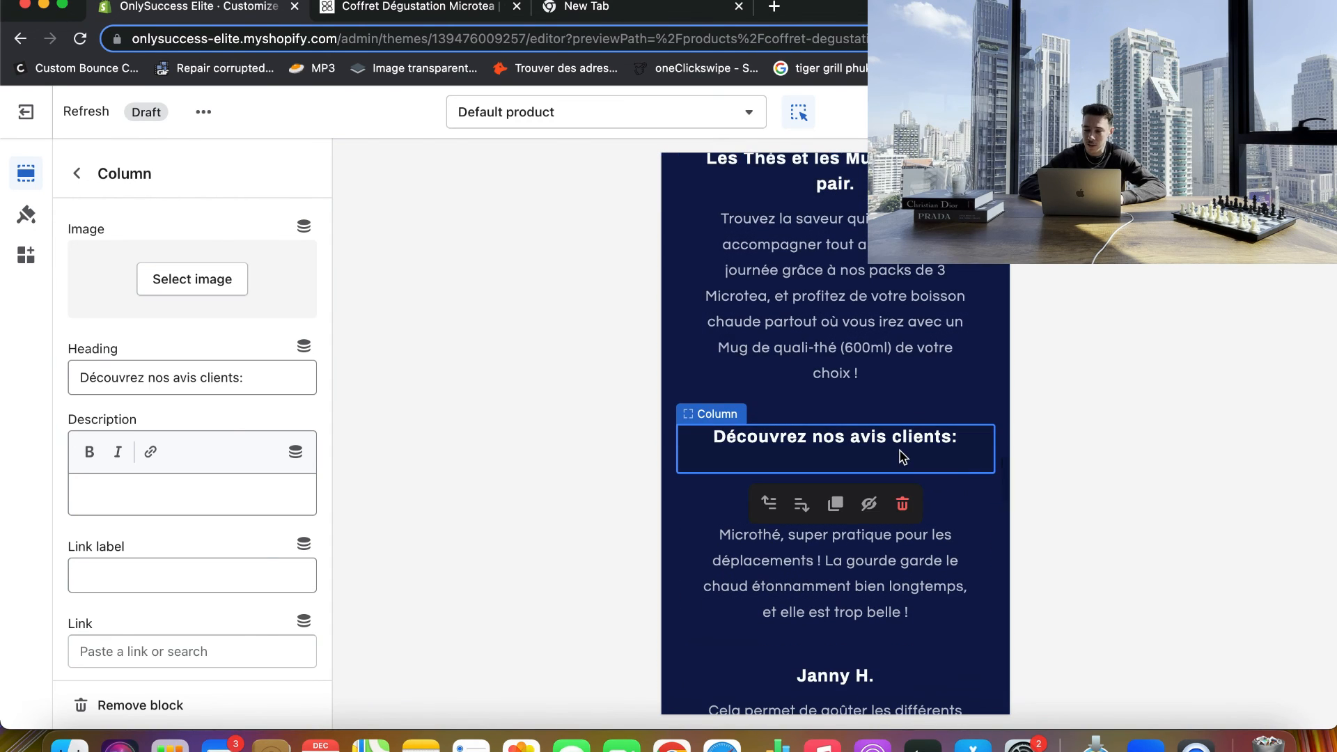
scroll(903, 456, down, 3)
scroll(757, 488, down, 1)
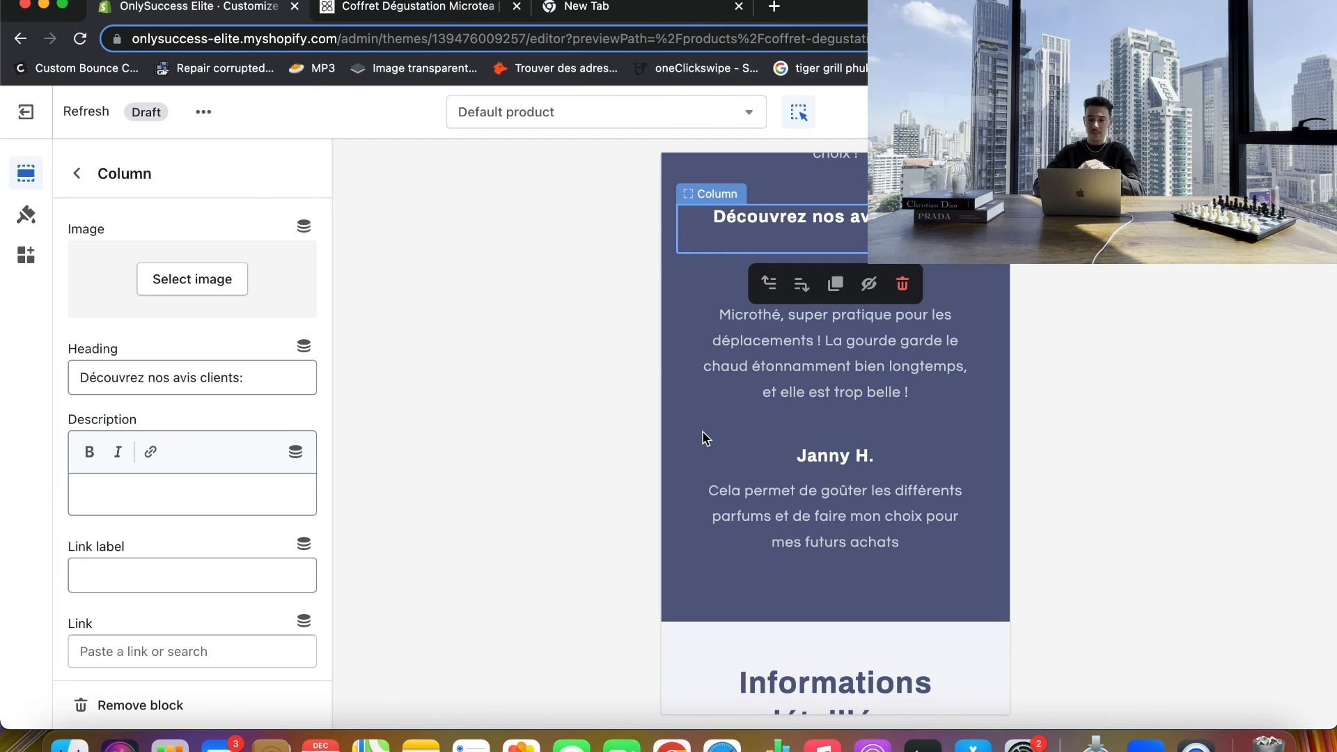
- Examine the Waterdrop "Coffret Dégustation Microtea" product page for reference and return to the theme editor
click(402, 11)
scroll(507, 411, down, 7)
scroll(507, 411, up, 7)
scroll(508, 416, down, 15)
scroll(507, 415, up, 20)
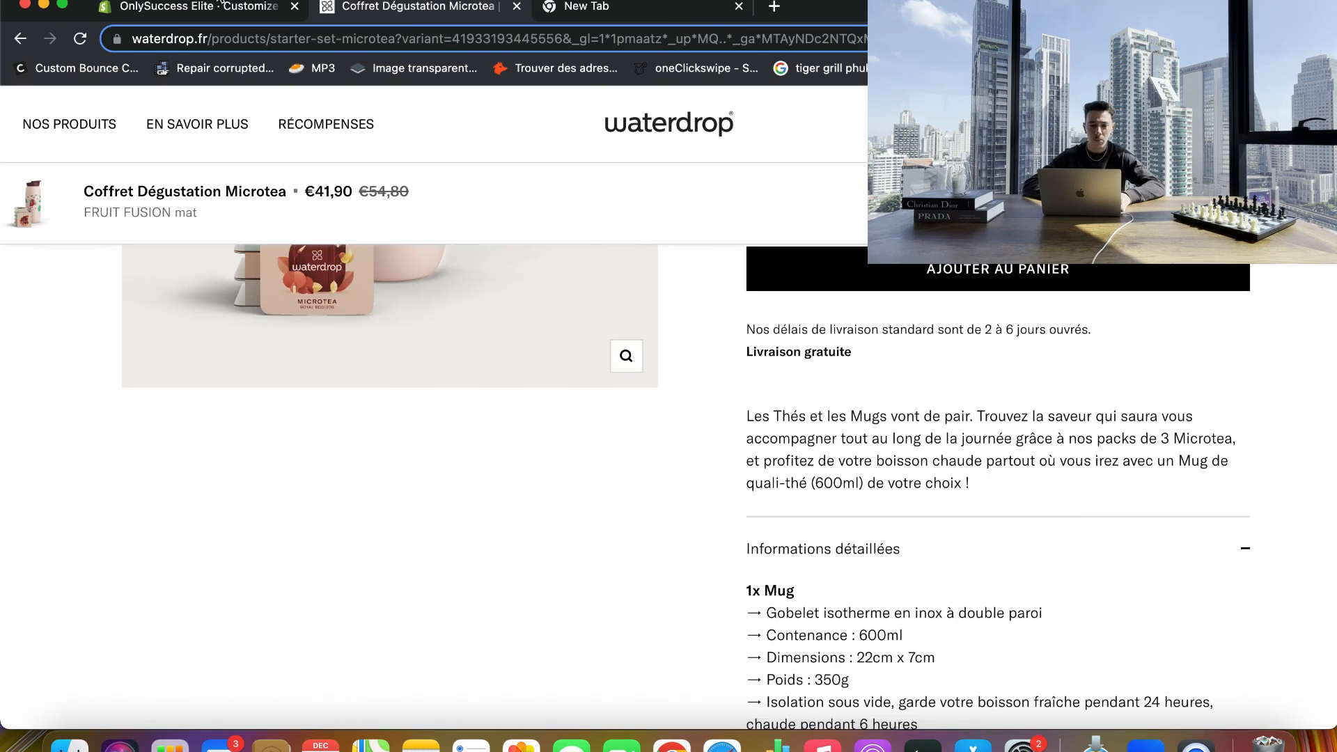
click(220, 5)
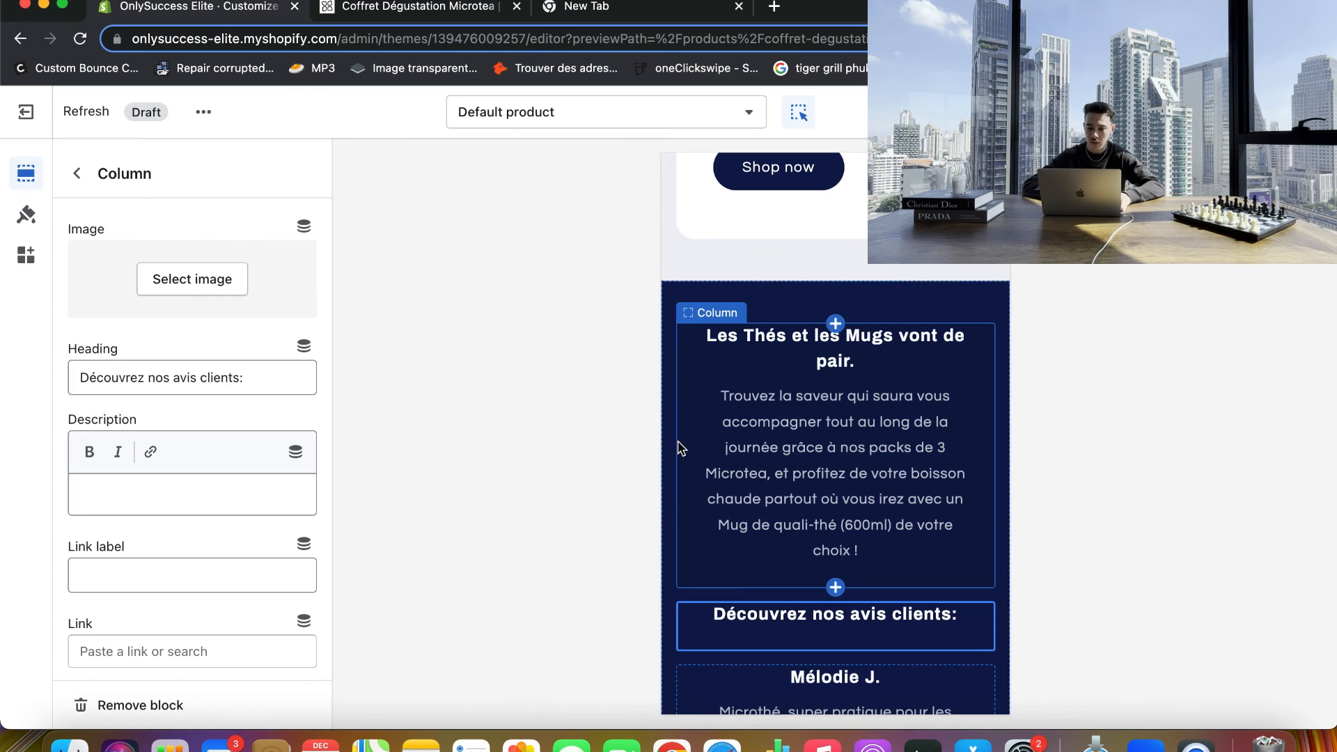
- Review the whole product page preview, from the collapsible rows through the image-with-text, multicolumn and text sections to the footer
scroll(709, 442, up, 5)
scroll(709, 440, up, 10)
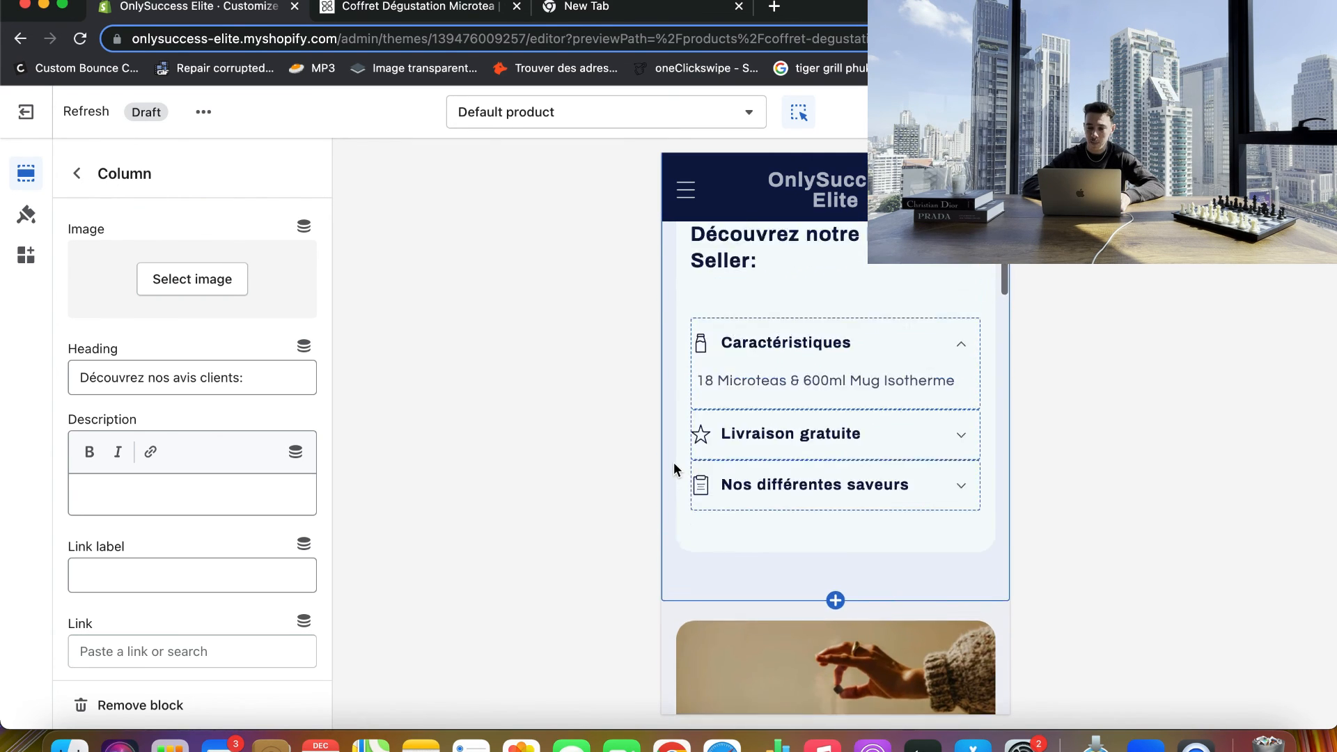
scroll(674, 461, up, 8)
scroll(674, 461, down, 12)
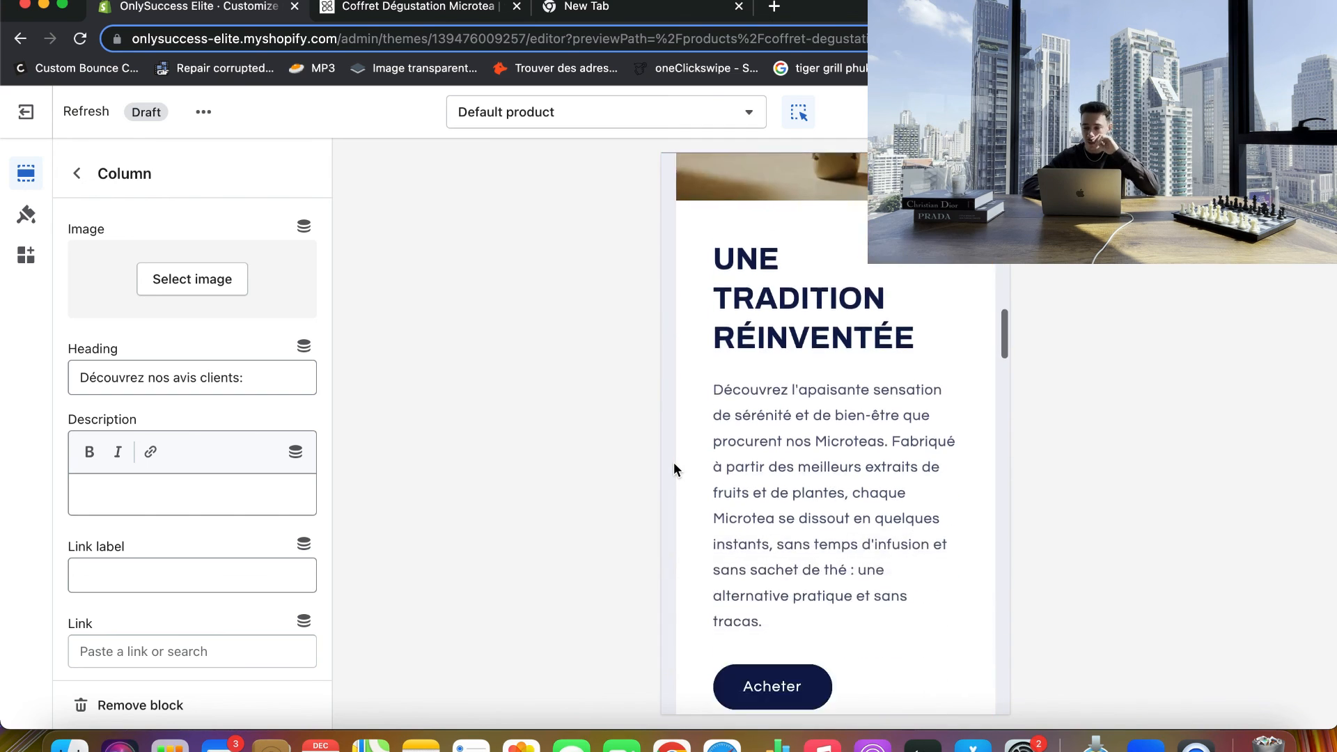
scroll(674, 462, down, 15)
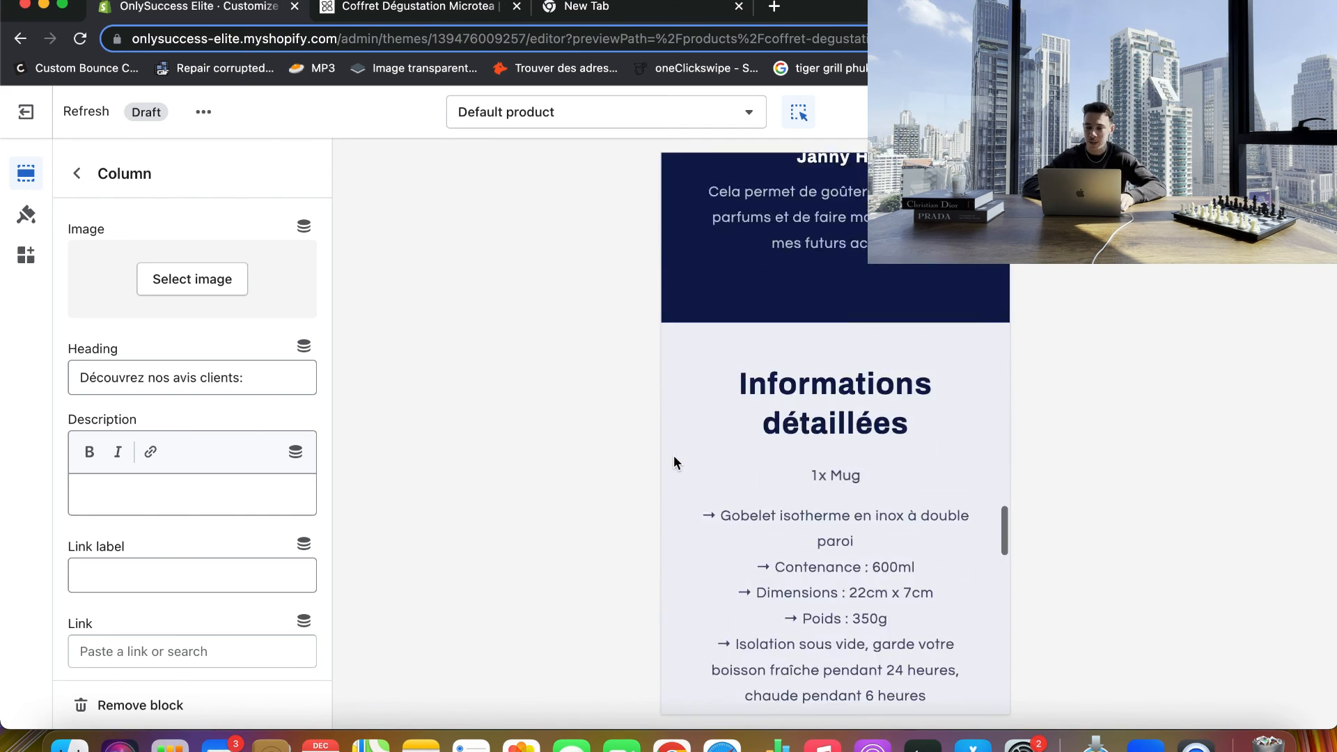
scroll(674, 461, down, 15)
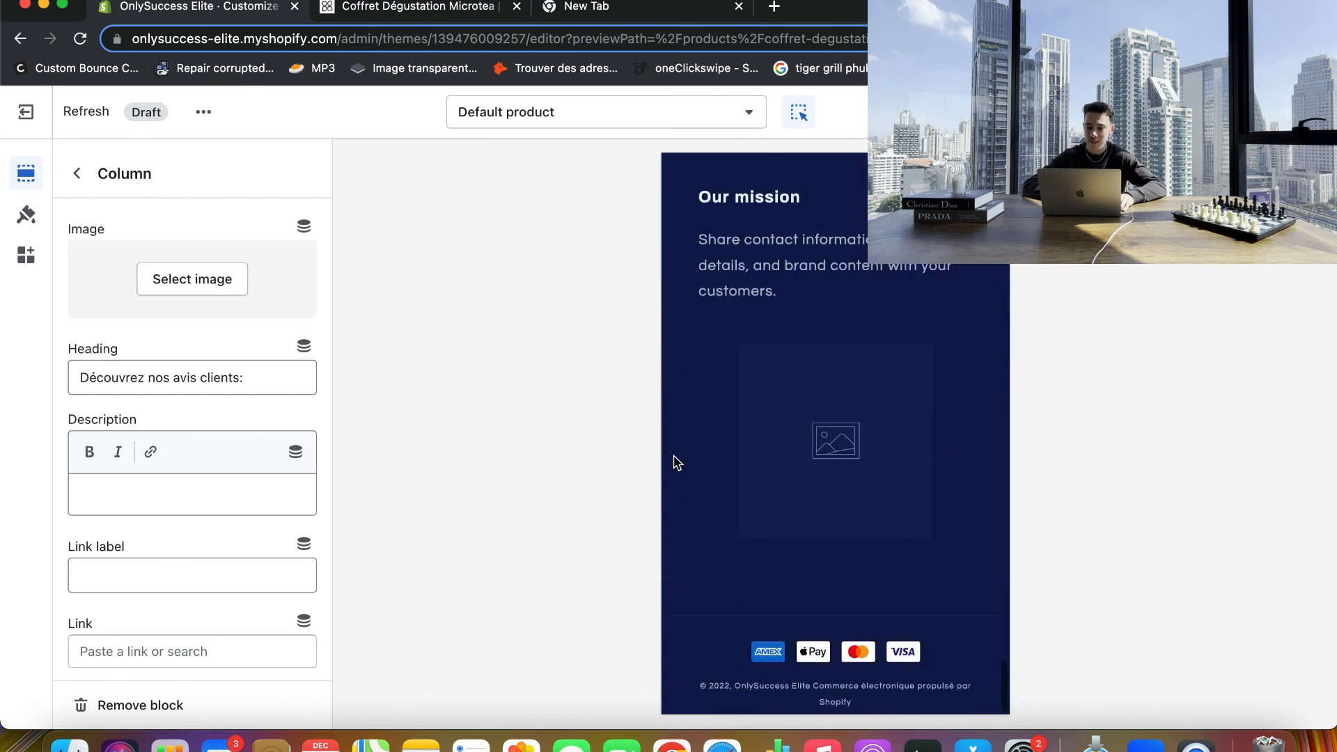
scroll(674, 454, up, 10)
scroll(674, 445, down, 11)
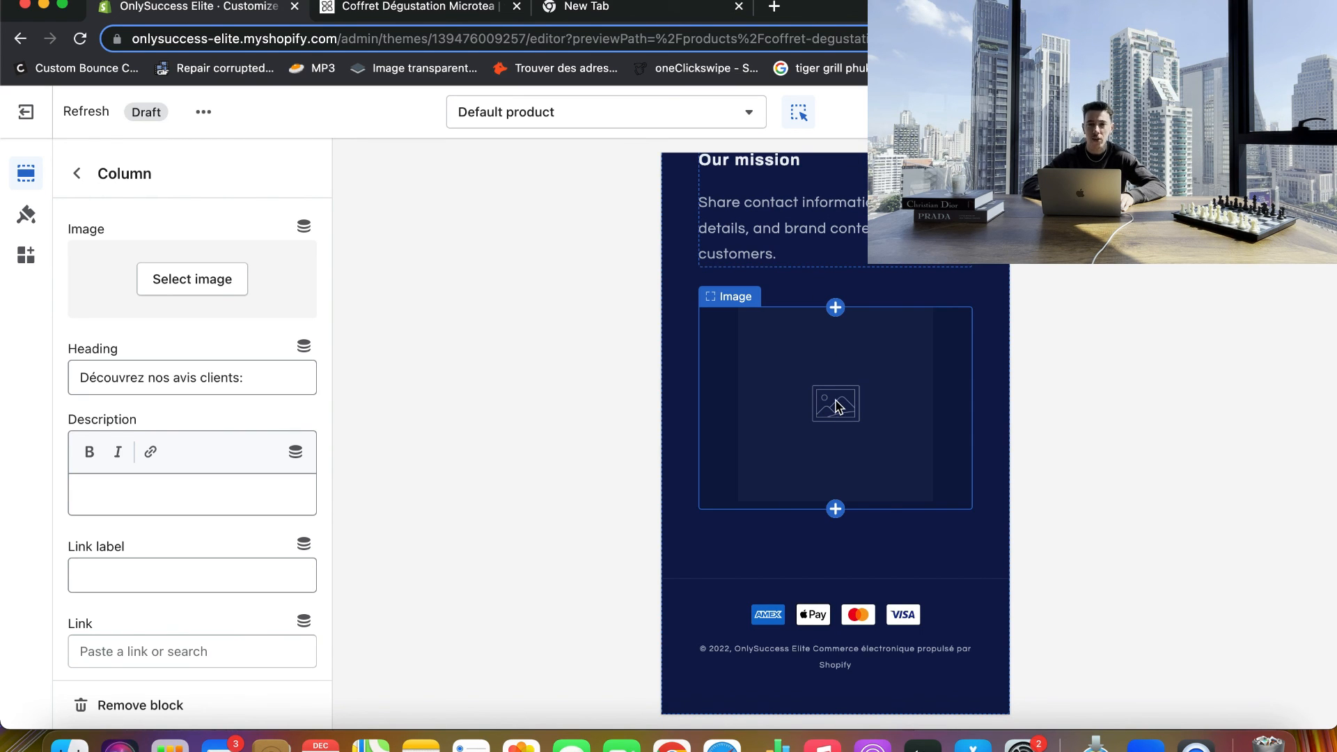
- Open the settings of the footer's image block, its "Our mission" text block and the email signup subheading
click(835, 406)
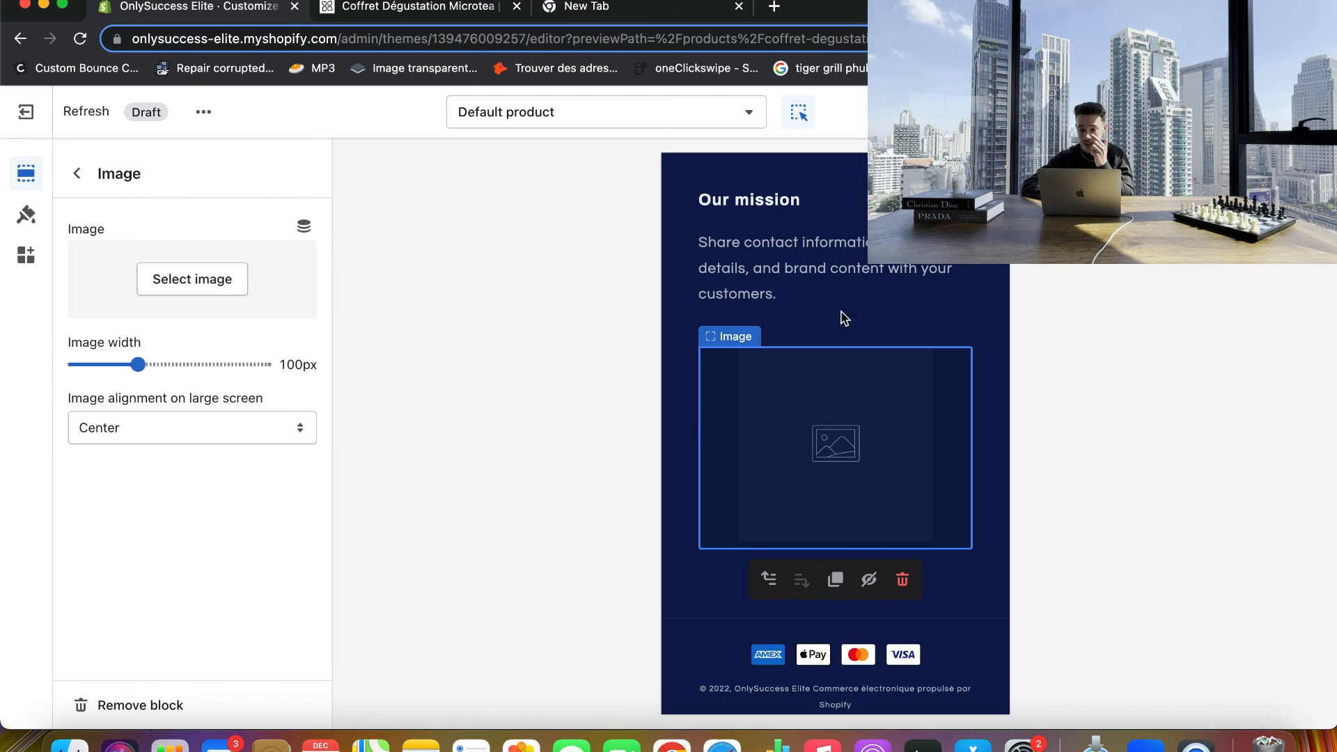
click(828, 270)
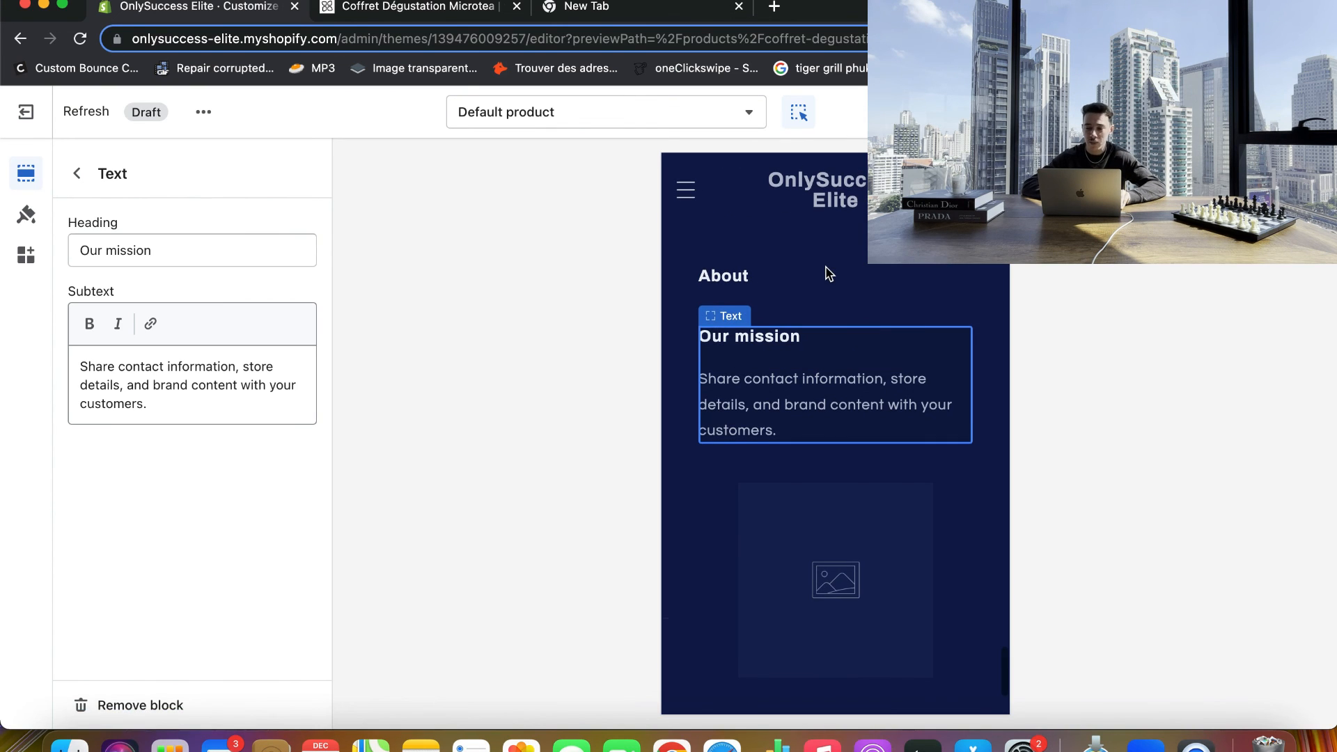
scroll(883, 387, up, 3)
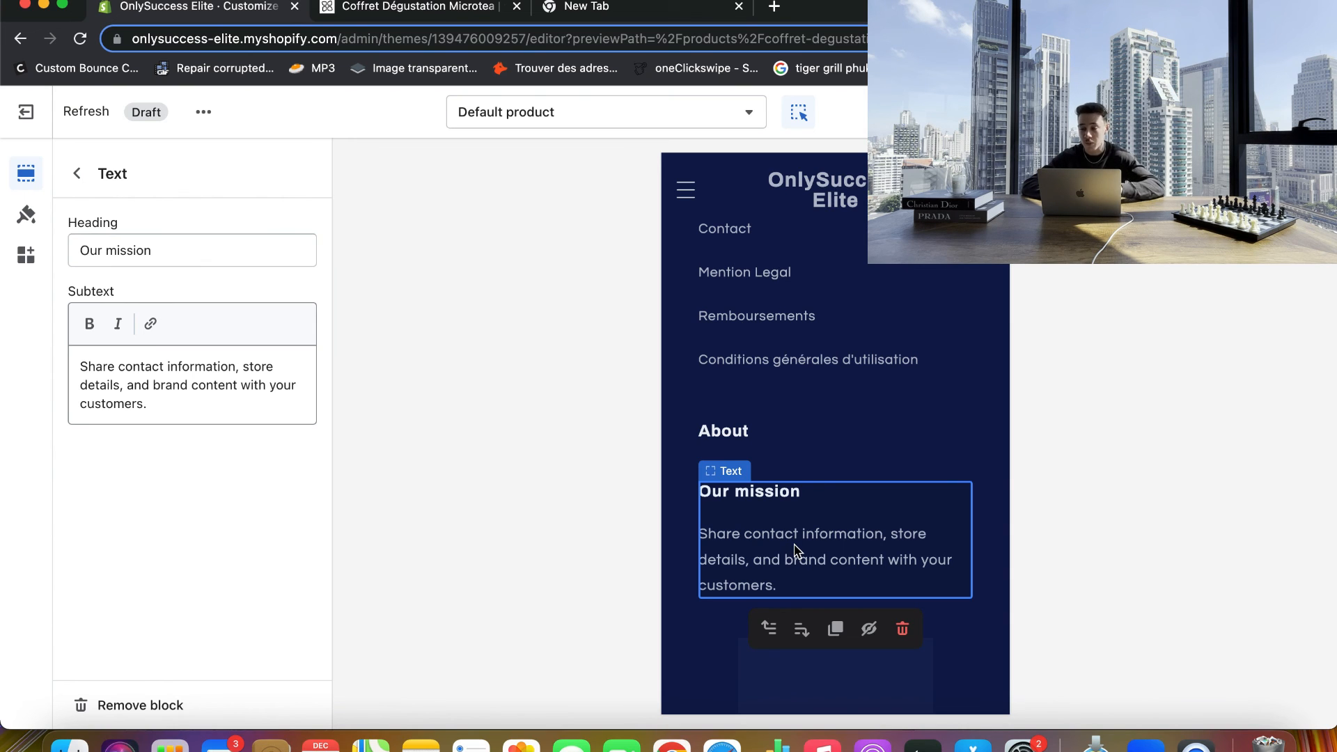
scroll(795, 550, up, 5)
scroll(773, 442, up, 1)
click(787, 437)
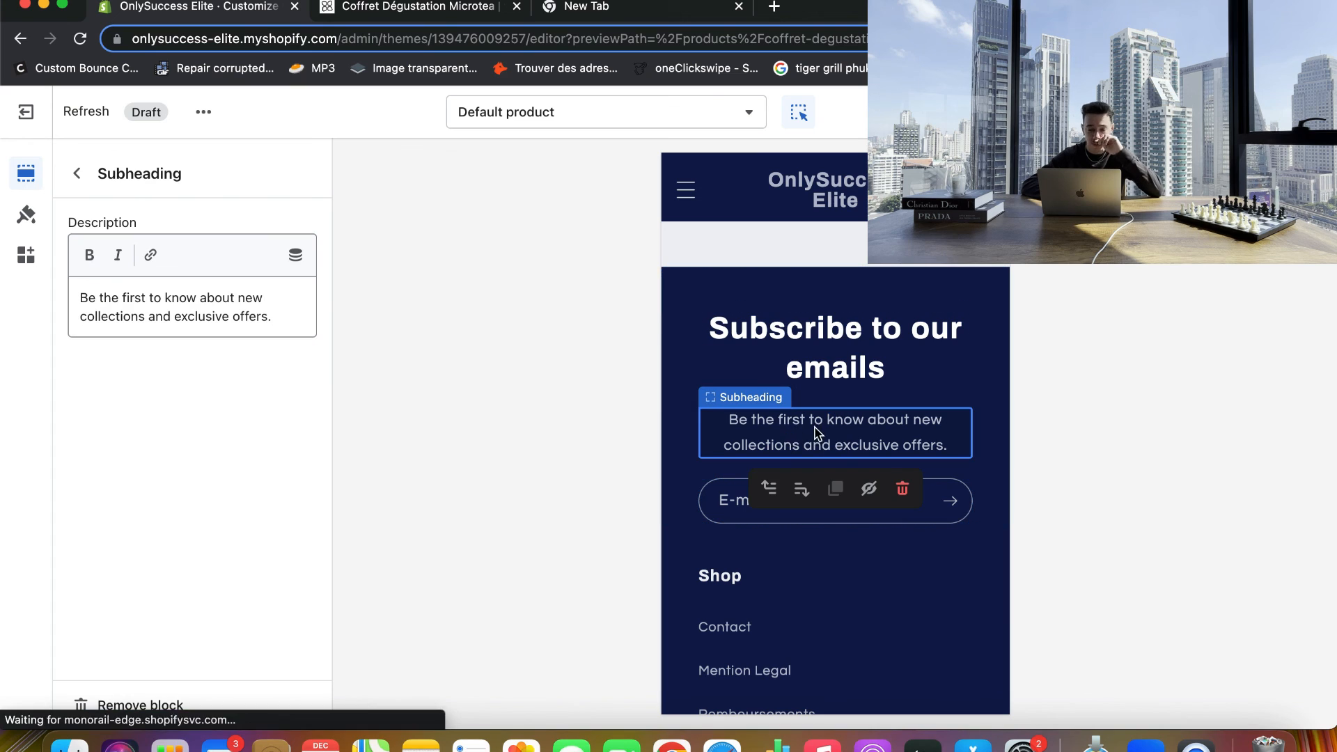
- Check the email signup's subheading description and its section settings, and return to the page's section list
triple_click(226, 309)
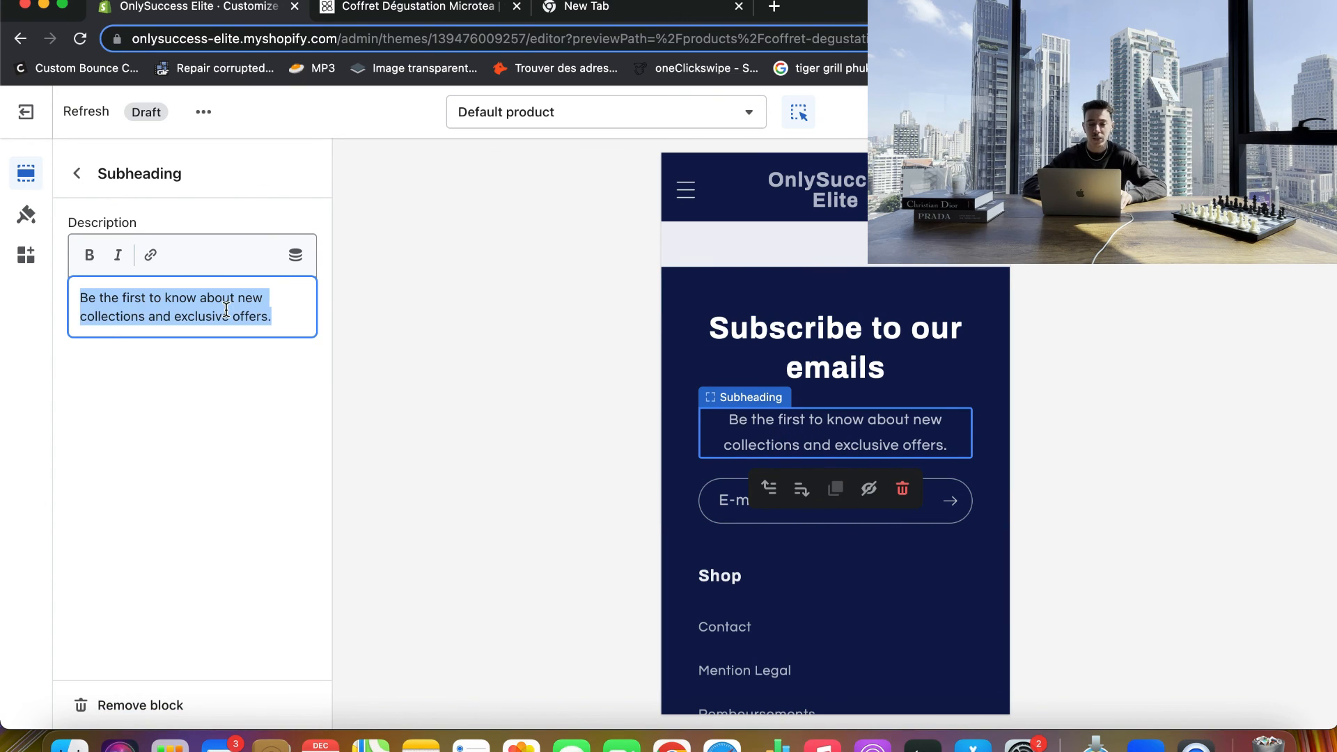
click(459, 337)
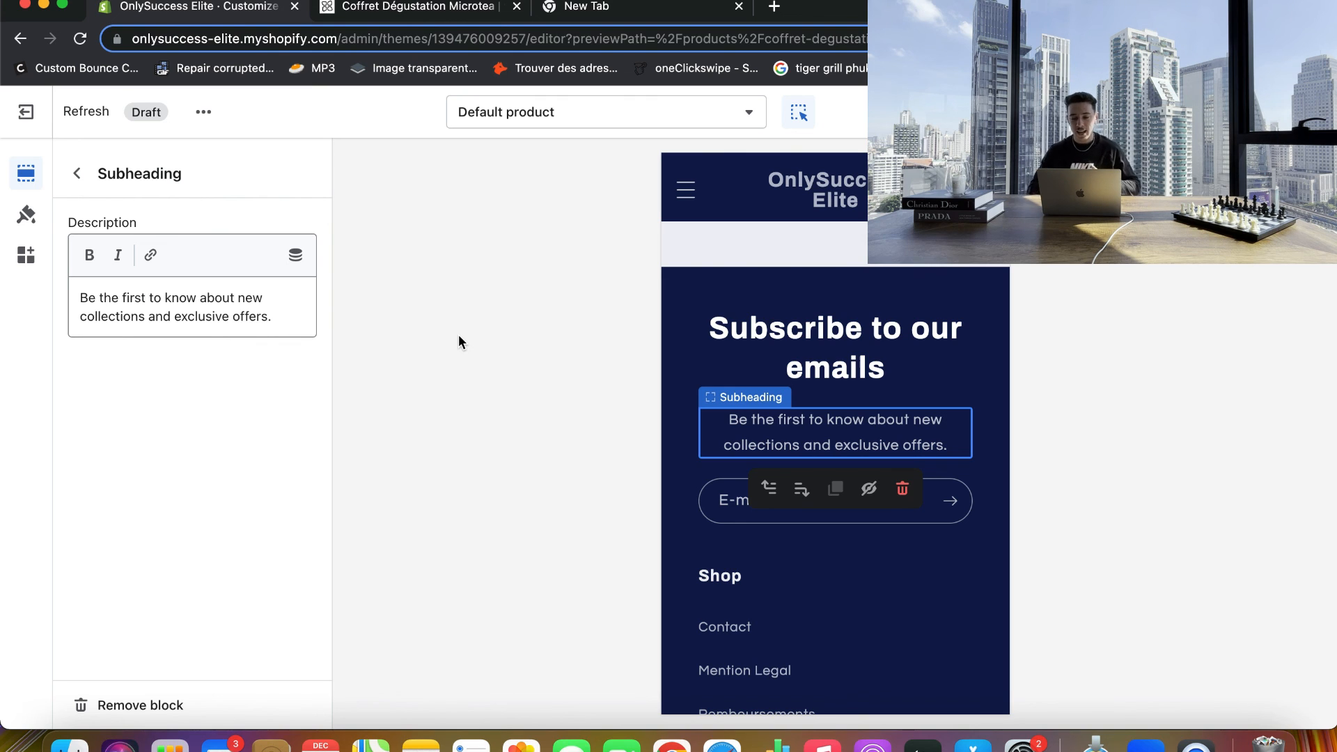
click(675, 315)
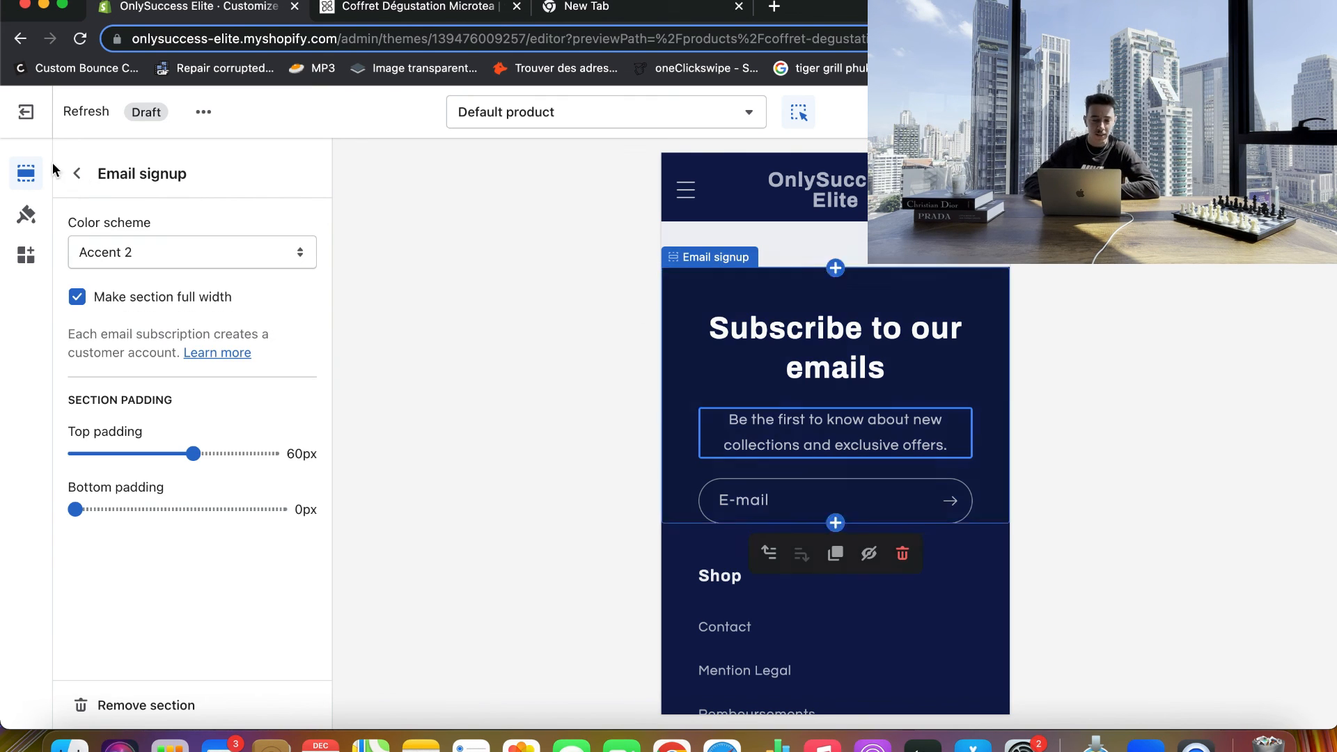
click(77, 173)
- Browse the theme and app section types available to add after the email signup, and close the list
scroll(139, 580, down, 1)
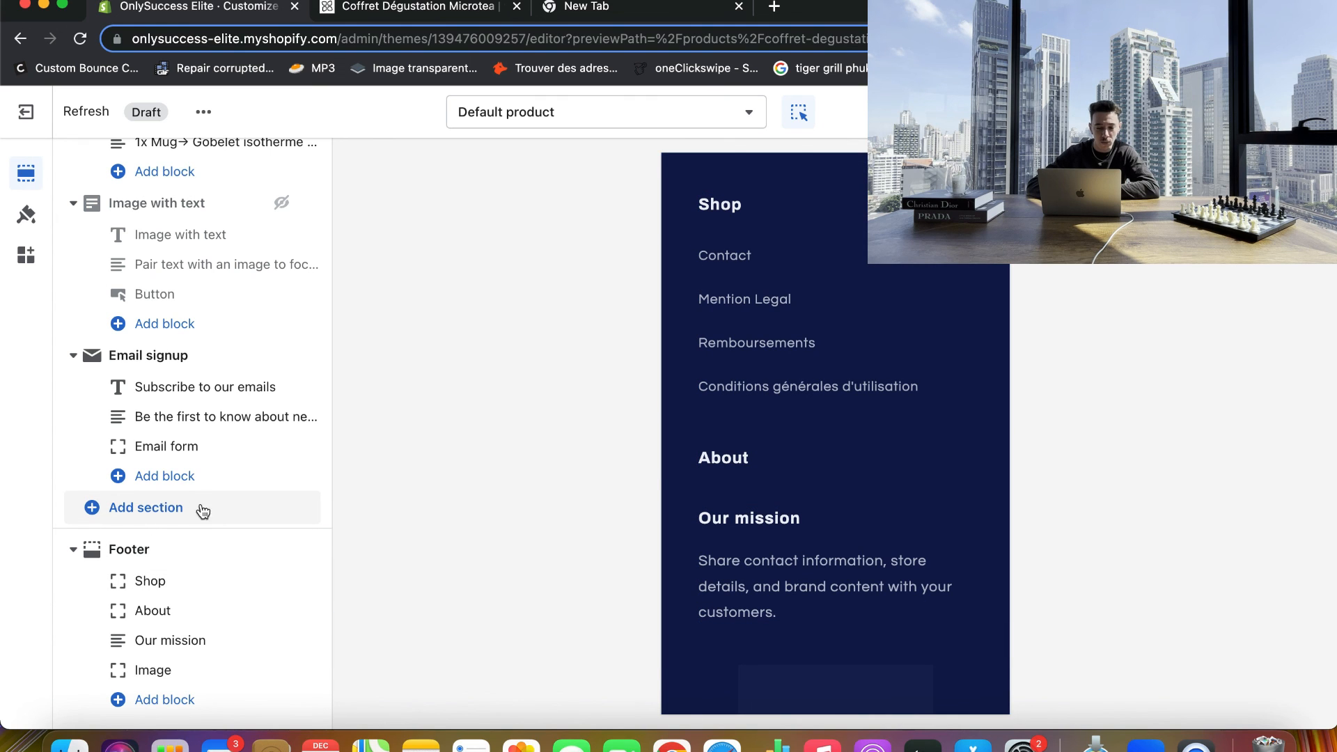
click(135, 515)
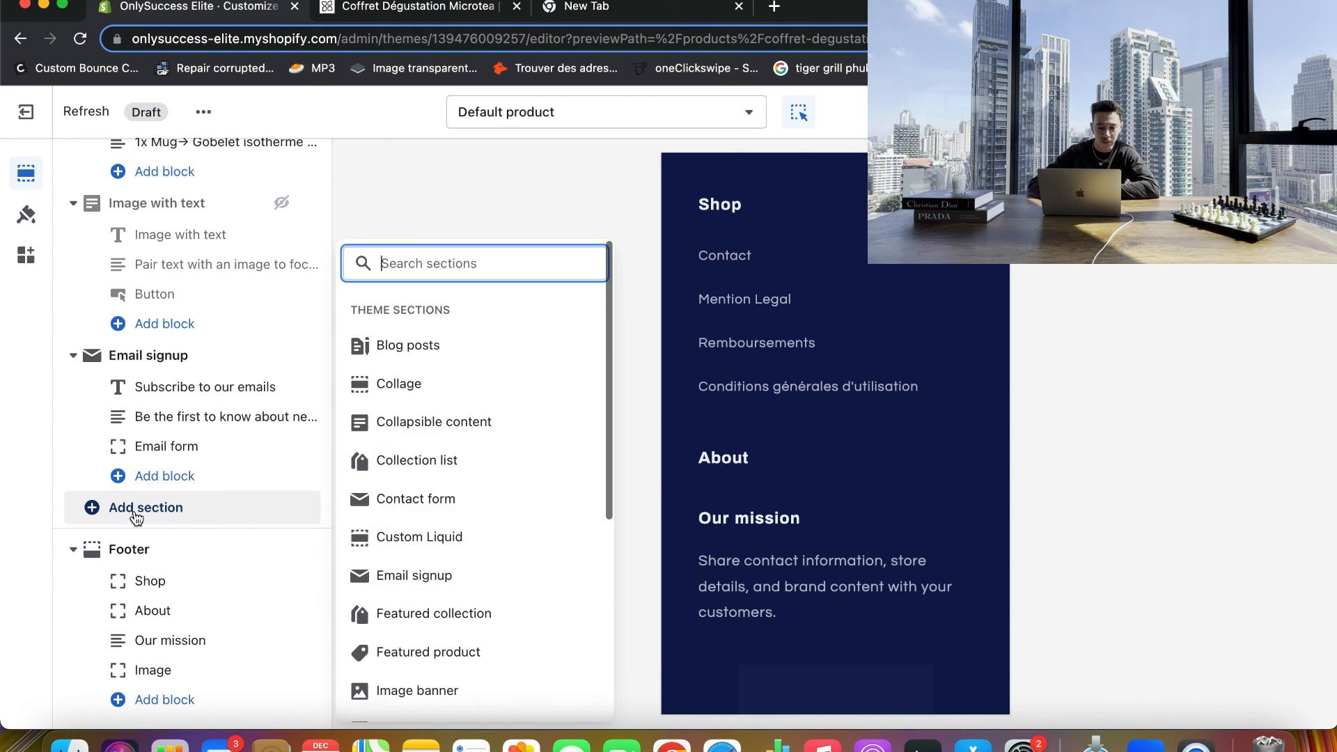
scroll(463, 550, down, 5)
scroll(463, 553, up, 1)
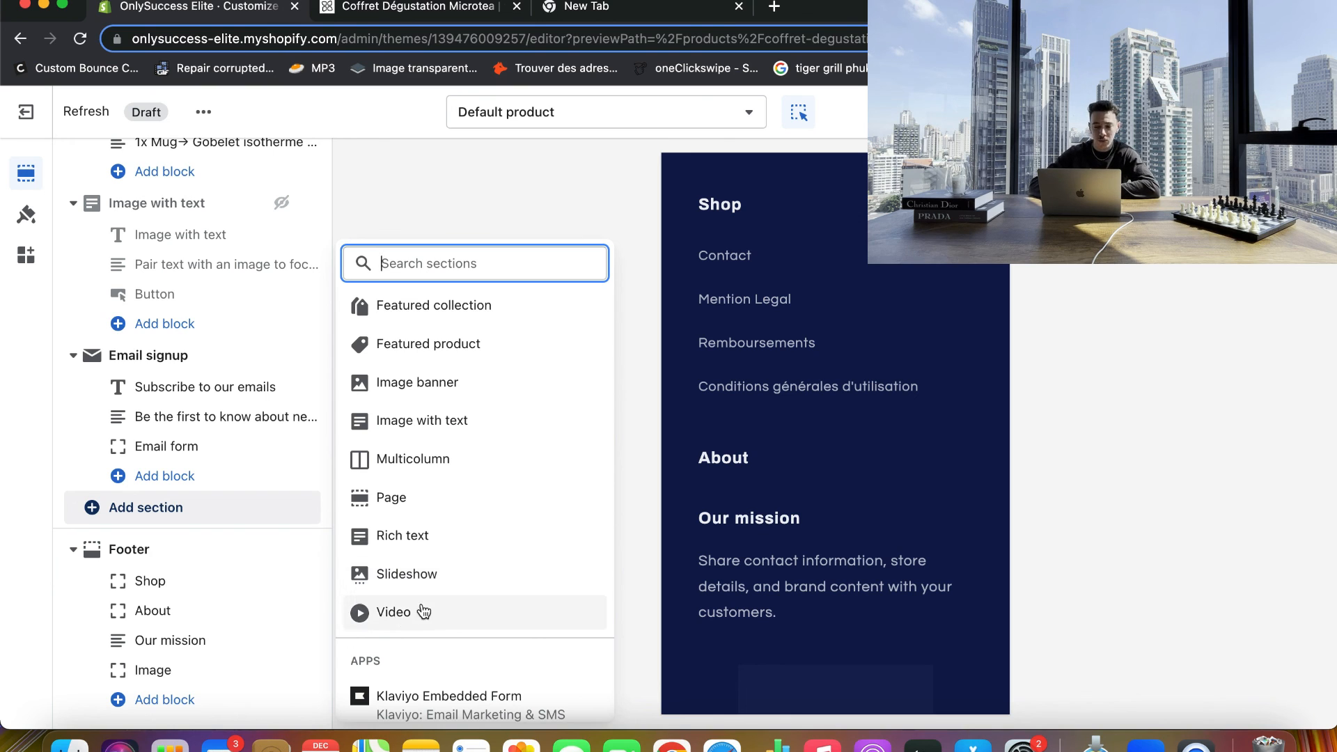
scroll(435, 599, up, 5)
scroll(451, 479, up, 3)
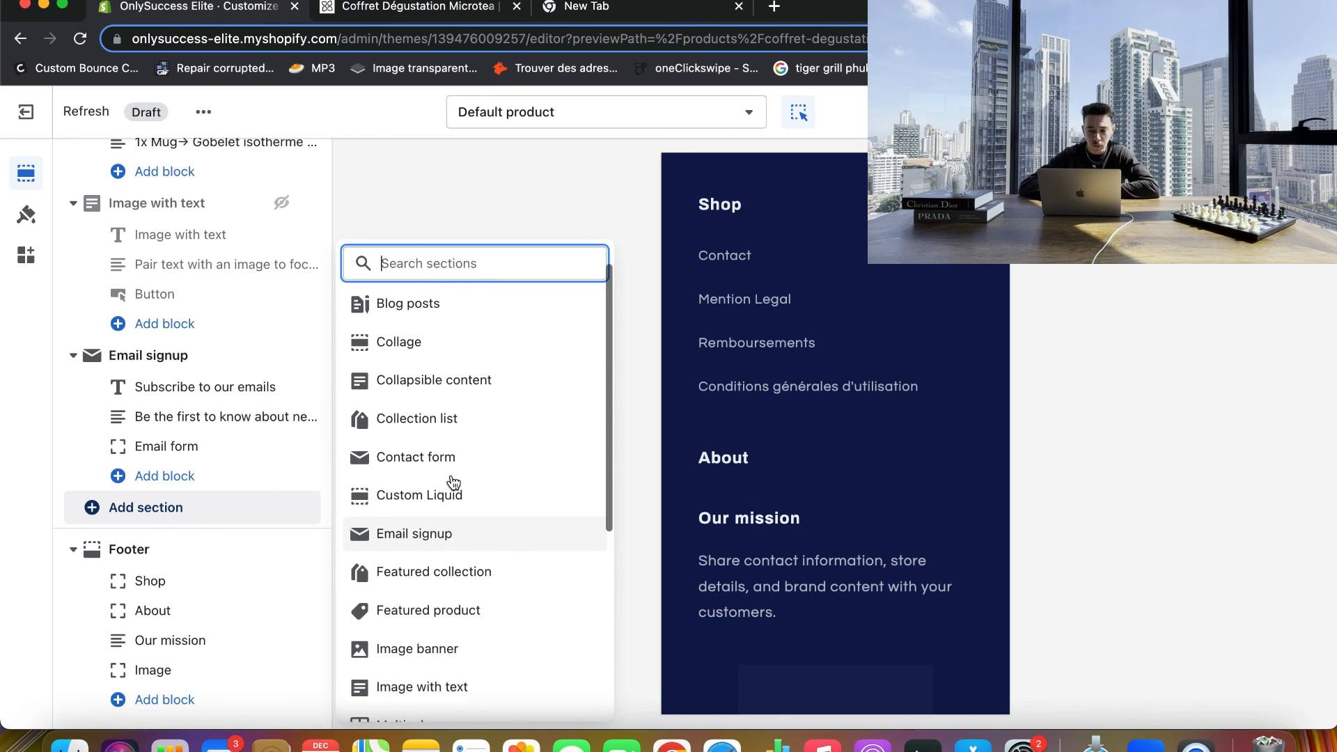
click(438, 213)
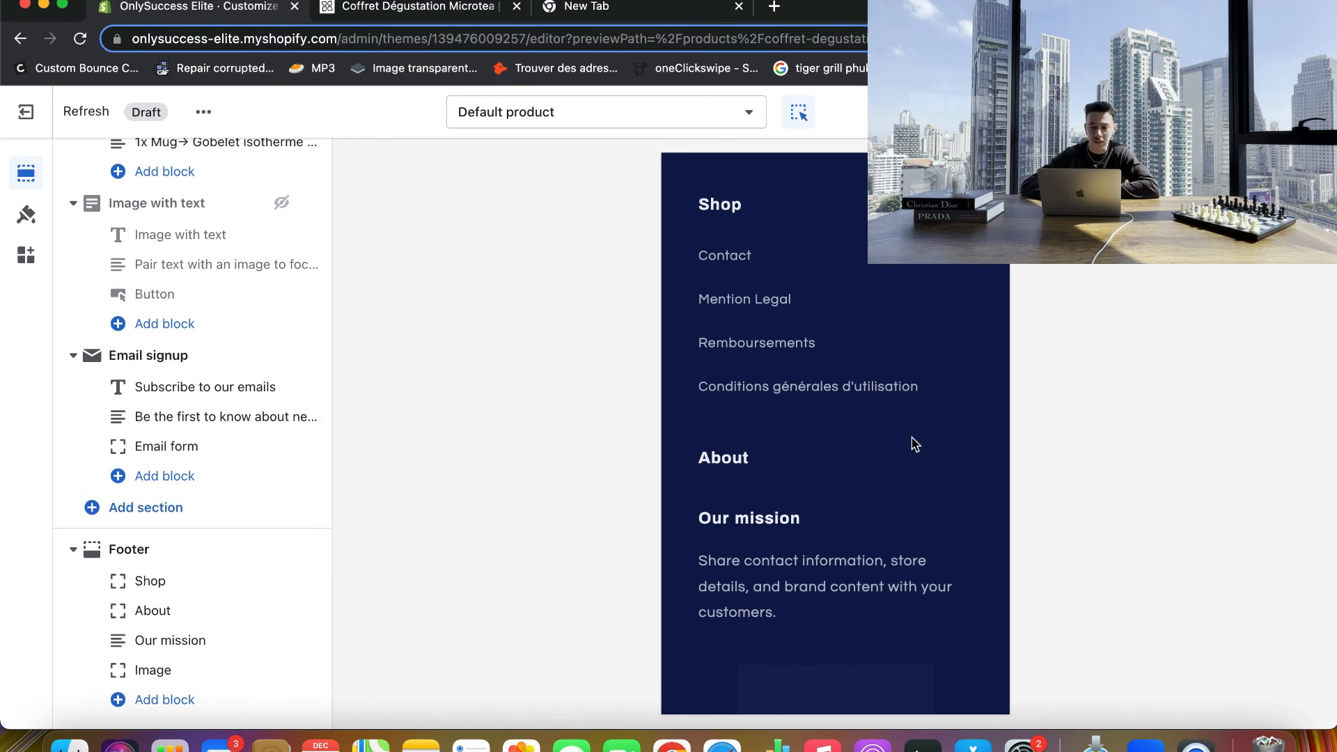
- Review the product description text in the page preview and locate the Email signup section above the footer
scroll(797, 480, up, 10)
scroll(797, 481, up, 4)
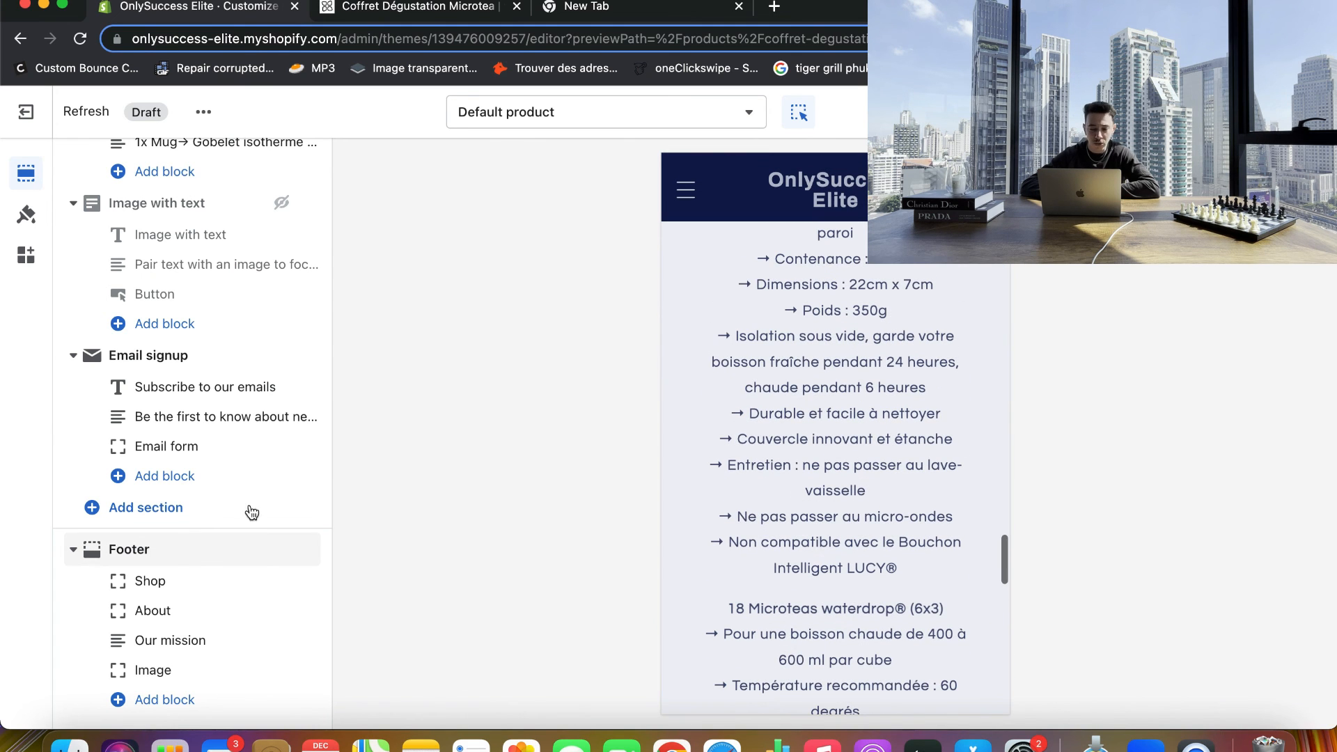
mouse_move(309, 355)
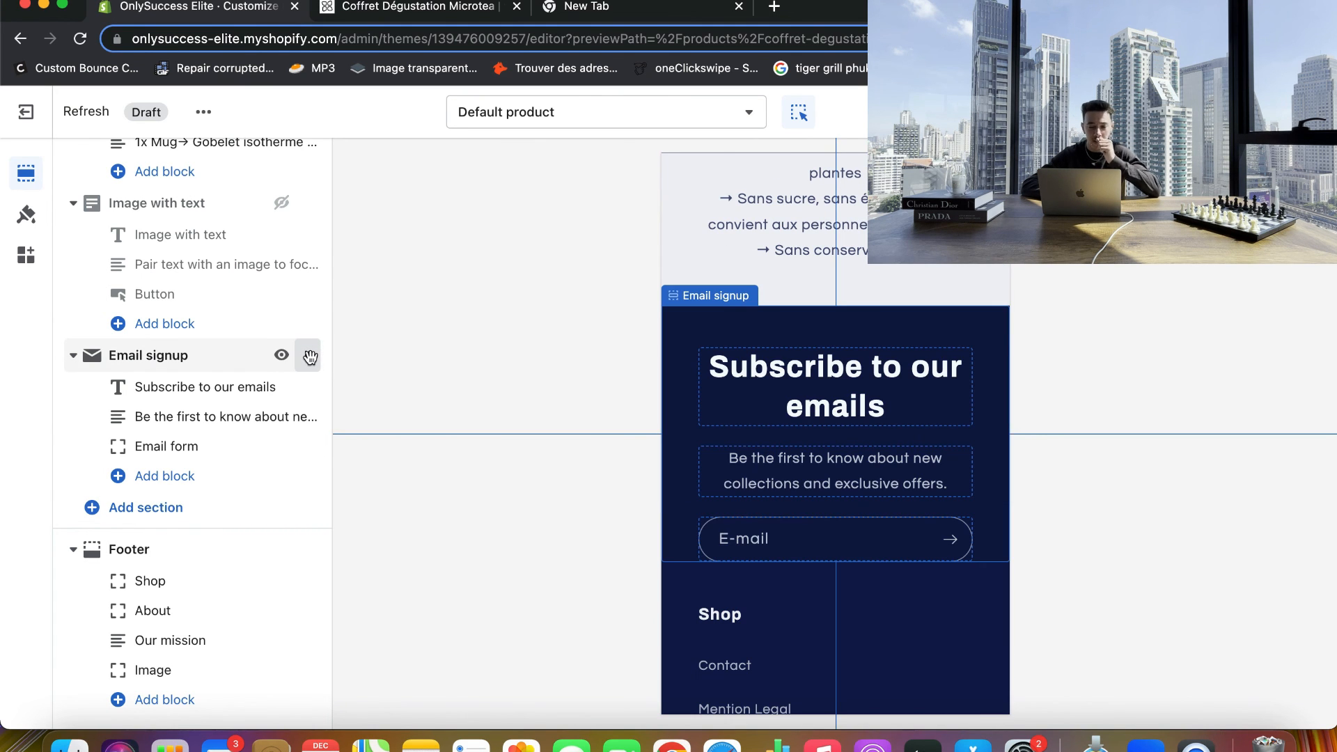